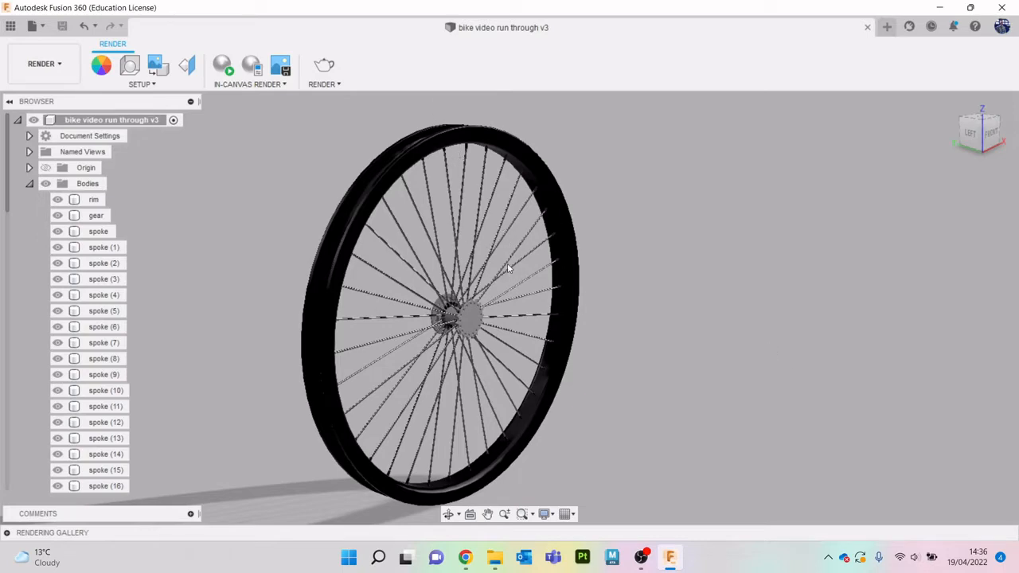
- Switch the bike wheel model from the Render workspace to the Design workspace
{"action": "scroll", "coordinate": [474, 318], "scroll_direction": "up", "scroll_amount": 5}
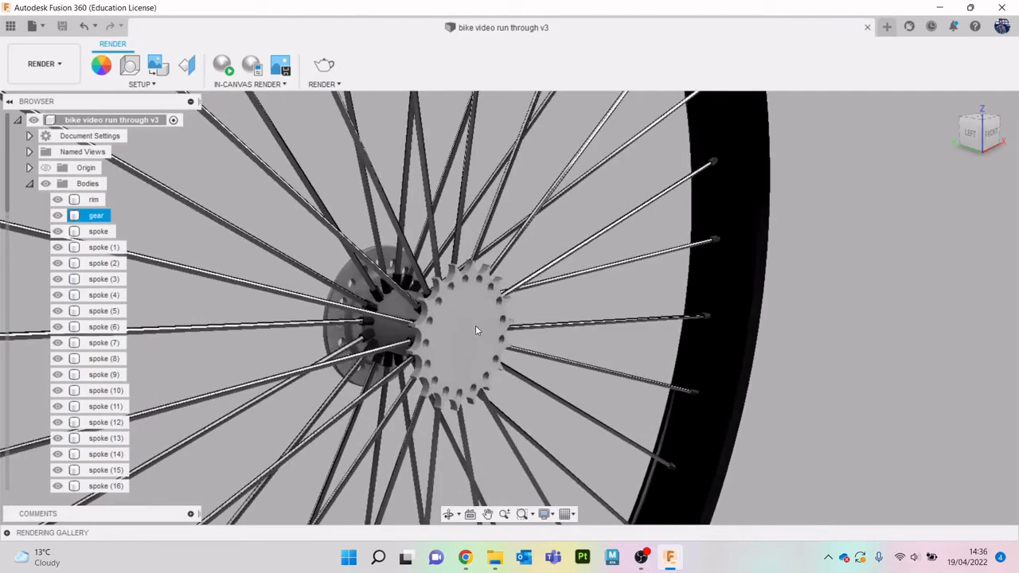
{"action": "scroll", "coordinate": [444, 322], "scroll_direction": "down", "scroll_amount": 5}
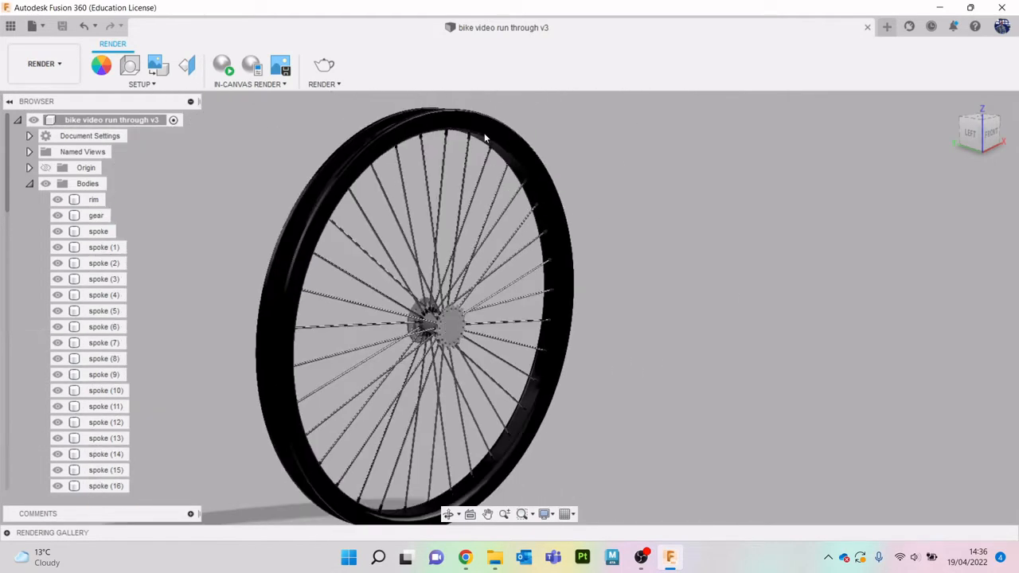
{"action": "mouse_move", "coordinate": [983, 134]}
{"action": "left_mouse_down"}
{"action": "mouse_move", "coordinate": [1014, 127]}
{"action": "mouse_move", "coordinate": [976, 130]}
{"action": "left_mouse_up"}
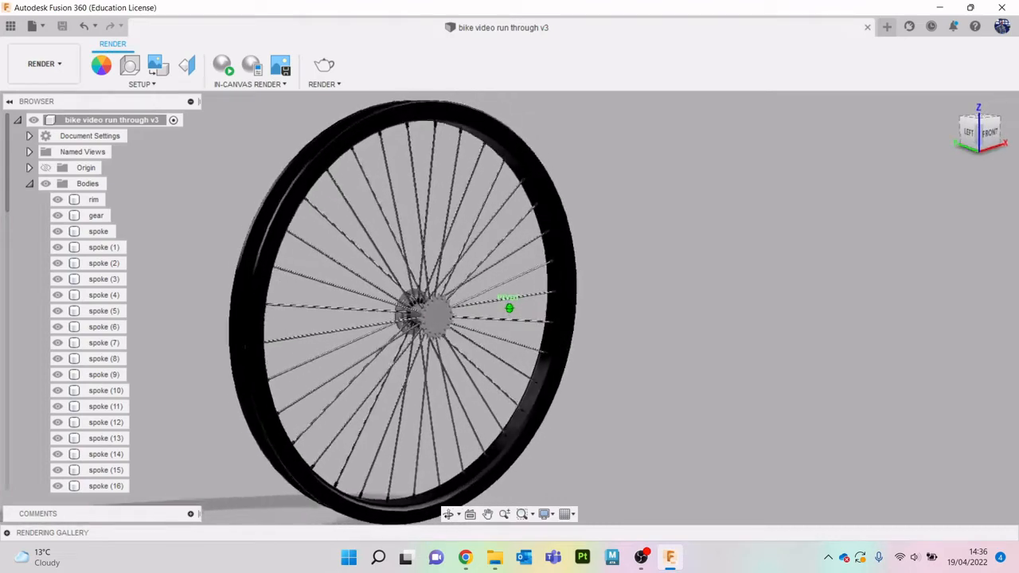
{"action": "left_click", "coordinate": [50, 79]}
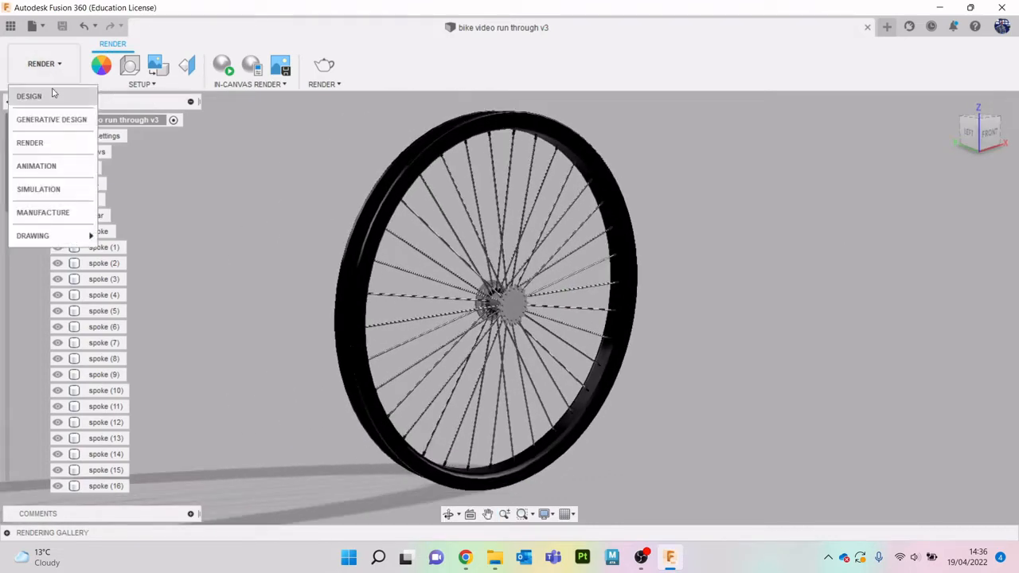
{"action": "left_click", "coordinate": [52, 97]}
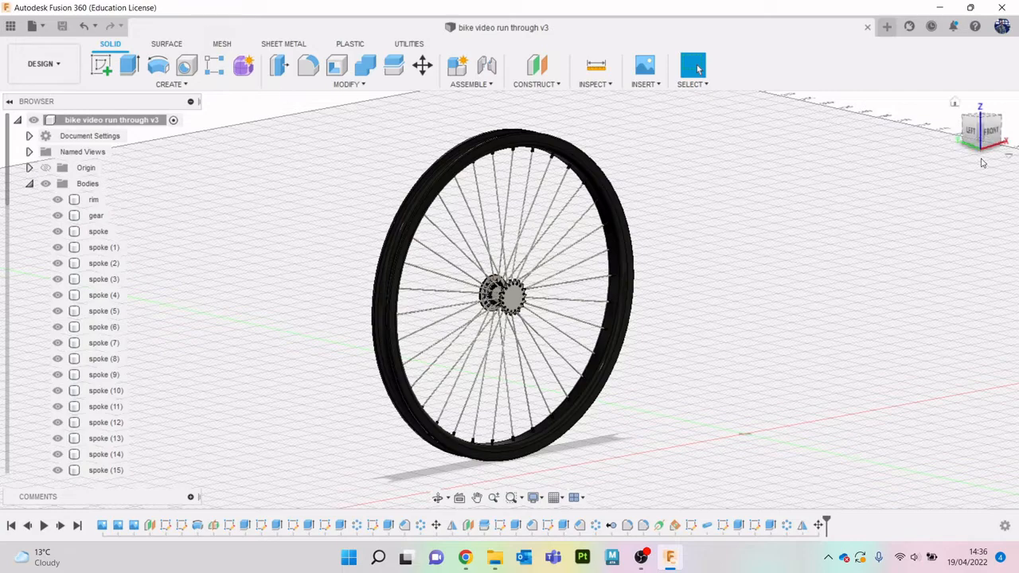
- Collapse the Bodies and Construction folders, expand Sketches, and make Sketch1 at the top of the rim visible
{"action": "left_click", "coordinate": [992, 134]}
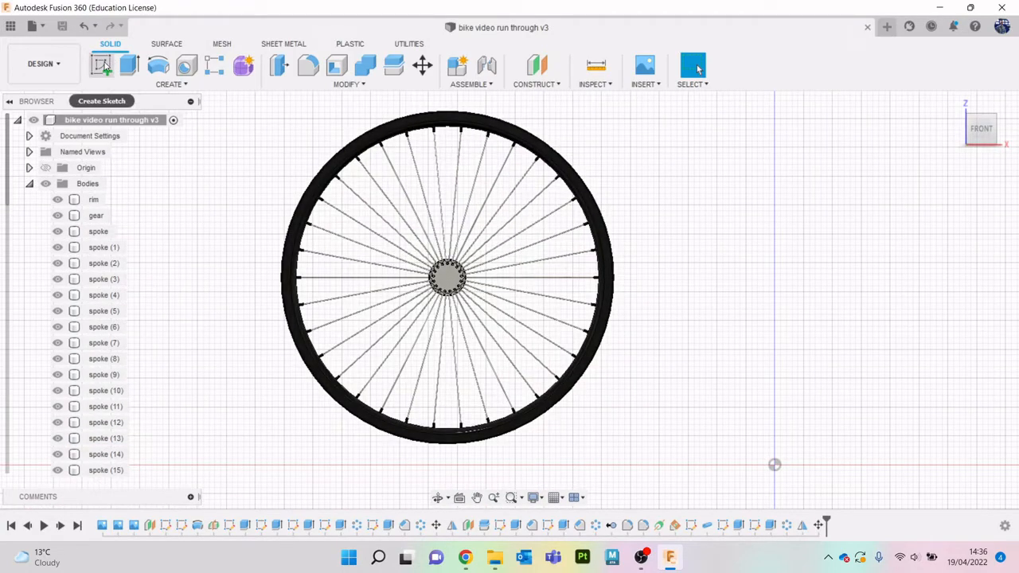
{"action": "left_click_drag", "start_coordinate": [990, 130], "coordinate": [970, 141]}
{"action": "left_click", "coordinate": [974, 132]}
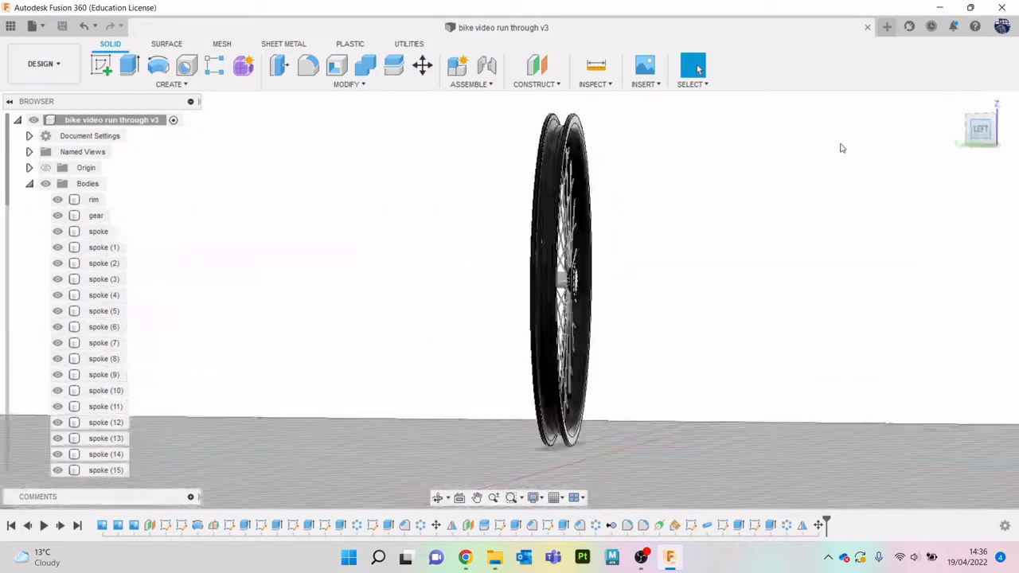
{"action": "left_click_drag", "start_coordinate": [996, 137], "coordinate": [875, 144]}
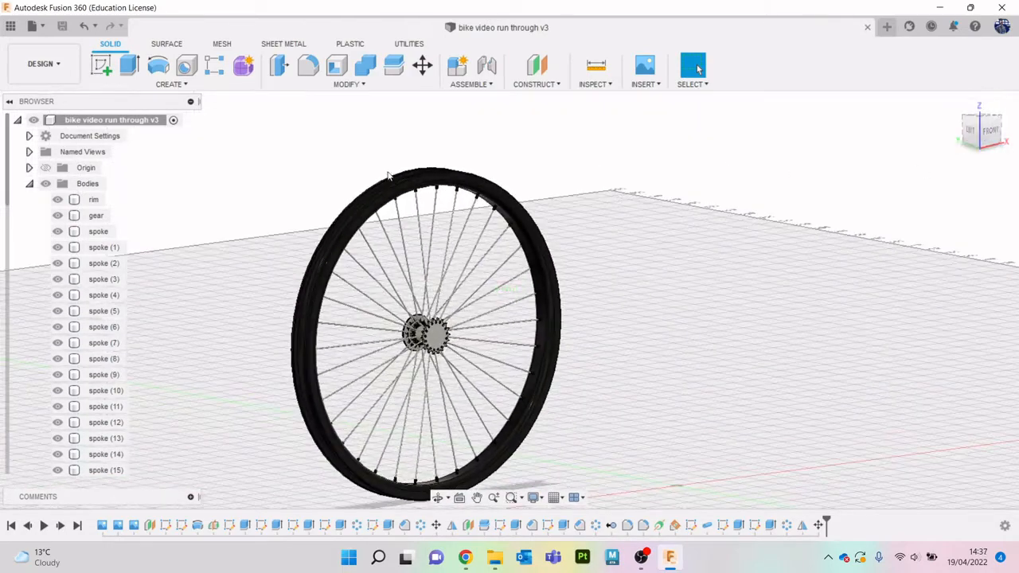
{"action": "left_click", "coordinate": [29, 184]}
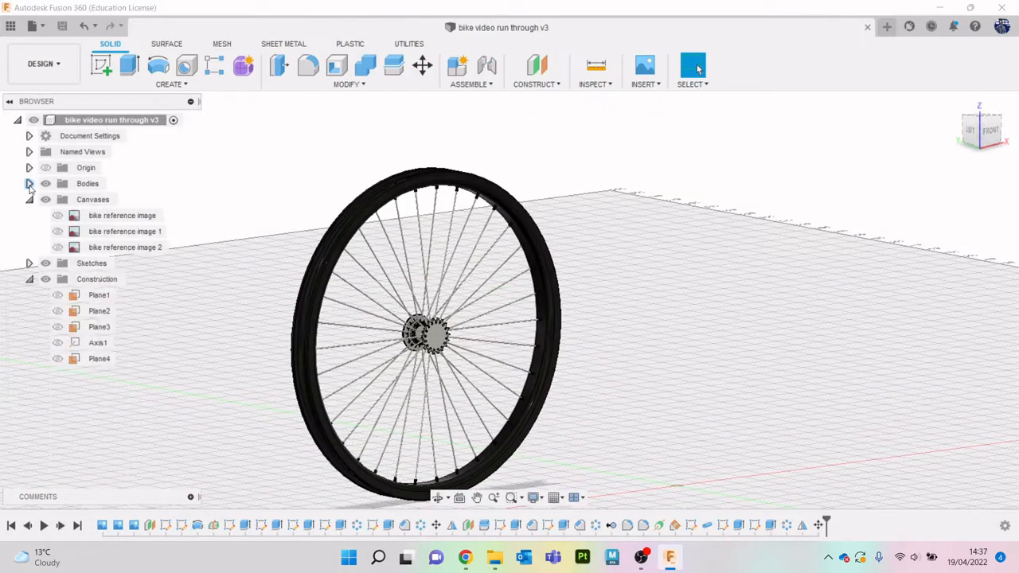
{"action": "left_click", "coordinate": [29, 279]}
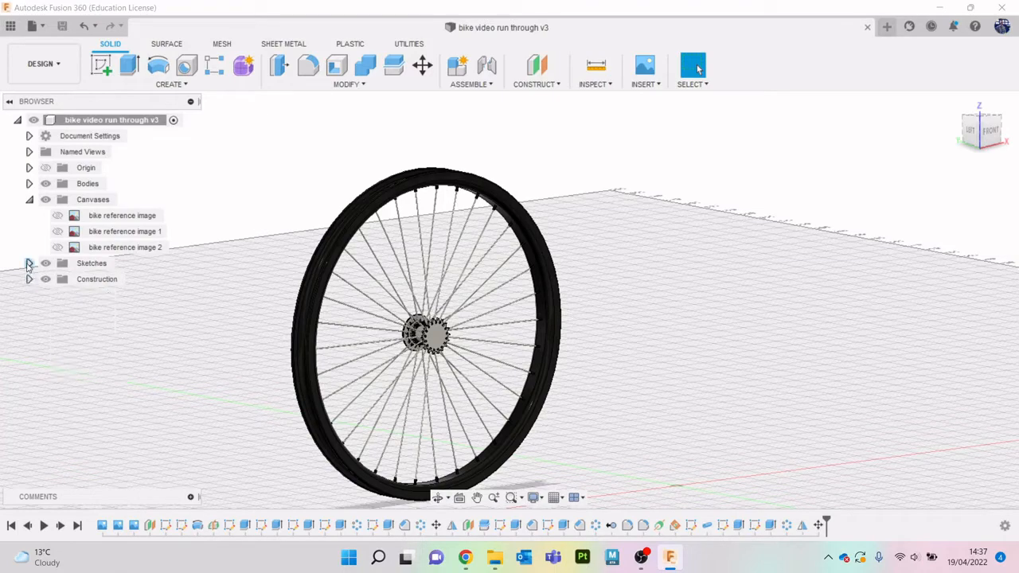
{"action": "left_click", "coordinate": [29, 264]}
{"action": "left_click", "coordinate": [57, 279]}
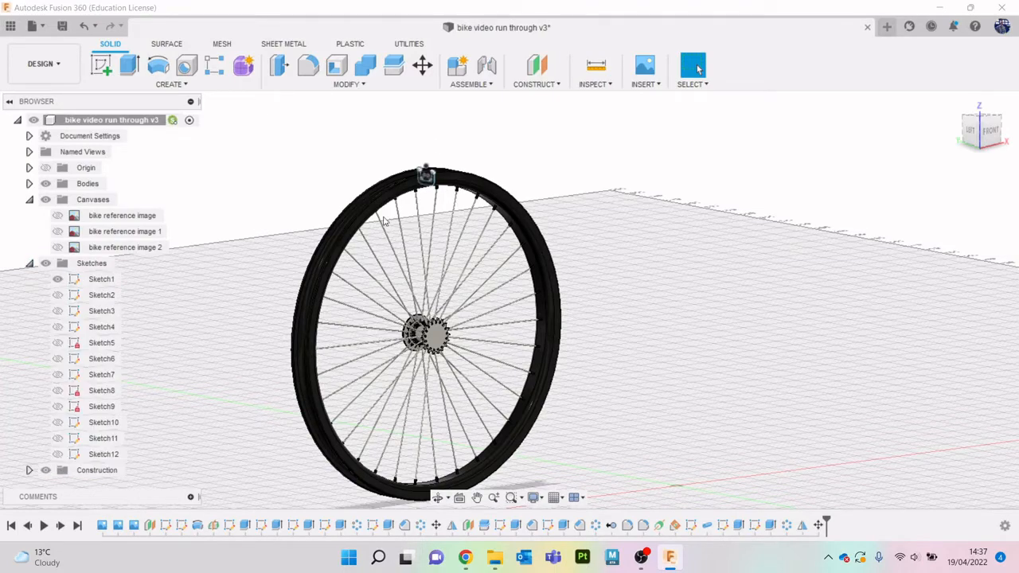
- Hide all the patterned and mirrored spoke bodies from spoke (1) through spoke (16) (1)
{"action": "scroll", "coordinate": [426, 176], "scroll_direction": "up", "scroll_amount": 10}
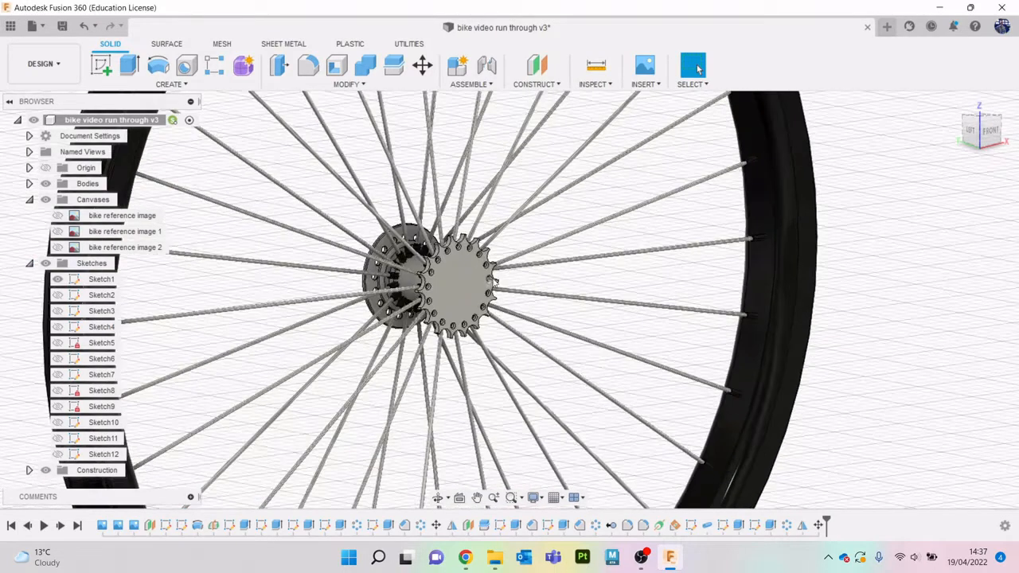
{"action": "mouse_move", "coordinate": [977, 133]}
{"action": "left_mouse_down"}
{"action": "mouse_move", "coordinate": [998, 127]}
{"action": "mouse_move", "coordinate": [997, 136]}
{"action": "left_mouse_up"}
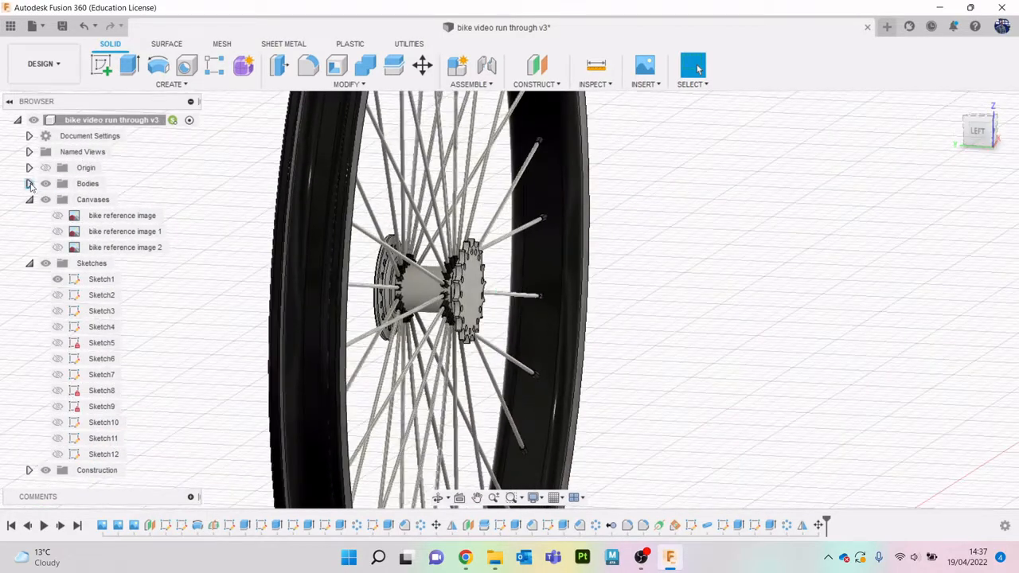
{"action": "left_click", "coordinate": [29, 184]}
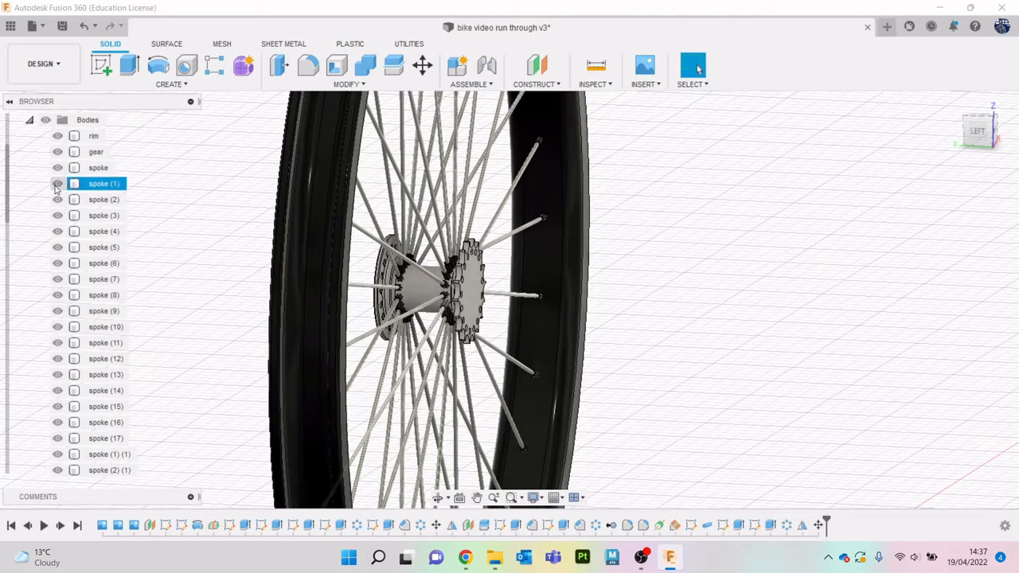
{"action": "left_click", "coordinate": [79, 184]}
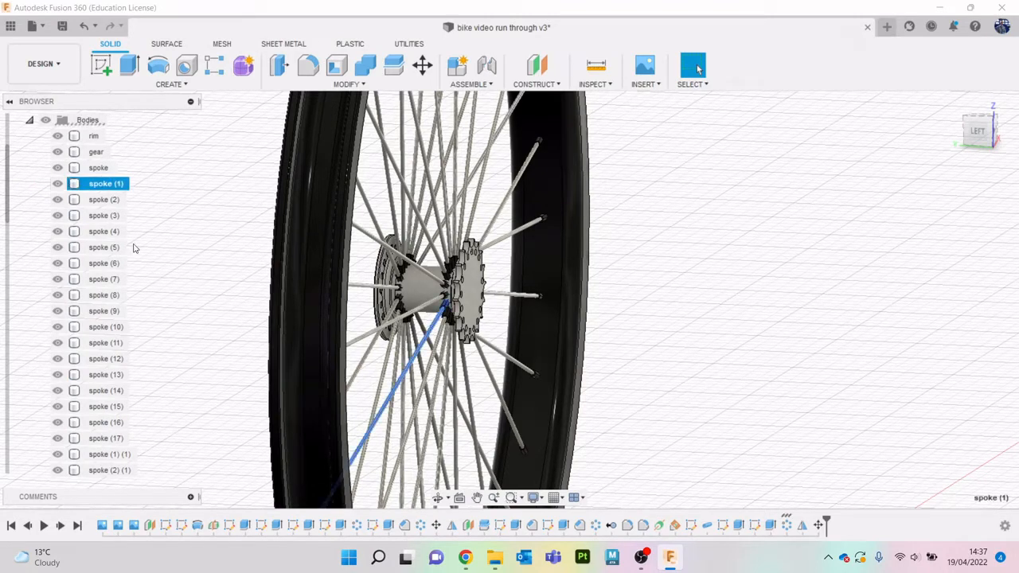
{"action": "scroll", "coordinate": [119, 271], "scroll_direction": "down", "scroll_amount": 5}
{"action": "scroll", "coordinate": [115, 297], "scroll_direction": "down", "scroll_amount": 2}
{"action": "left_click", "coordinate": [110, 329], "text": "shift"}
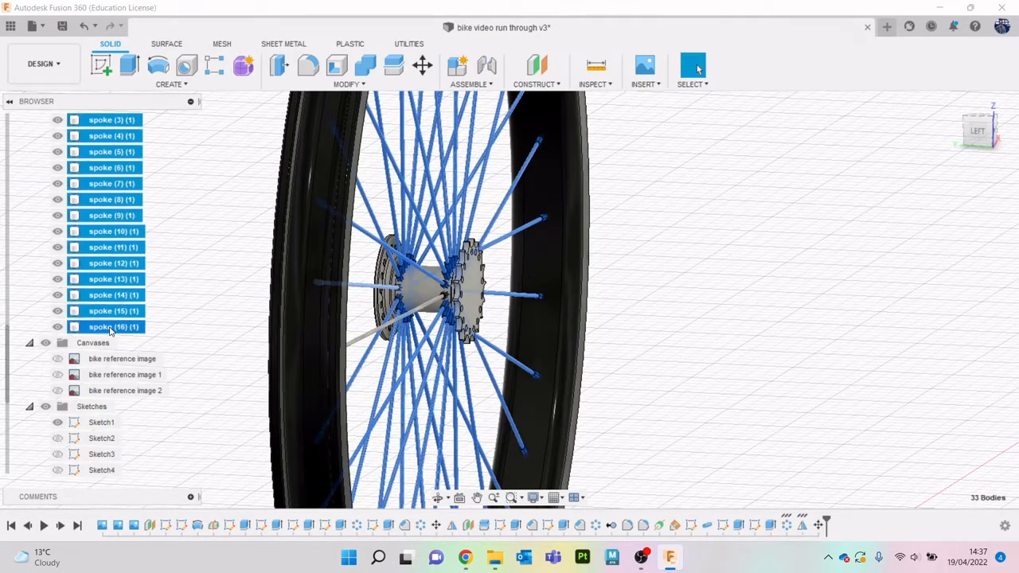
{"action": "key", "text": "v"}
{"action": "left_click", "coordinate": [203, 239]}
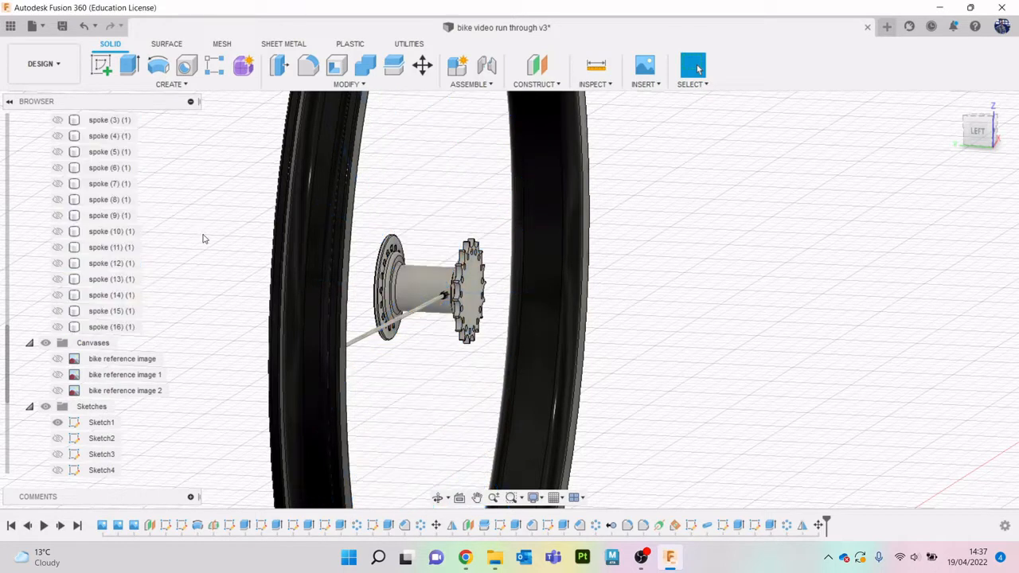
- Hide the original spoke, the gear and the rim so that only the Sketch1 profile is displayed
{"action": "scroll", "coordinate": [159, 223], "scroll_direction": "up", "scroll_amount": 8}
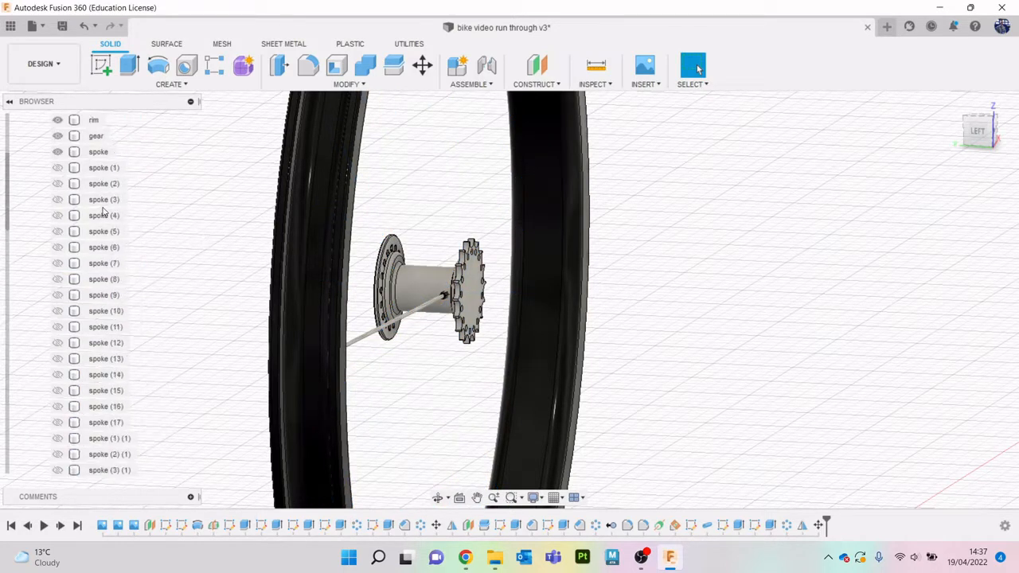
{"action": "left_click", "coordinate": [96, 215]}
{"action": "left_click", "coordinate": [57, 215]}
{"action": "left_click", "coordinate": [57, 200]}
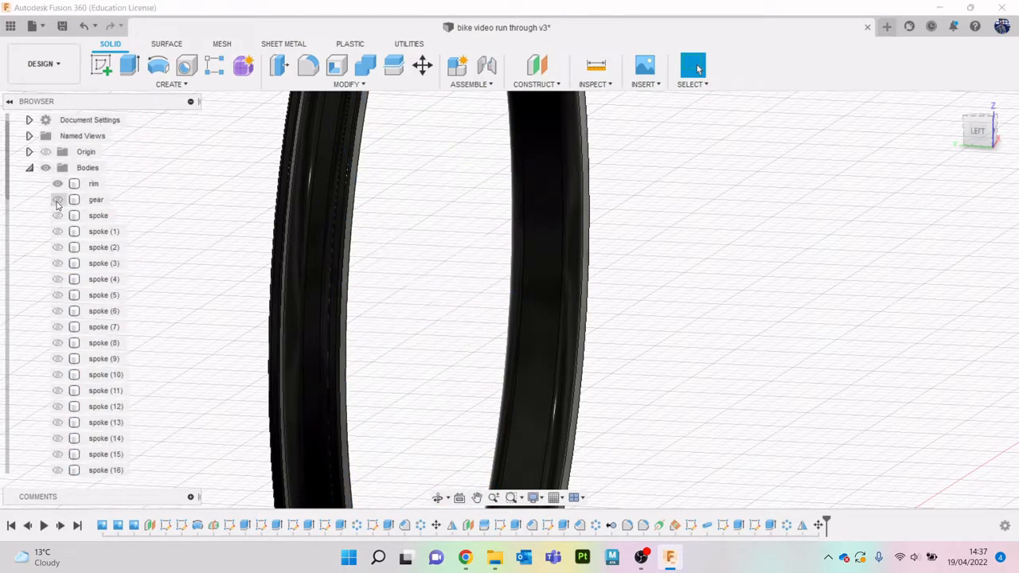
{"action": "left_click", "coordinate": [59, 185]}
{"action": "scroll", "coordinate": [139, 229], "scroll_direction": "down", "scroll_amount": 6}
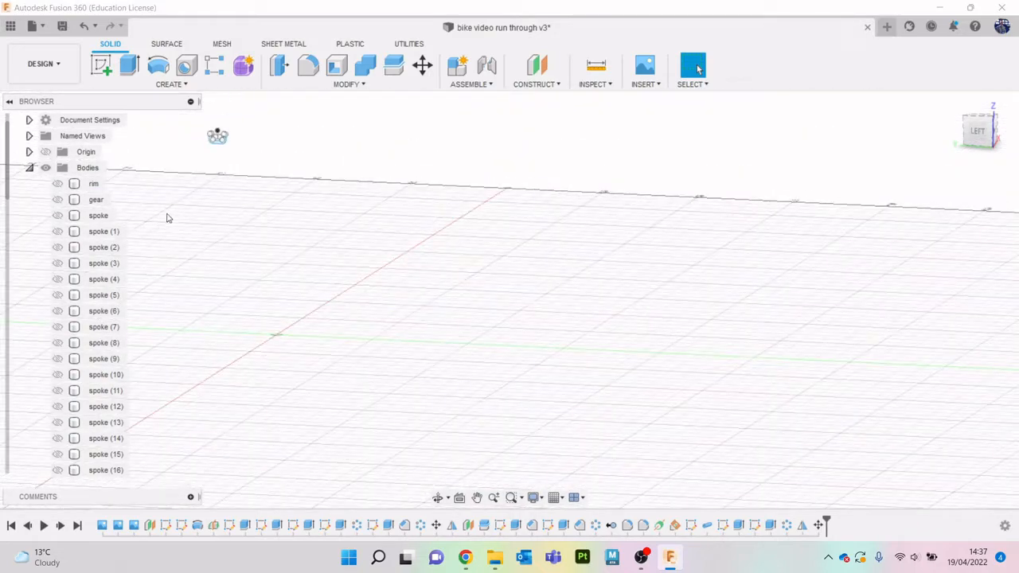
{"action": "middle_click_drag", "start_coordinate": [180, 215], "coordinate": [349, 254]}
{"action": "scroll", "coordinate": [399, 219], "scroll_direction": "up", "scroll_amount": 5}
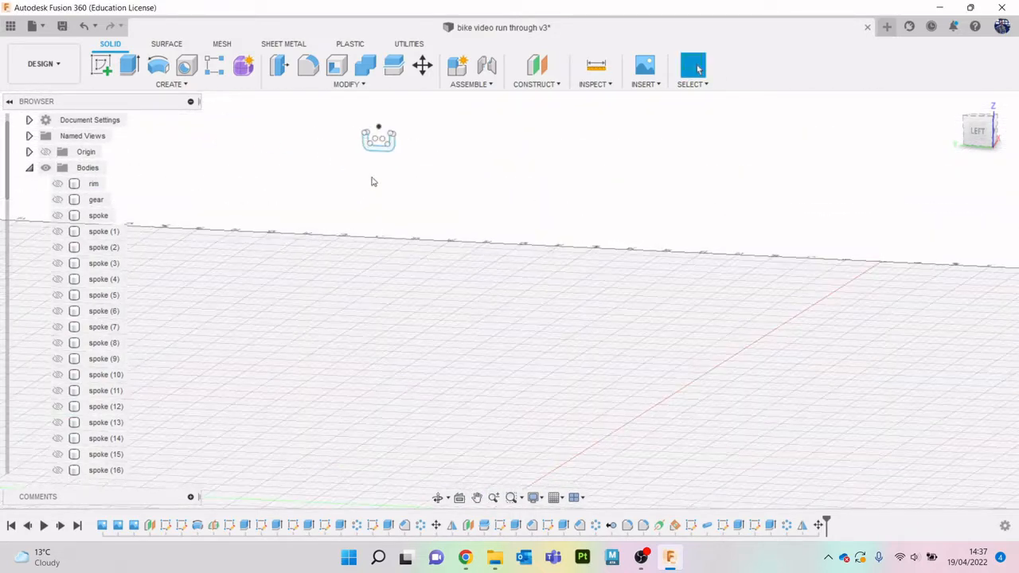
{"action": "scroll", "coordinate": [404, 331], "scroll_direction": "down", "scroll_amount": 4}
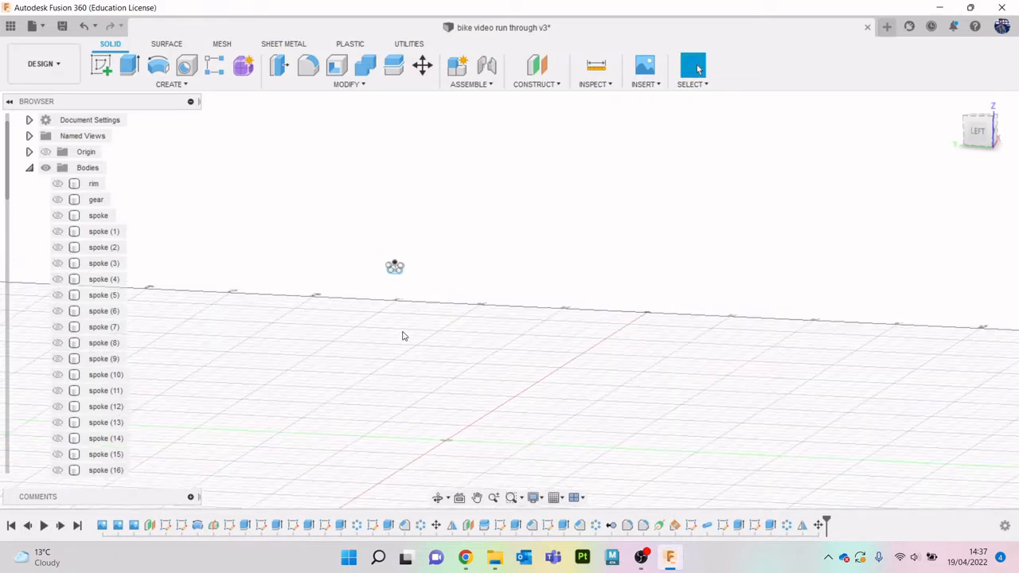
{"action": "mouse_move", "coordinate": [979, 133]}
{"action": "left_mouse_down"}
{"action": "mouse_move", "coordinate": [964, 143]}
{"action": "mouse_move", "coordinate": [950, 120]}
{"action": "mouse_move", "coordinate": [965, 118]}
{"action": "mouse_move", "coordinate": [976, 141]}
{"action": "left_mouse_up"}
{"action": "middle_click_drag", "start_coordinate": [764, 365], "coordinate": [785, 350]}
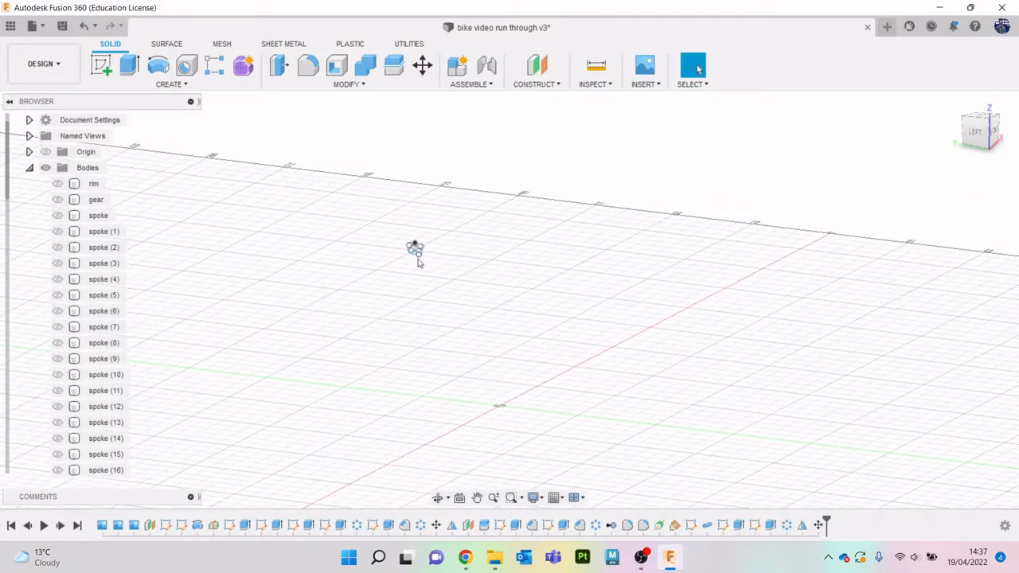
- Show every body again, from the rim through spoke (16) (1), and clear the selection
{"action": "left_click", "coordinate": [93, 185]}
{"action": "scroll", "coordinate": [99, 335], "scroll_direction": "down", "scroll_amount": 8}
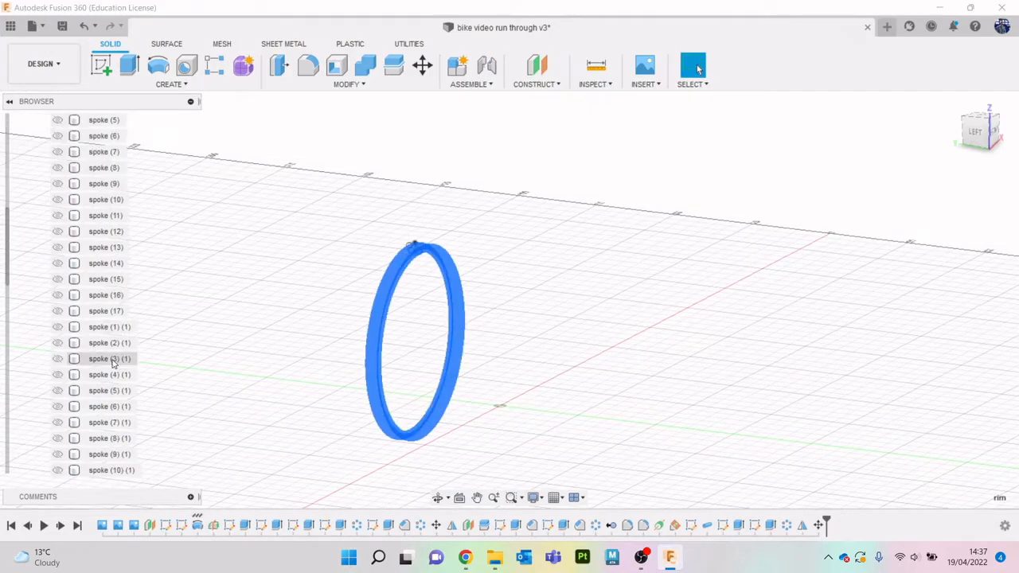
{"action": "left_click", "coordinate": [117, 379], "text": "shift"}
{"action": "key", "text": "v"}
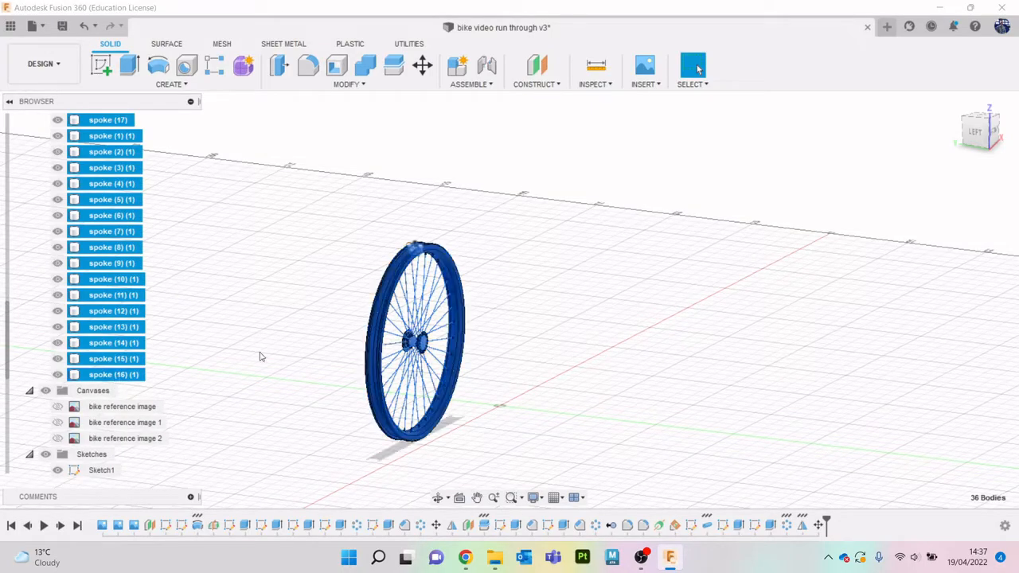
{"action": "left_click", "coordinate": [582, 301]}
- Create a construction axis through the hub's central cylindrical face with Axis Through Cylinder/Cone/Torus
{"action": "scroll", "coordinate": [459, 290], "scroll_direction": "down", "scroll_amount": 3}
{"action": "scroll", "coordinate": [459, 289], "scroll_direction": "up", "scroll_amount": 6}
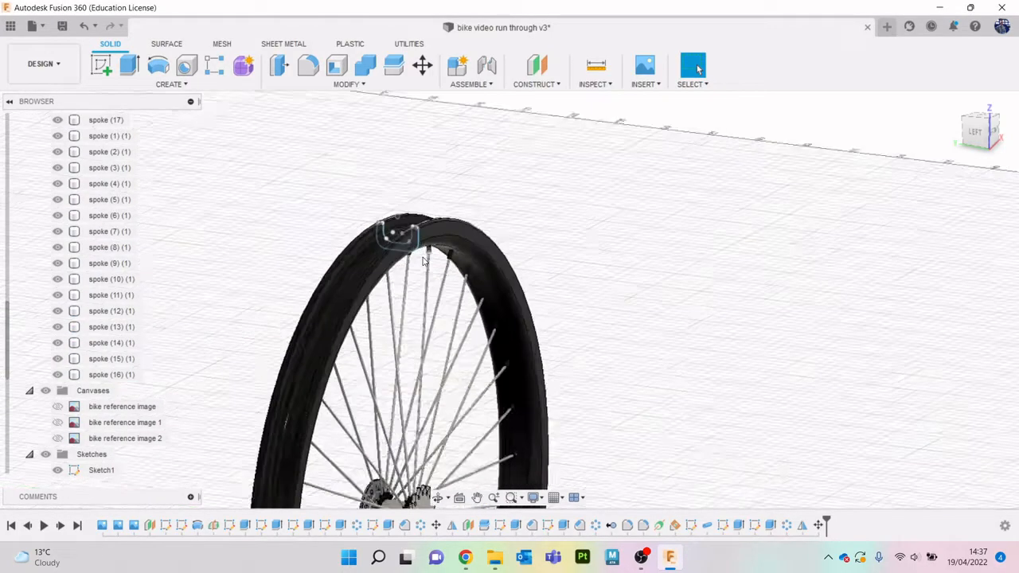
{"action": "scroll", "coordinate": [396, 255], "scroll_direction": "down", "scroll_amount": 6}
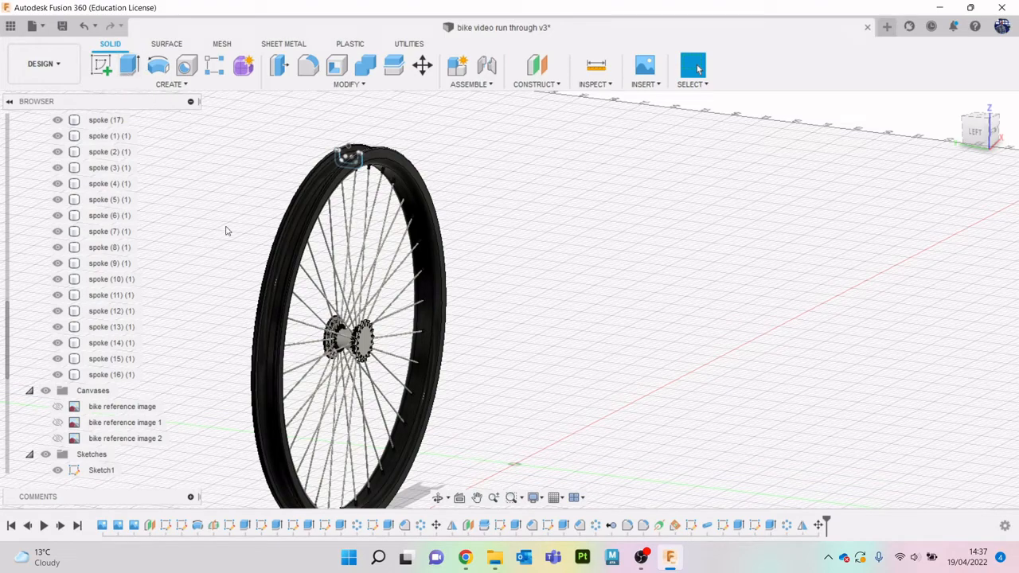
{"action": "left_click", "coordinate": [535, 84]}
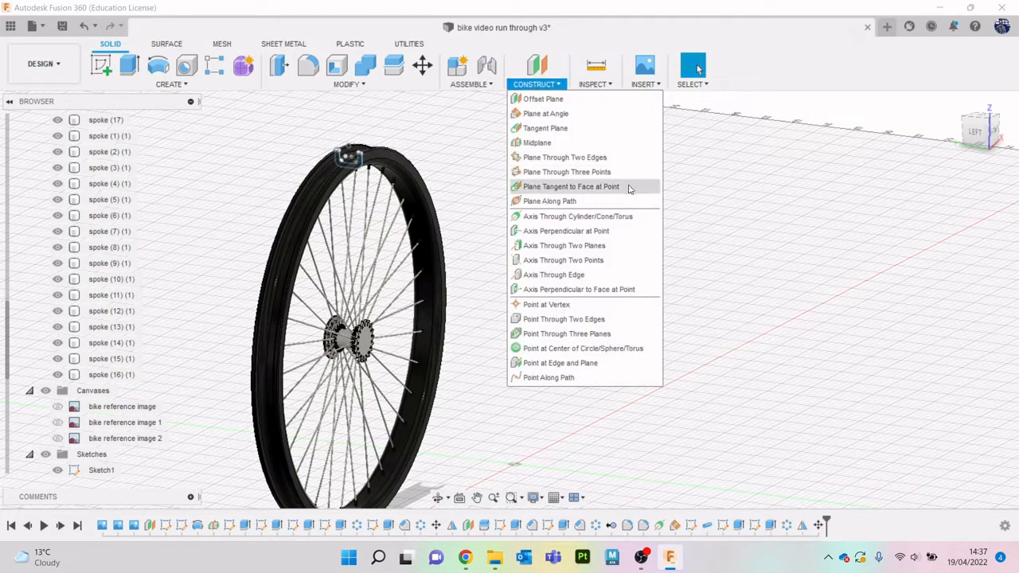
{"action": "left_click", "coordinate": [592, 222]}
{"action": "scroll", "coordinate": [288, 280], "scroll_direction": "up", "scroll_amount": 5}
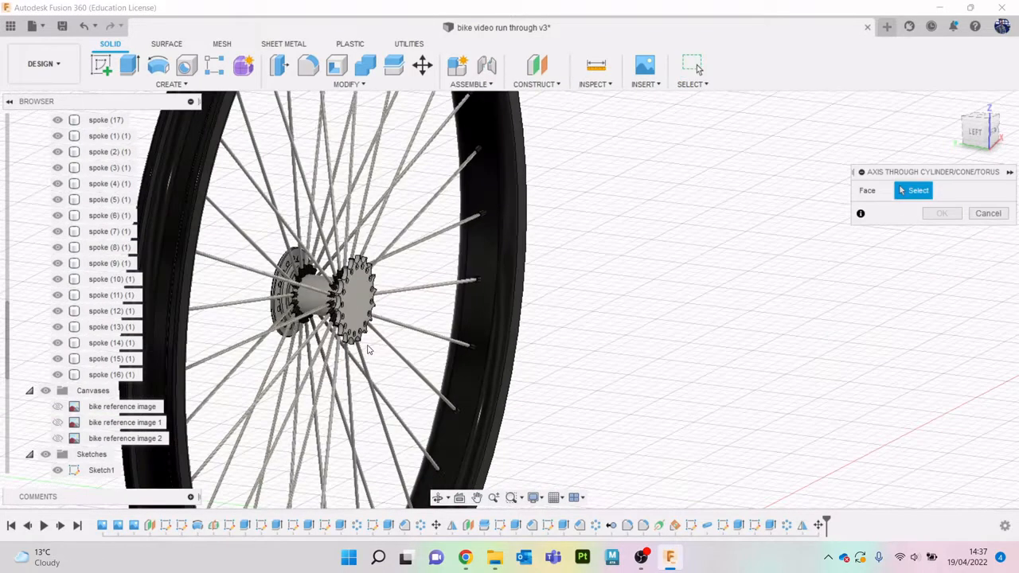
{"action": "left_click", "coordinate": [288, 280]}
{"action": "scroll", "coordinate": [288, 280], "scroll_direction": "down", "scroll_amount": 5}
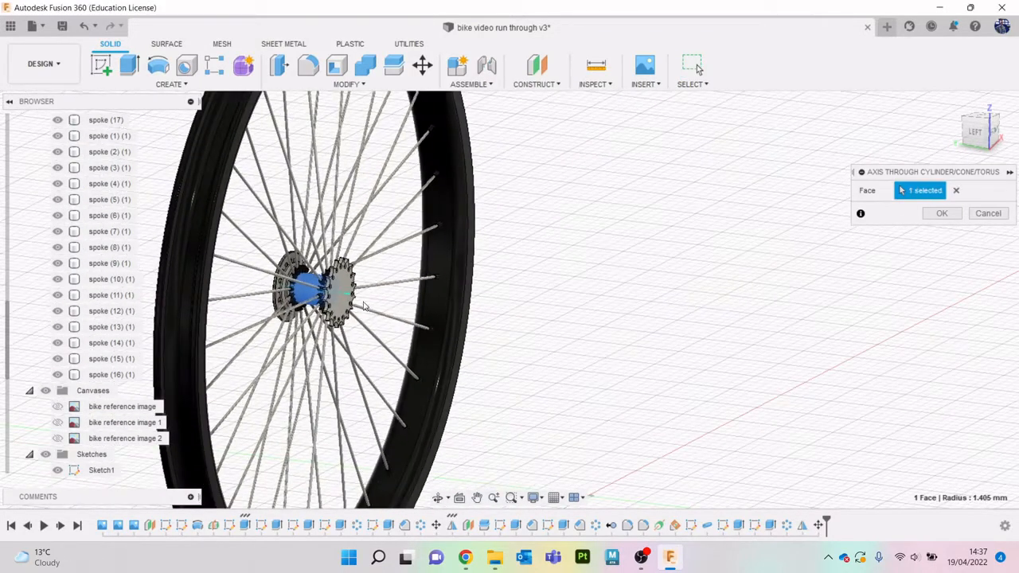
{"action": "left_click", "coordinate": [942, 215]}
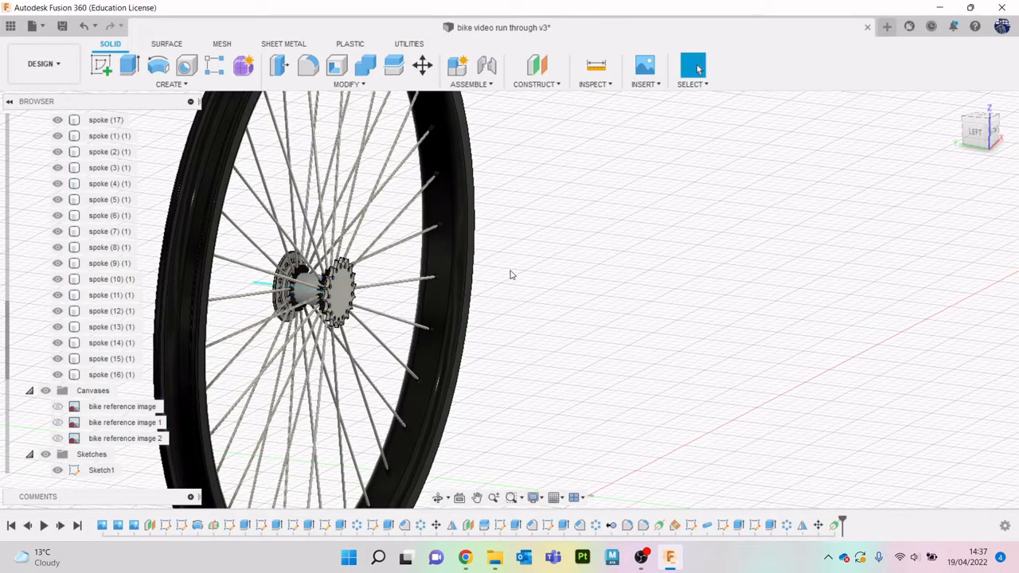
- Hide the gear body to expose the construction axis running through the wheel's centre
{"action": "middle_click_drag", "start_coordinate": [509, 273], "coordinate": [296, 309], "text": "shift"}
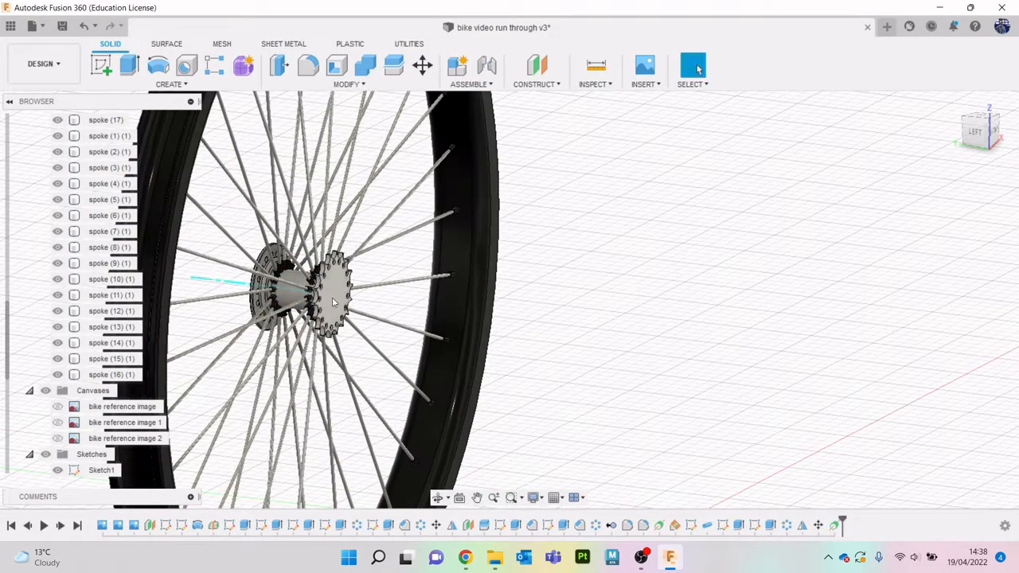
{"action": "left_click_drag", "start_coordinate": [983, 135], "coordinate": [56, 155]}
{"action": "scroll", "coordinate": [572, 294], "scroll_direction": "up", "scroll_amount": 3}
{"action": "middle_click_drag", "start_coordinate": [360, 325], "coordinate": [594, 296]}
{"action": "scroll", "coordinate": [482, 315], "scroll_direction": "up", "scroll_amount": 2}
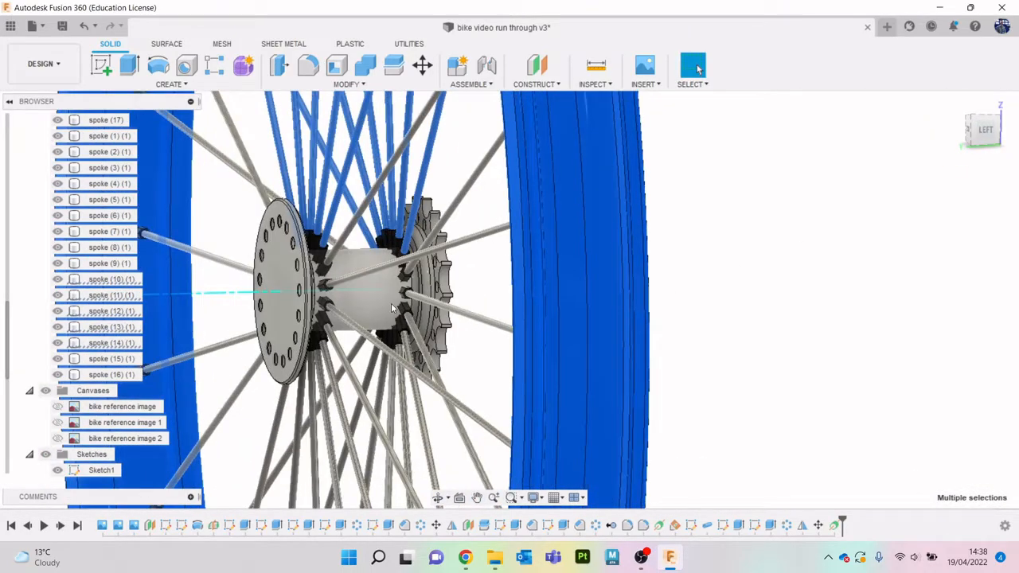
{"action": "scroll", "coordinate": [99, 223], "scroll_direction": "up", "scroll_amount": 5}
{"action": "scroll", "coordinate": [94, 196], "scroll_direction": "up", "scroll_amount": 5}
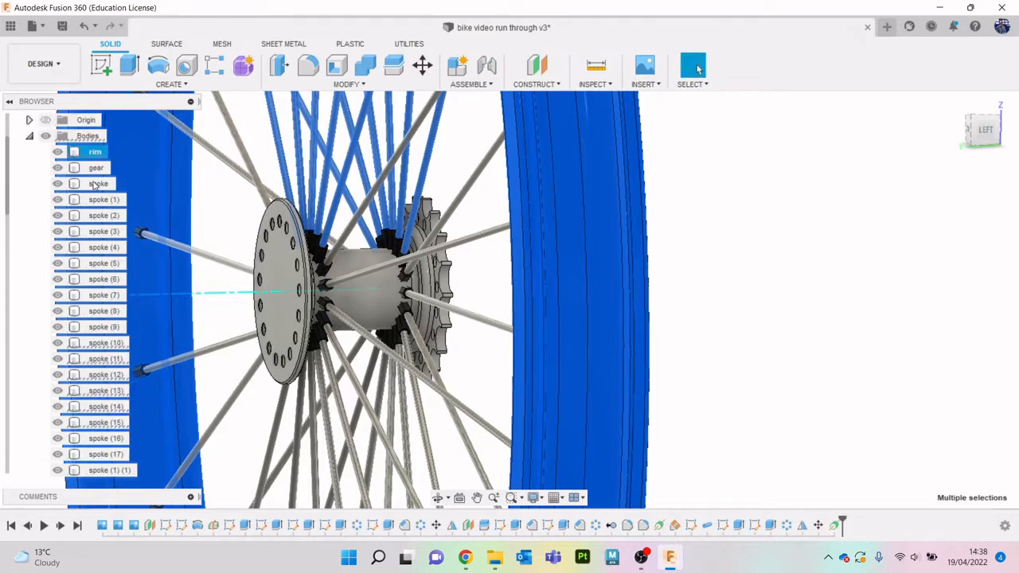
{"action": "left_click", "coordinate": [57, 216]}
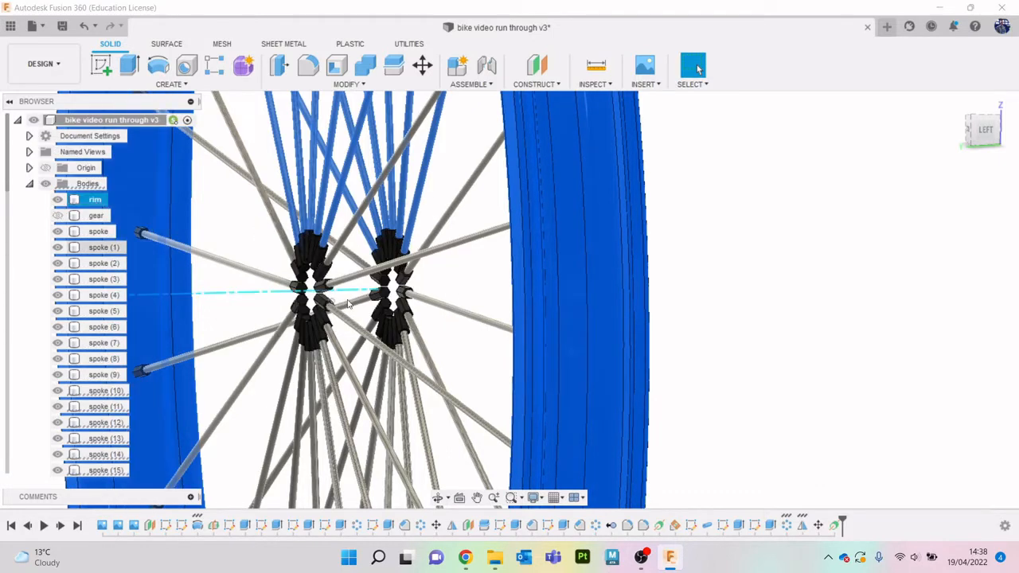
- Show the gear body again around the wheel's central construction axis
{"action": "scroll", "coordinate": [379, 284], "scroll_direction": "up", "scroll_amount": 3}
{"action": "left_click_drag", "start_coordinate": [375, 277], "coordinate": [634, 277]}
{"action": "left_click", "coordinate": [58, 216]}
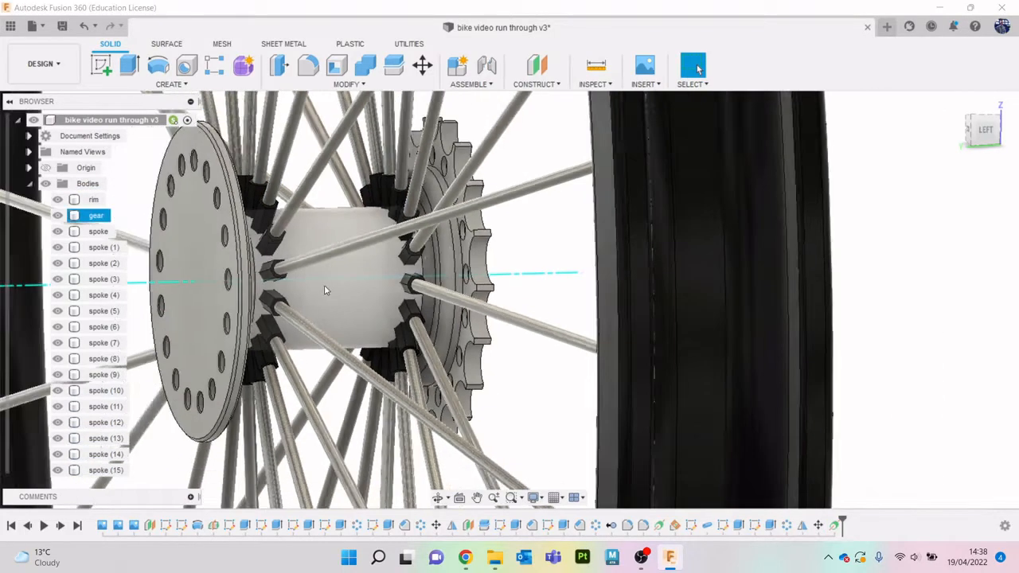
- Collapse the body list, expand the construction geometry and show Plane1 beside the wheel
{"action": "scroll", "coordinate": [335, 287], "scroll_direction": "down", "scroll_amount": 5}
{"action": "left_click_drag", "start_coordinate": [987, 133], "coordinate": [959, 145]}
{"action": "scroll", "coordinate": [414, 295], "scroll_direction": "down", "scroll_amount": 2}
{"action": "middle_click_drag", "start_coordinate": [414, 298], "coordinate": [475, 392]}
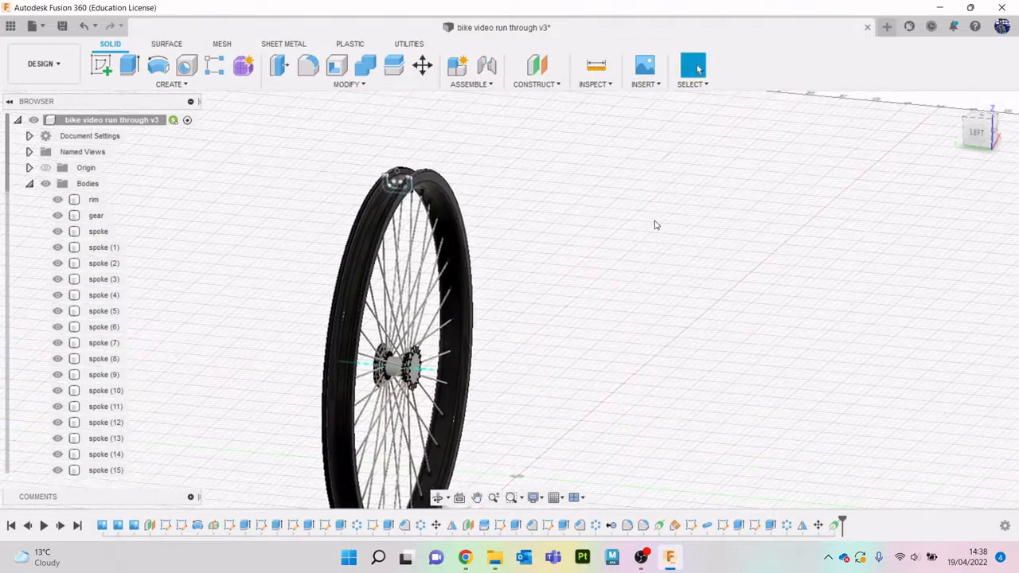
{"action": "left_click", "coordinate": [976, 134]}
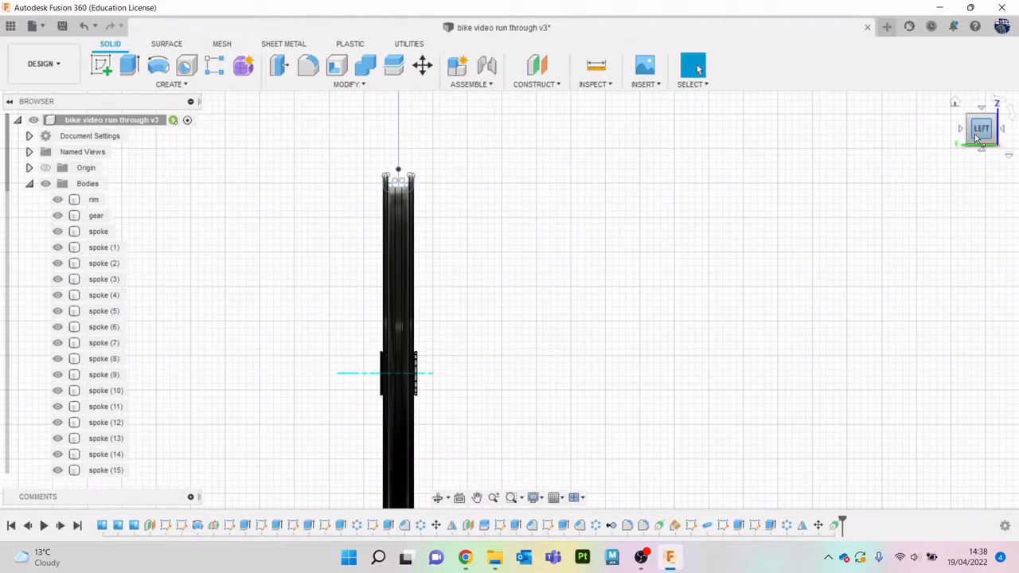
{"action": "mouse_move", "coordinate": [977, 138]}
{"action": "left_mouse_down"}
{"action": "mouse_move", "coordinate": [948, 136]}
{"action": "mouse_move", "coordinate": [812, 192]}
{"action": "left_mouse_up"}
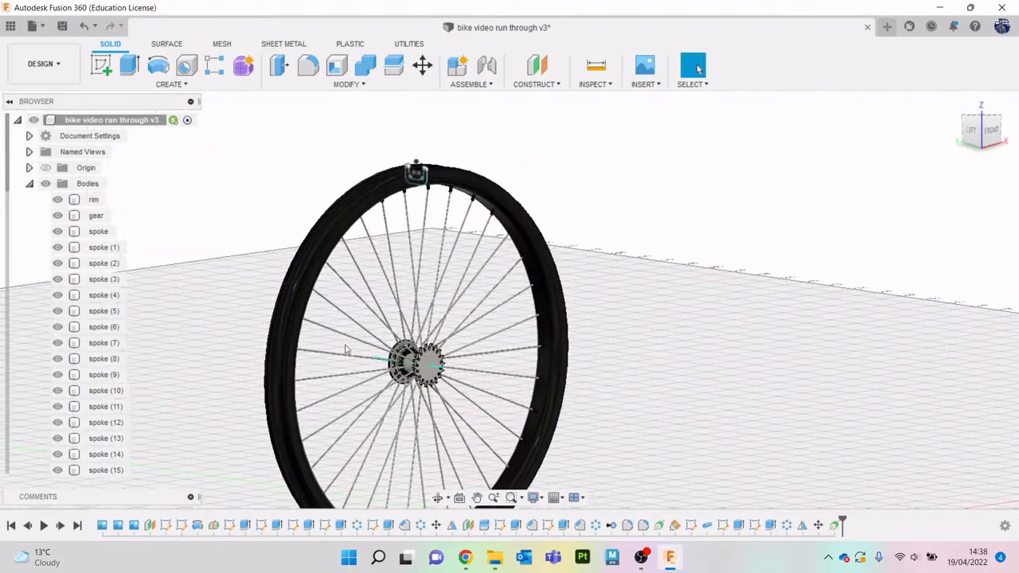
{"action": "left_click", "coordinate": [30, 184]}
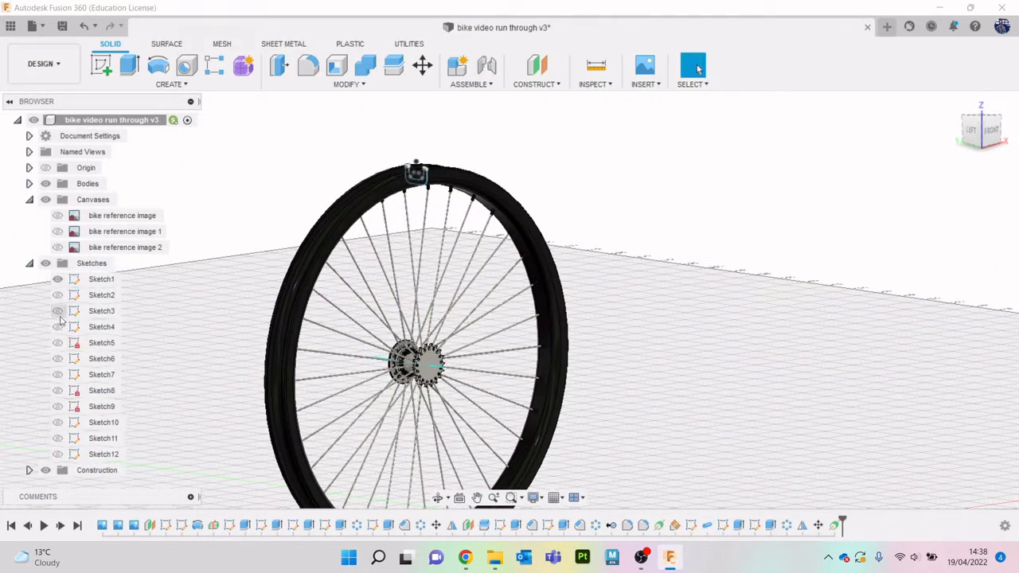
{"action": "left_click", "coordinate": [30, 470]}
{"action": "scroll", "coordinate": [63, 458], "scroll_direction": "down", "scroll_amount": 2}
{"action": "left_click", "coordinate": [57, 438]}
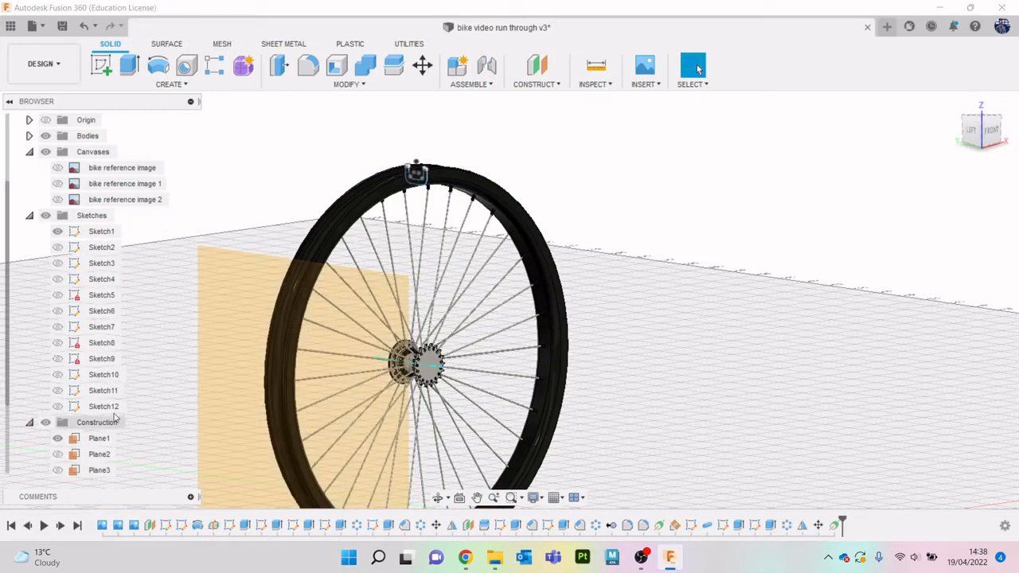
- Start a new sketch on Plane1 and hide Sketch1 so that its rim profile is out of the way
{"action": "mouse_move", "coordinate": [995, 134]}
{"action": "left_mouse_down"}
{"action": "mouse_move", "coordinate": [961, 127]}
{"action": "mouse_move", "coordinate": [995, 128]}
{"action": "left_mouse_up"}
{"action": "left_click", "coordinate": [972, 130]}
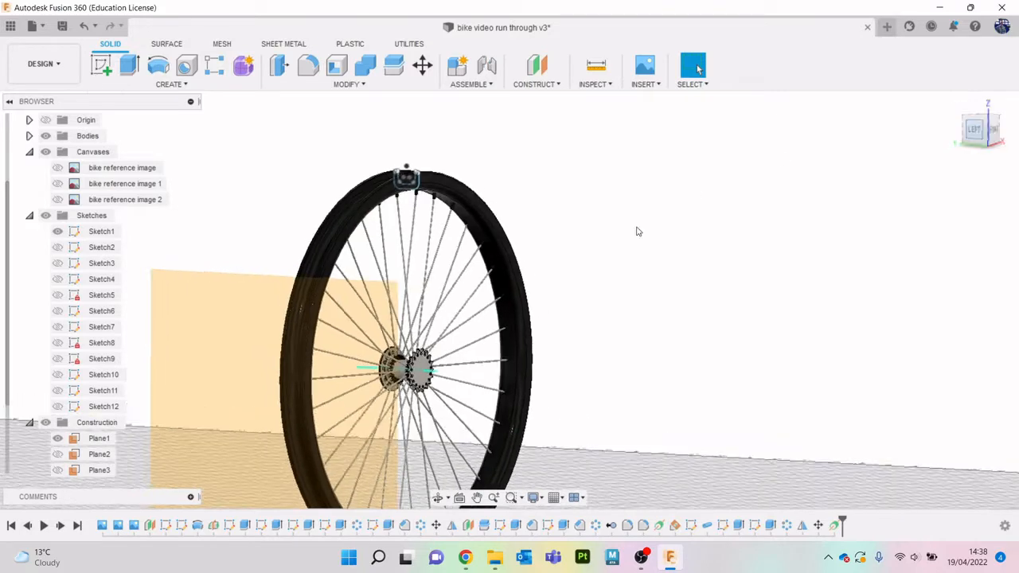
{"action": "left_click", "coordinate": [101, 65]}
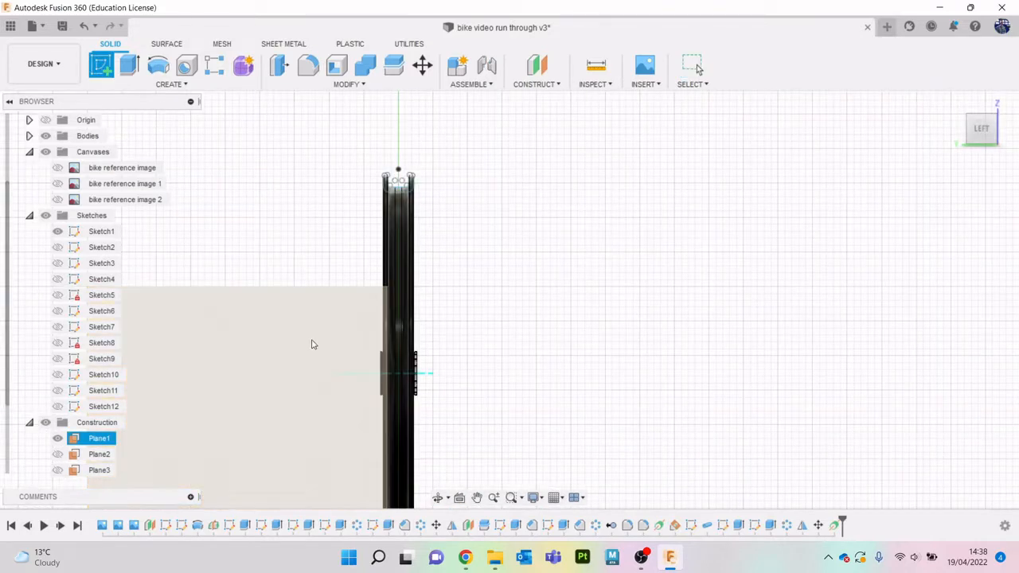
{"action": "left_click", "coordinate": [311, 344]}
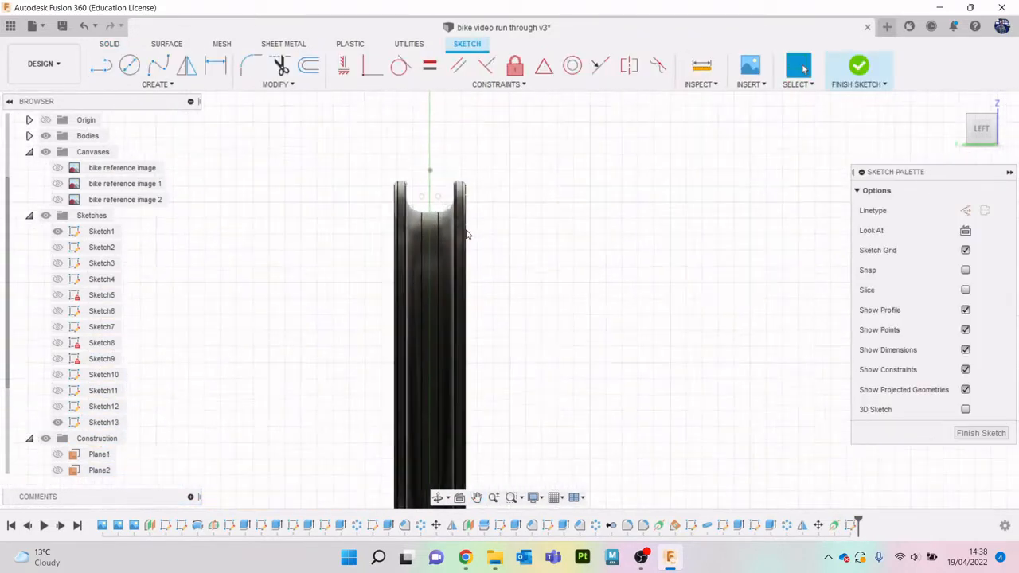
{"action": "left_click", "coordinate": [59, 232]}
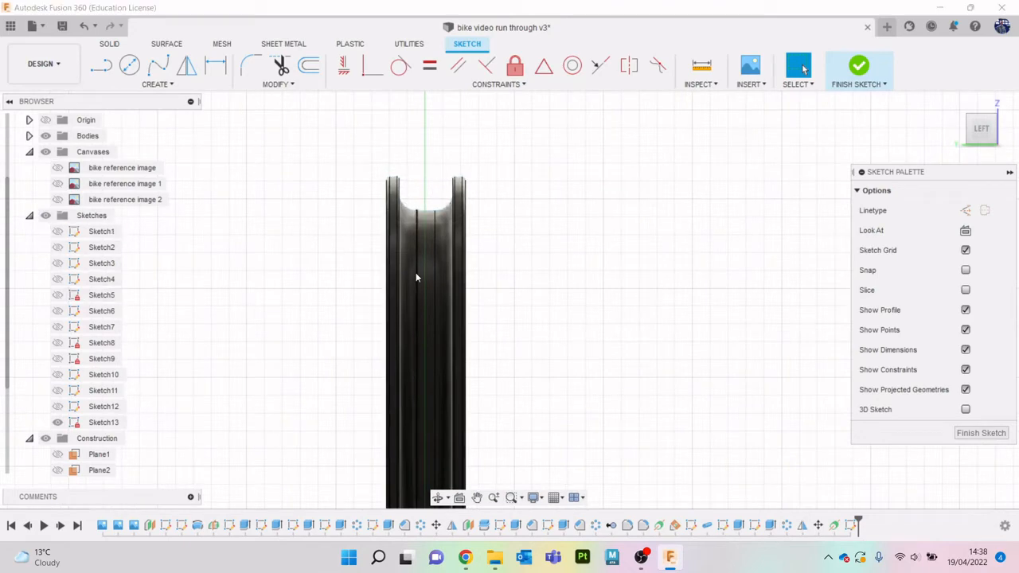
{"action": "middle_click_drag", "start_coordinate": [492, 252], "coordinate": [471, 296]}
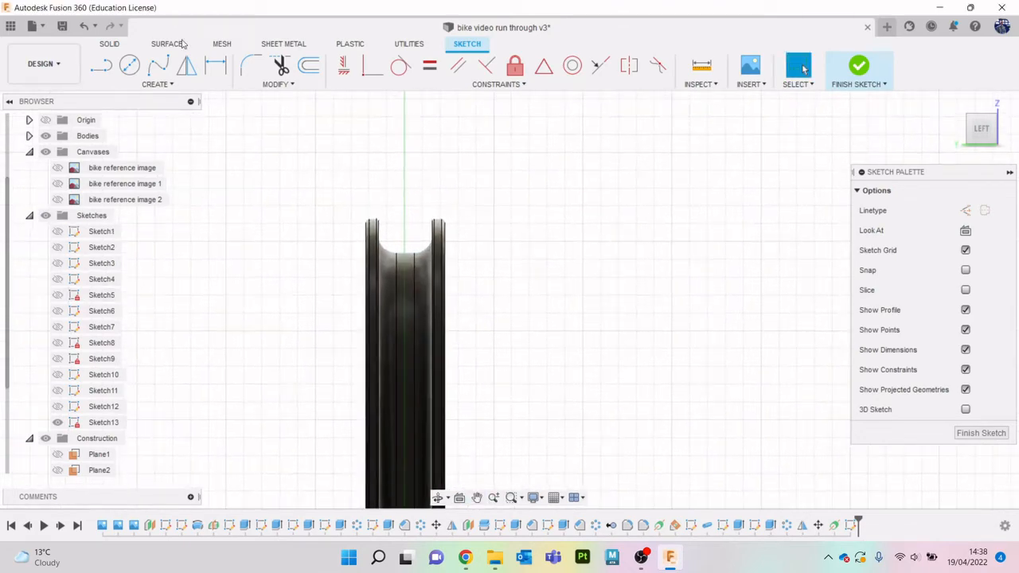
{"action": "left_click", "coordinate": [158, 84]}
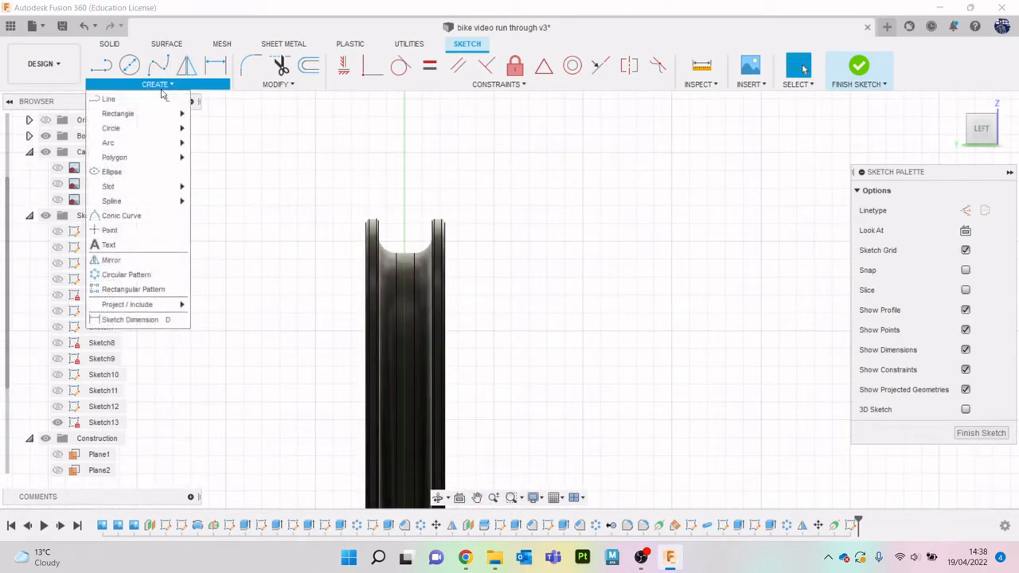
{"action": "mouse_move", "coordinate": [153, 113]}
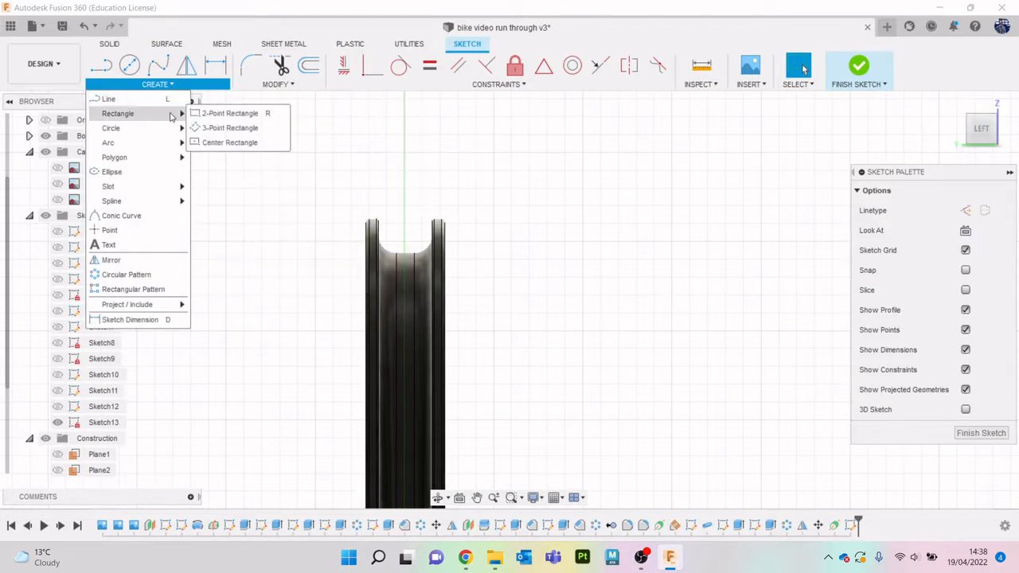
{"action": "left_click", "coordinate": [227, 142]}
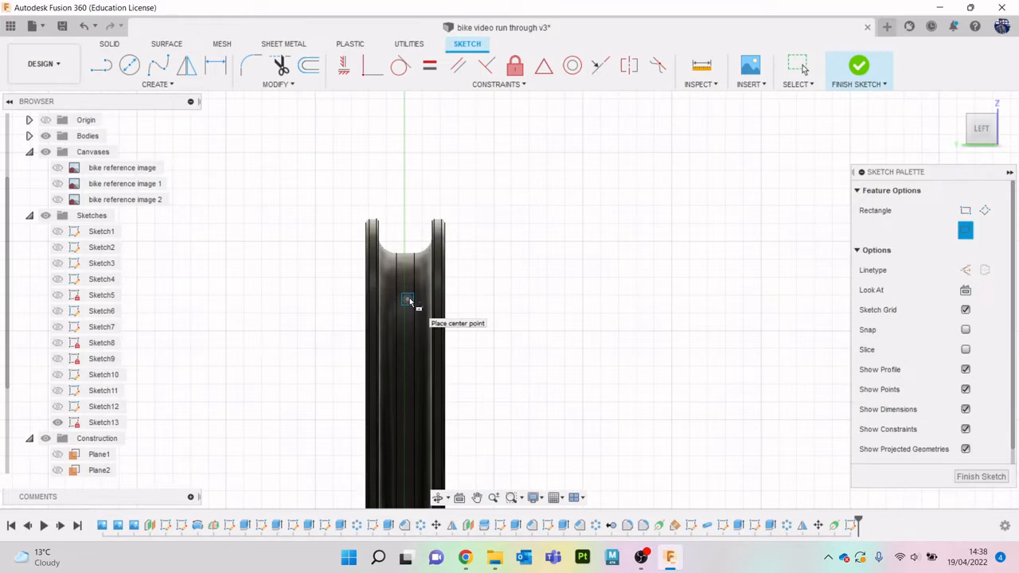
{"action": "scroll", "coordinate": [403, 255], "scroll_direction": "up", "scroll_amount": 2}
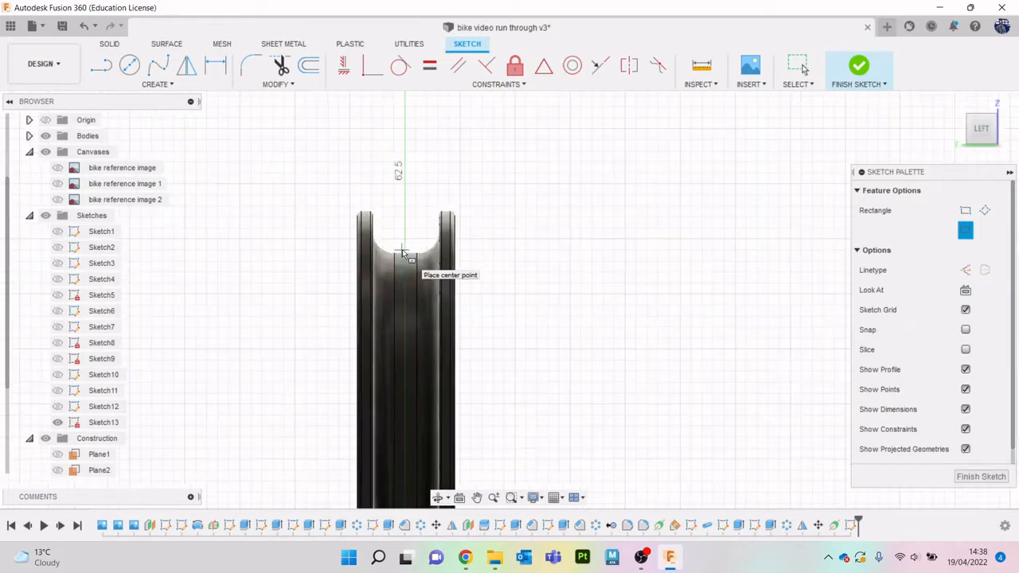
- Sketch a horizontal line across the rim's opening, joining the outer top vertices of its two side walls
{"action": "key", "text": "l"}
{"action": "scroll", "coordinate": [398, 242], "scroll_direction": "up", "scroll_amount": 2}
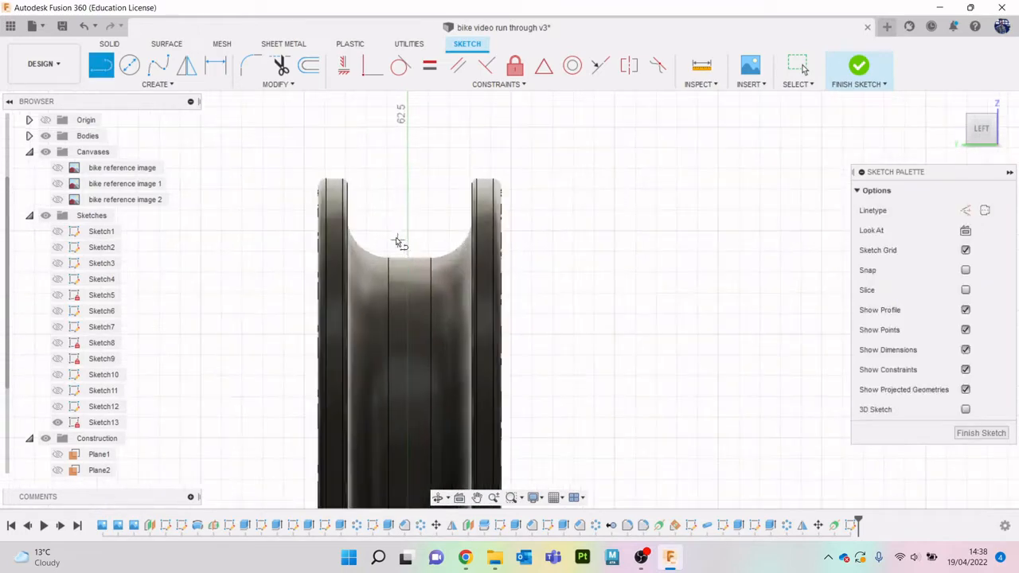
{"action": "left_click", "coordinate": [326, 179]}
{"action": "left_click", "coordinate": [493, 180]}
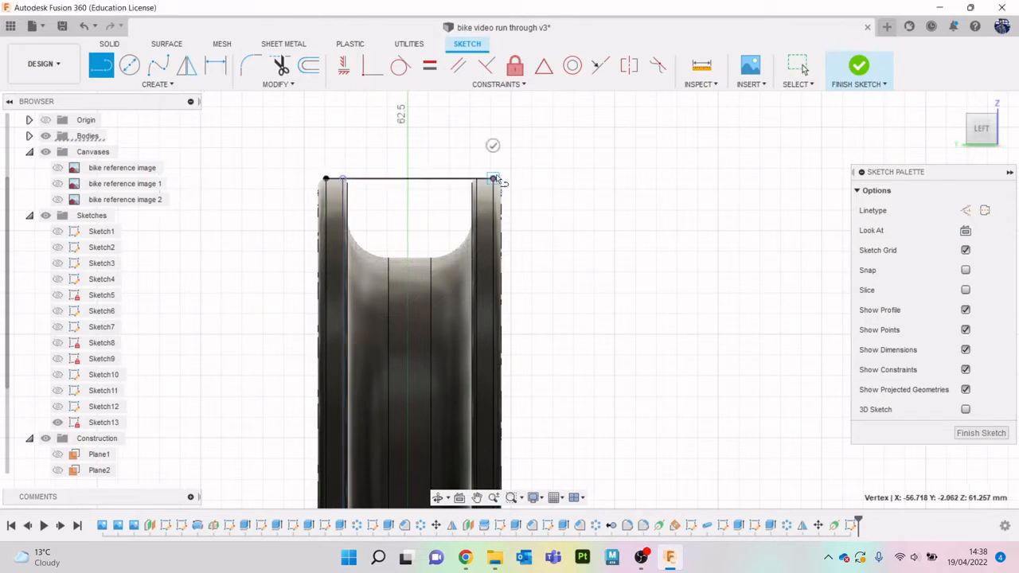
{"action": "key", "text": "Escape"}
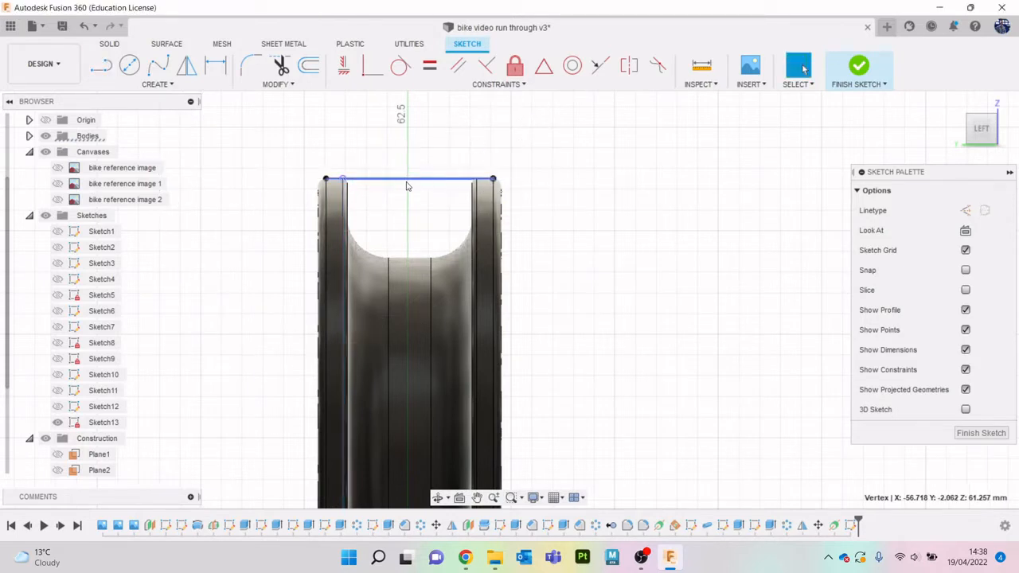
- Draw a center rectangle from the horizontal line's midpoint, about 3.02 mm wide and 5.85 mm high, reaching the rim channel's inner wall
{"action": "left_click", "coordinate": [157, 84]}
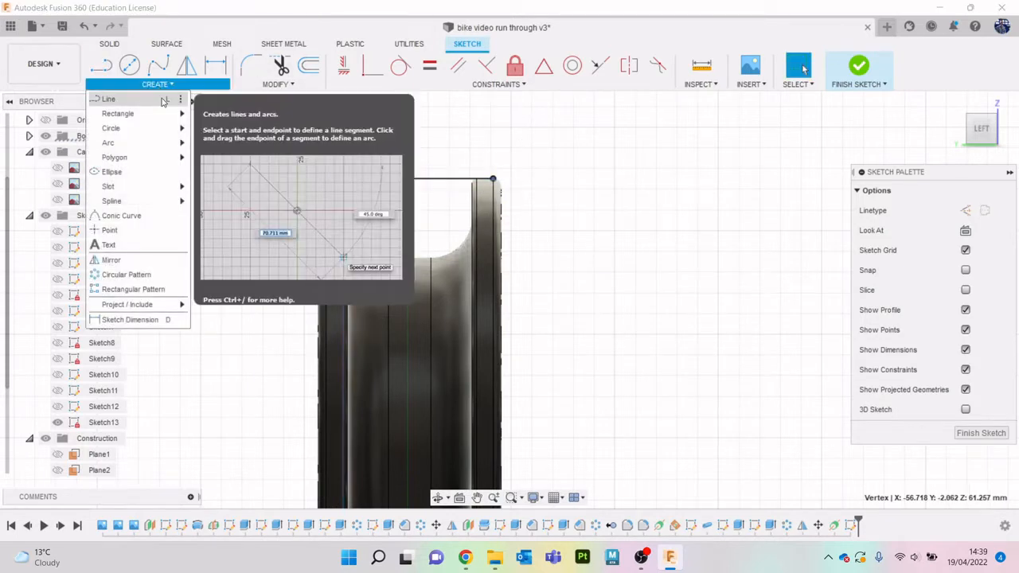
{"action": "mouse_move", "coordinate": [155, 114]}
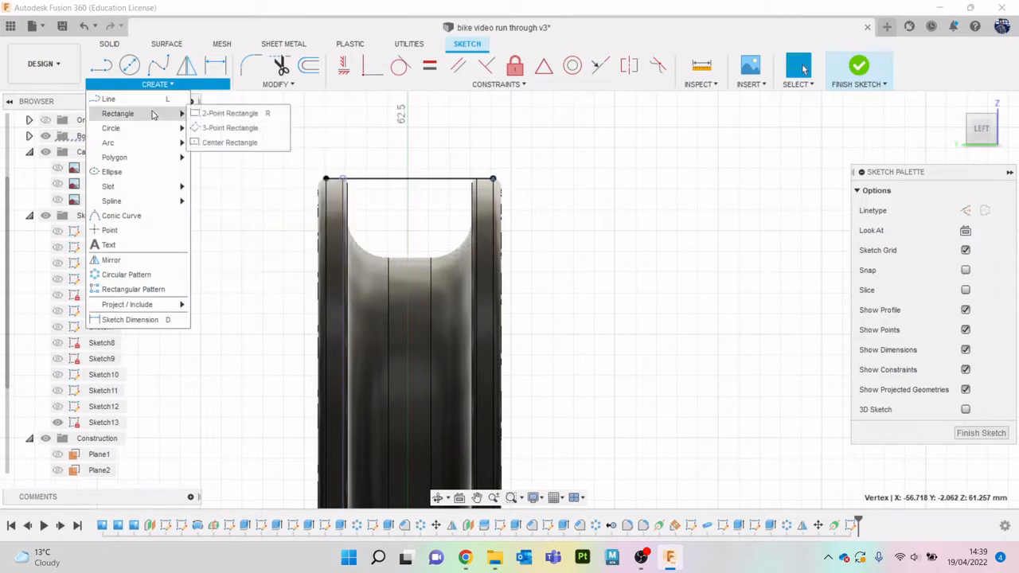
{"action": "left_click", "coordinate": [231, 142]}
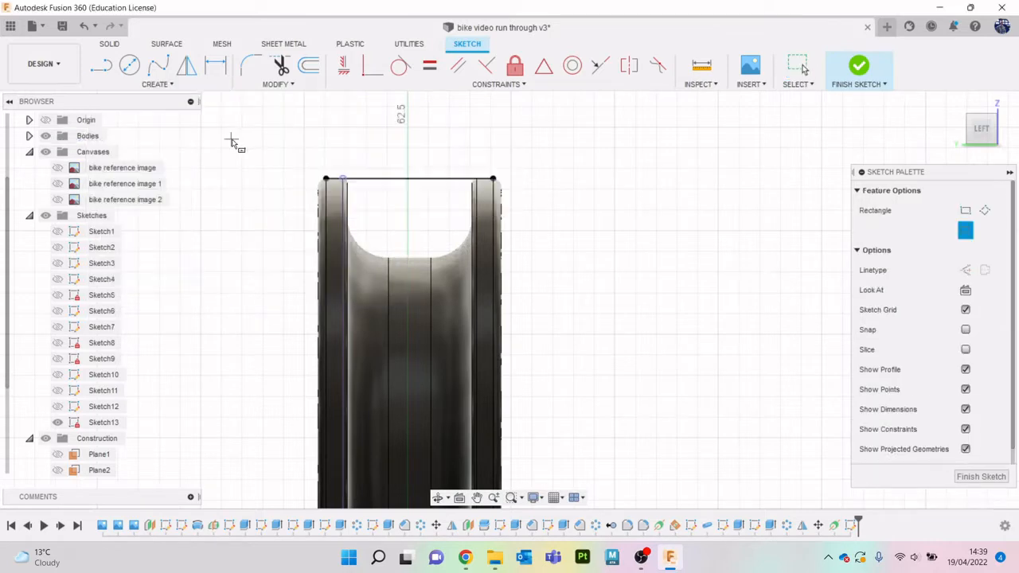
{"action": "scroll", "coordinate": [410, 180], "scroll_direction": "down", "scroll_amount": 6}
{"action": "left_click", "coordinate": [412, 193]}
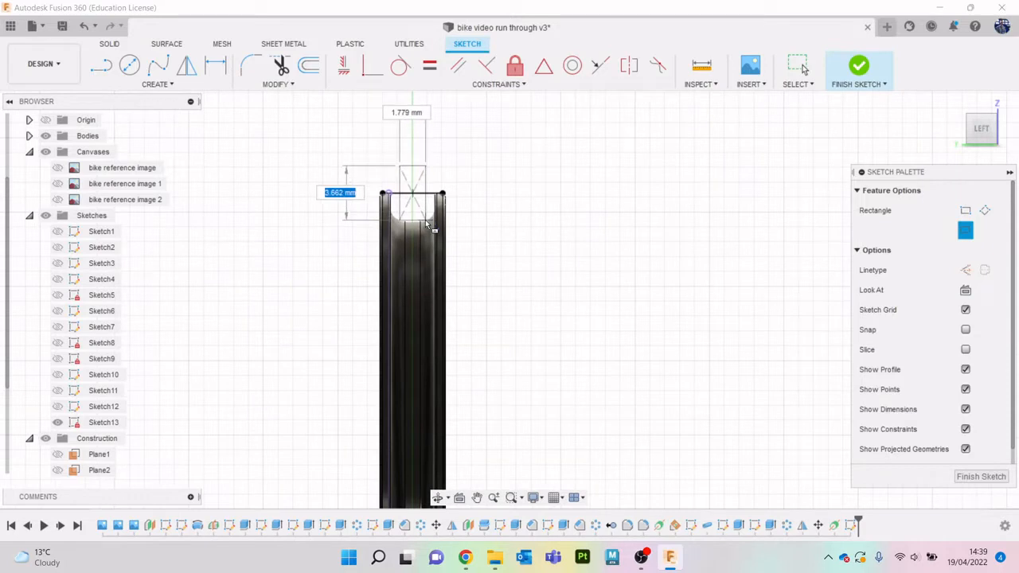
{"action": "scroll", "coordinate": [426, 222], "scroll_direction": "up", "scroll_amount": 3}
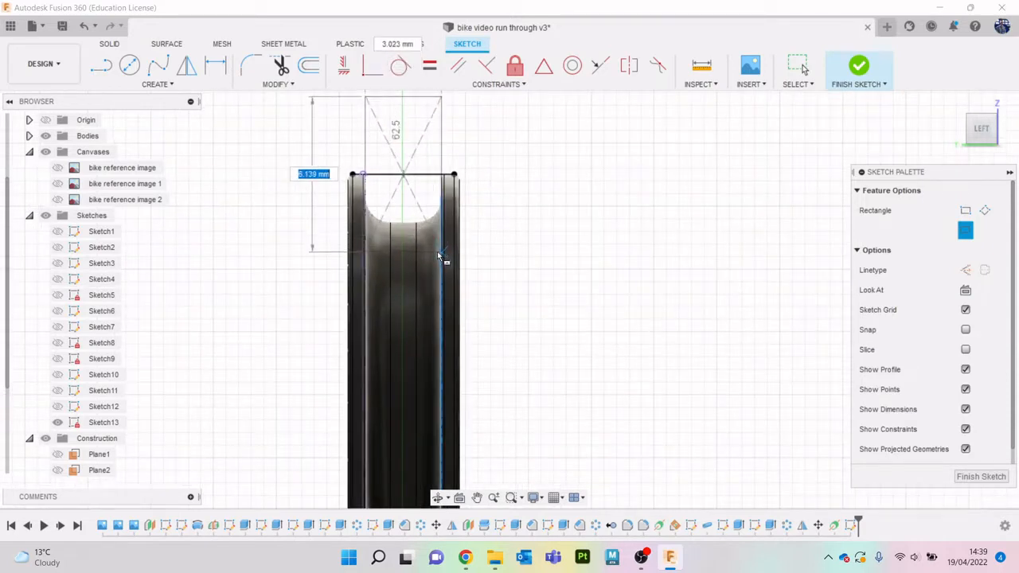
{"action": "scroll", "coordinate": [439, 257], "scroll_direction": "up", "scroll_amount": 3}
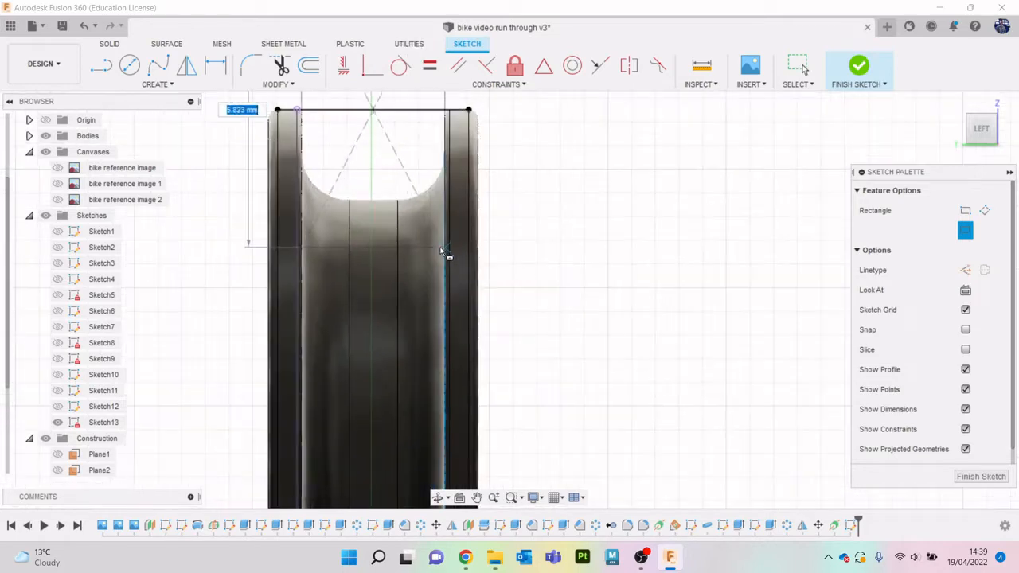
{"action": "scroll", "coordinate": [442, 253], "scroll_direction": "down", "scroll_amount": 3}
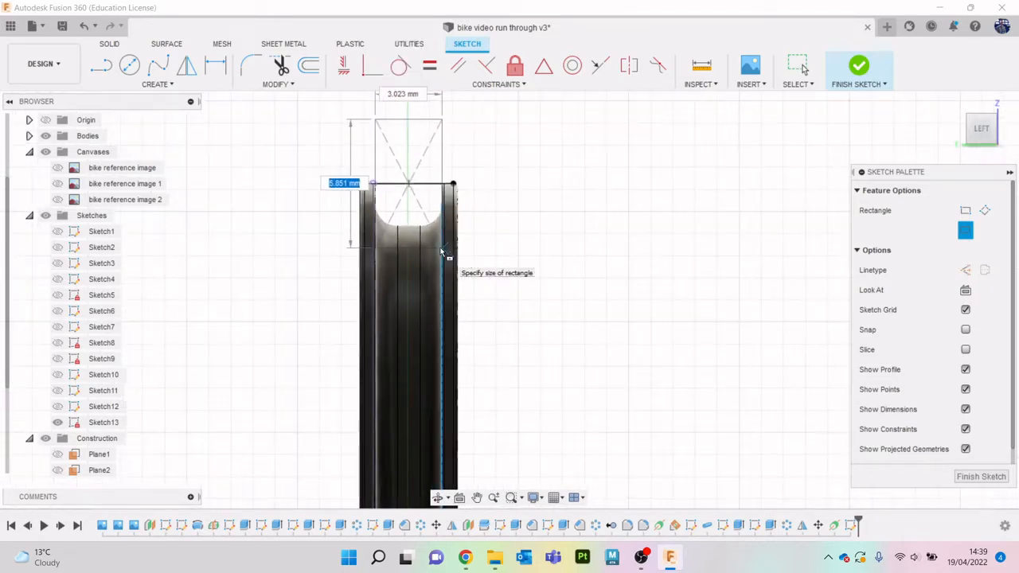
{"action": "left_click", "coordinate": [442, 253]}
{"action": "key", "text": "Escape"}
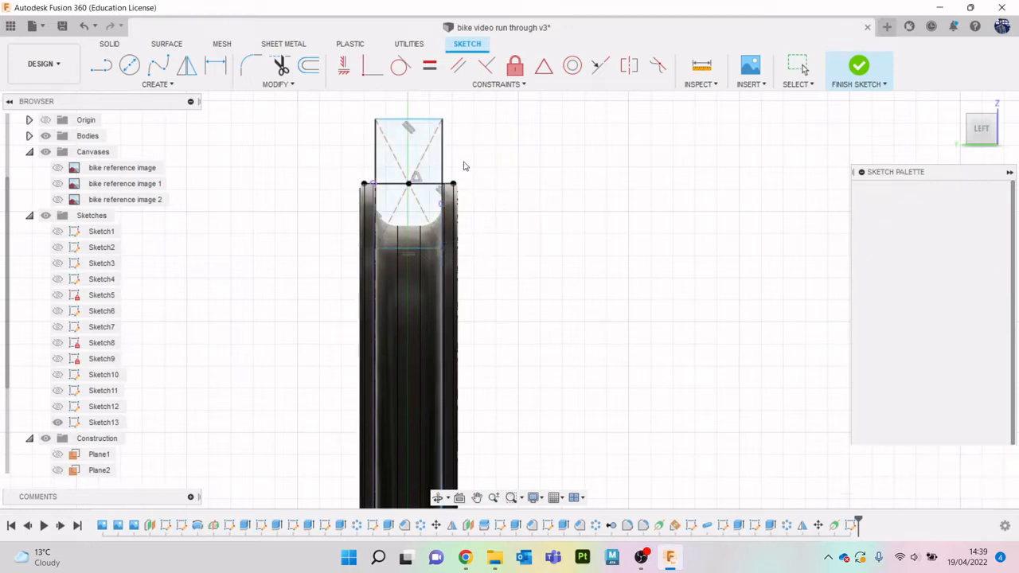
{"action": "scroll", "coordinate": [473, 220], "scroll_direction": "up", "scroll_amount": 3}
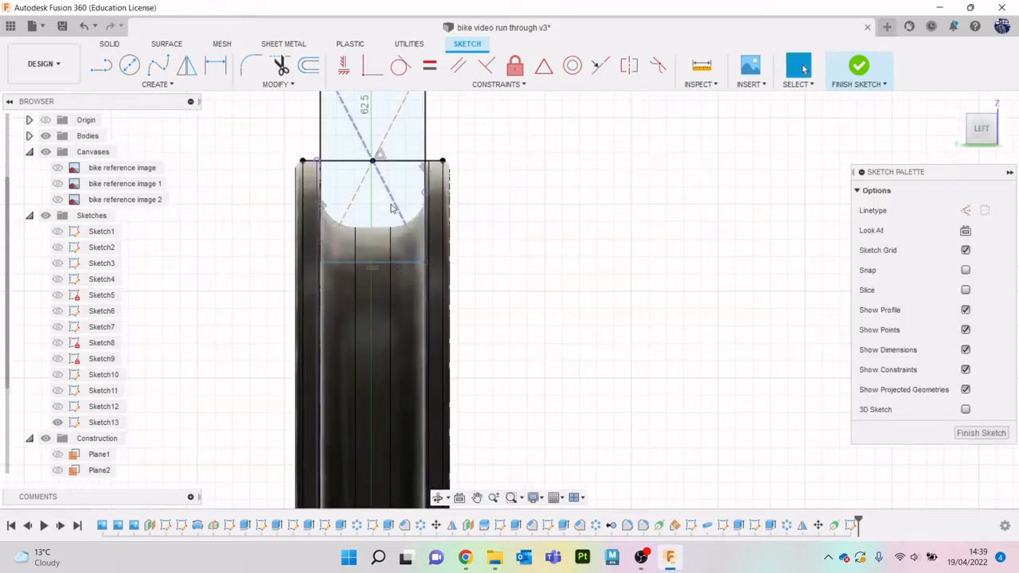
{"action": "key", "text": "l"}
{"action": "scroll", "coordinate": [379, 199], "scroll_direction": "up", "scroll_amount": 3}
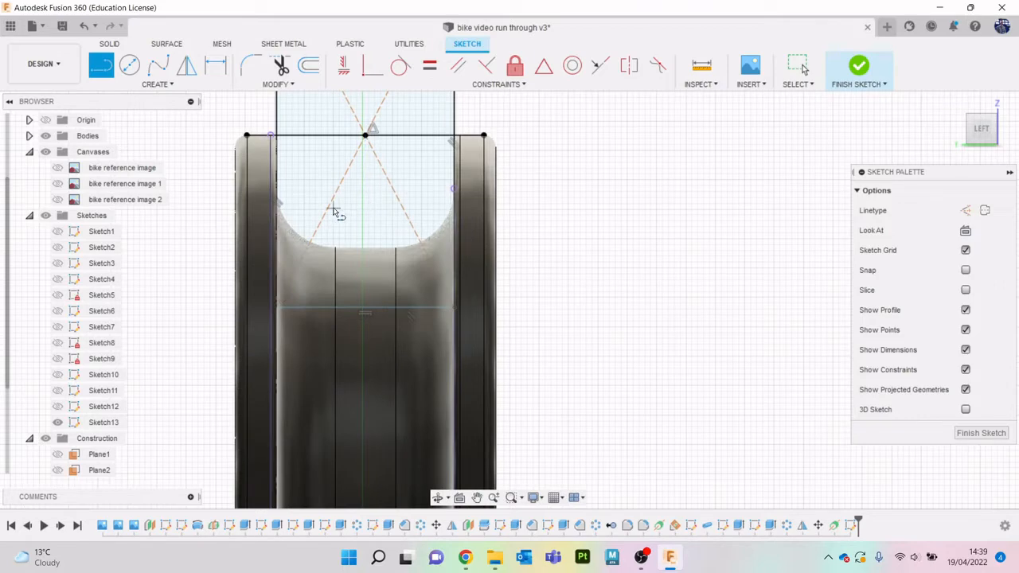
{"action": "left_click", "coordinate": [276, 231]}
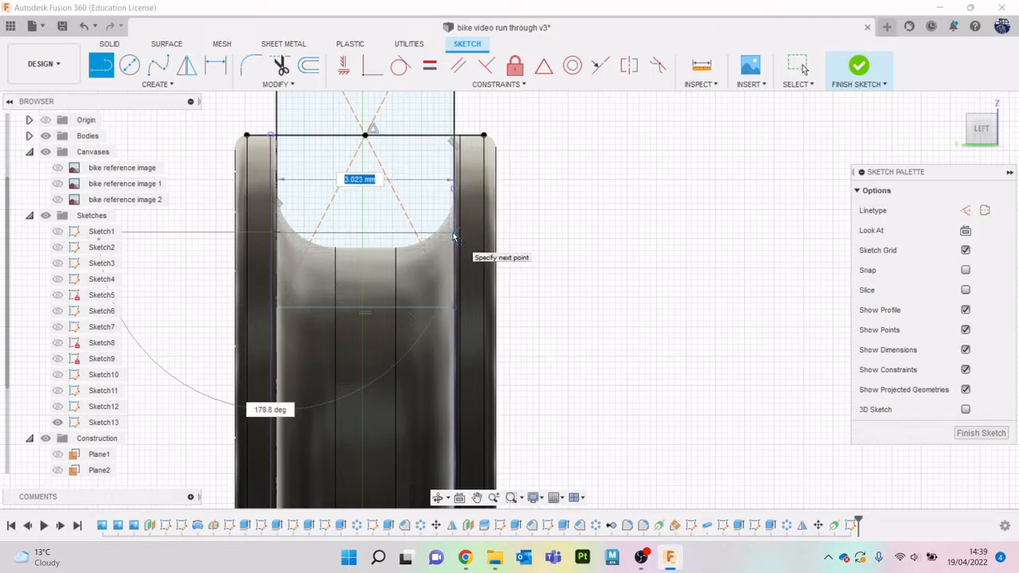
{"action": "scroll", "coordinate": [453, 233], "scroll_direction": "up", "scroll_amount": 3}
{"action": "scroll", "coordinate": [453, 233], "scroll_direction": "down", "scroll_amount": 4}
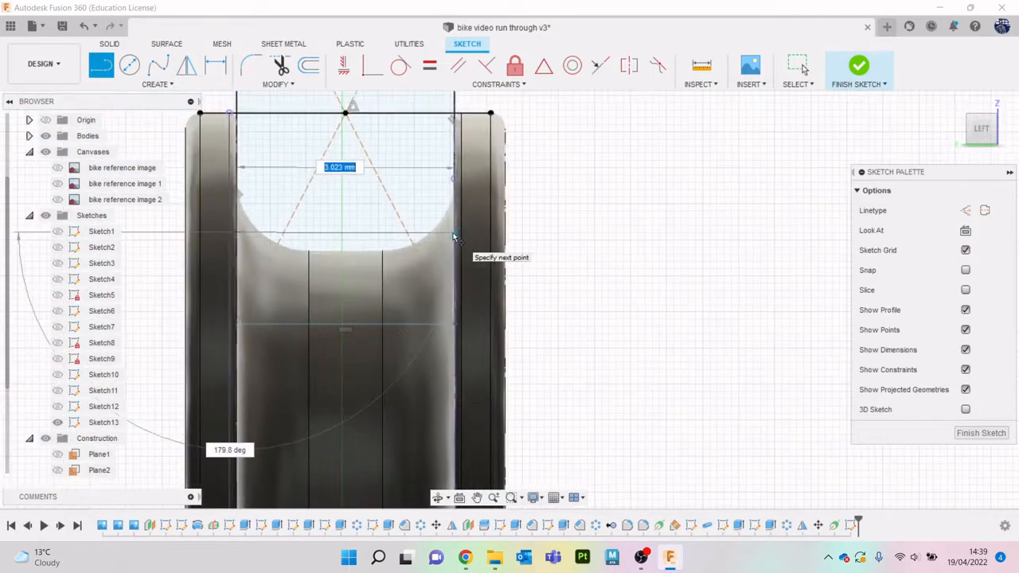
{"action": "key", "text": "Escape"}
{"action": "key", "text": "t"}
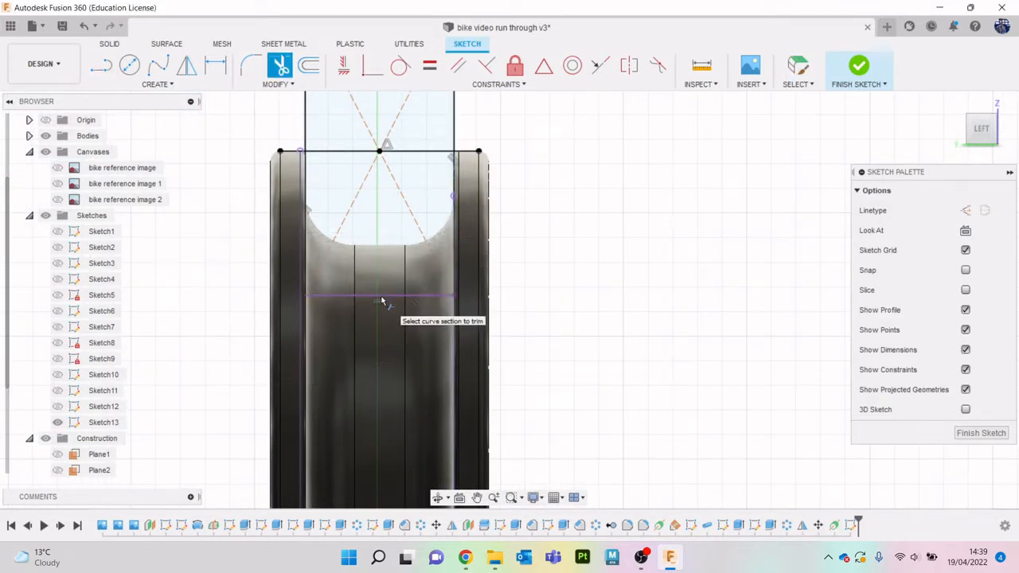
{"action": "scroll", "coordinate": [379, 221], "scroll_direction": "down", "scroll_amount": 2}
{"action": "scroll", "coordinate": [379, 221], "scroll_direction": "down", "scroll_amount": 2}
{"action": "key", "text": "Escape"}
- Expand the body list and hide the rim body to expose the whole sketched rectangle
{"action": "scroll", "coordinate": [367, 195], "scroll_direction": "up", "scroll_amount": 1}
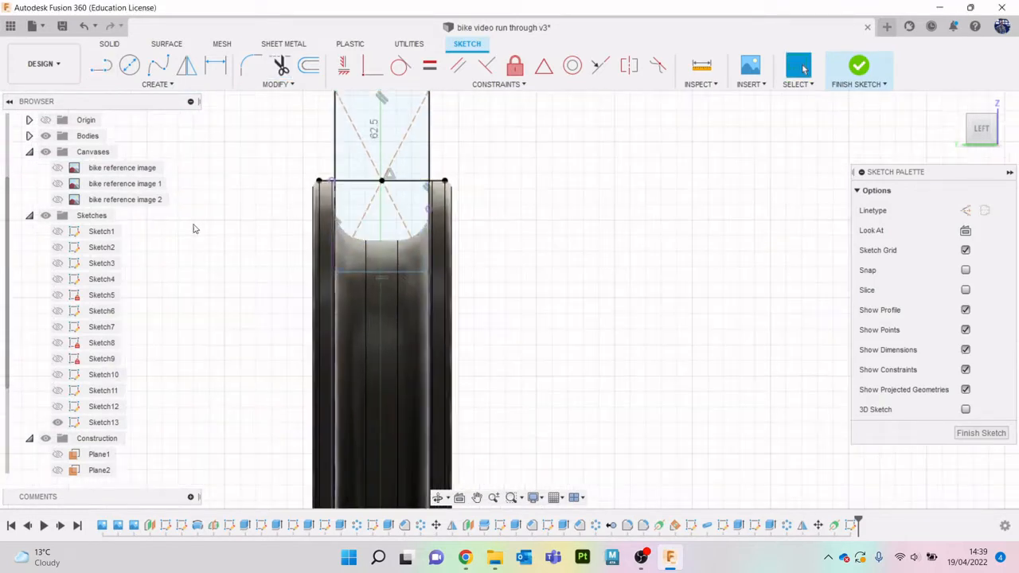
{"action": "scroll", "coordinate": [70, 170], "scroll_direction": "up", "scroll_amount": 1}
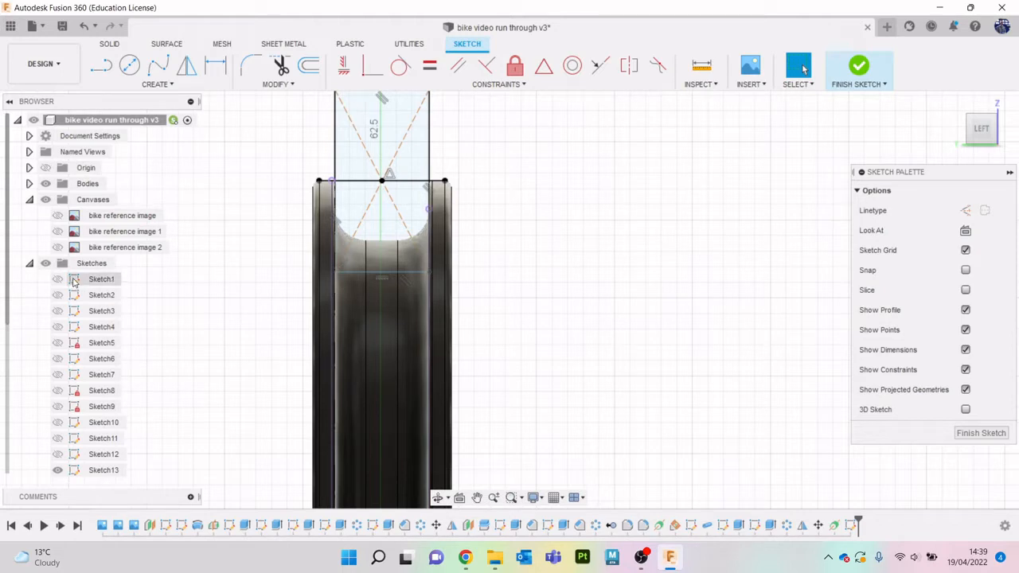
{"action": "scroll", "coordinate": [80, 291], "scroll_direction": "down", "scroll_amount": 2}
{"action": "scroll", "coordinate": [56, 207], "scroll_direction": "up", "scroll_amount": 1}
{"action": "left_click", "coordinate": [29, 151]}
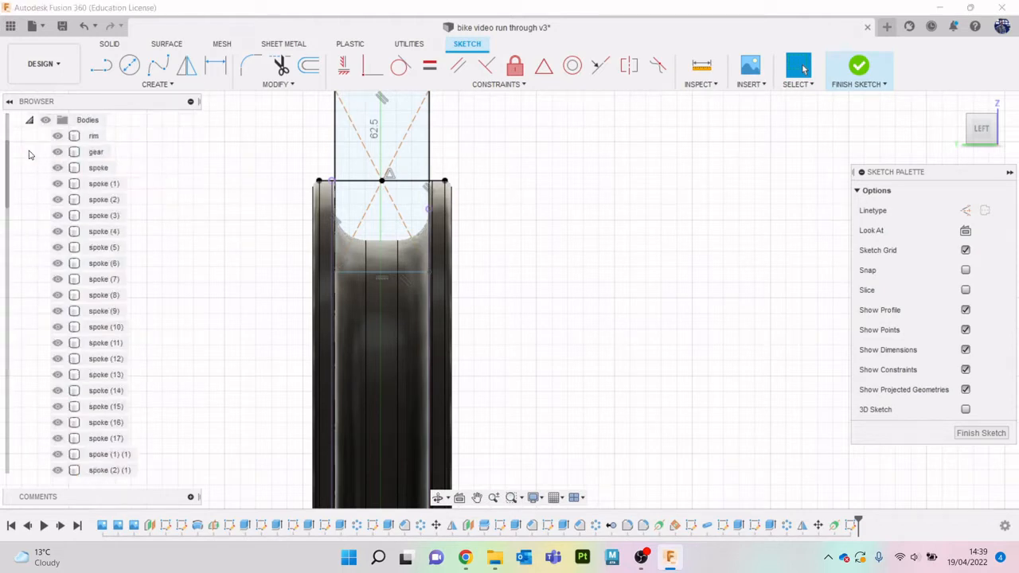
{"action": "left_click", "coordinate": [57, 136]}
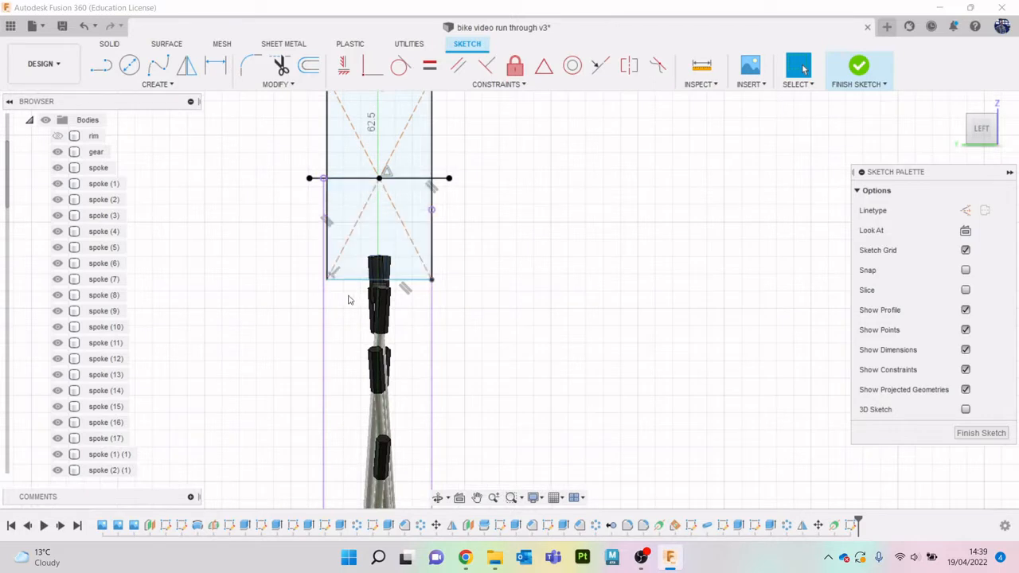
- Sketch a horizontal line about 3.02 mm long between the rectangle's two sides, just below the rim's opening, with the rim body hidden
{"action": "left_click", "coordinate": [57, 137]}
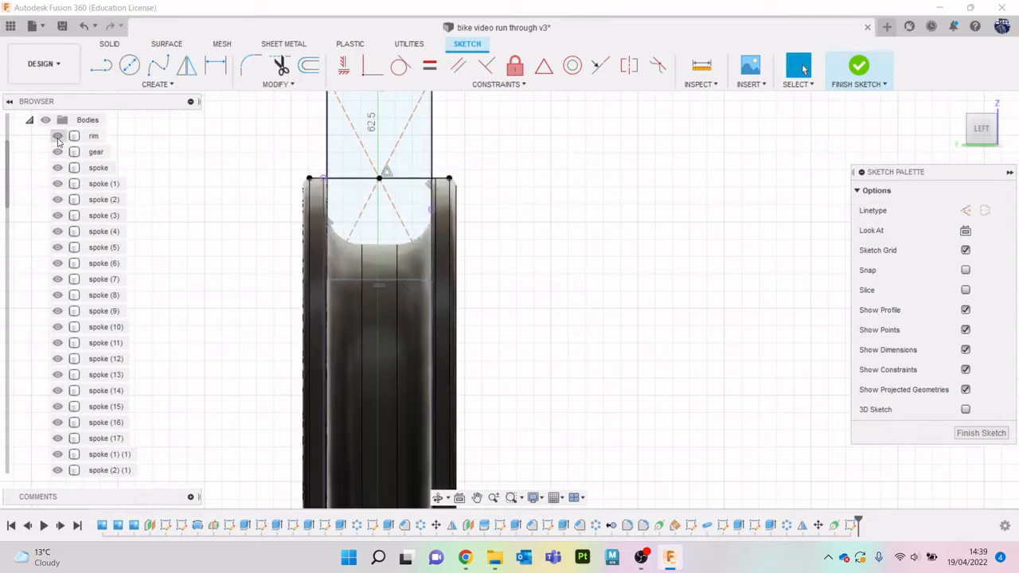
{"action": "left_click", "coordinate": [58, 139]}
{"action": "left_click", "coordinate": [338, 231]}
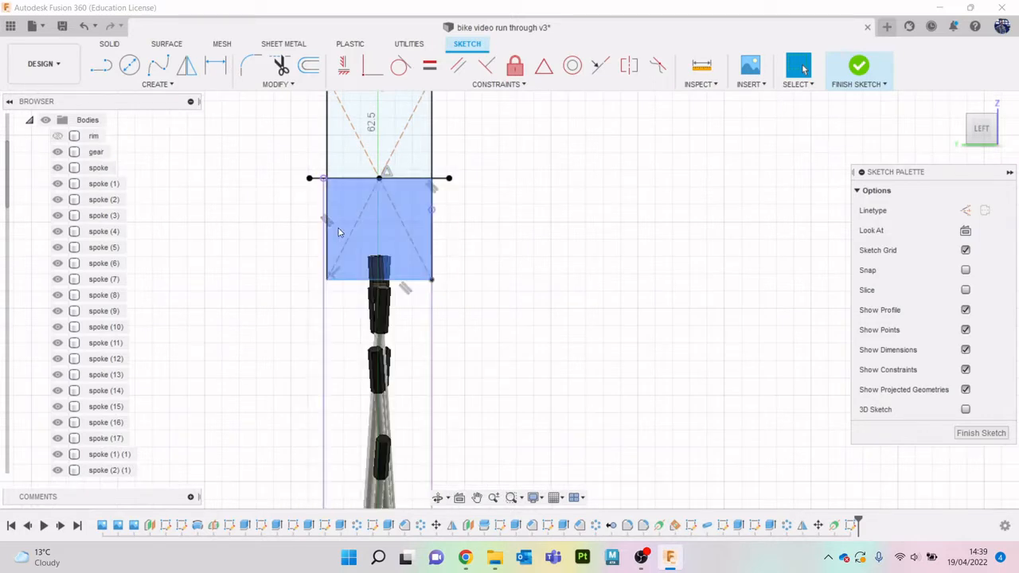
{"action": "key", "text": "l"}
{"action": "left_click", "coordinate": [327, 224]}
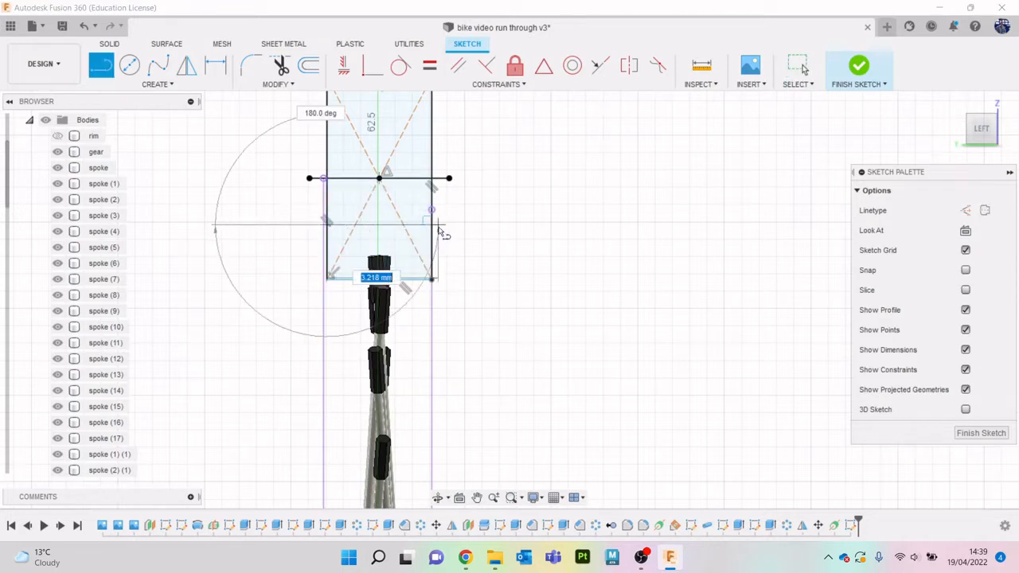
{"action": "double_click", "coordinate": [431, 224]}
{"action": "key", "text": "Escape"}
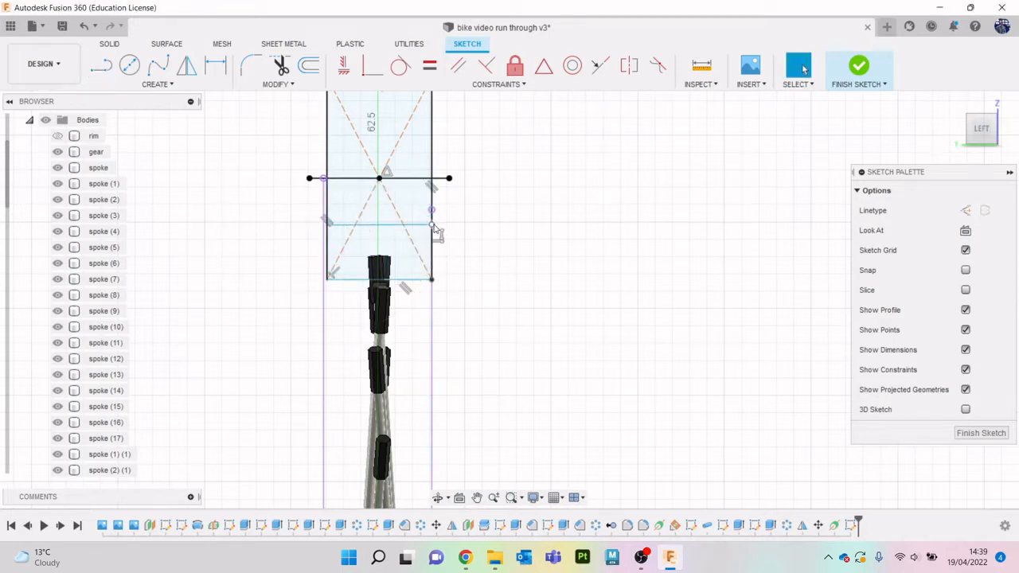
- Trim away the rectangle's bottom edge and the remaining side segment below the new horizontal line
{"action": "key", "text": "t"}
{"action": "left_click", "coordinate": [419, 271]}
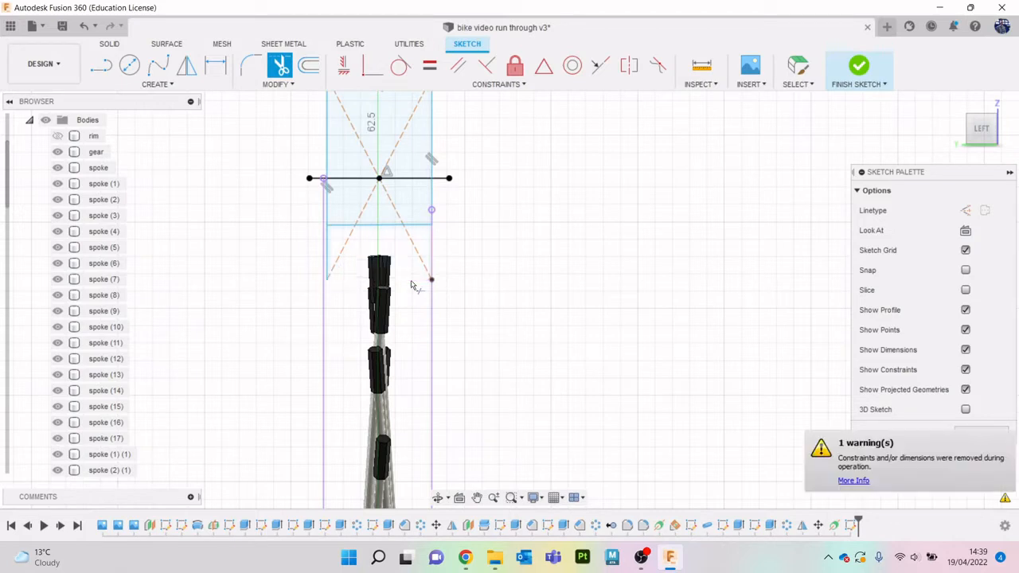
{"action": "left_click", "coordinate": [332, 247]}
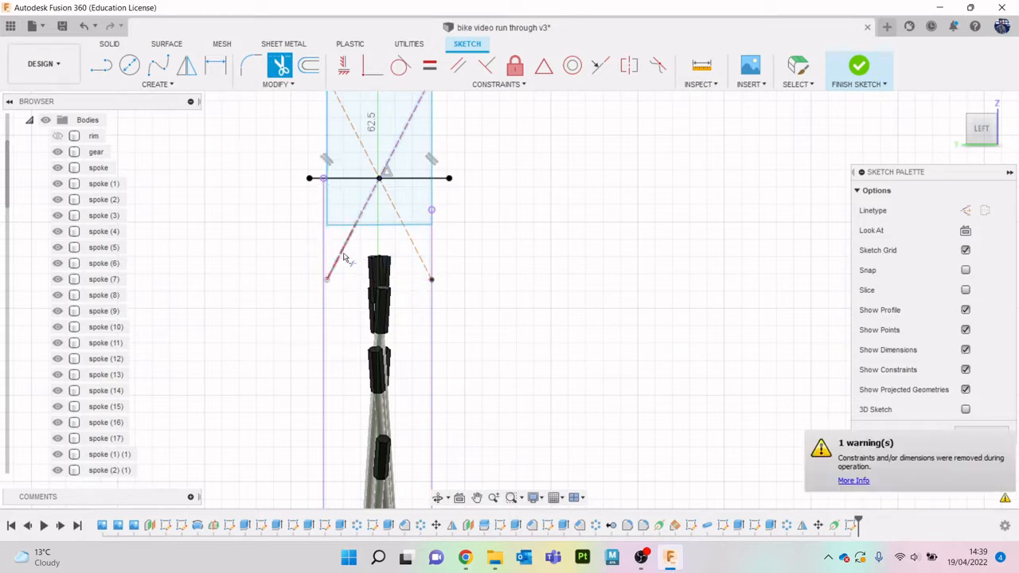
{"action": "key", "text": "Escape"}
- Delete the two long vertical projected lines below the profile and show the rim body again
{"action": "left_click", "coordinate": [440, 245]}
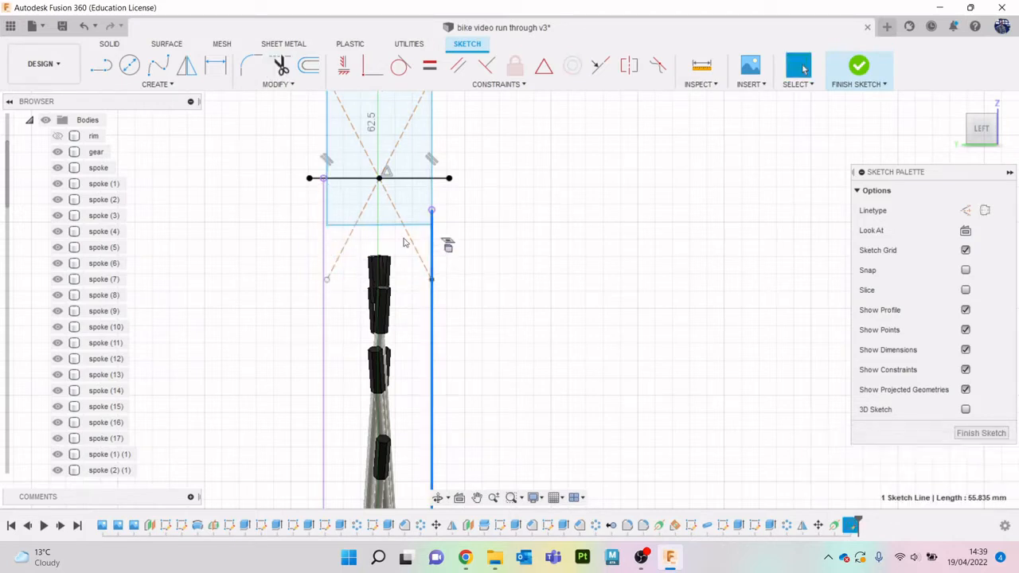
{"action": "left_click", "coordinate": [324, 249], "text": "shift"}
{"action": "key", "text": "Delete"}
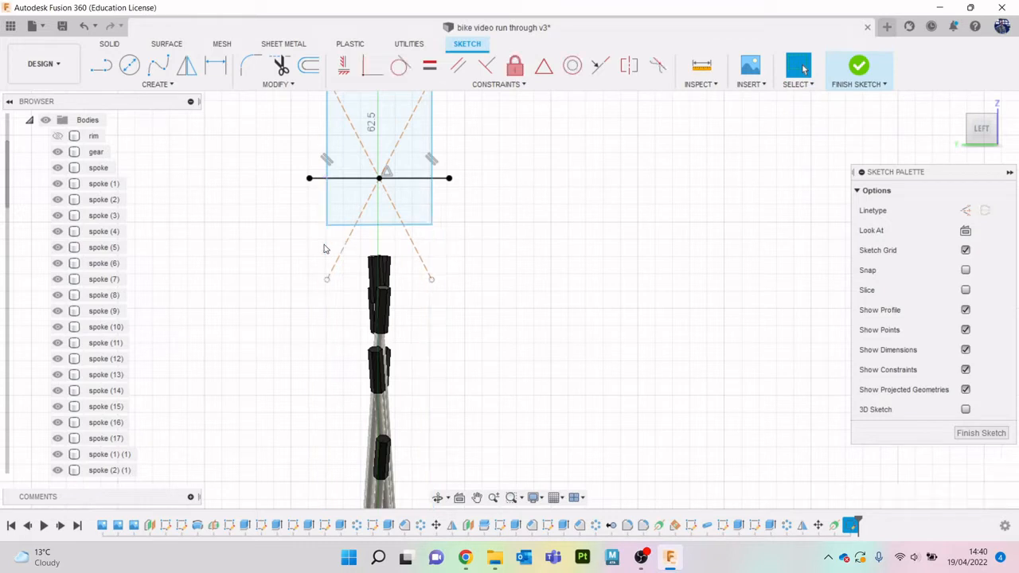
{"action": "middle_click_drag", "start_coordinate": [537, 221], "coordinate": [515, 295]}
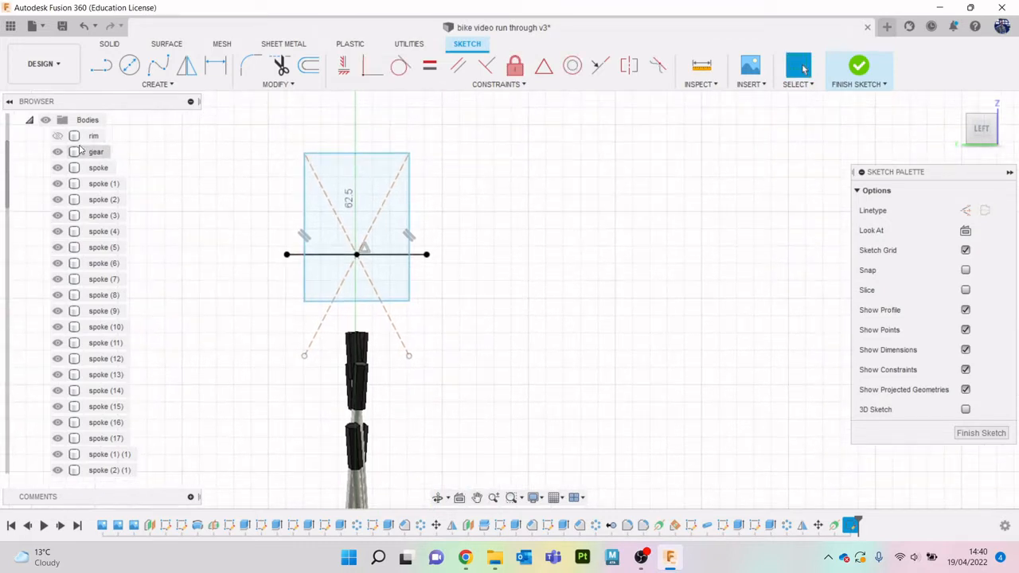
{"action": "left_click", "coordinate": [58, 136]}
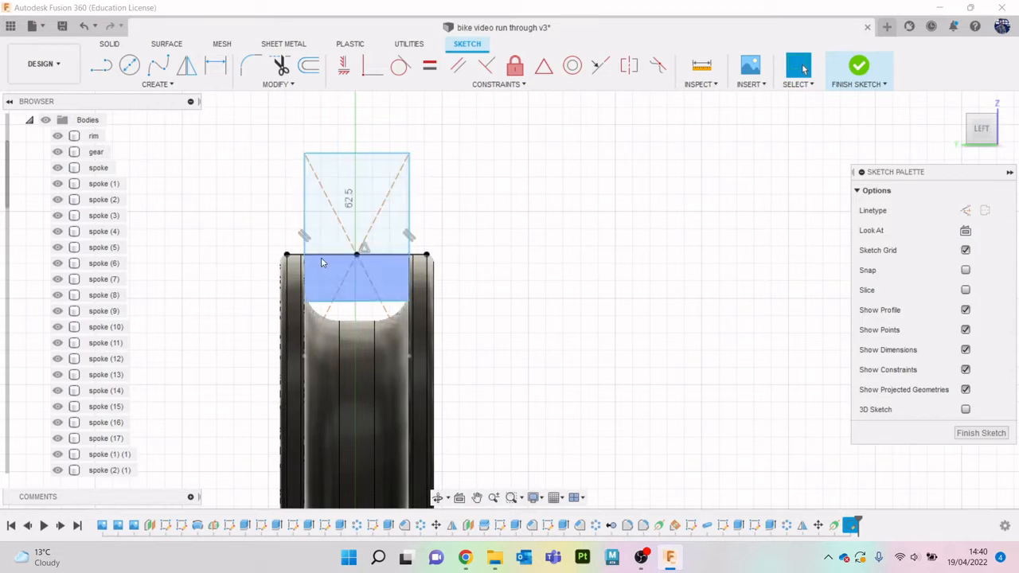
- Fillet all four corners of the rectangular profile with a radius of about 1.364 mm
{"action": "left_click", "coordinate": [322, 164]}
{"action": "left_click", "coordinate": [382, 155]}
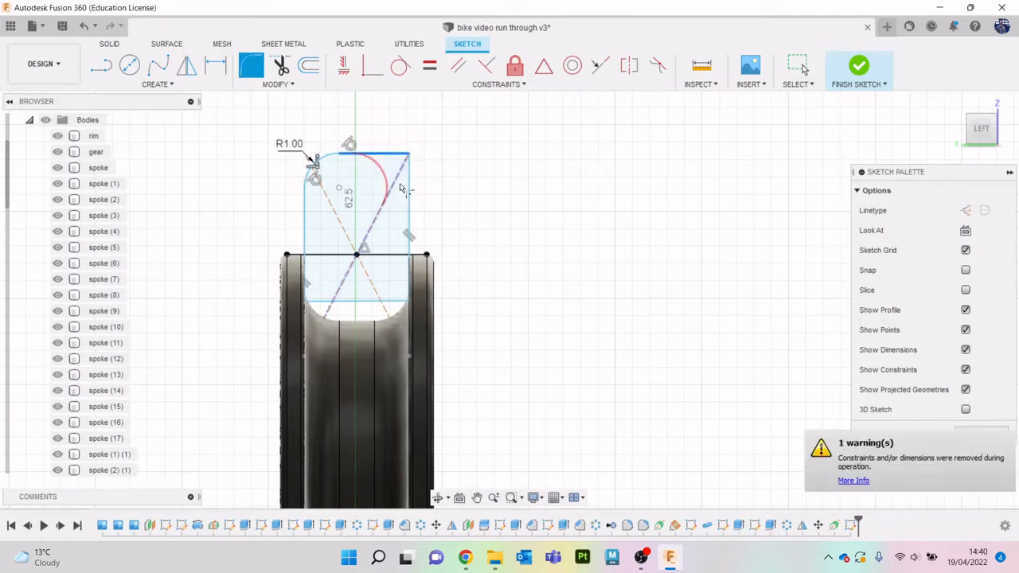
{"action": "left_click", "coordinate": [410, 197]}
{"action": "left_click", "coordinate": [347, 305]}
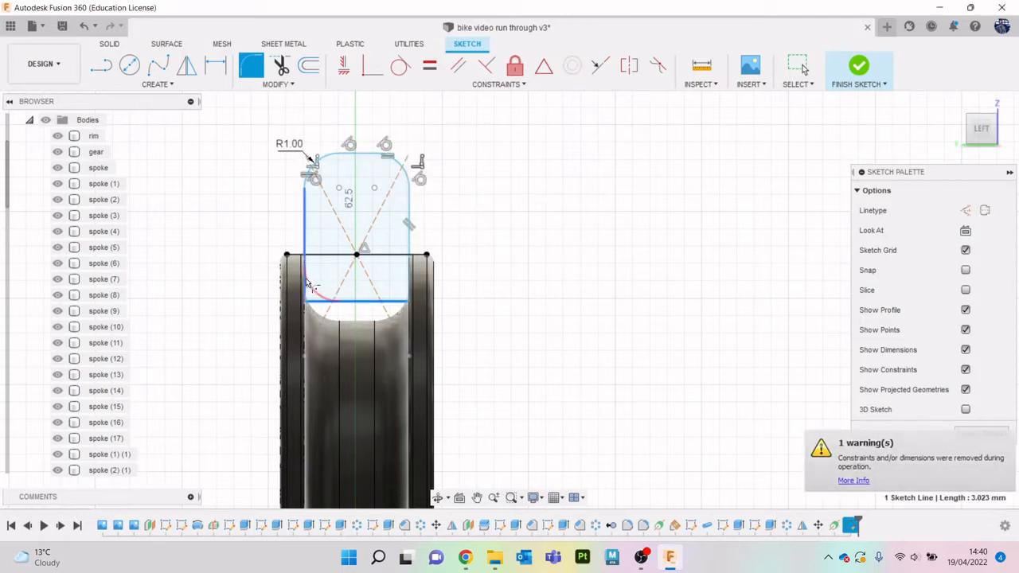
{"action": "left_click", "coordinate": [305, 279]}
{"action": "left_click", "coordinate": [388, 303]}
{"action": "left_click", "coordinate": [406, 285]}
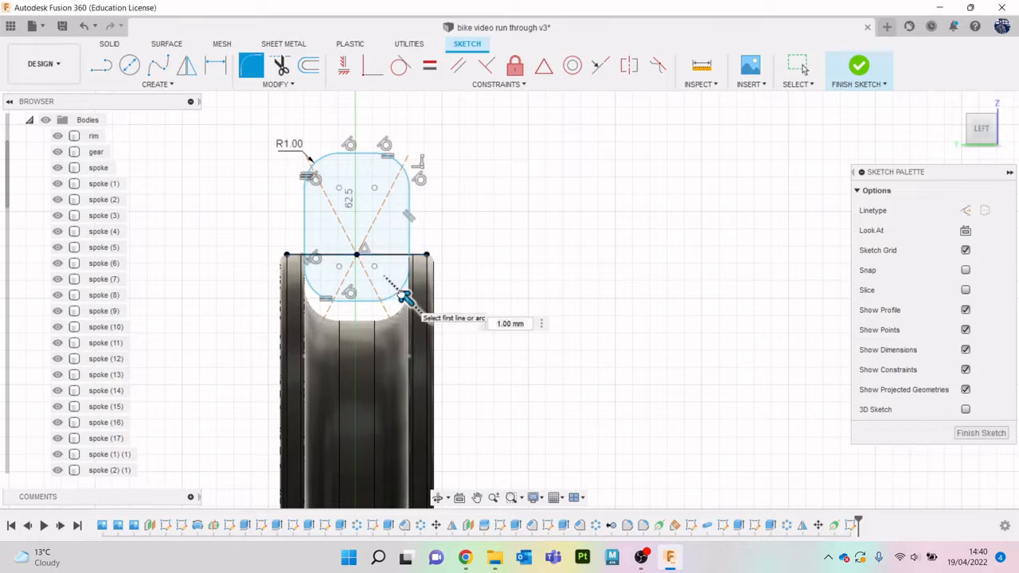
{"action": "left_click_drag", "start_coordinate": [405, 293], "coordinate": [400, 294]}
{"action": "key", "text": "Escape"}
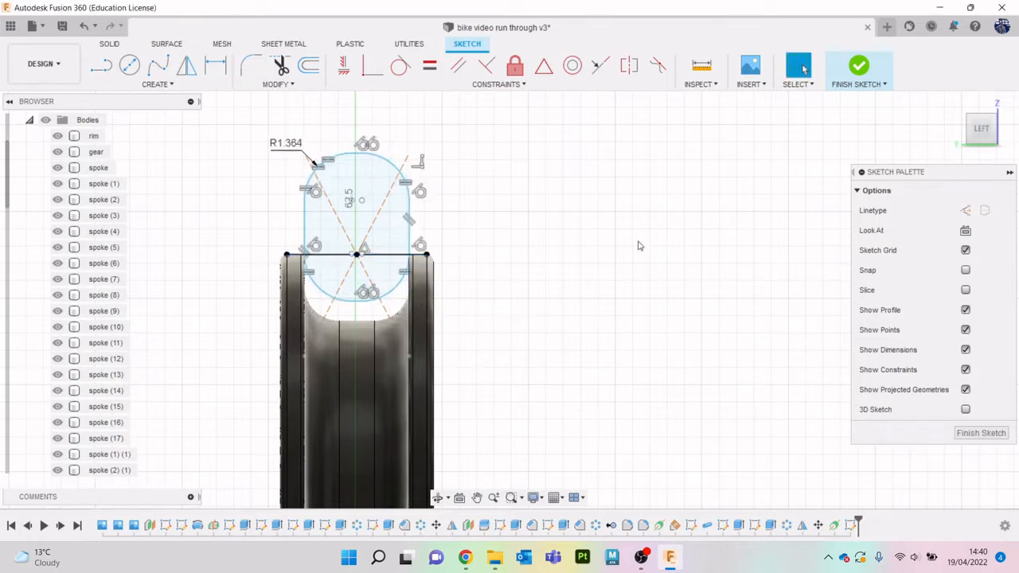
- Move the whole rounded profile 0.517 mm down onto the rim channel's floor and finish the sketch
{"action": "double_click", "coordinate": [388, 162]}
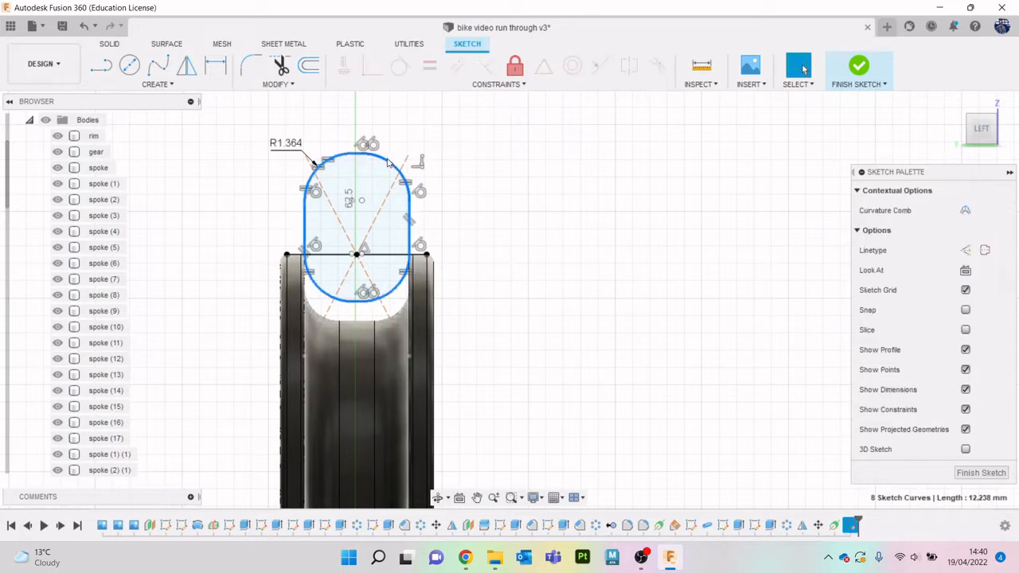
{"action": "right_click", "coordinate": [429, 124]}
{"action": "left_click", "coordinate": [364, 139]}
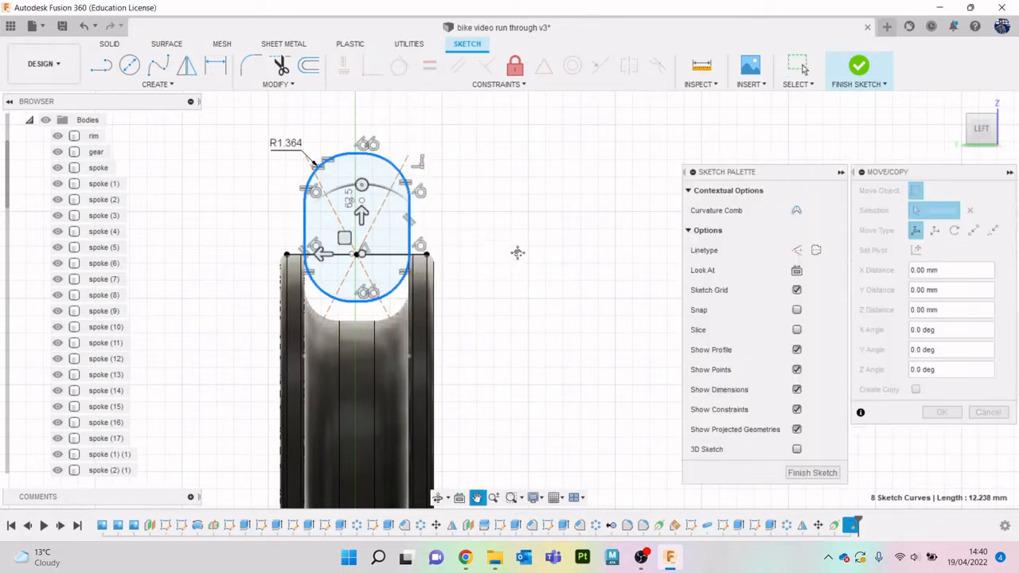
{"action": "middle_click_drag", "start_coordinate": [518, 252], "coordinate": [568, 208]}
{"action": "left_click_drag", "start_coordinate": [411, 171], "coordinate": [411, 195]}
{"action": "scroll", "coordinate": [397, 280], "scroll_direction": "up", "scroll_amount": 2}
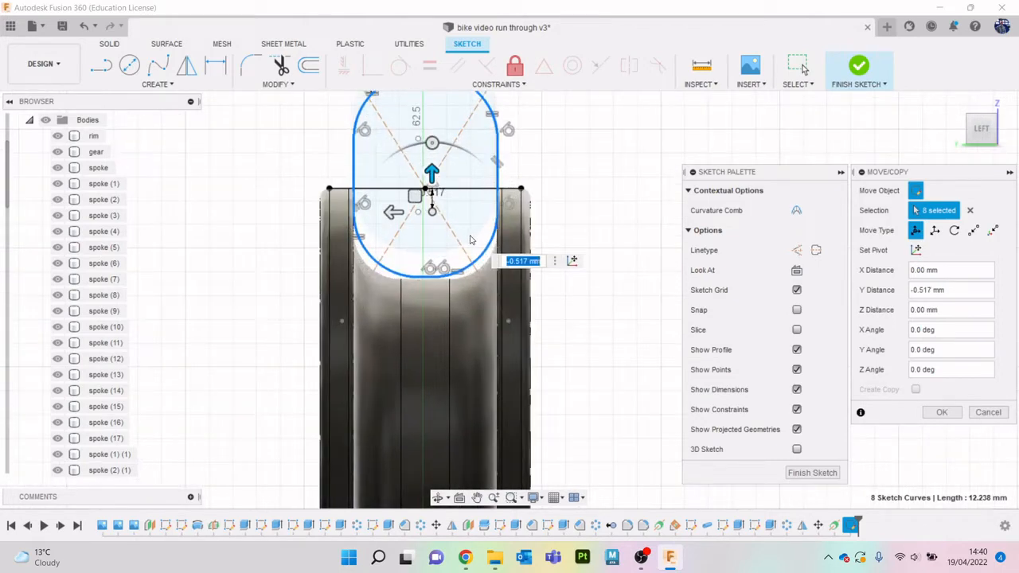
{"action": "scroll", "coordinate": [522, 275], "scroll_direction": "down", "scroll_amount": 2}
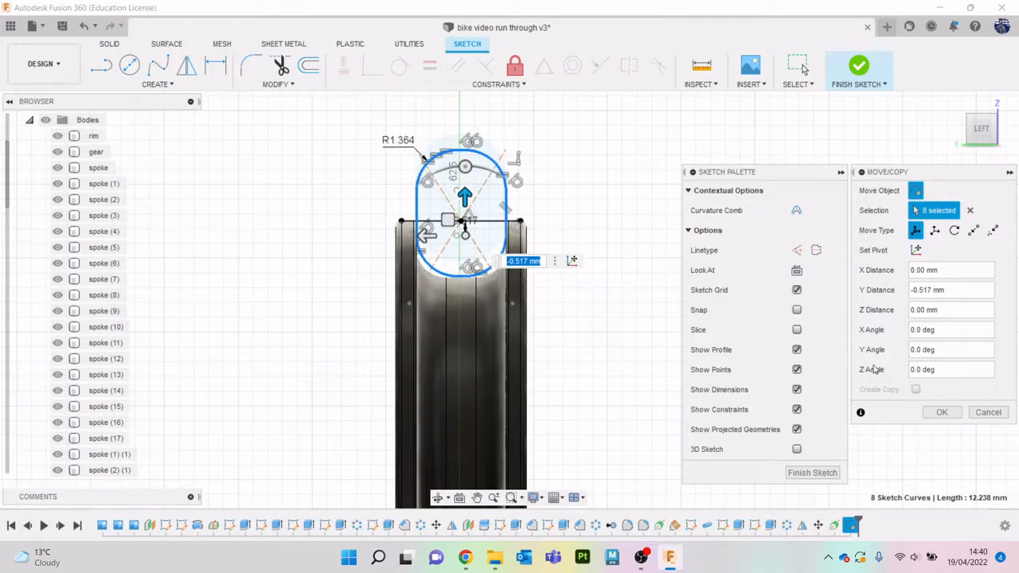
{"action": "left_click", "coordinate": [948, 414]}
{"action": "scroll", "coordinate": [716, 287], "scroll_direction": "down", "scroll_amount": 1}
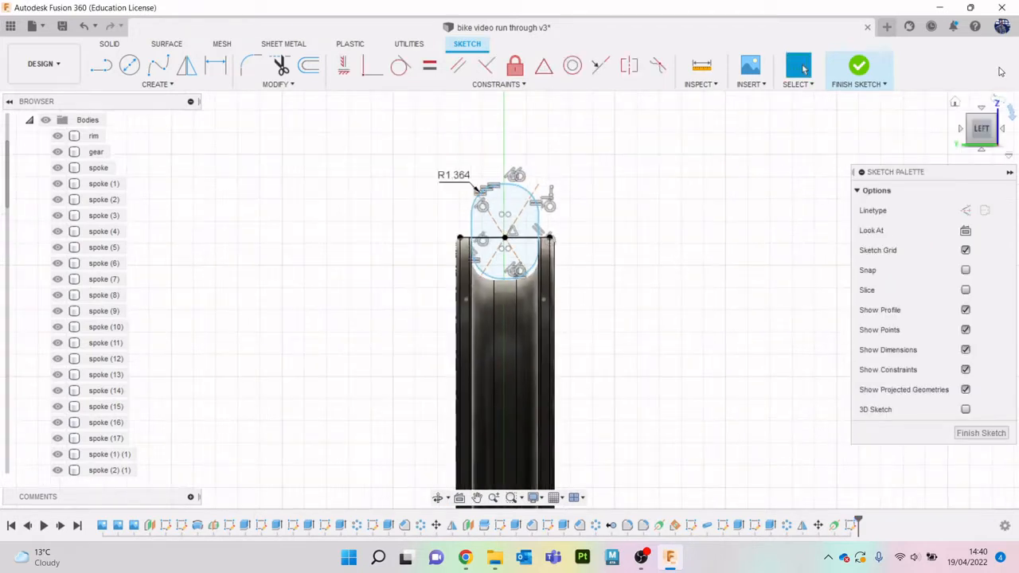
{"action": "mouse_move", "coordinate": [981, 124]}
{"action": "left_mouse_down"}
{"action": "mouse_move", "coordinate": [958, 129]}
{"action": "mouse_move", "coordinate": [967, 128]}
{"action": "left_mouse_up"}
{"action": "left_click", "coordinate": [868, 67]}
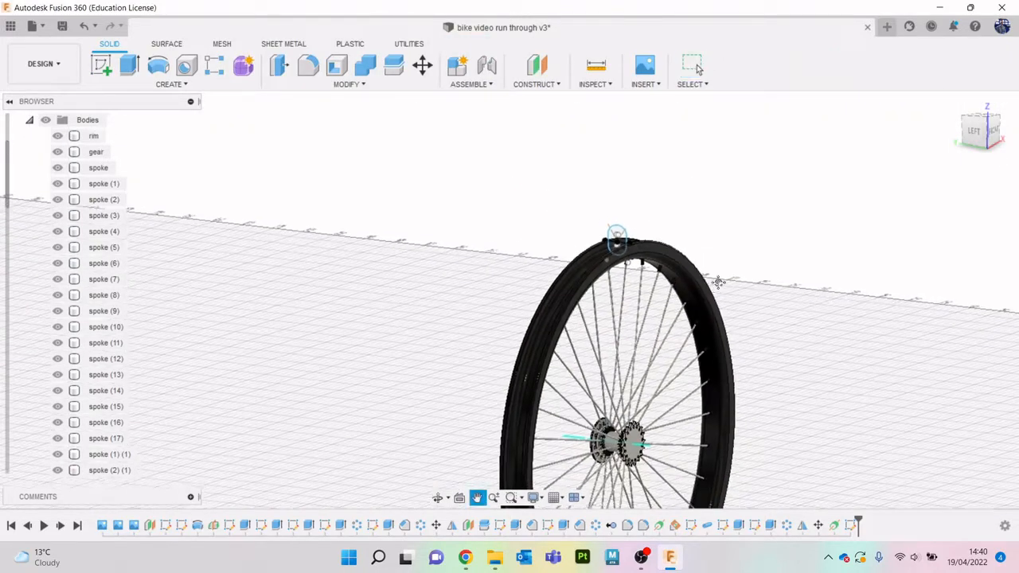
- Revolve both regions of the rounded profile 360 degrees around the hub axis as a new body
{"action": "left_click", "coordinate": [158, 65]}
{"action": "scroll", "coordinate": [490, 111], "scroll_direction": "up", "scroll_amount": 4}
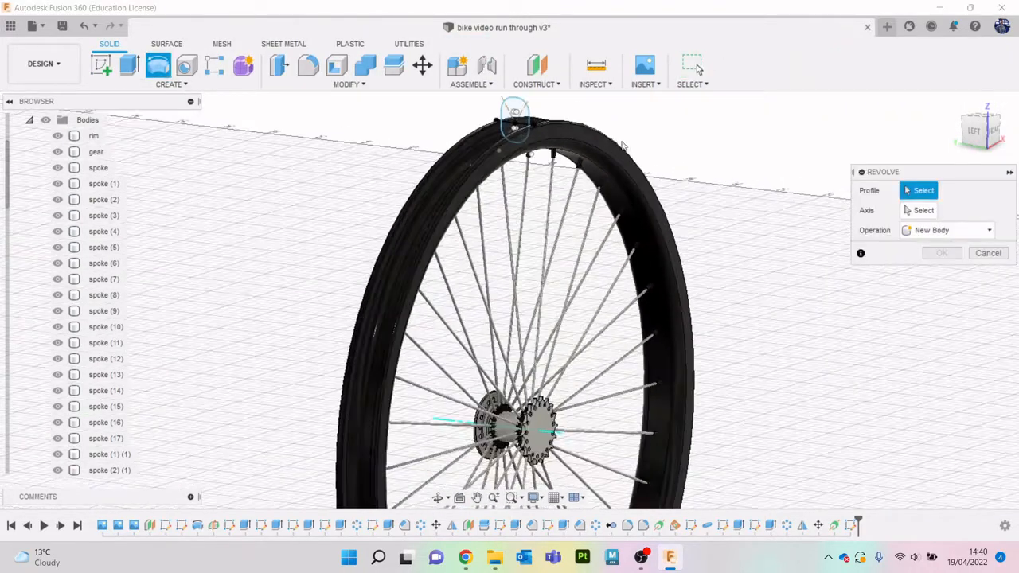
{"action": "scroll", "coordinate": [489, 108], "scroll_direction": "up", "scroll_amount": 3}
{"action": "left_click", "coordinate": [489, 108]}
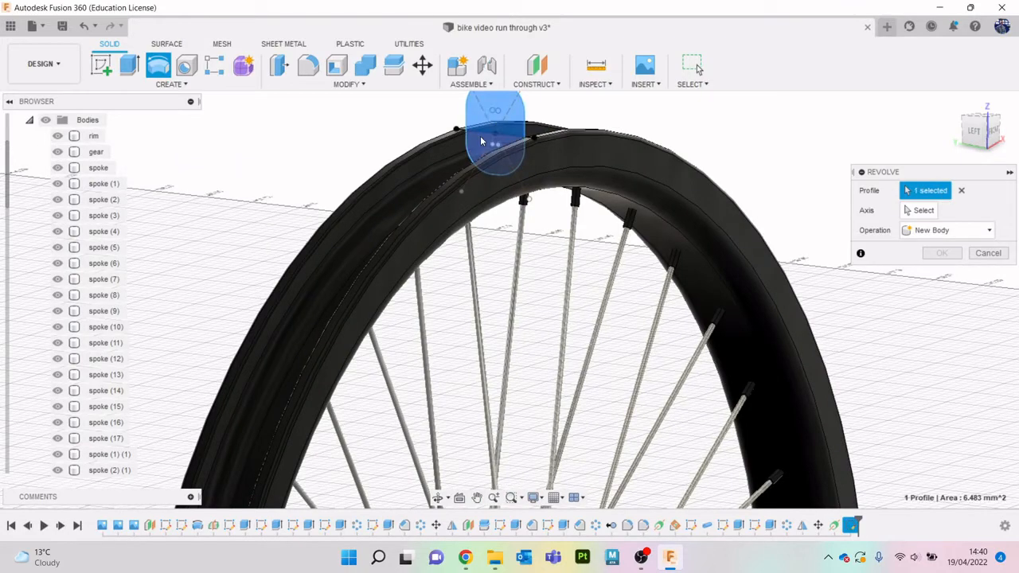
{"action": "left_click", "coordinate": [481, 141]}
{"action": "left_click", "coordinate": [921, 211]}
{"action": "scroll", "coordinate": [747, 285], "scroll_direction": "down", "scroll_amount": 4}
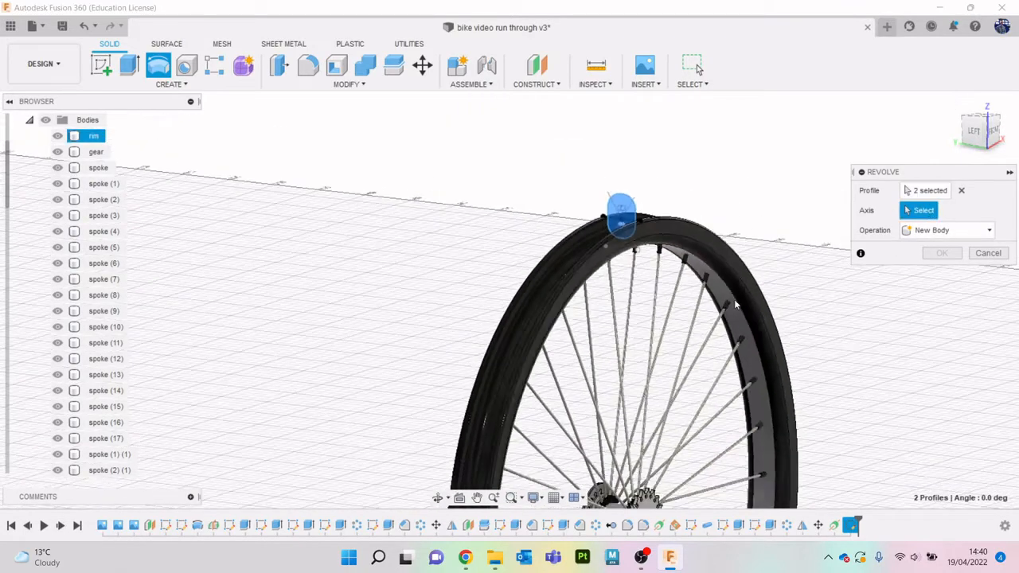
{"action": "middle_click_drag", "start_coordinate": [736, 421], "coordinate": [695, 257]}
{"action": "left_click", "coordinate": [626, 339]}
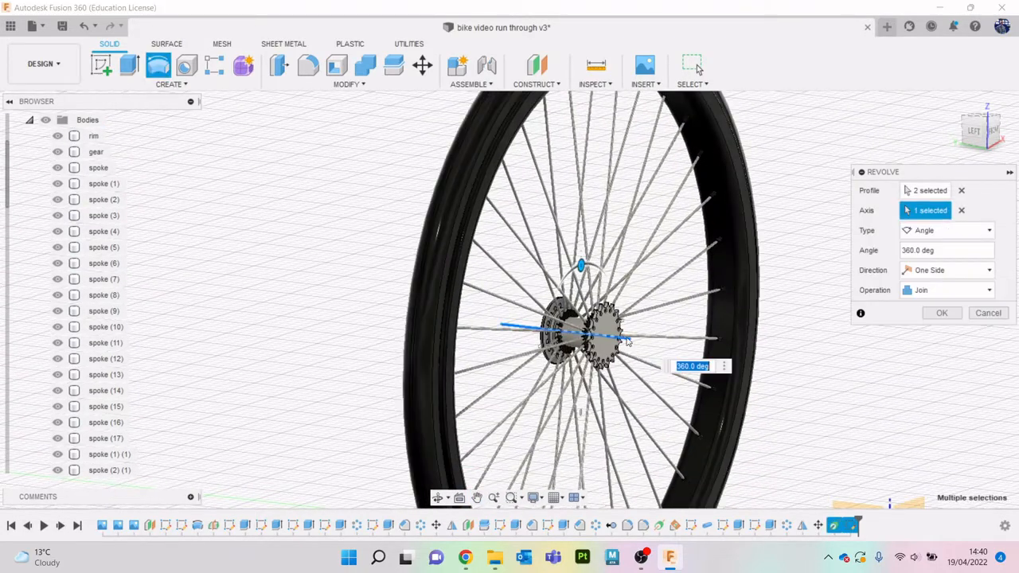
{"action": "scroll", "coordinate": [571, 206], "scroll_direction": "down", "scroll_amount": 2}
{"action": "scroll", "coordinate": [571, 209], "scroll_direction": "down", "scroll_amount": 3}
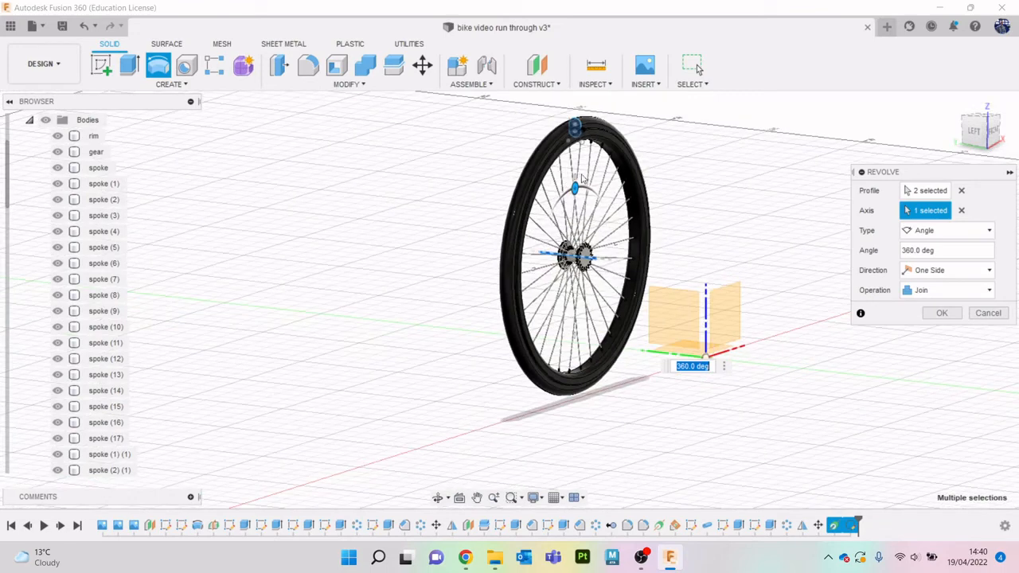
{"action": "left_click", "coordinate": [947, 291]}
{"action": "left_click", "coordinate": [936, 351]}
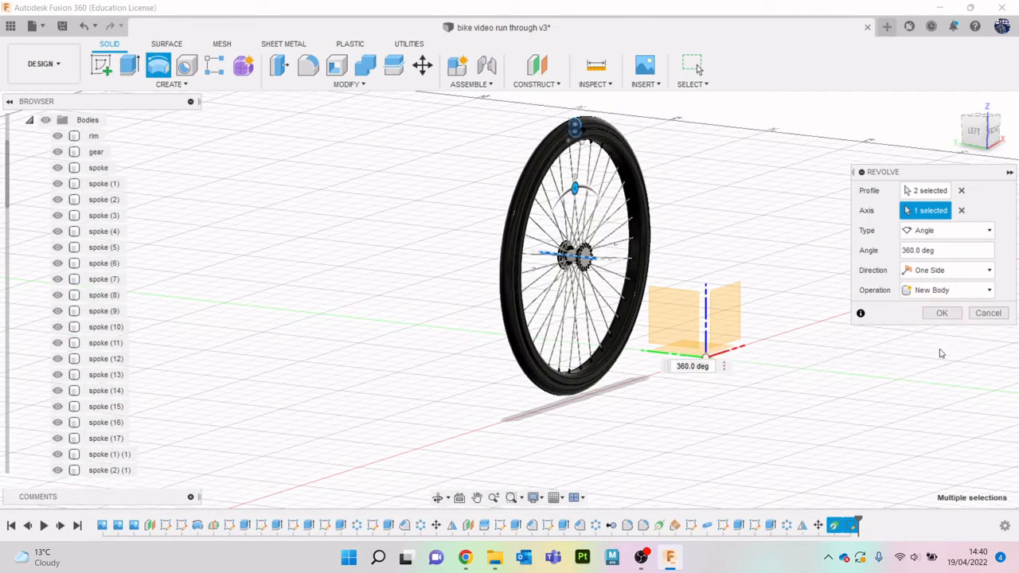
{"action": "left_click", "coordinate": [941, 312]}
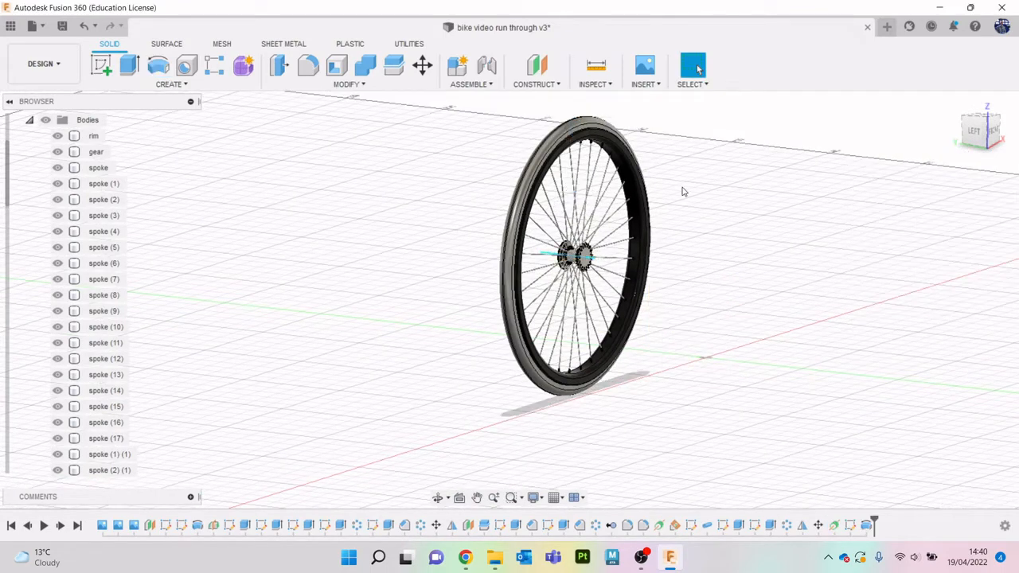
- Collapse the body list and show the first bike reference image canvas behind the wheel
{"action": "middle_click_drag", "start_coordinate": [682, 189], "coordinate": [708, 219], "text": "shift"}
{"action": "mouse_move", "coordinate": [978, 126]}
{"action": "left_mouse_down"}
{"action": "mouse_move", "coordinate": [935, 111]}
{"action": "mouse_move", "coordinate": [1013, 120]}
{"action": "mouse_move", "coordinate": [1006, 129]}
{"action": "mouse_move", "coordinate": [967, 124]}
{"action": "left_mouse_up"}
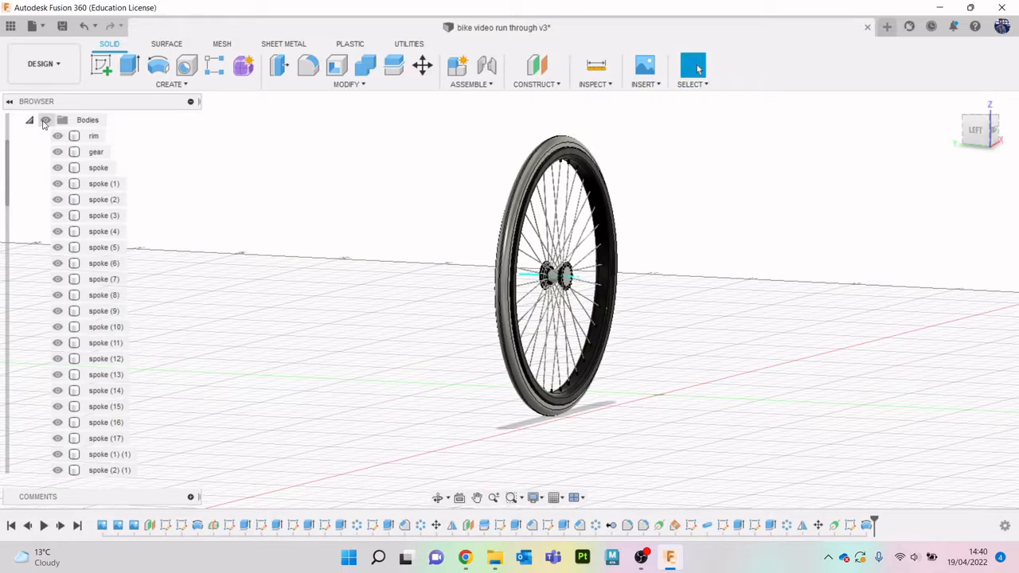
{"action": "left_click", "coordinate": [28, 120]}
{"action": "left_click", "coordinate": [58, 151]}
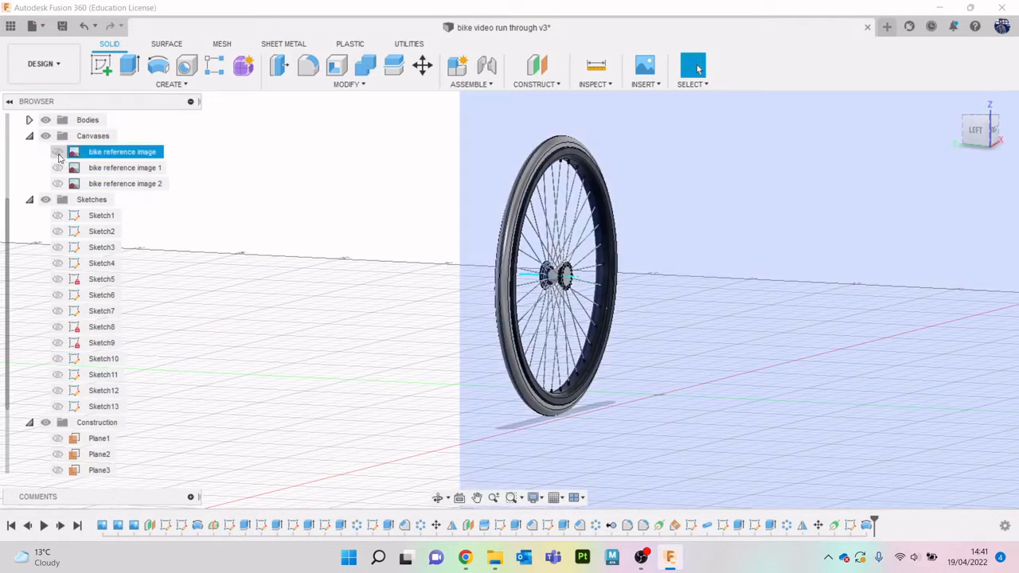
{"action": "left_click", "coordinate": [58, 167]}
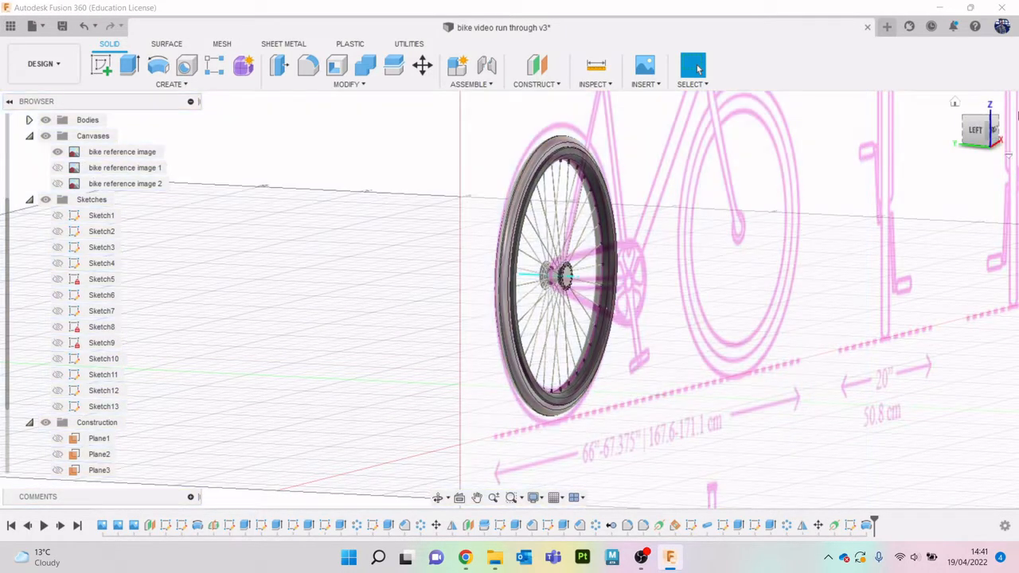
- Compare the wheel's size with the reference bike's rear wheel in front view, and hide the reference image
{"action": "left_click", "coordinate": [995, 133]}
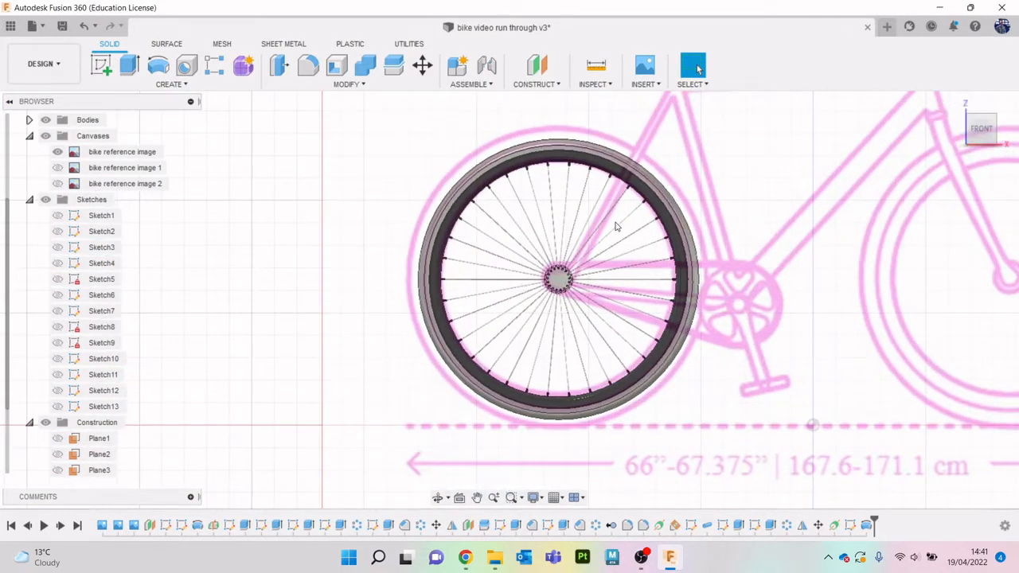
{"action": "scroll", "coordinate": [615, 227], "scroll_direction": "down", "scroll_amount": 2}
{"action": "scroll", "coordinate": [553, 178], "scroll_direction": "up", "scroll_amount": 2}
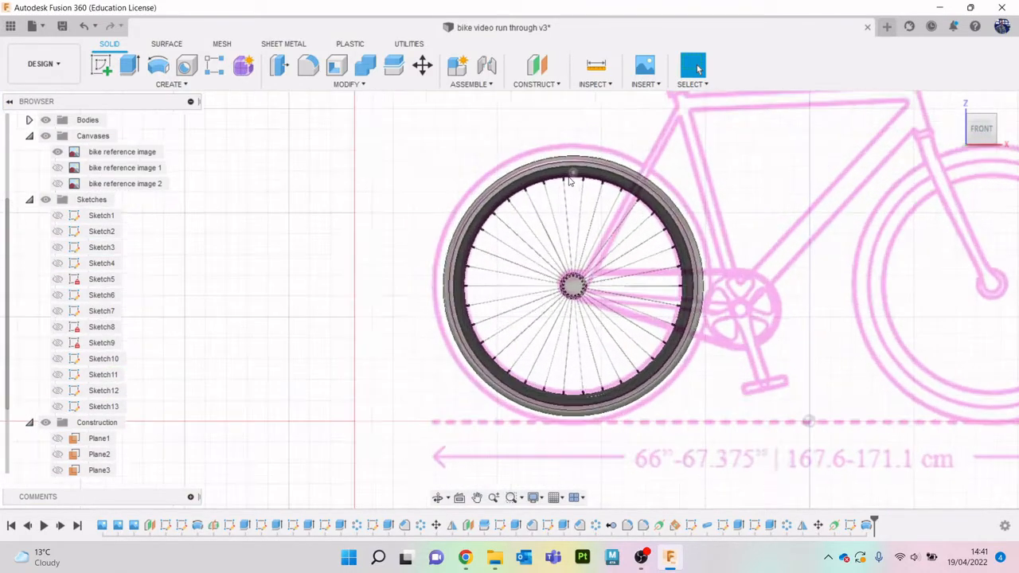
{"action": "scroll", "coordinate": [570, 183], "scroll_direction": "down", "scroll_amount": 1}
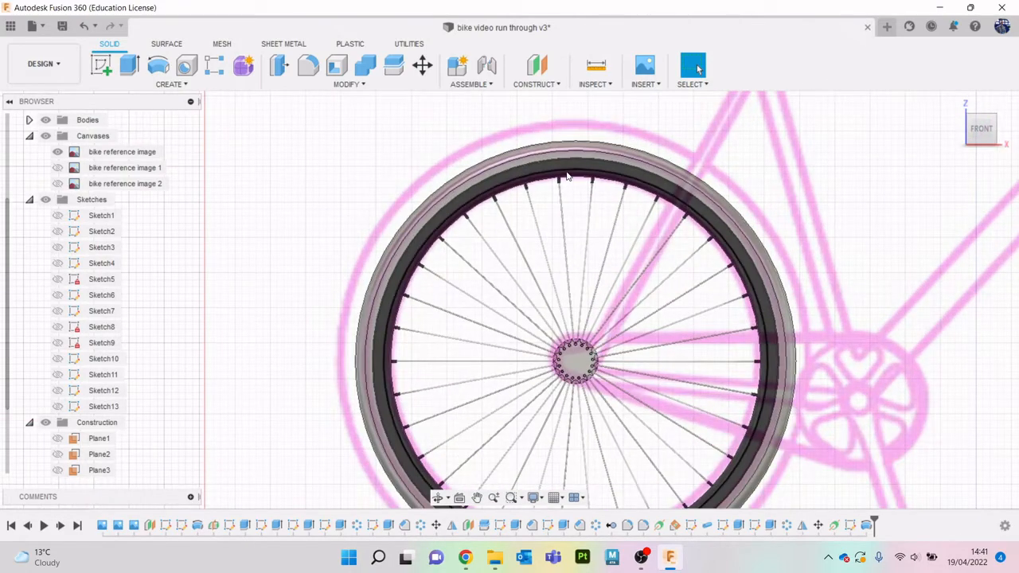
{"action": "scroll", "coordinate": [621, 205], "scroll_direction": "down", "scroll_amount": 2}
{"action": "scroll", "coordinate": [632, 214], "scroll_direction": "down", "scroll_amount": 1}
{"action": "middle_click_drag", "start_coordinate": [632, 214], "coordinate": [493, 171]}
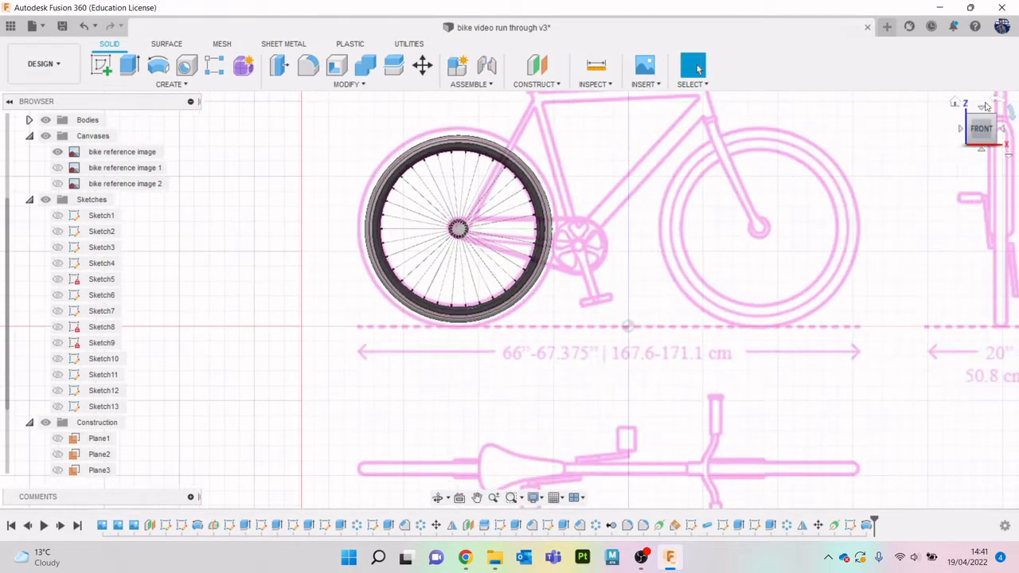
{"action": "left_click", "coordinate": [986, 128]}
{"action": "left_click", "coordinate": [58, 152]}
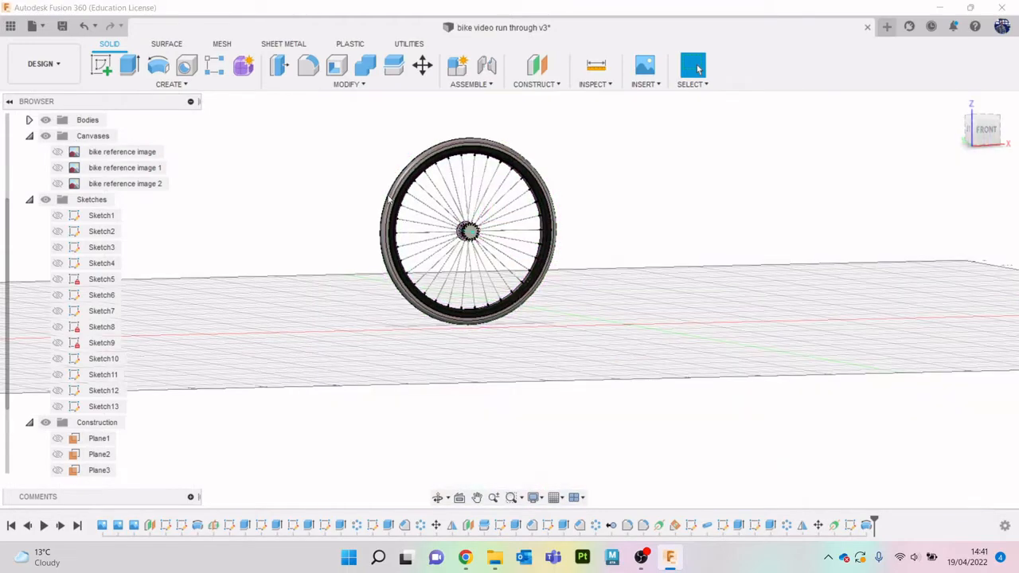
- Examine the revolved tyre's shape and its fit against the rim edge, from the whole wheel and close up
{"action": "scroll", "coordinate": [484, 181], "scroll_direction": "down", "scroll_amount": 1}
{"action": "scroll", "coordinate": [492, 160], "scroll_direction": "up", "scroll_amount": 5}
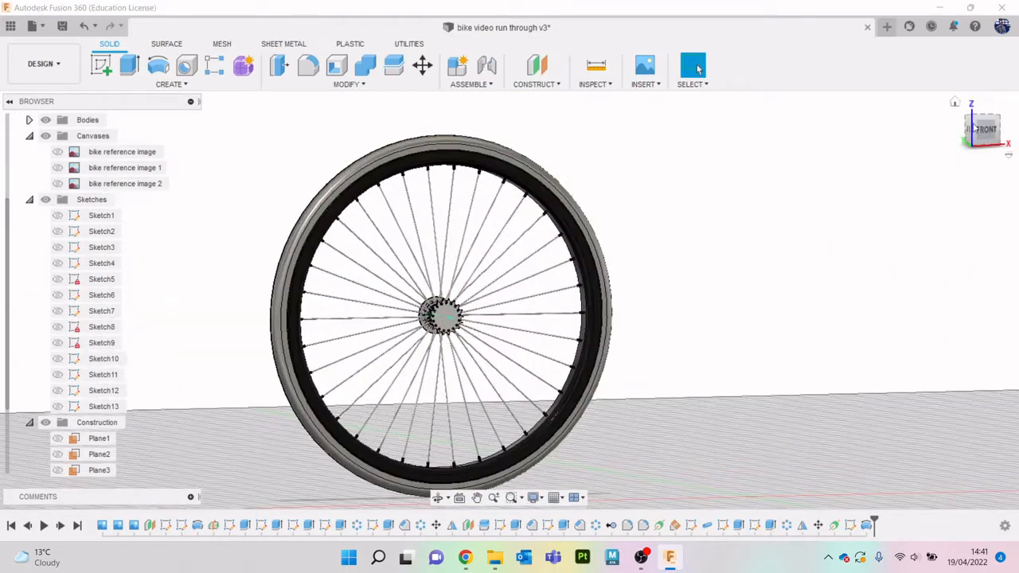
{"action": "mouse_move", "coordinate": [974, 128]}
{"action": "left_mouse_down"}
{"action": "mouse_move", "coordinate": [1014, 129]}
{"action": "mouse_move", "coordinate": [992, 134]}
{"action": "mouse_move", "coordinate": [989, 122]}
{"action": "mouse_move", "coordinate": [986, 134]}
{"action": "left_mouse_up"}
{"action": "scroll", "coordinate": [535, 152], "scroll_direction": "up", "scroll_amount": 3}
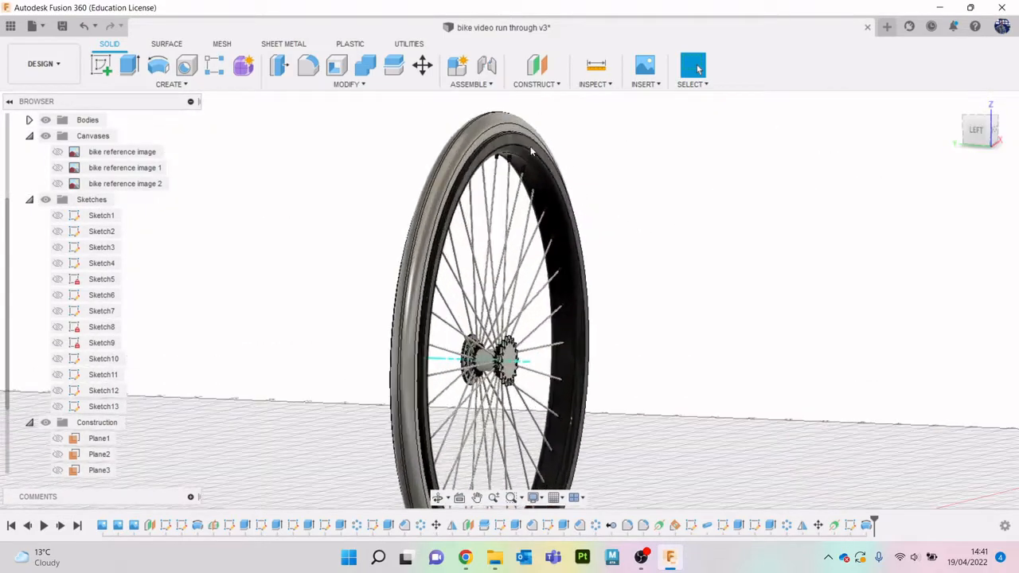
{"action": "scroll", "coordinate": [532, 151], "scroll_direction": "up", "scroll_amount": 5}
{"action": "left_click", "coordinate": [500, 128]}
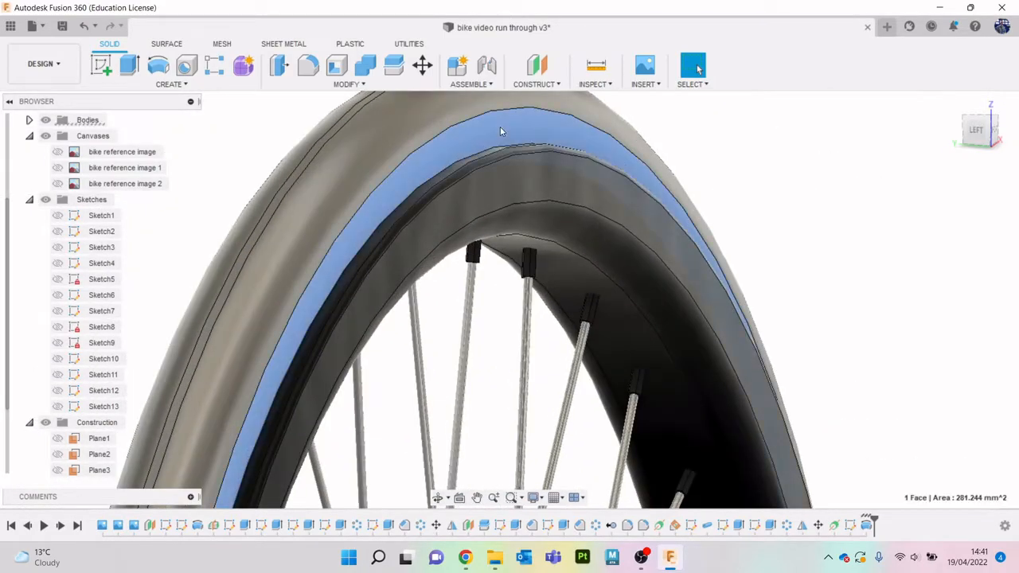
{"action": "scroll", "coordinate": [500, 127], "scroll_direction": "down", "scroll_amount": 2}
{"action": "scroll", "coordinate": [500, 126], "scroll_direction": "down", "scroll_amount": 4}
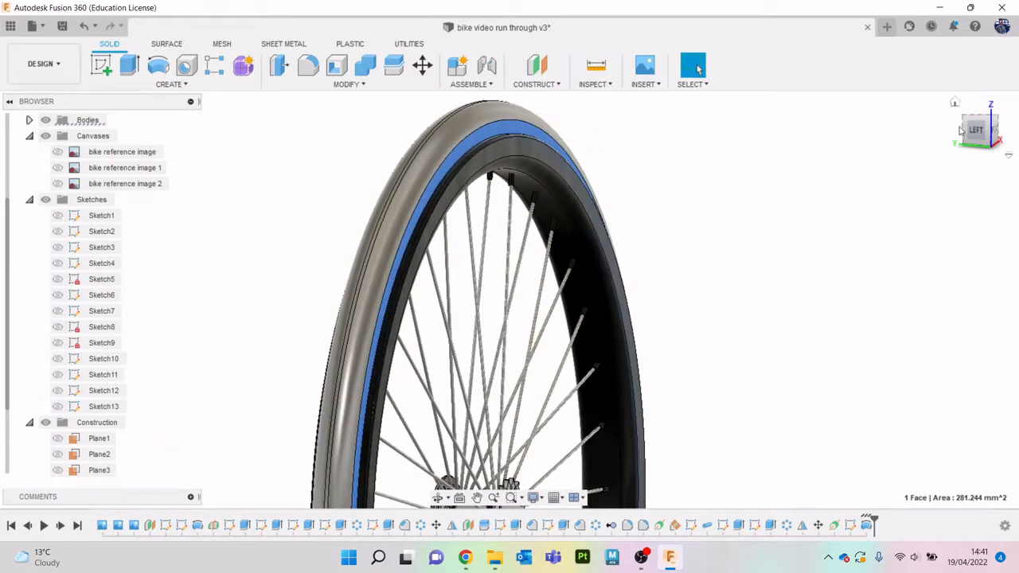
{"action": "left_click", "coordinate": [906, 190]}
{"action": "scroll", "coordinate": [906, 191], "scroll_direction": "down", "scroll_amount": 1}
{"action": "middle_click_drag", "start_coordinate": [837, 228], "coordinate": [760, 205]}
{"action": "scroll", "coordinate": [844, 209], "scroll_direction": "down", "scroll_amount": 4}
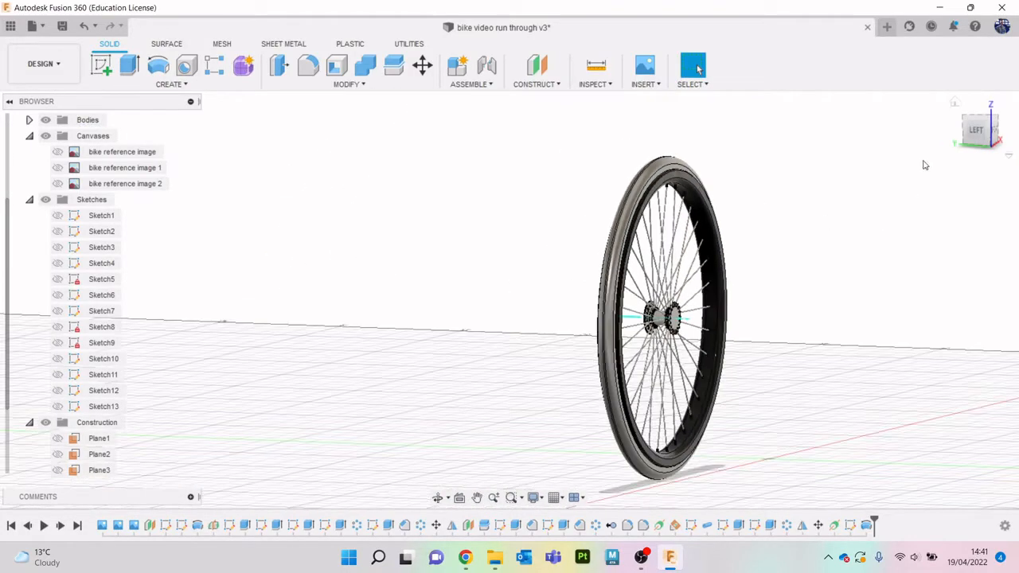
{"action": "mouse_move", "coordinate": [953, 135]}
{"action": "middle_mouse_down", "text": "shift"}
{"action": "mouse_move", "coordinate": [892, 143]}
{"action": "mouse_move", "coordinate": [931, 159]}
{"action": "mouse_move", "coordinate": [924, 169]}
{"action": "mouse_move", "coordinate": [701, 96]}
{"action": "middle_mouse_up", "text": "shift"}
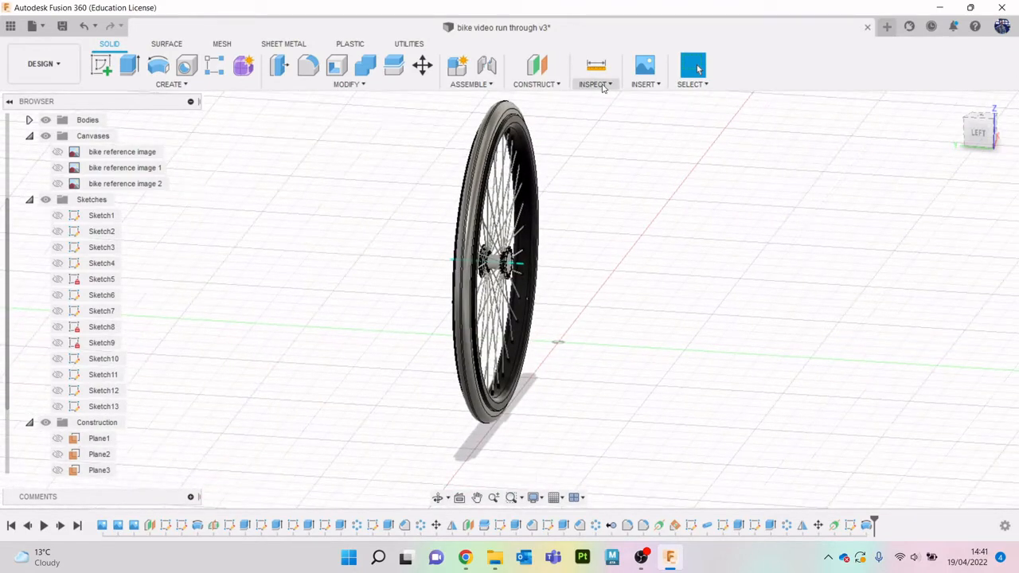
- Switch to Chrome and search Google Images for "bike wheel tread" in a new tab
{"action": "left_click", "coordinate": [468, 560]}
{"action": "left_click", "coordinate": [337, 10]}
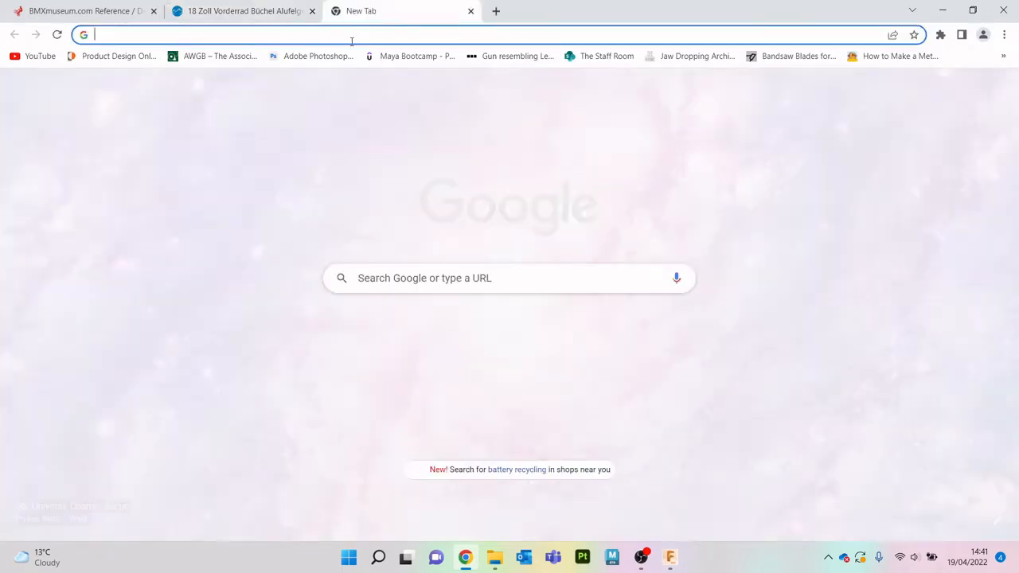
{"action": "left_click", "coordinate": [351, 40]}
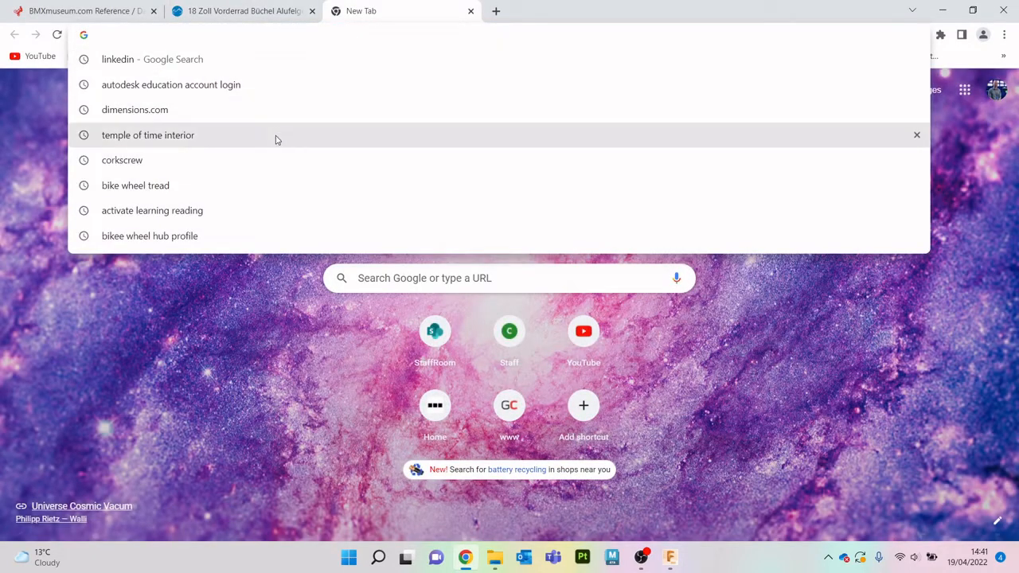
{"action": "left_click", "coordinate": [220, 185]}
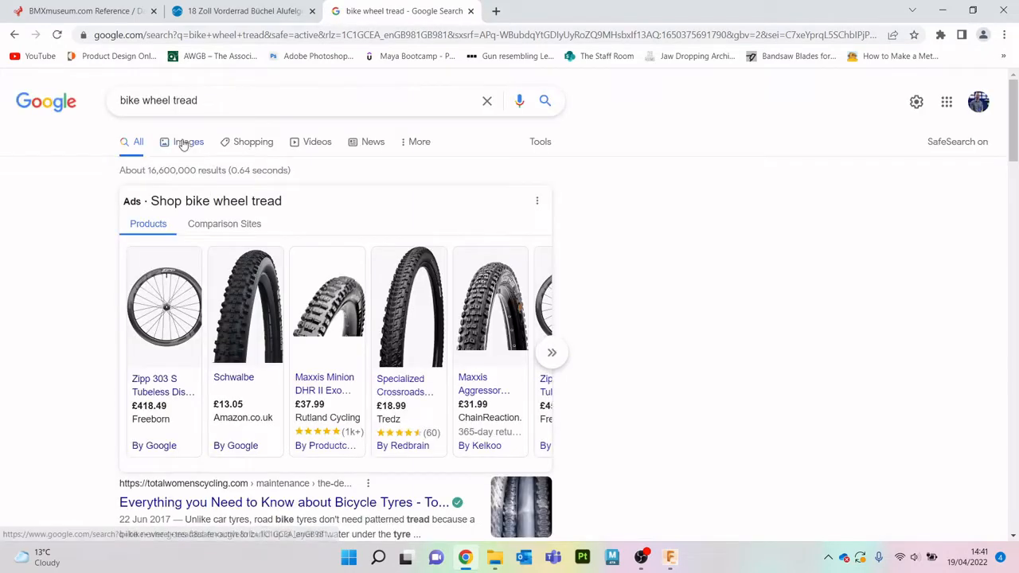
{"action": "left_click", "coordinate": [183, 143]}
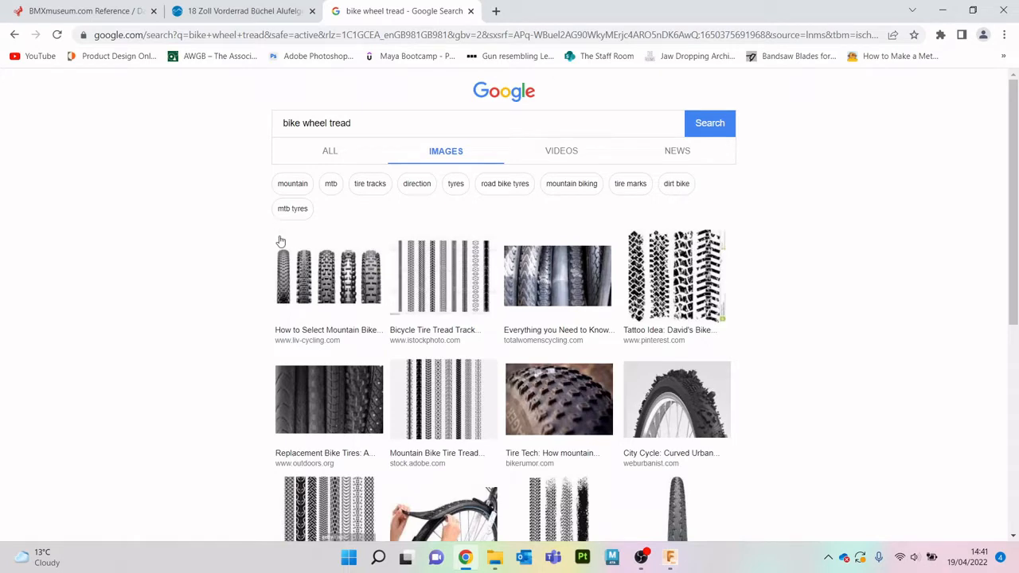
- Study tyre tread patterns in the iStock illustration, the image results and the outdoors.org bike tire buyers guide
{"action": "left_click", "coordinate": [434, 283]}
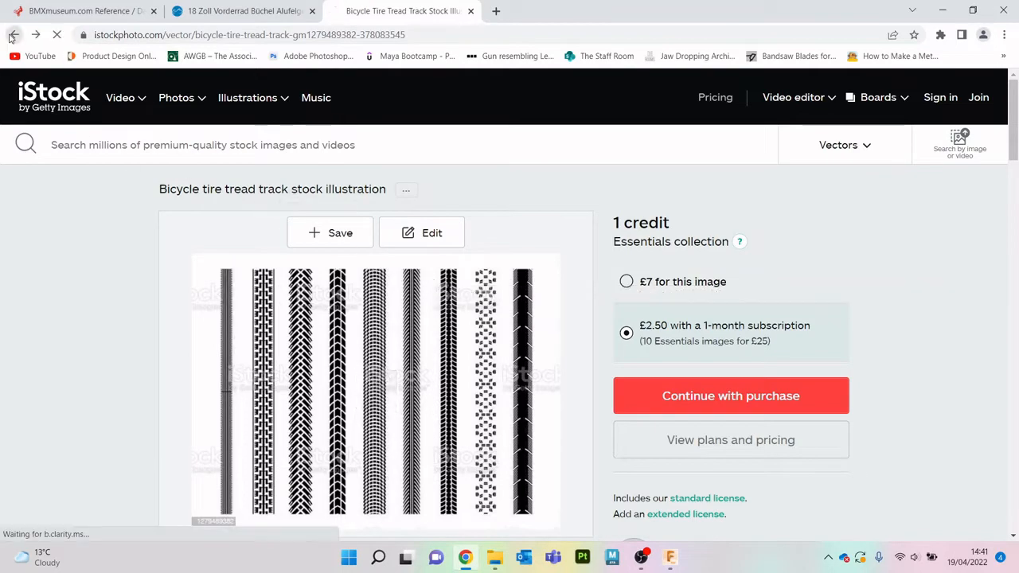
{"action": "left_click", "coordinate": [12, 35]}
{"action": "scroll", "coordinate": [501, 286], "scroll_direction": "down", "scroll_amount": 3}
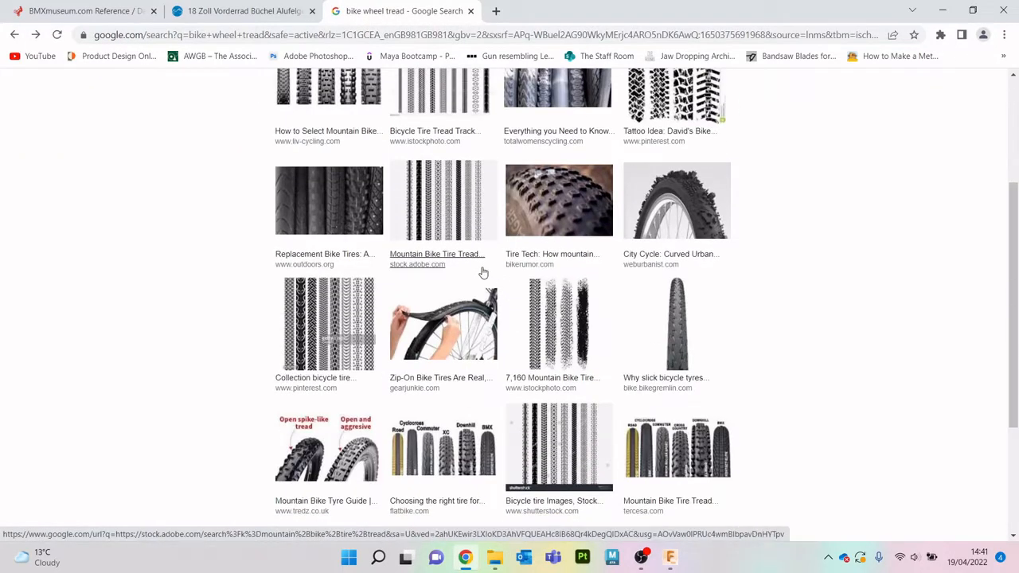
{"action": "scroll", "coordinate": [481, 273], "scroll_direction": "up", "scroll_amount": 2}
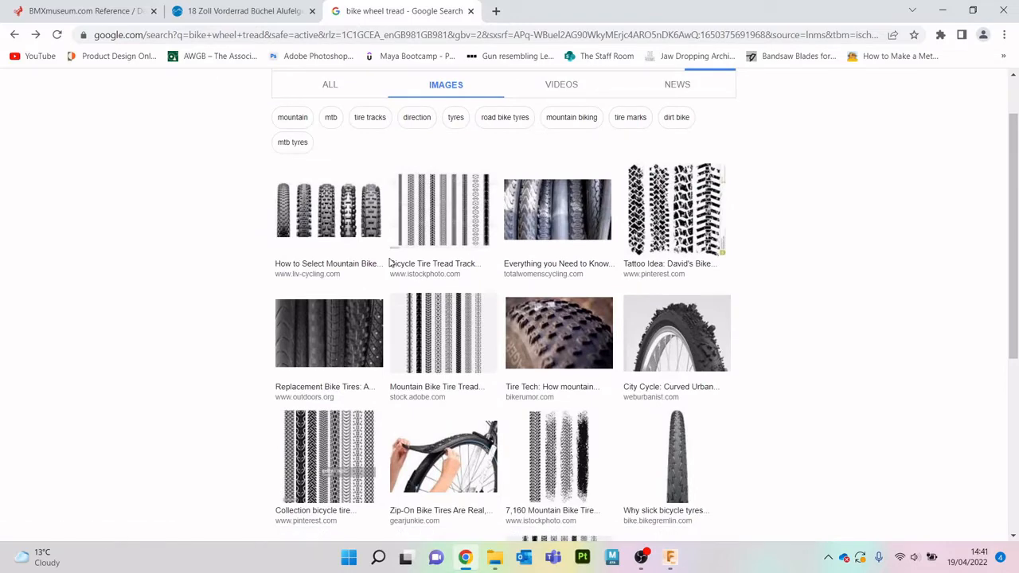
{"action": "scroll", "coordinate": [389, 263], "scroll_direction": "down", "scroll_amount": 4}
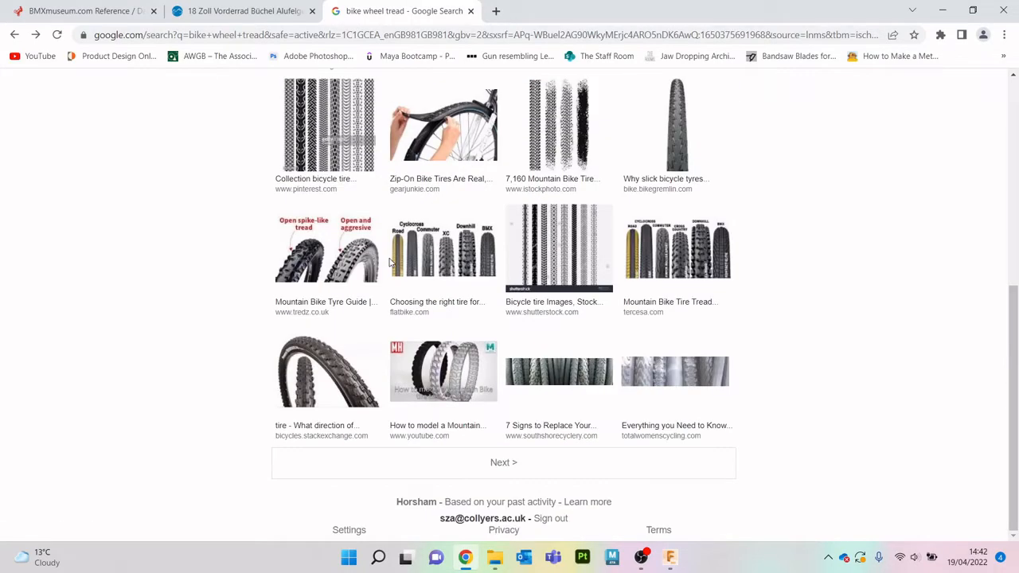
{"action": "scroll", "coordinate": [389, 263], "scroll_direction": "up", "scroll_amount": 4}
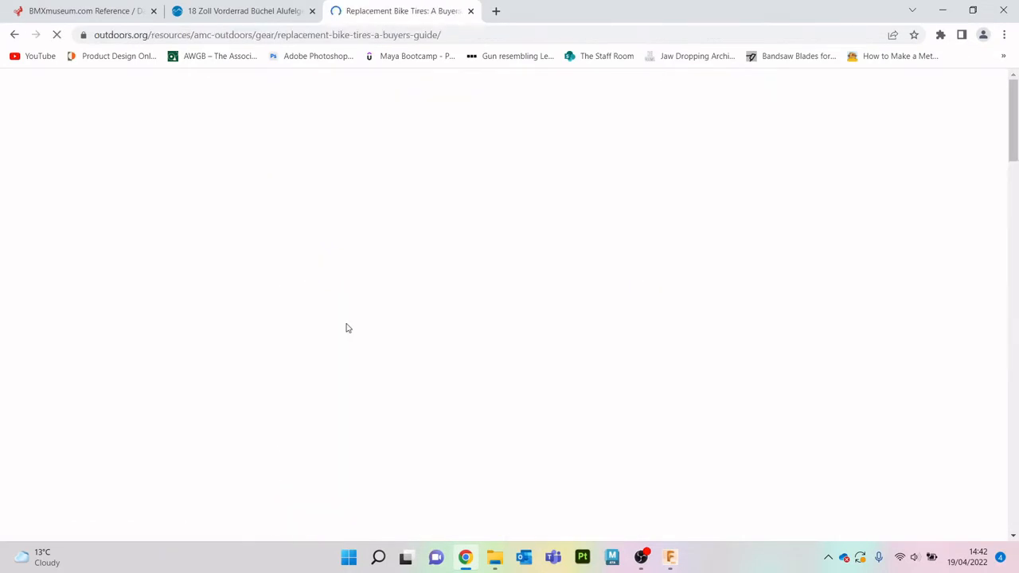
{"action": "scroll", "coordinate": [303, 319], "scroll_direction": "down", "scroll_amount": 3}
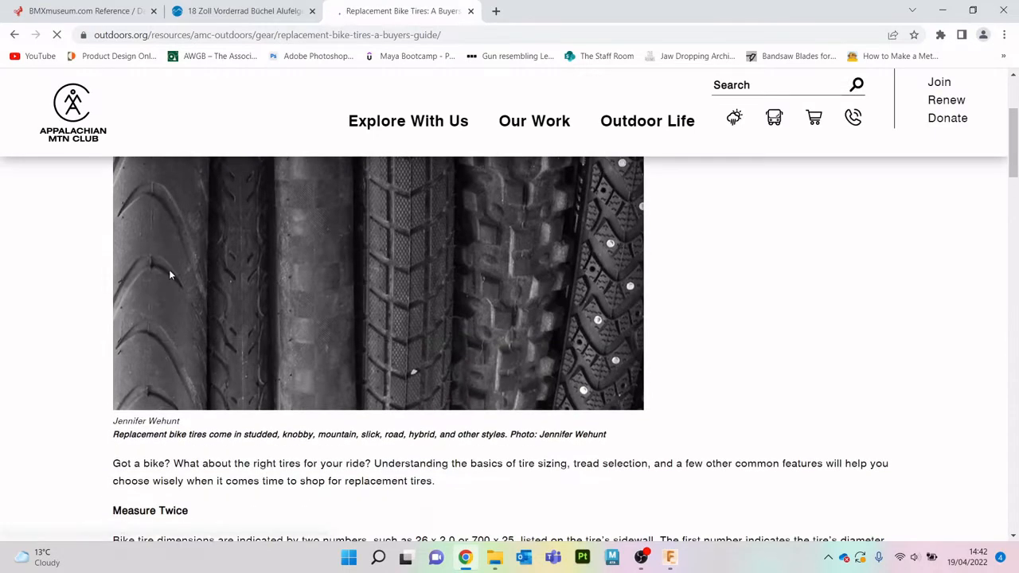
{"action": "scroll", "coordinate": [155, 239], "scroll_direction": "up", "scroll_amount": 3}
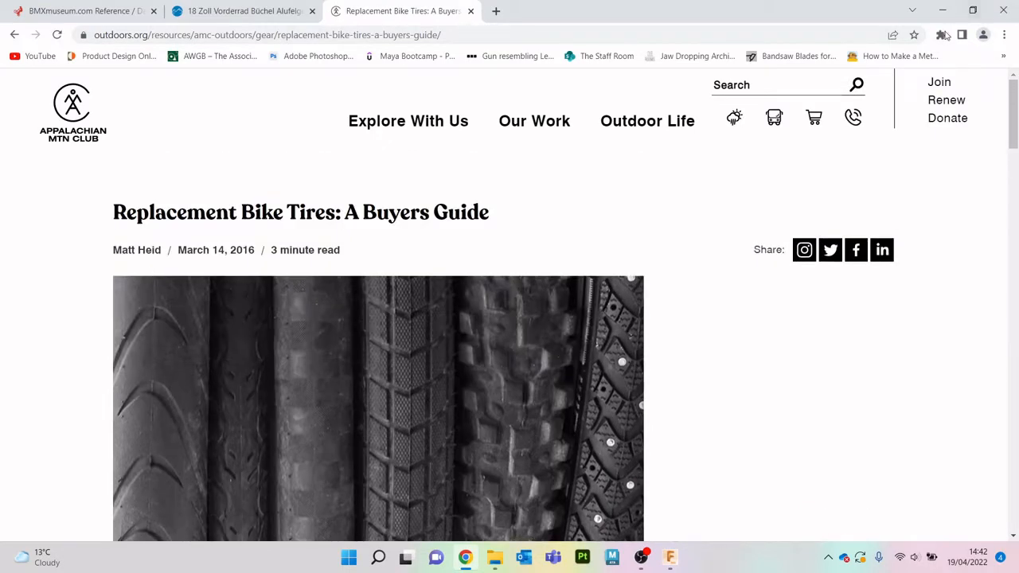
- Switch back to Fusion 360 and create a construction plane offset about 67 mm upwards from the XY plane
{"action": "left_click", "coordinate": [942, 10]}
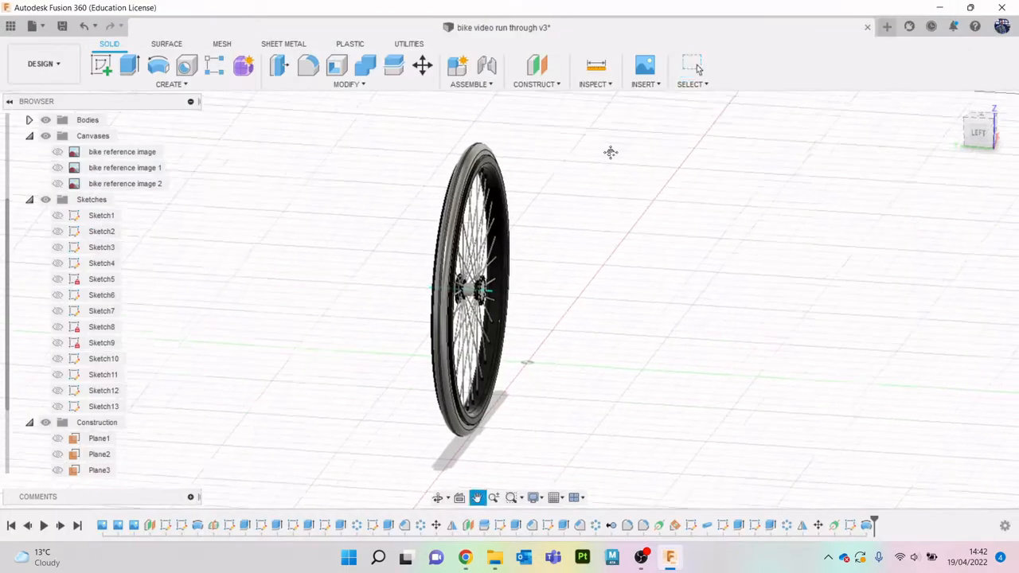
{"action": "left_click_drag", "start_coordinate": [984, 134], "coordinate": [1018, 138]}
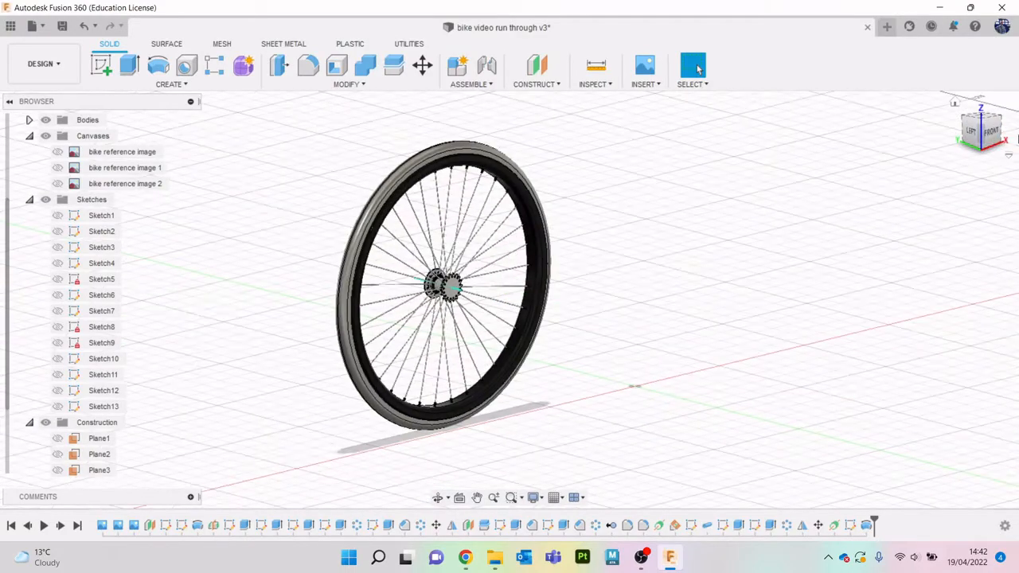
{"action": "left_click", "coordinate": [991, 134]}
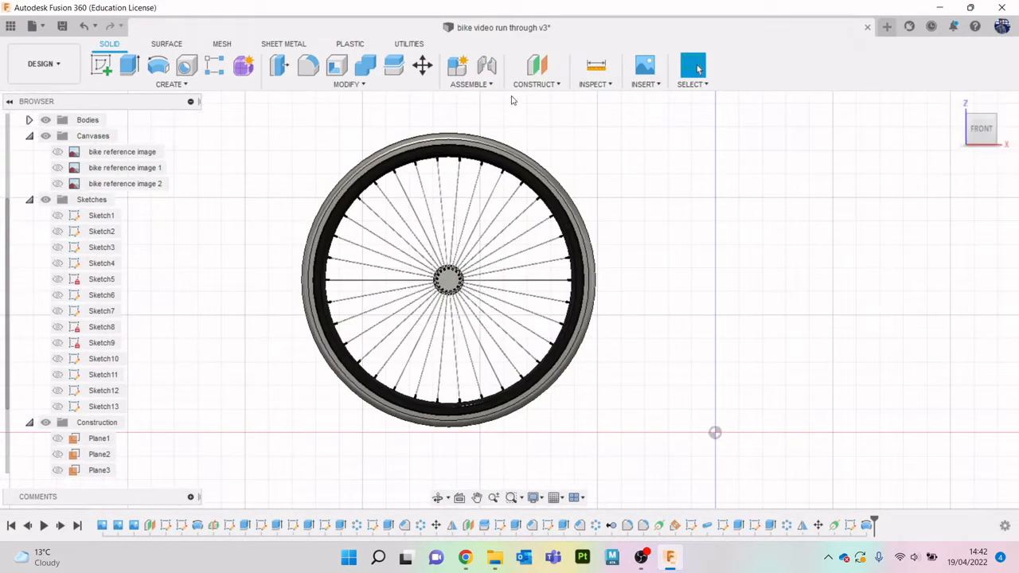
{"action": "left_click", "coordinate": [547, 90]}
{"action": "left_click", "coordinate": [547, 99]}
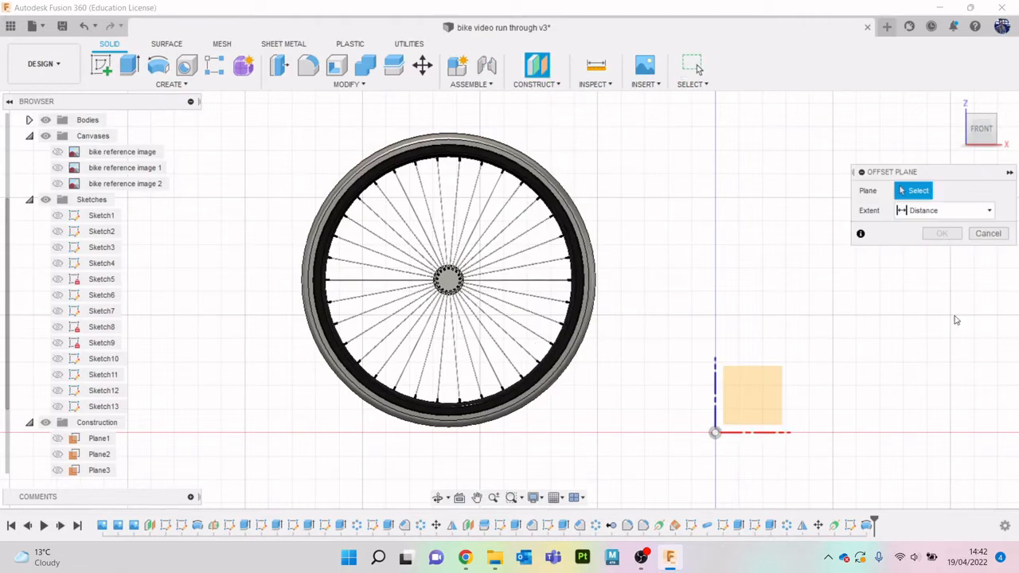
{"action": "left_click", "coordinate": [995, 125]}
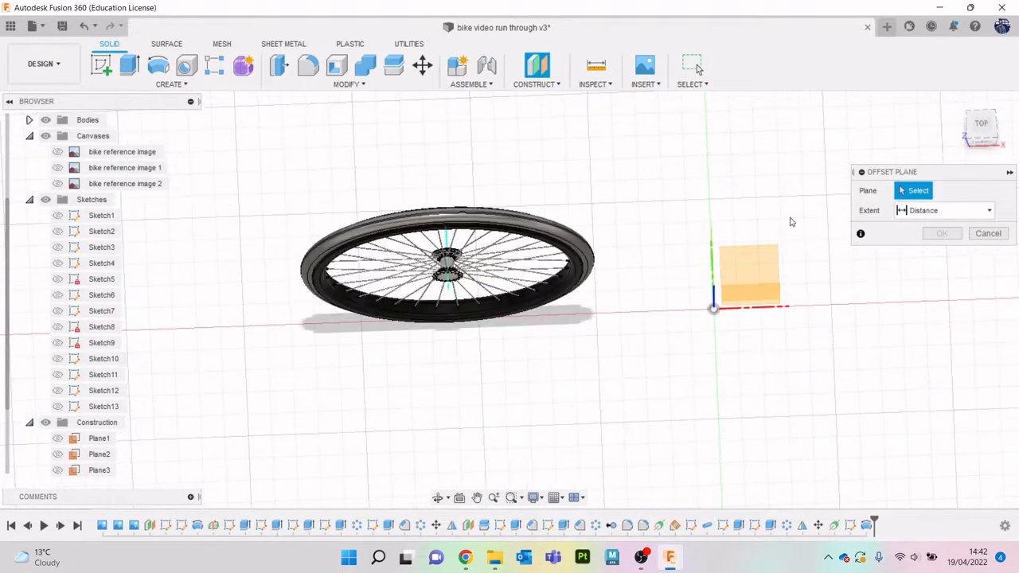
{"action": "left_click", "coordinate": [769, 274]}
{"action": "left_click", "coordinate": [983, 139]}
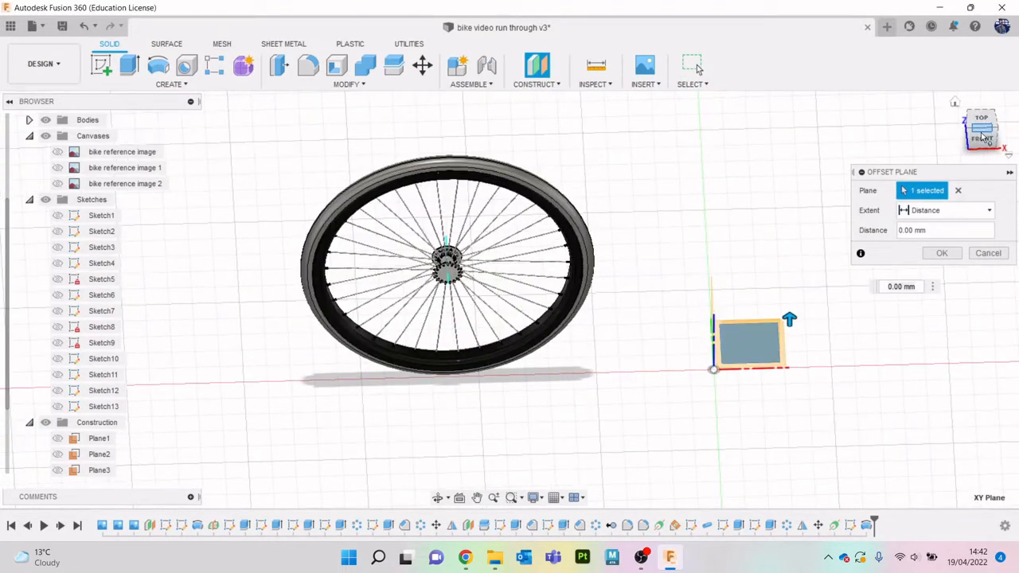
{"action": "left_click_drag", "start_coordinate": [794, 414], "coordinate": [741, 121]}
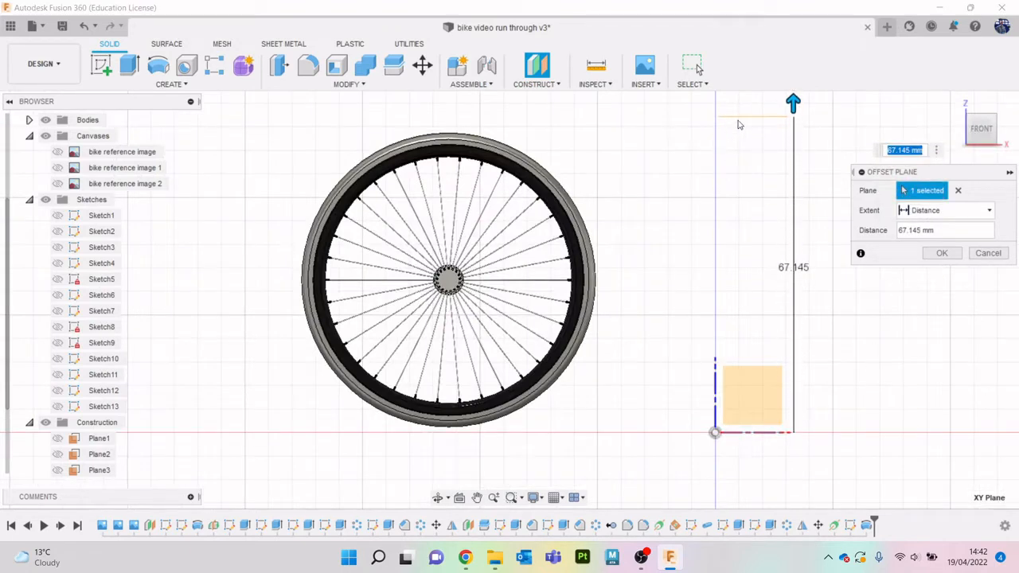
{"action": "left_click", "coordinate": [942, 255]}
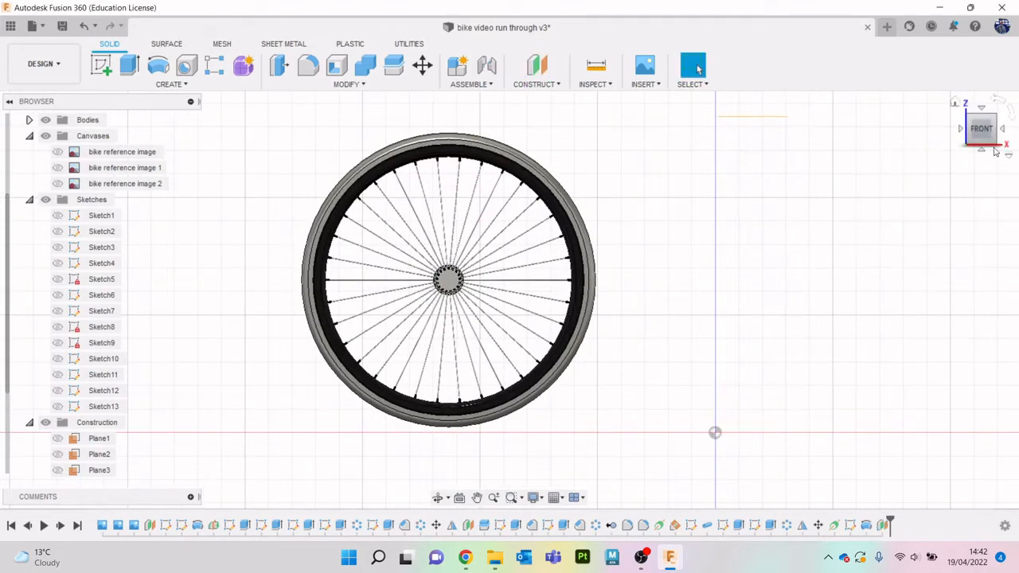
- Start a new sketch on the offset plane above the wheel
{"action": "left_click_drag", "start_coordinate": [983, 129], "coordinate": [1015, 140]}
{"action": "middle_click_drag", "start_coordinate": [718, 251], "coordinate": [727, 348]}
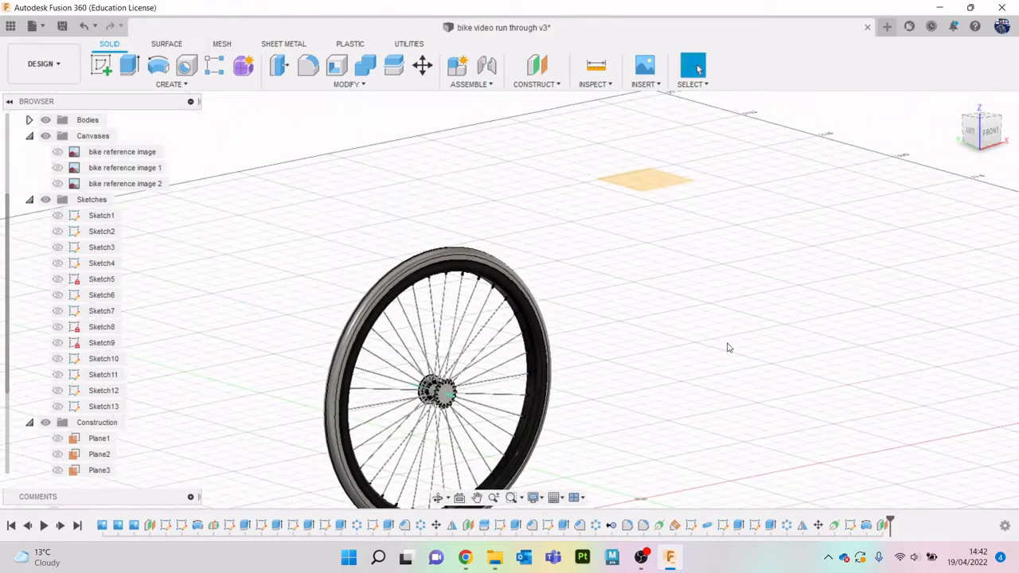
{"action": "left_click", "coordinate": [102, 65]}
{"action": "left_click", "coordinate": [641, 177]}
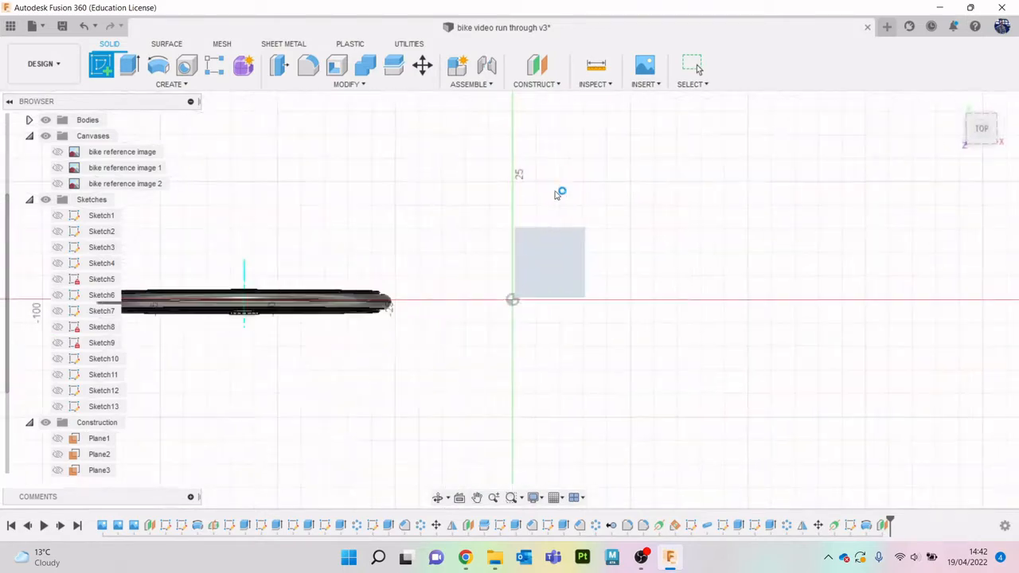
{"action": "scroll", "coordinate": [426, 285], "scroll_direction": "up", "scroll_amount": 8}
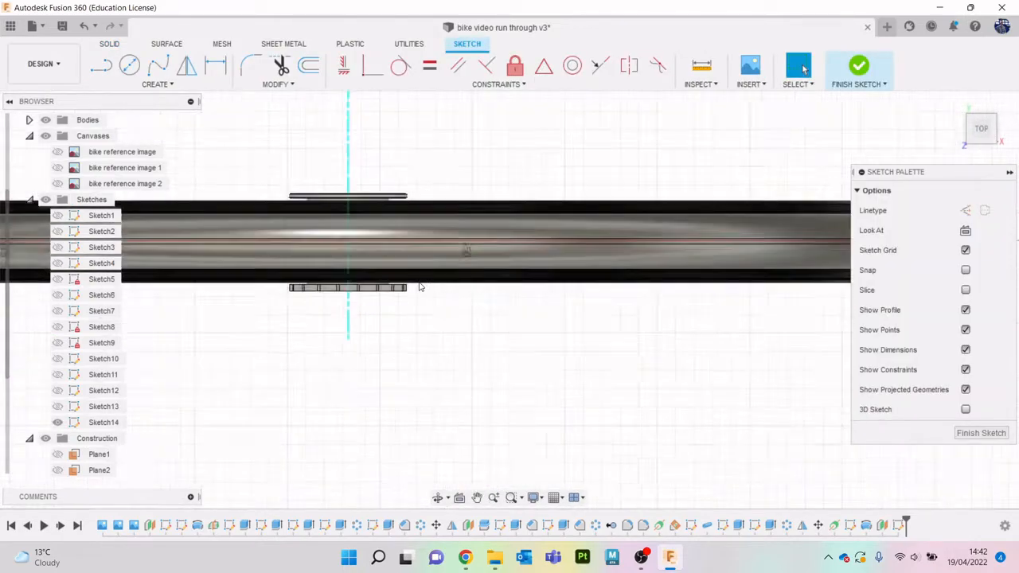
{"action": "scroll", "coordinate": [420, 285], "scroll_direction": "up", "scroll_amount": 1}
{"action": "middle_click_drag", "start_coordinate": [420, 284], "coordinate": [477, 282]}
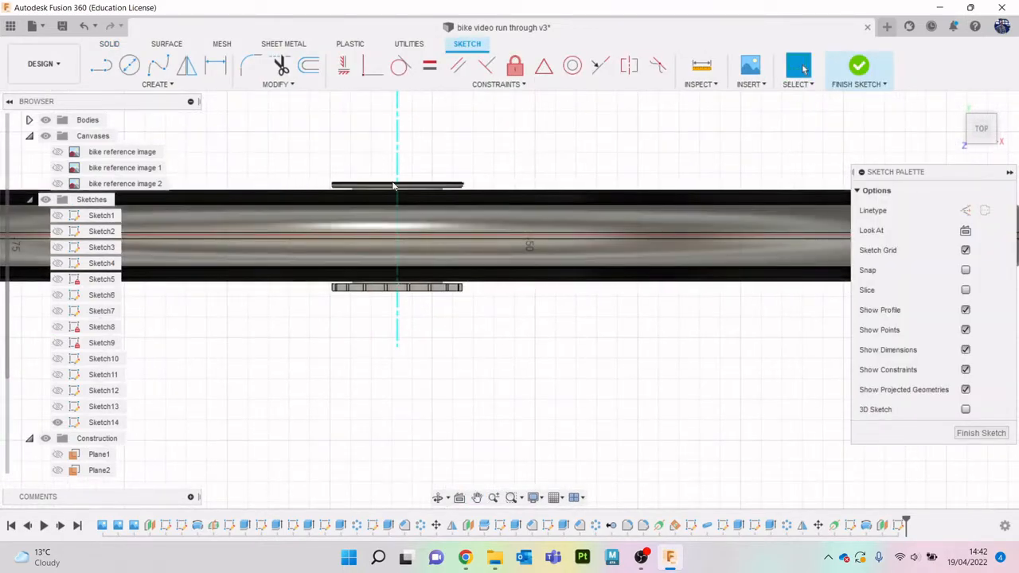
- Project the tyre body's outline into the sketch, using the body selection filter with the projection link on
{"action": "key", "text": "p"}
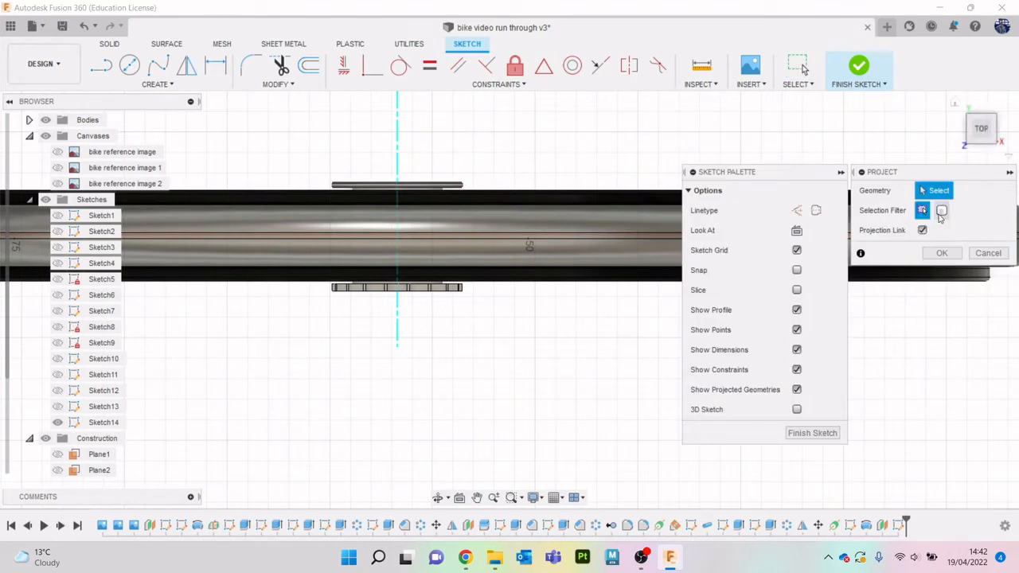
{"action": "left_click", "coordinate": [605, 241]}
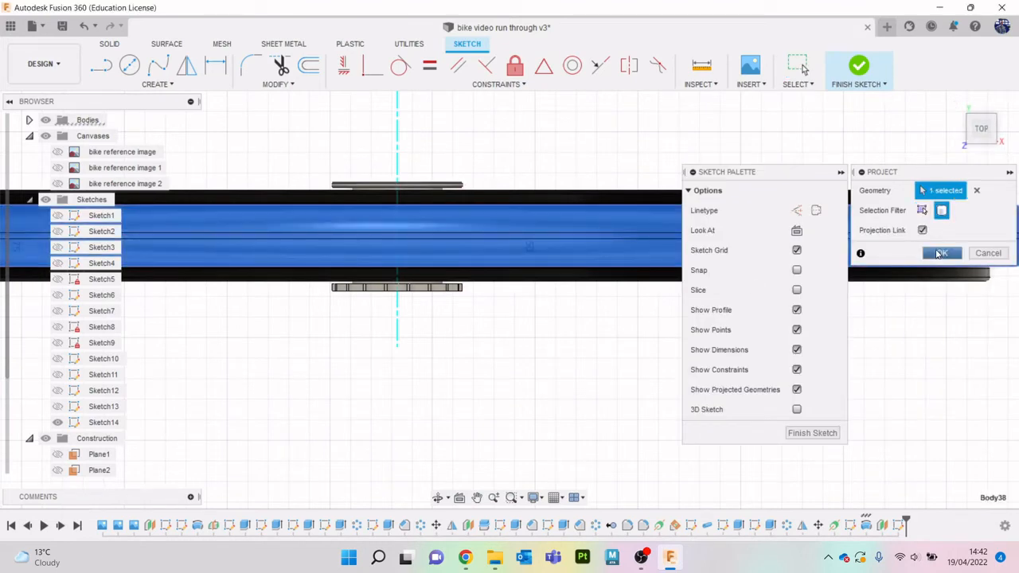
{"action": "left_click", "coordinate": [941, 253]}
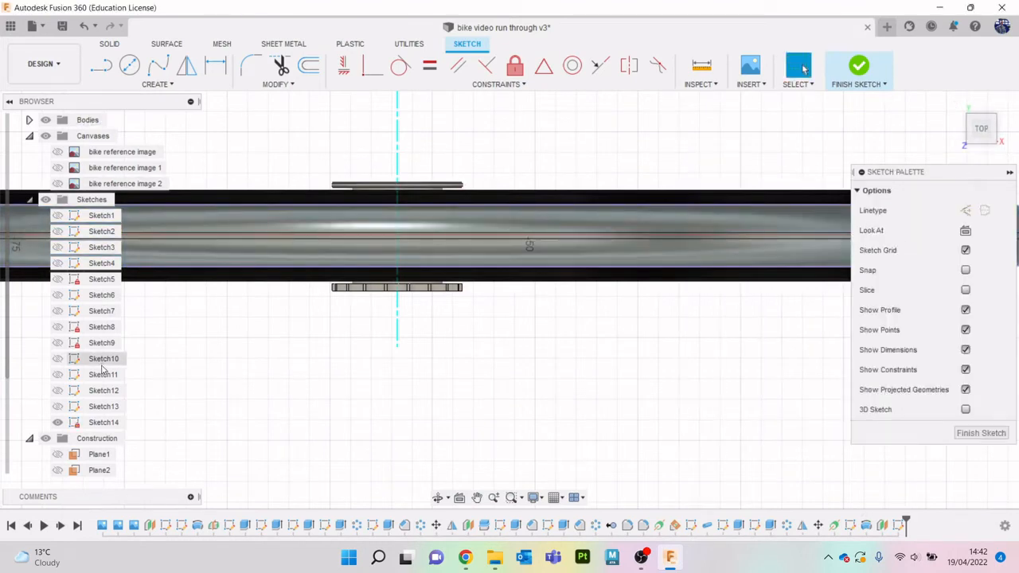
- Collapse the sketch and canvas folders in the browser and isolate the tyre body, Body38, hiding the rim, gear and spokes
{"action": "scroll", "coordinate": [102, 351], "scroll_direction": "up", "scroll_amount": 2}
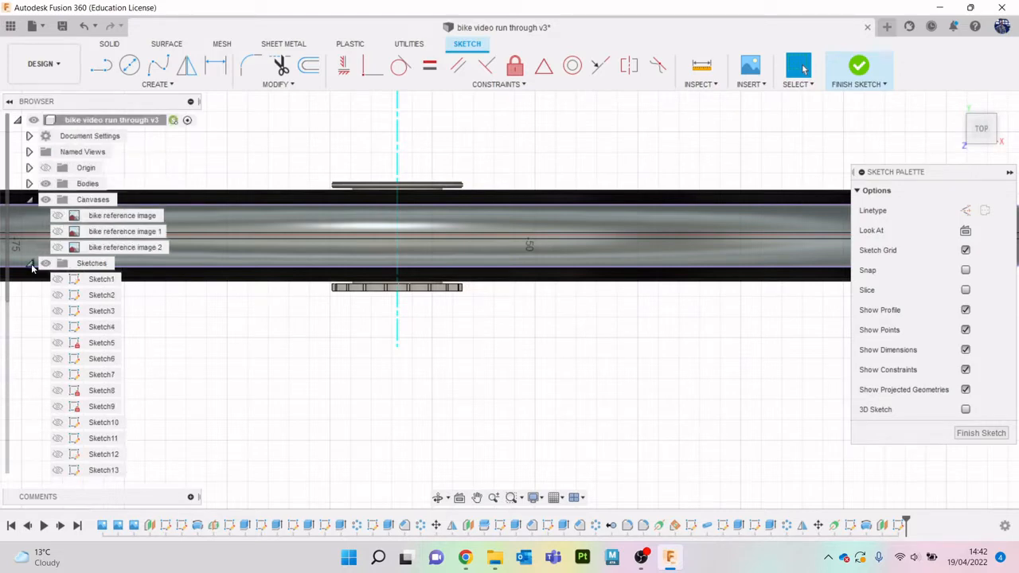
{"action": "left_click", "coordinate": [30, 263]}
{"action": "left_click", "coordinate": [30, 199]}
{"action": "left_click", "coordinate": [30, 183]}
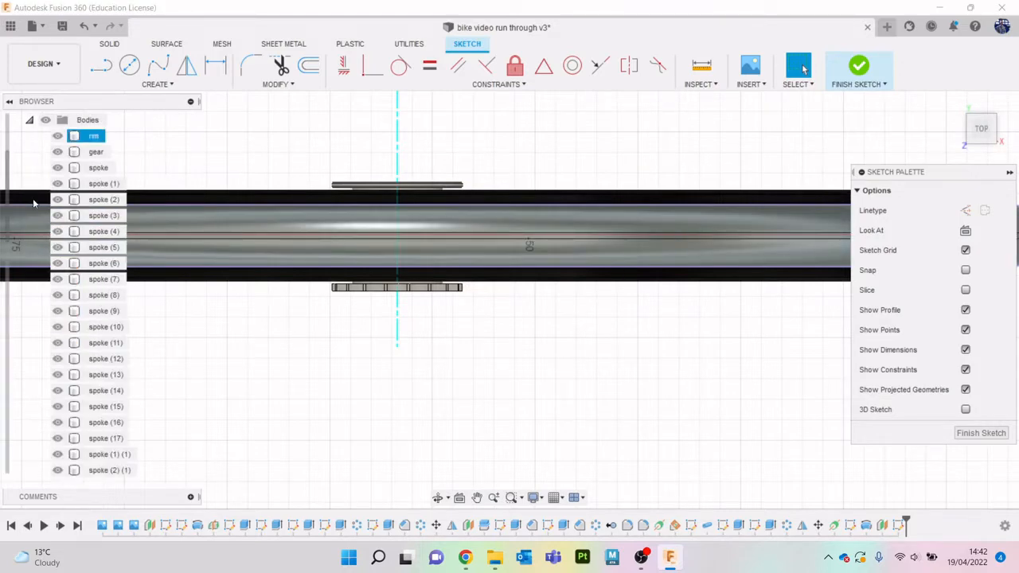
{"action": "scroll", "coordinate": [95, 319], "scroll_direction": "down", "scroll_amount": 7}
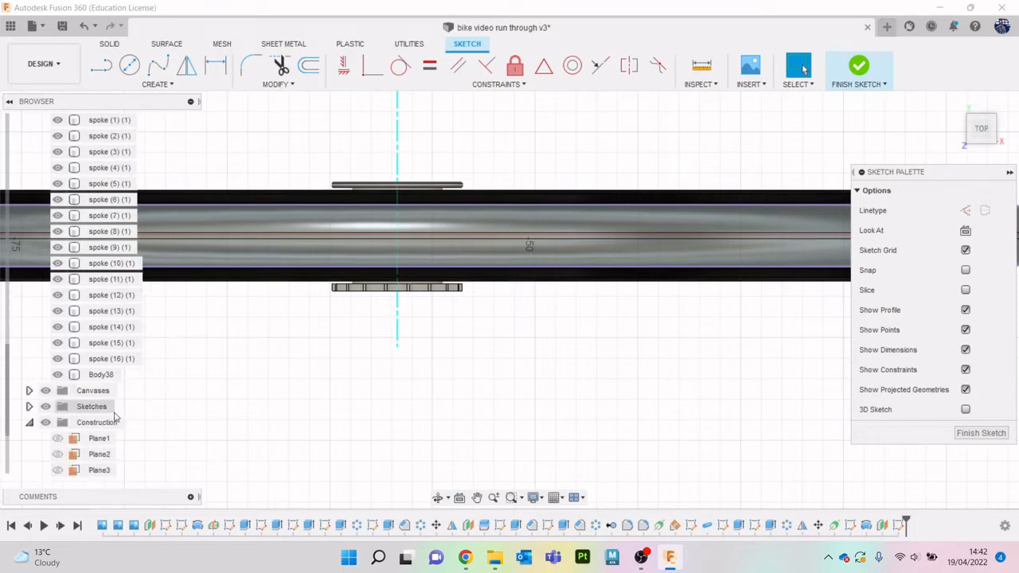
{"action": "right_click", "coordinate": [102, 375]}
{"action": "left_click", "coordinate": [203, 346]}
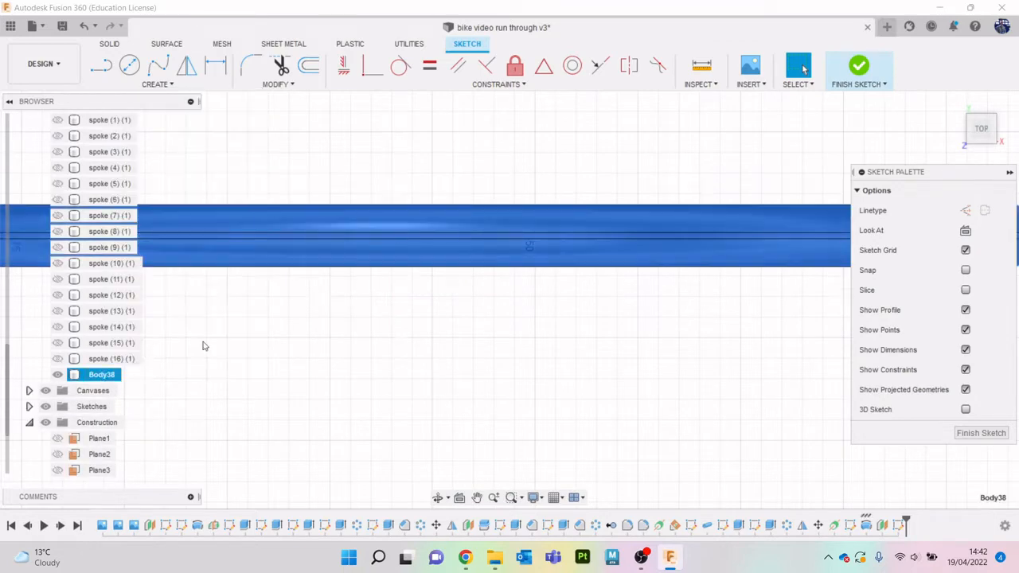
{"action": "left_click", "coordinate": [355, 366]}
{"action": "scroll", "coordinate": [359, 364], "scroll_direction": "down", "scroll_amount": 3}
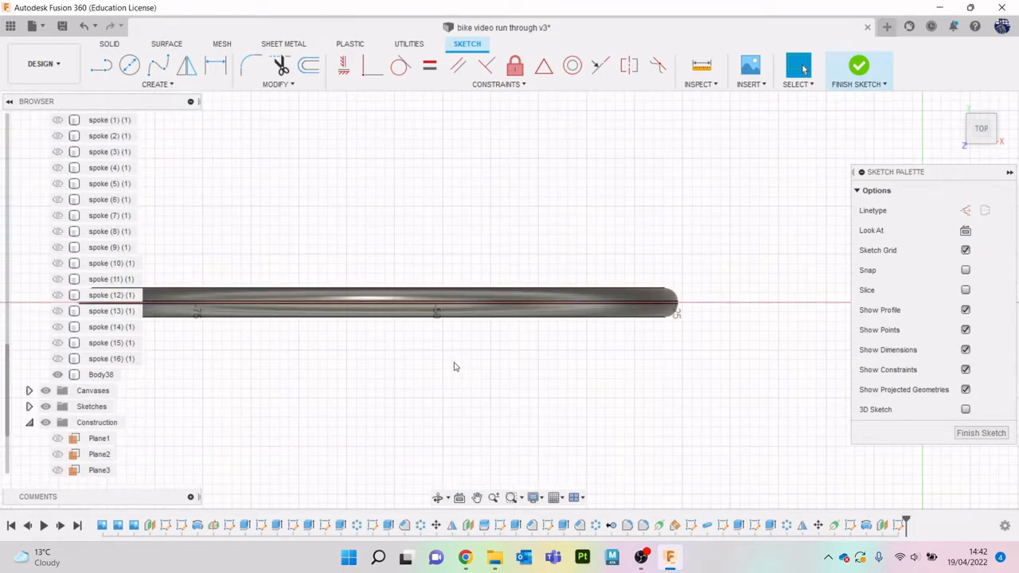
{"action": "scroll", "coordinate": [450, 363], "scroll_direction": "up", "scroll_amount": 1}
{"action": "scroll", "coordinate": [426, 420], "scroll_direction": "up", "scroll_amount": 1}
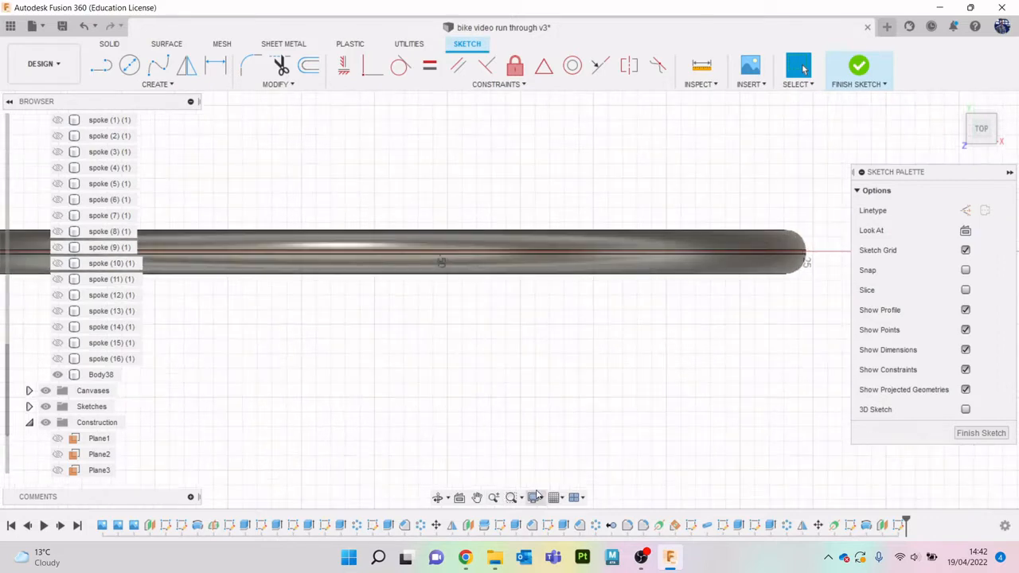
- Switch to Chrome to check the tread photo in the bike tire buyers guide, and return to Fusion 360
{"action": "left_click", "coordinate": [467, 559]}
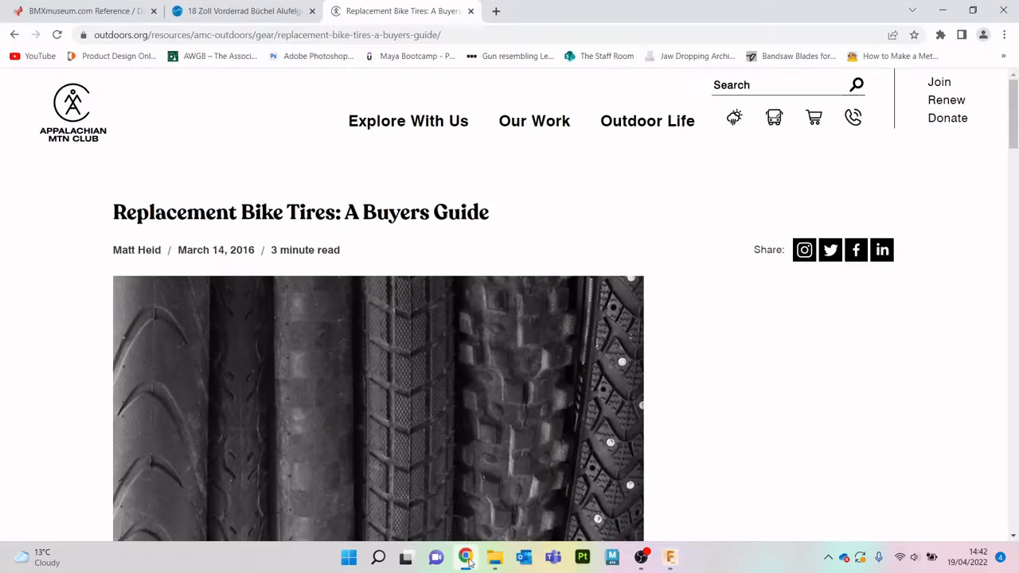
{"action": "left_click", "coordinate": [943, 8]}
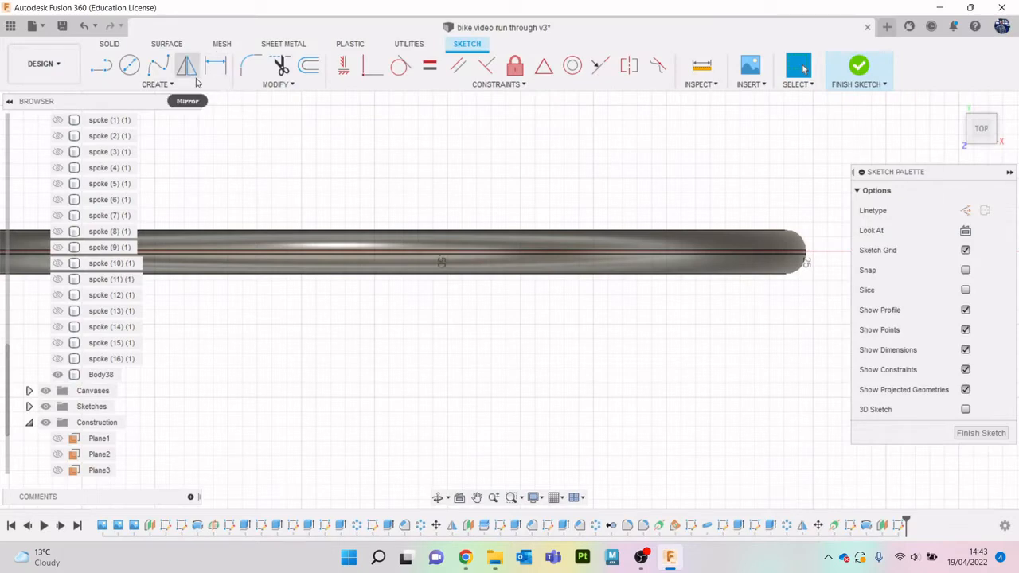
{"action": "left_click", "coordinate": [159, 87]}
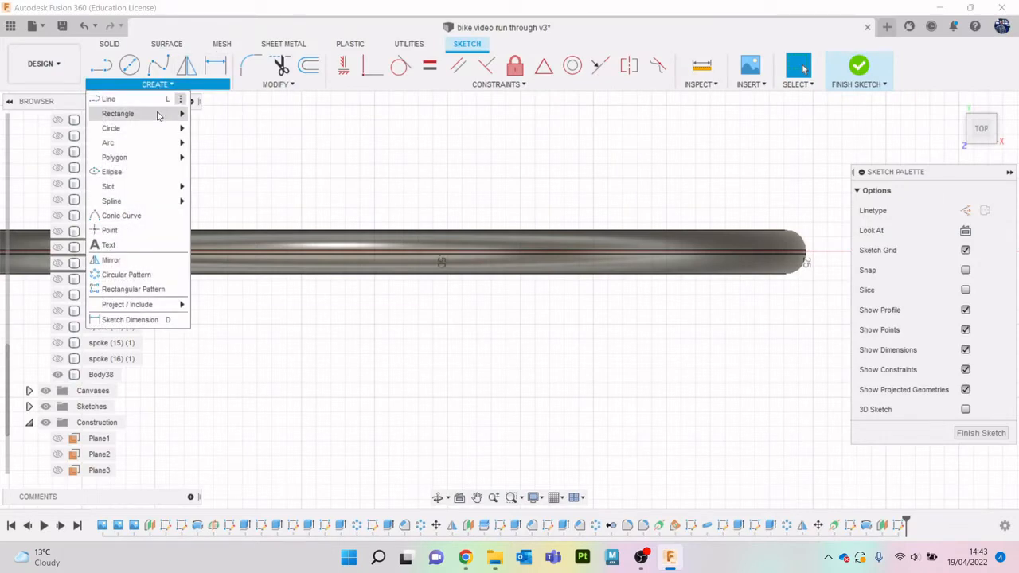
{"action": "mouse_move", "coordinate": [144, 148]}
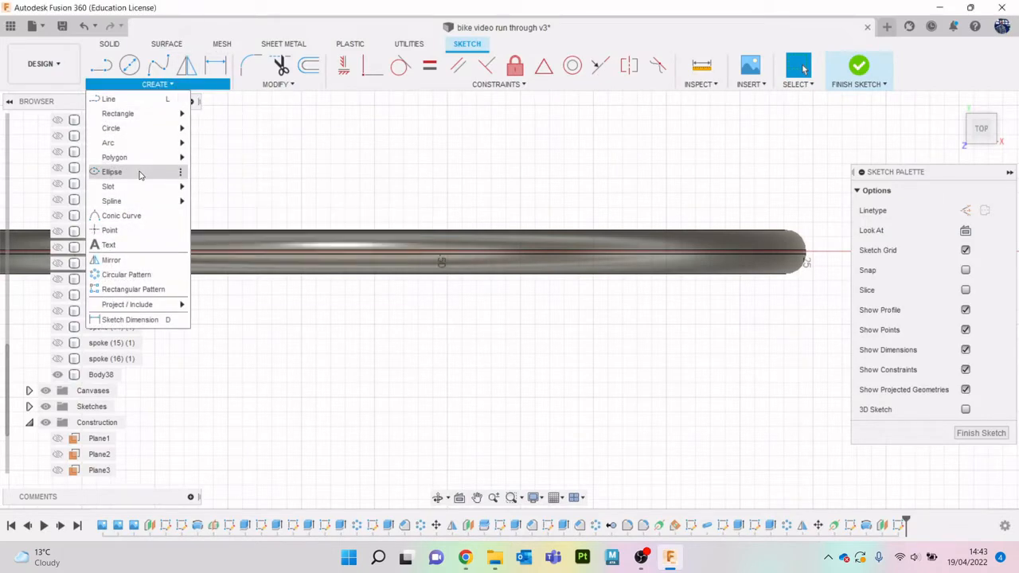
{"action": "left_click", "coordinate": [141, 172]}
{"action": "scroll", "coordinate": [363, 251], "scroll_direction": "up", "scroll_amount": 3}
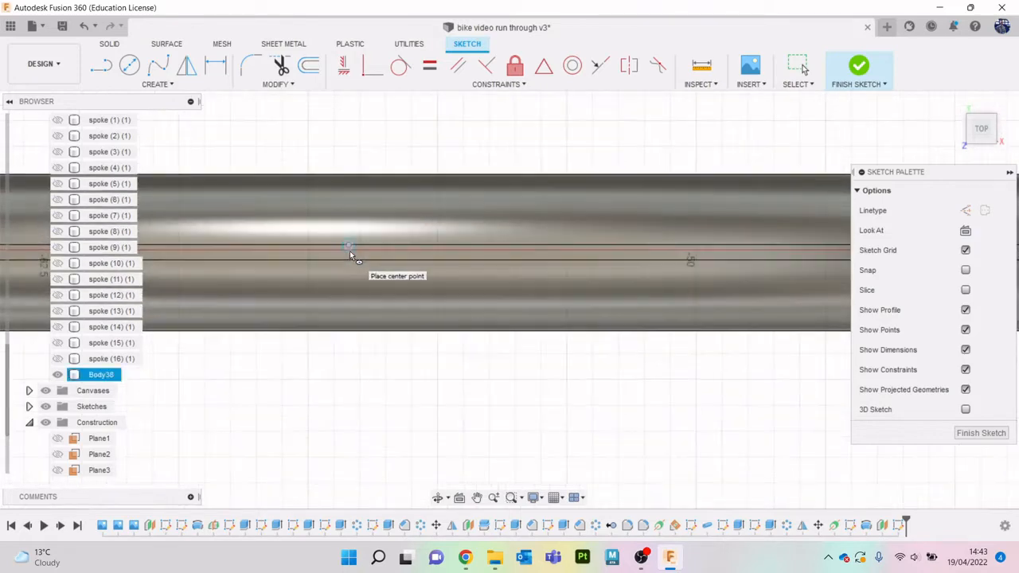
{"action": "scroll", "coordinate": [348, 260], "scroll_direction": "down", "scroll_amount": 4}
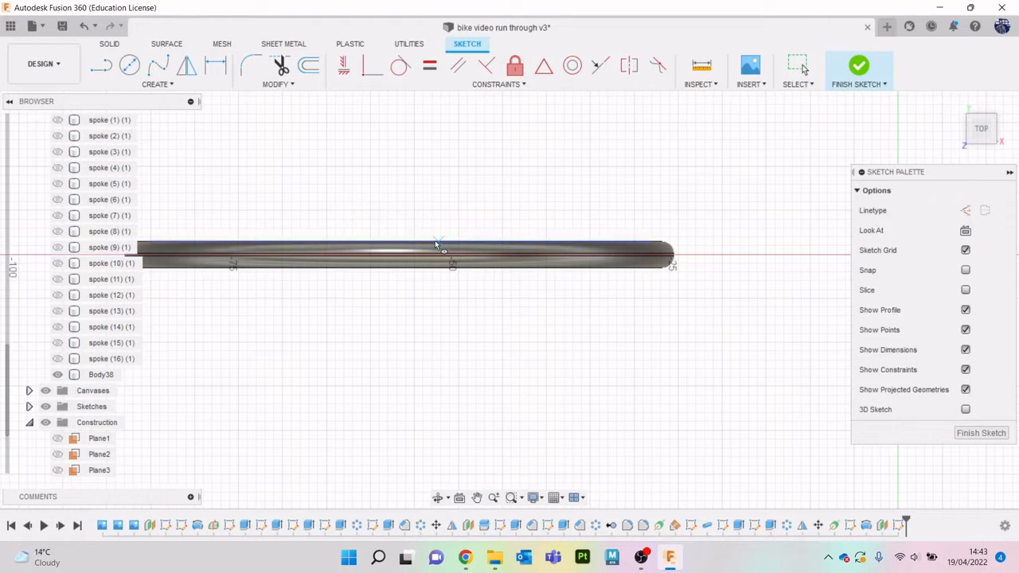
{"action": "key", "text": "Escape"}
{"action": "left_click", "coordinate": [350, 247]}
{"action": "key", "text": "l"}
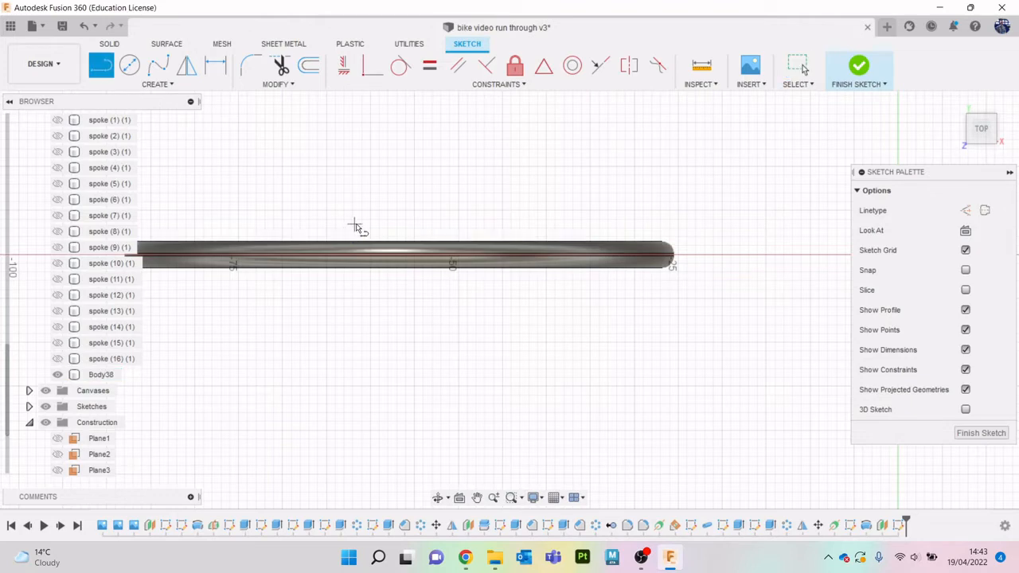
{"action": "scroll", "coordinate": [425, 275], "scroll_direction": "up", "scroll_amount": 3}
{"action": "middle_click_drag", "start_coordinate": [191, 274], "coordinate": [323, 269]}
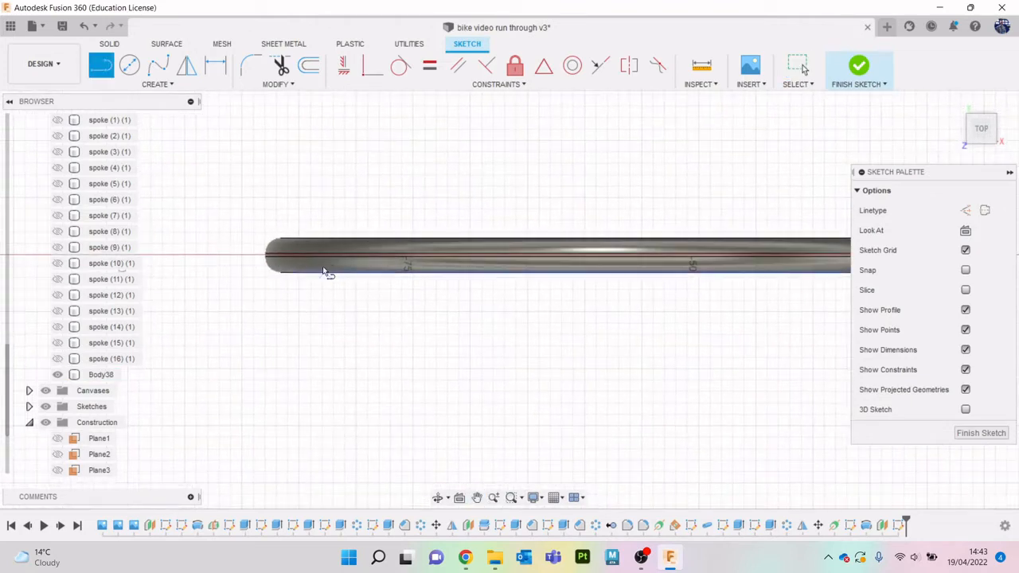
- Project the tyre's faces into the sketch, using the Specified entities selection filter with the projection link on
{"action": "key", "text": "p"}
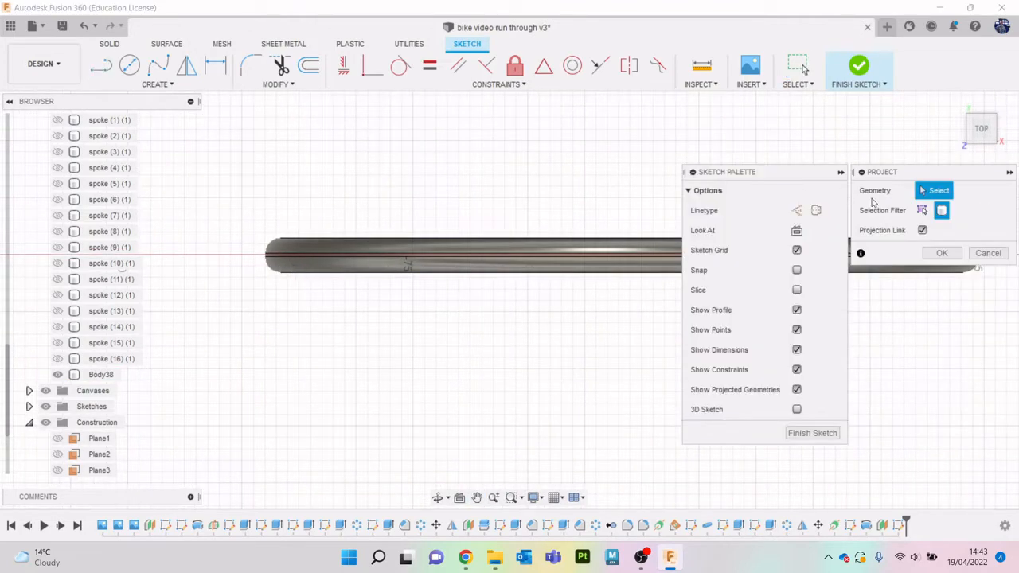
{"action": "left_click", "coordinate": [922, 211]}
{"action": "scroll", "coordinate": [546, 253], "scroll_direction": "up", "scroll_amount": 1}
{"action": "middle_click_drag", "start_coordinate": [532, 250], "coordinate": [388, 241]}
{"action": "left_click", "coordinate": [388, 241]}
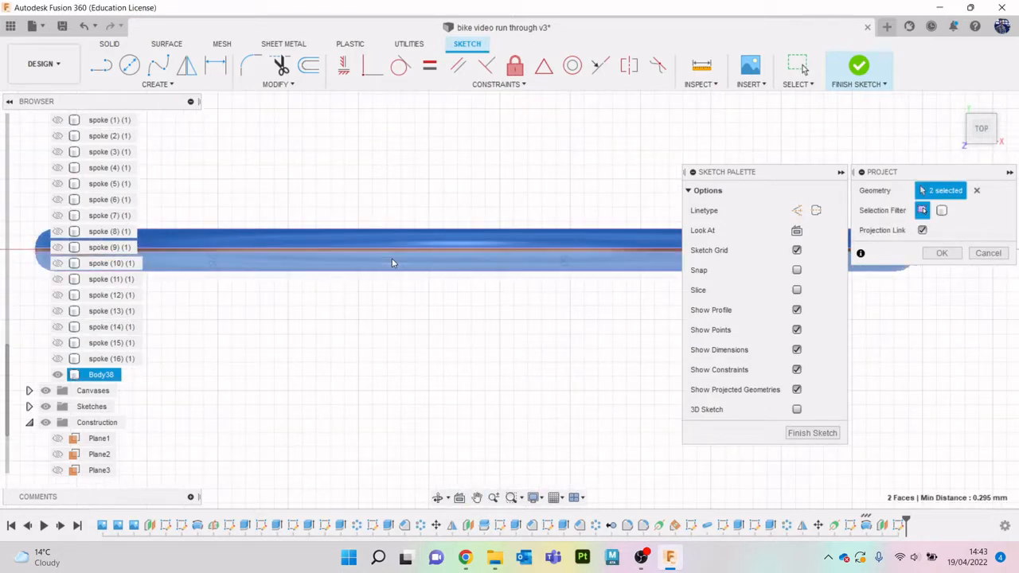
{"action": "left_click", "coordinate": [392, 258]}
{"action": "left_click", "coordinate": [941, 254]}
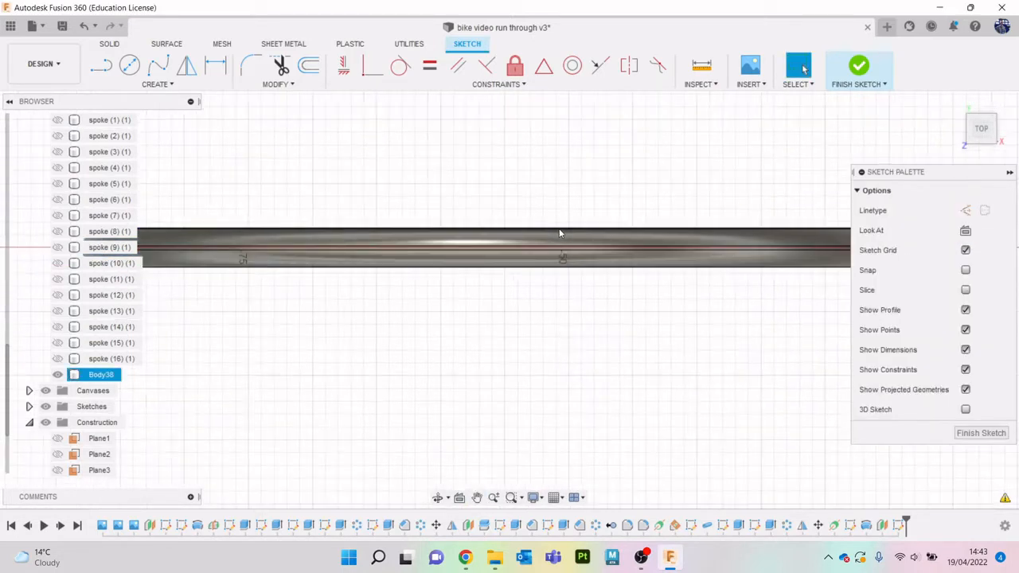
- Sketch a vertical line about 4.6 mm long from the tyre's upper outline edge to just past its lower edge
{"action": "scroll", "coordinate": [560, 233], "scroll_direction": "down", "scroll_amount": 3}
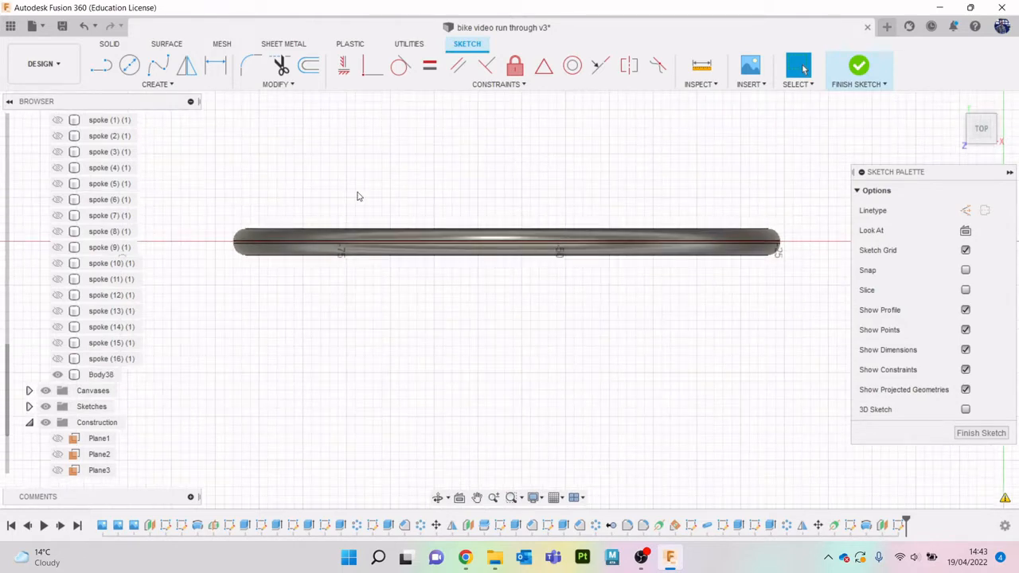
{"action": "key", "text": "l"}
{"action": "scroll", "coordinate": [386, 210], "scroll_direction": "up", "scroll_amount": 2}
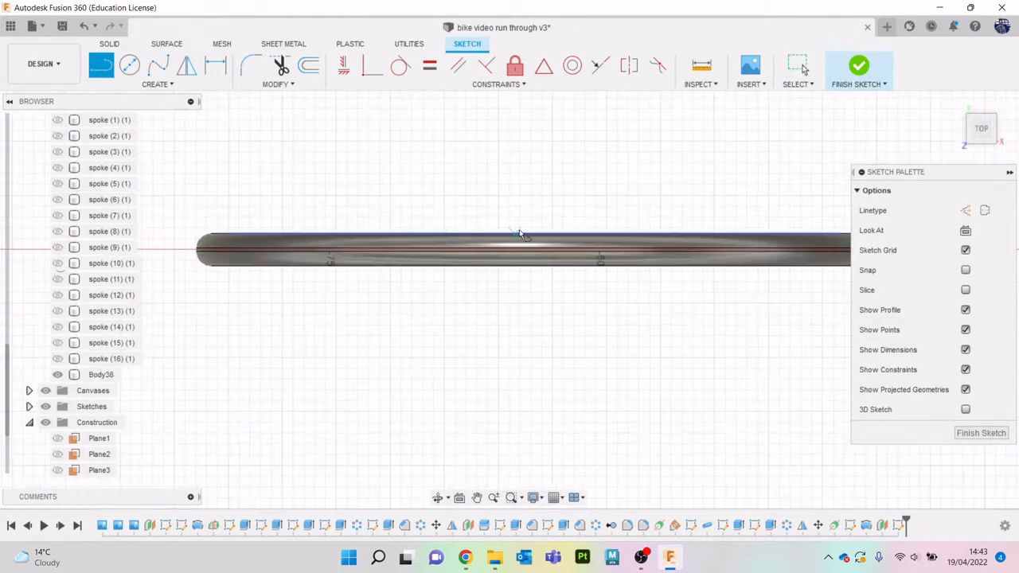
{"action": "middle_click_drag", "start_coordinate": [534, 233], "coordinate": [464, 228]}
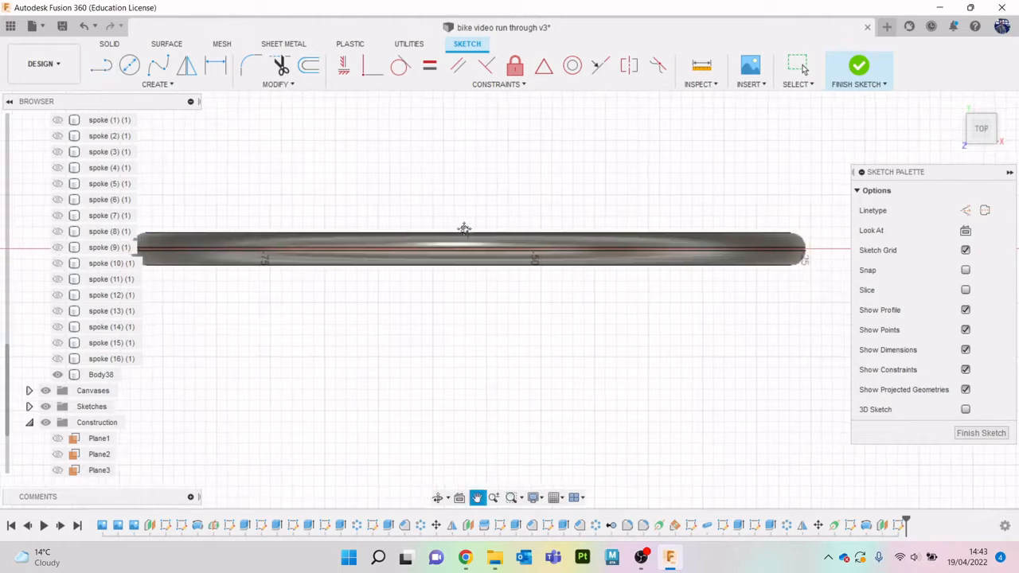
{"action": "left_click", "coordinate": [440, 233]}
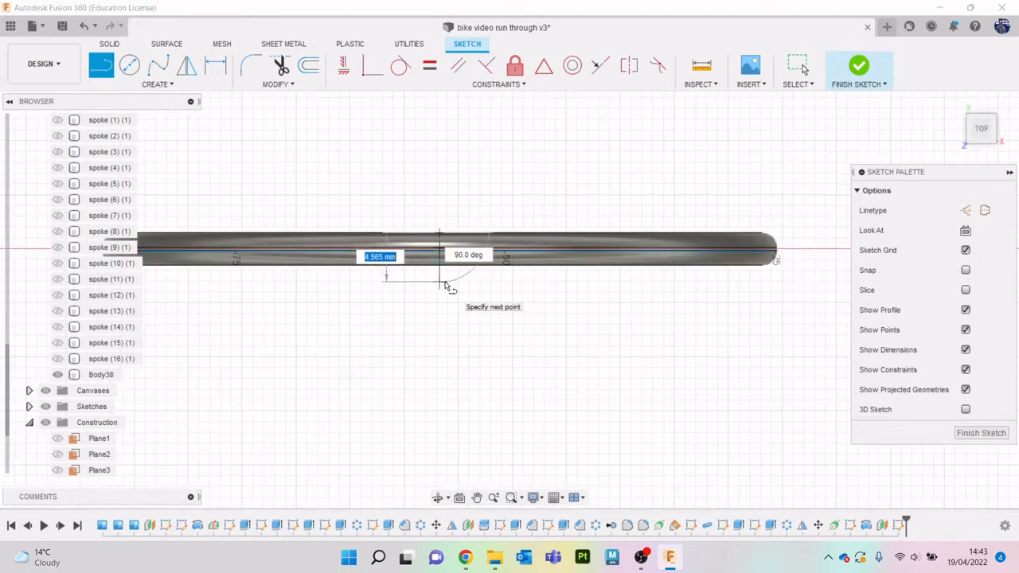
{"action": "left_click", "coordinate": [445, 285]}
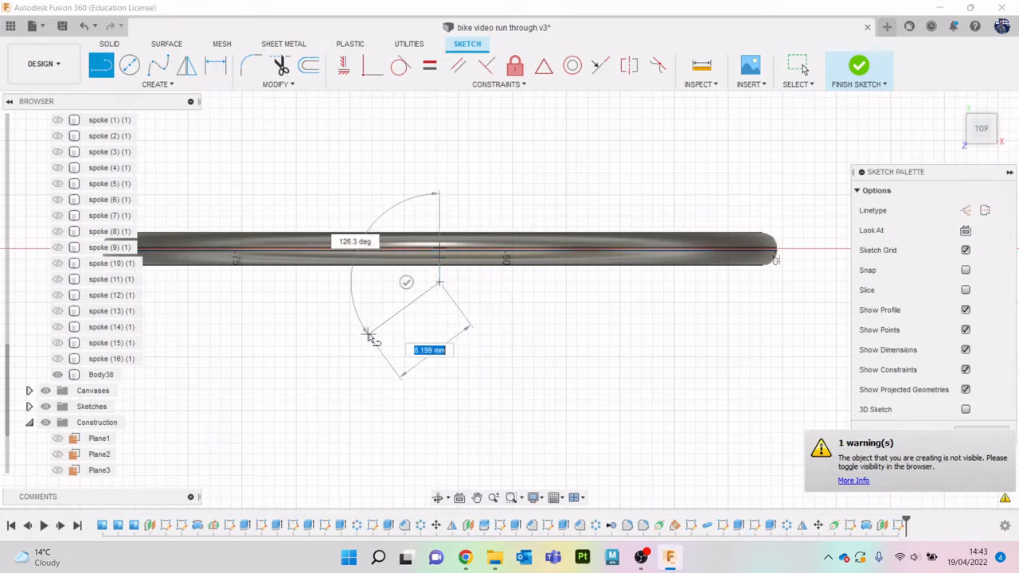
{"action": "key", "text": "Escape"}
- Make the active tread sketch, Sketch14, visible and inspect the projected outline and the vertical line
{"action": "scroll", "coordinate": [122, 341], "scroll_direction": "down", "scroll_amount": 2}
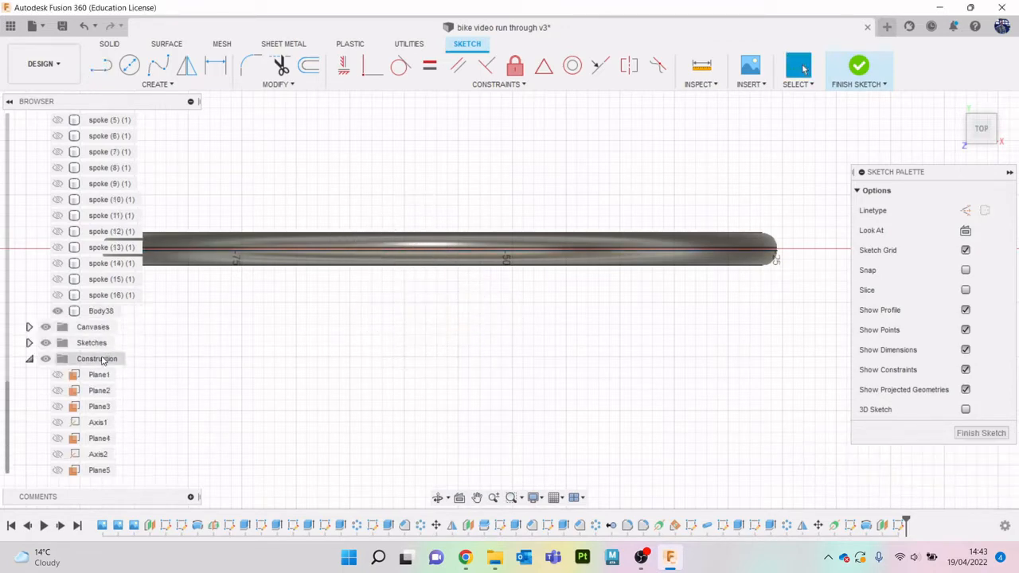
{"action": "left_click", "coordinate": [29, 343]}
{"action": "left_click", "coordinate": [58, 422]}
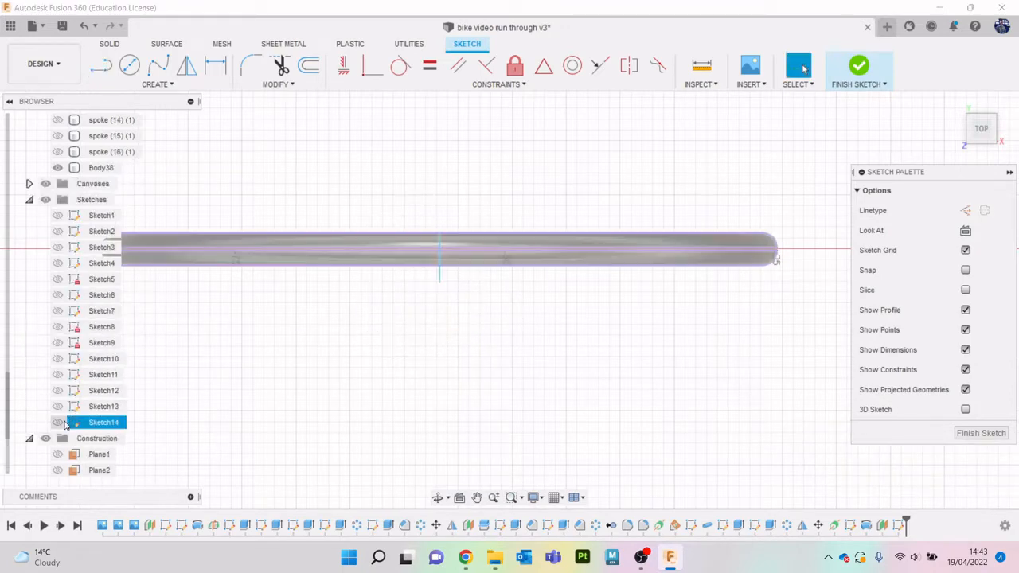
{"action": "scroll", "coordinate": [462, 322], "scroll_direction": "down", "scroll_amount": 2}
{"action": "scroll", "coordinate": [460, 318], "scroll_direction": "up", "scroll_amount": 5}
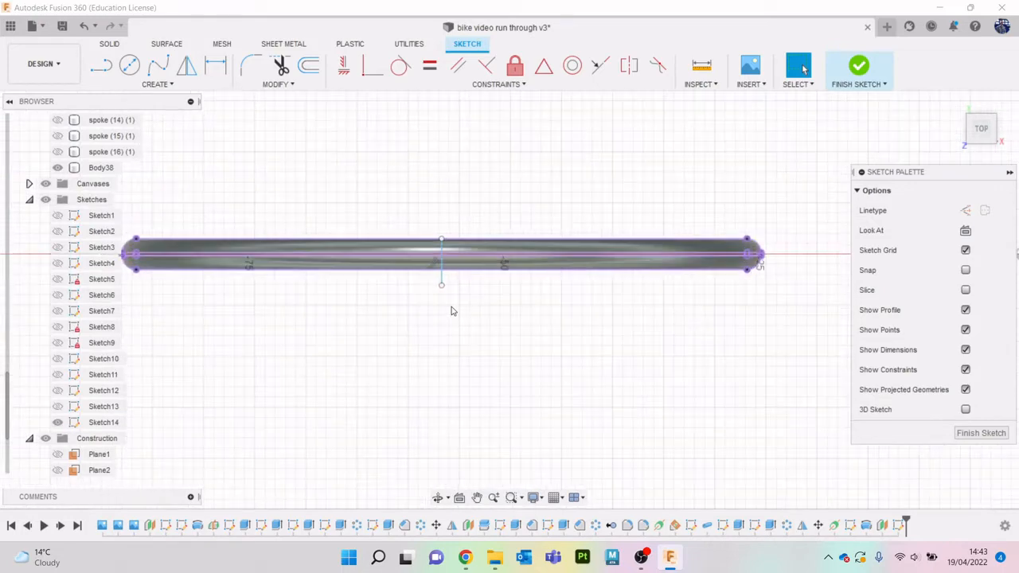
{"action": "scroll", "coordinate": [446, 327], "scroll_direction": "up", "scroll_amount": 2}
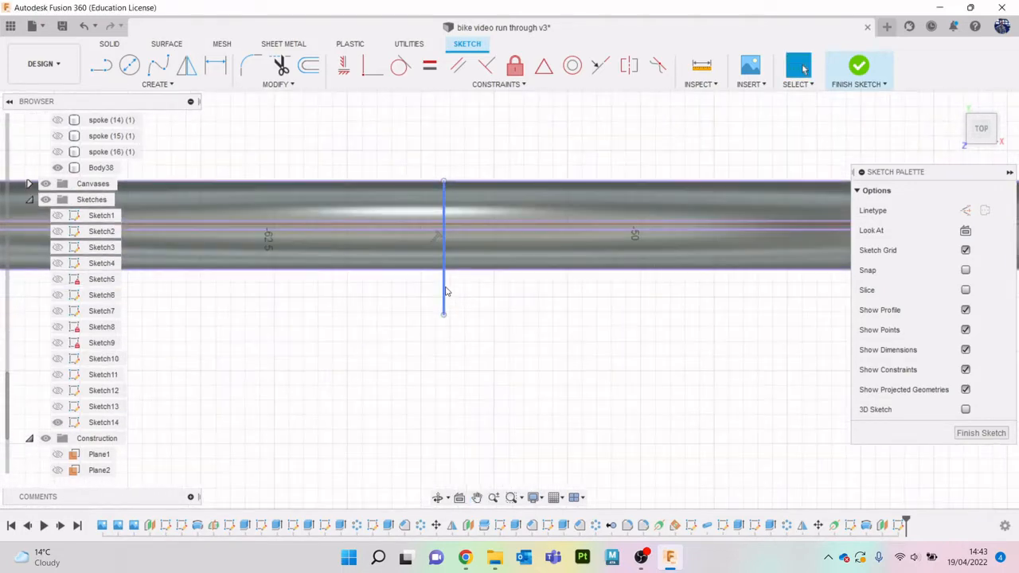
{"action": "scroll", "coordinate": [504, 293], "scroll_direction": "down", "scroll_amount": 3}
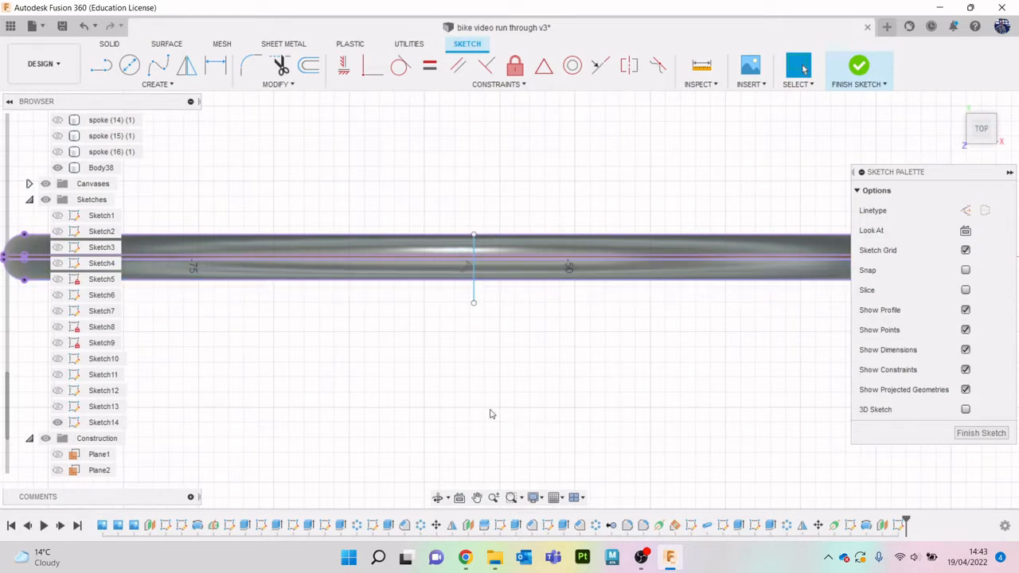
- Glance at the tread photo in the buyers guide in Chrome again and come back to the Fusion 360 sketch
{"action": "left_click", "coordinate": [465, 560]}
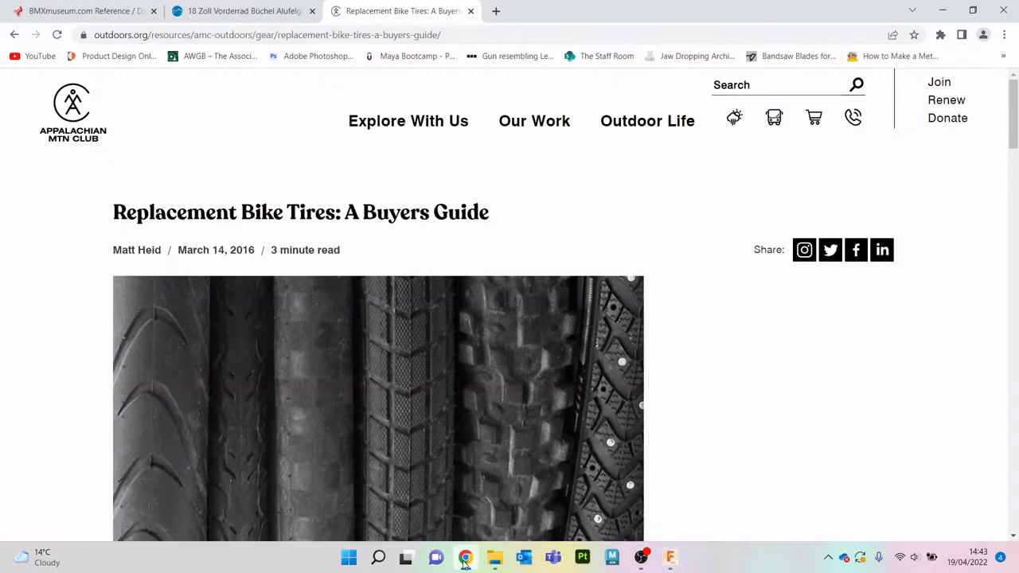
{"action": "left_click", "coordinate": [465, 560]}
{"action": "left_click", "coordinate": [159, 84]}
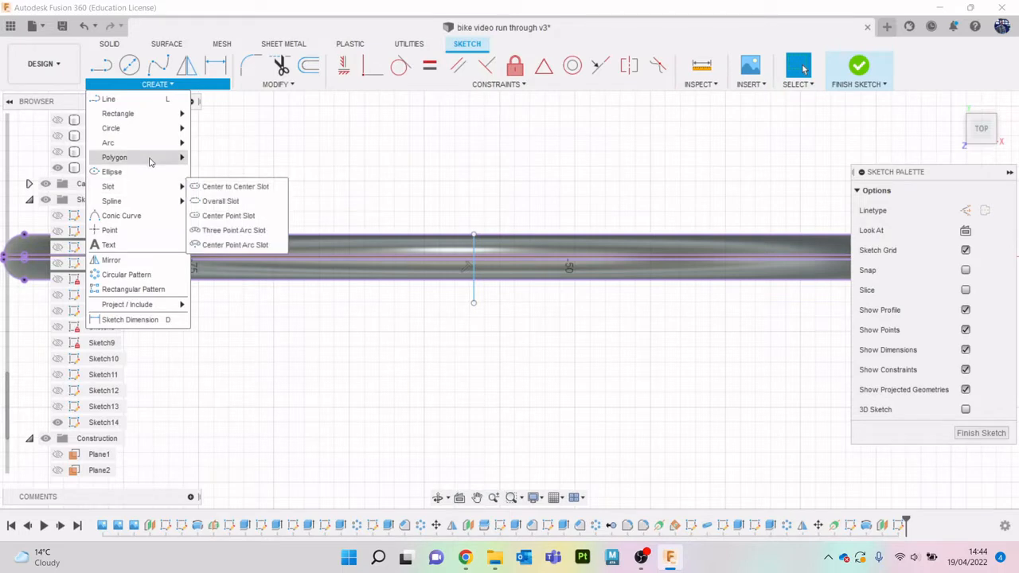
{"action": "left_click", "coordinate": [153, 173]}
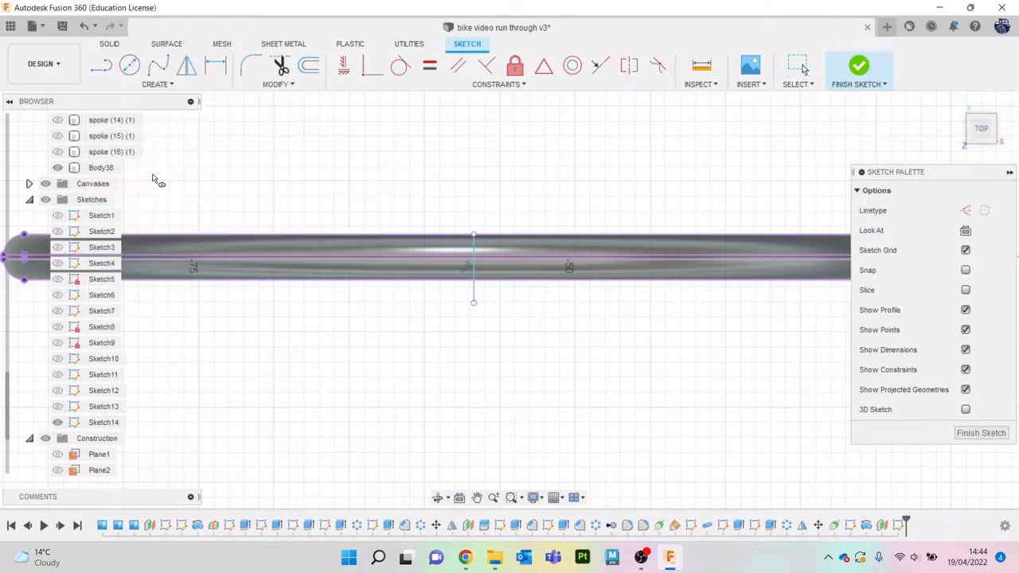
{"action": "scroll", "coordinate": [478, 242], "scroll_direction": "up", "scroll_amount": 6}
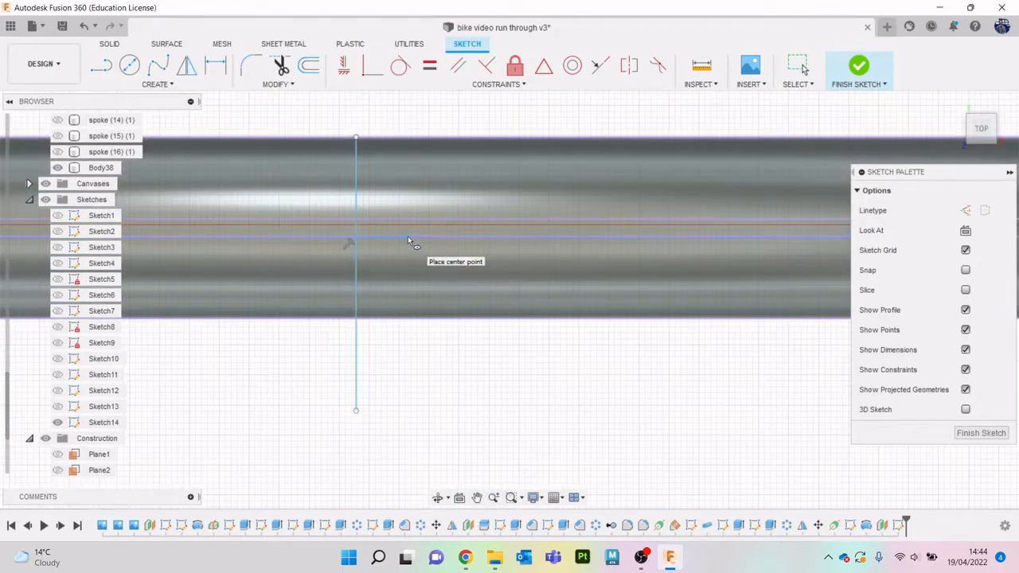
{"action": "key", "text": "Escape"}
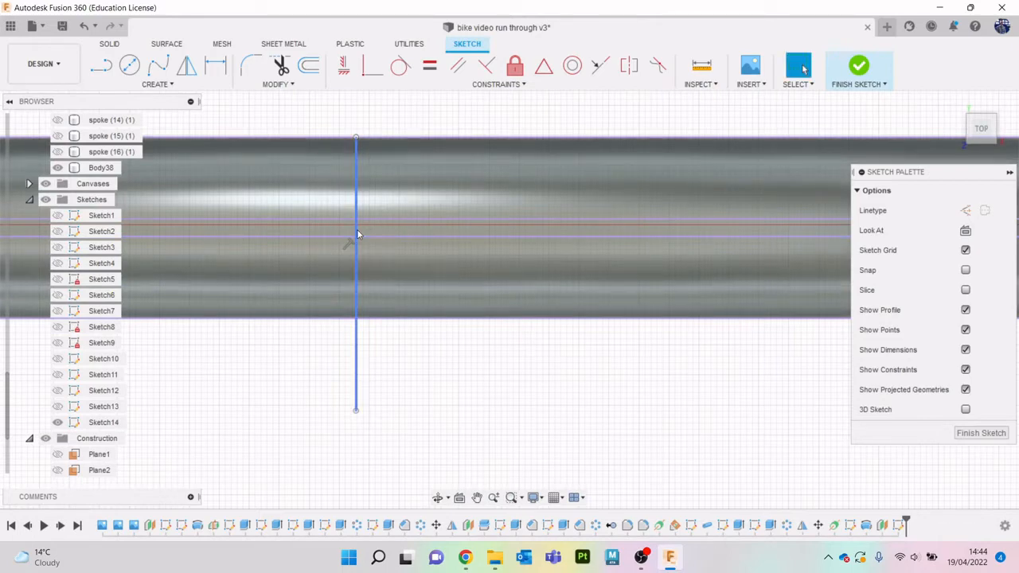
- Trim off the part of the vertical line that extends below the tyre's lower outline edge
{"action": "key", "text": "t"}
{"action": "left_click", "coordinate": [359, 349]}
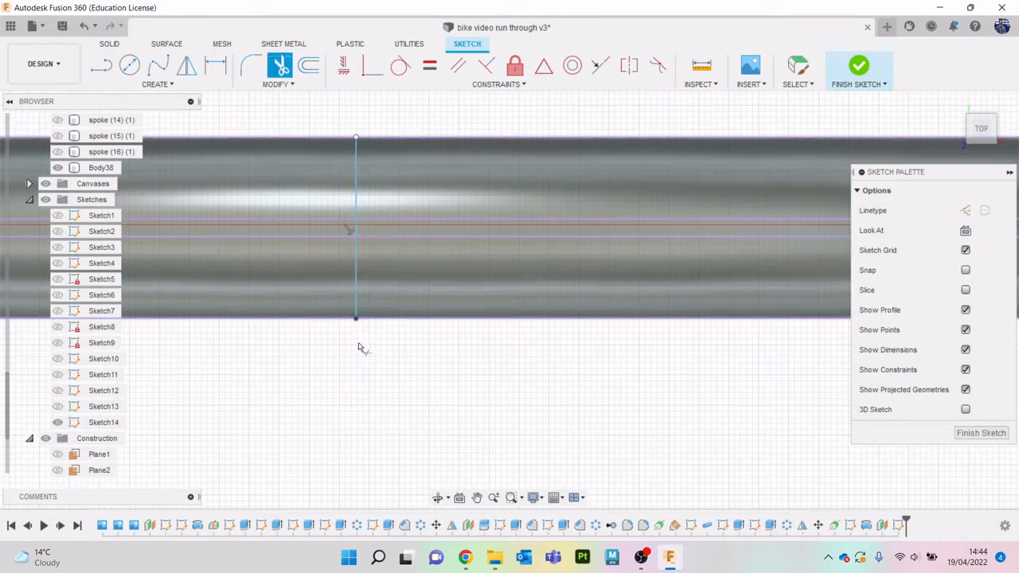
{"action": "left_click", "coordinate": [157, 84]}
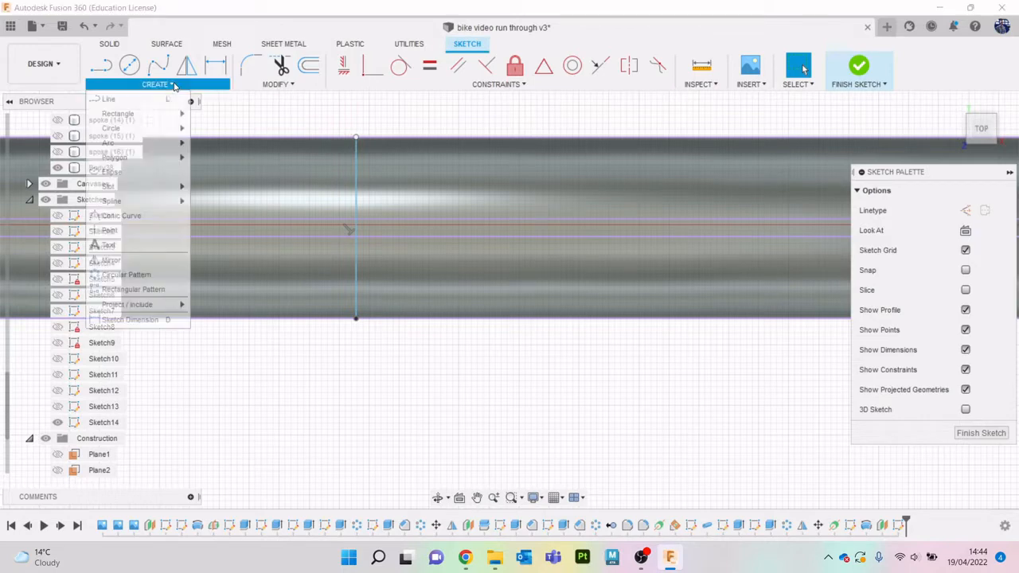
{"action": "left_click", "coordinate": [152, 170]}
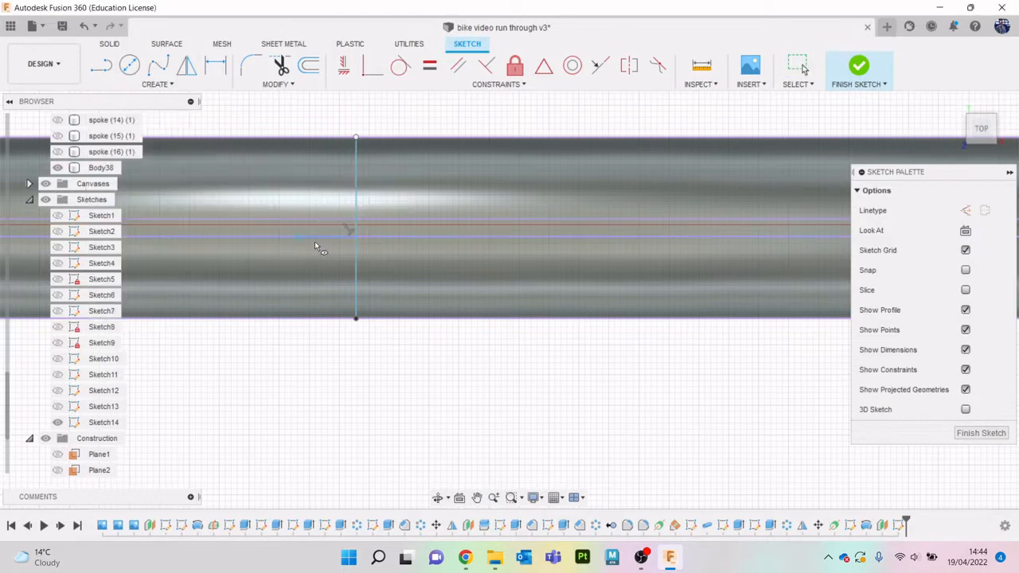
{"action": "left_click", "coordinate": [360, 229]}
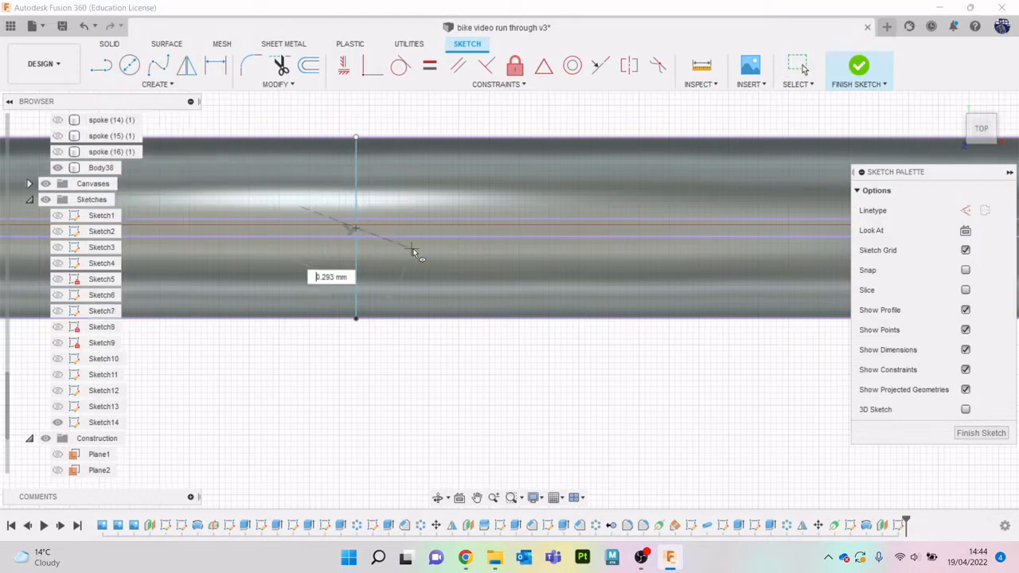
{"action": "left_click", "coordinate": [450, 227]}
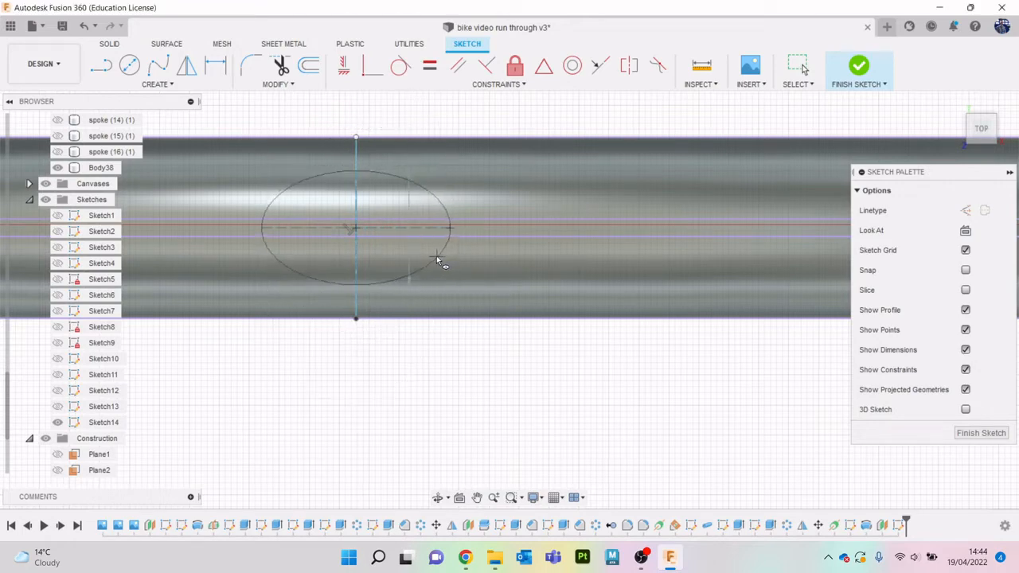
{"action": "key", "text": "Escape"}
- Sketch a horizontal ellipse about 2.4 mm high, centred on the vertical line near the tyre's centreline
{"action": "left_click", "coordinate": [166, 84]}
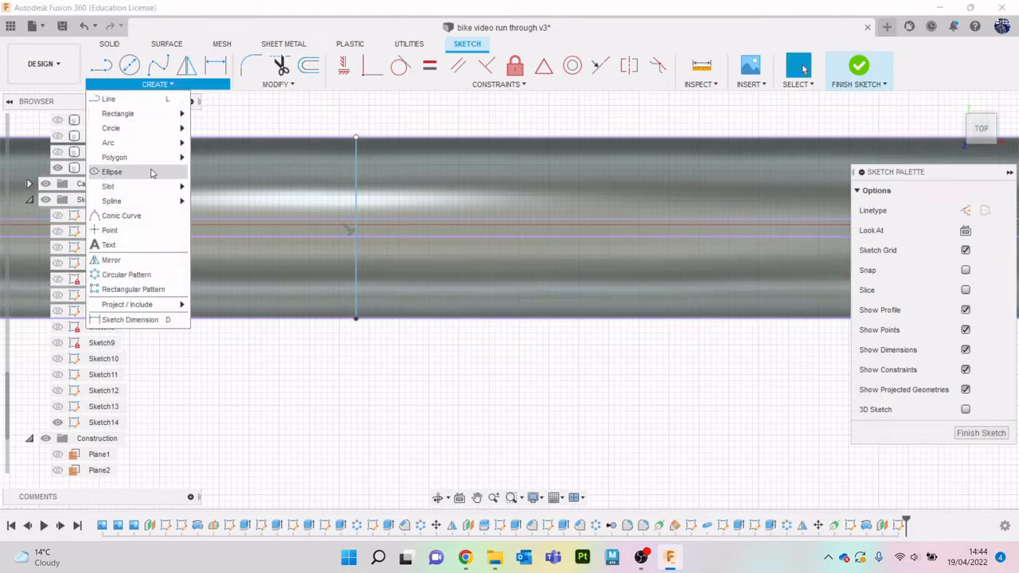
{"action": "left_click", "coordinate": [151, 172]}
{"action": "left_click", "coordinate": [358, 230]}
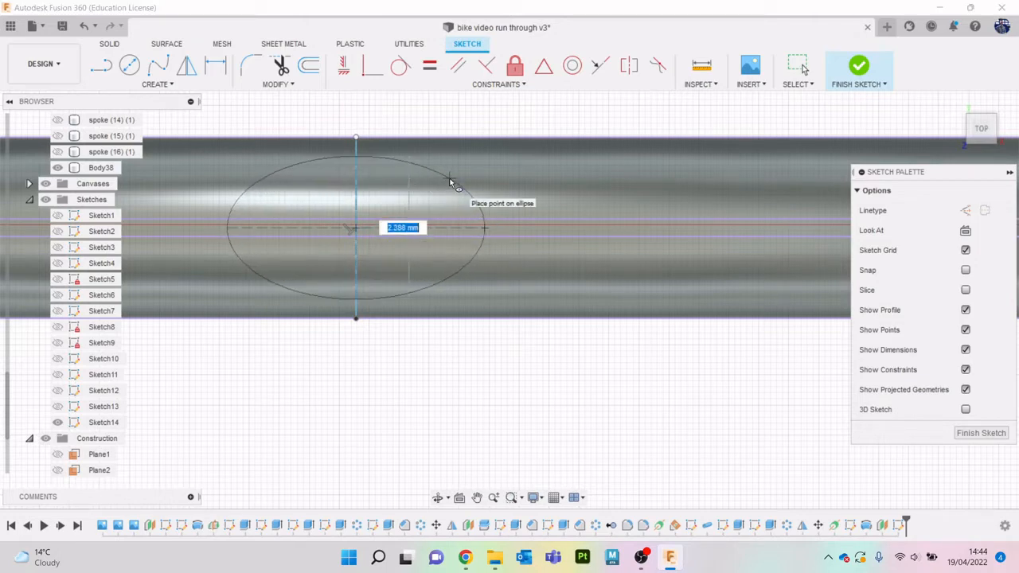
{"action": "left_click", "coordinate": [451, 183]}
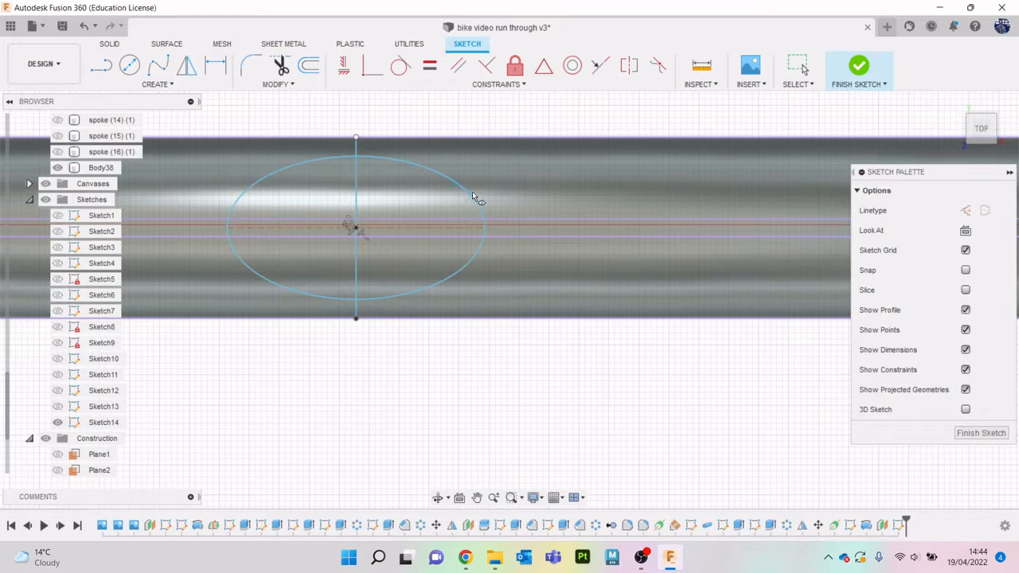
- Offset the ellipse inward by about 0.27 mm to form a narrow elliptical band
{"action": "left_click", "coordinate": [248, 66]}
{"action": "left_click", "coordinate": [307, 67]}
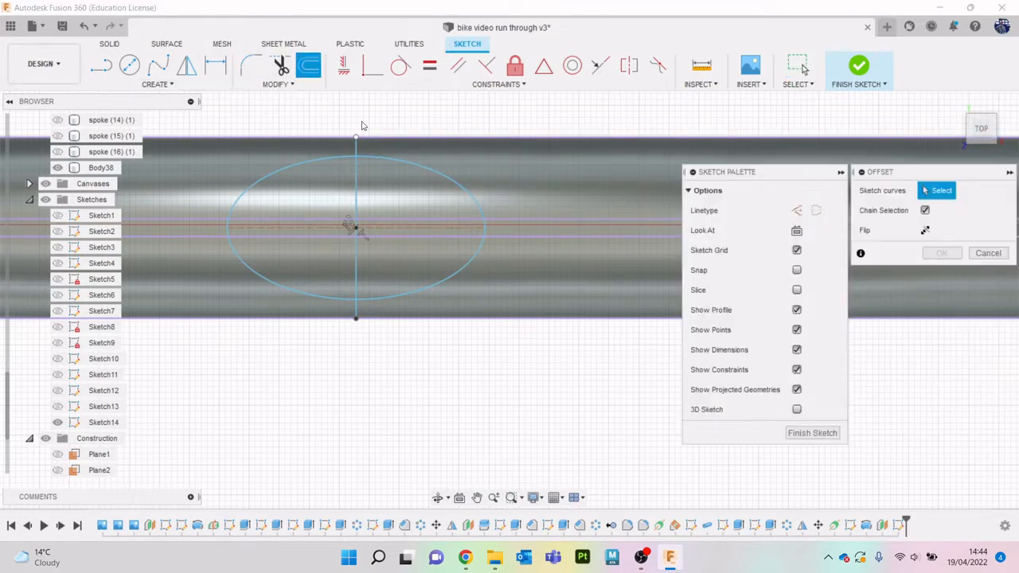
{"action": "left_click", "coordinate": [460, 189]}
{"action": "left_click_drag", "start_coordinate": [476, 126], "coordinate": [395, 172]}
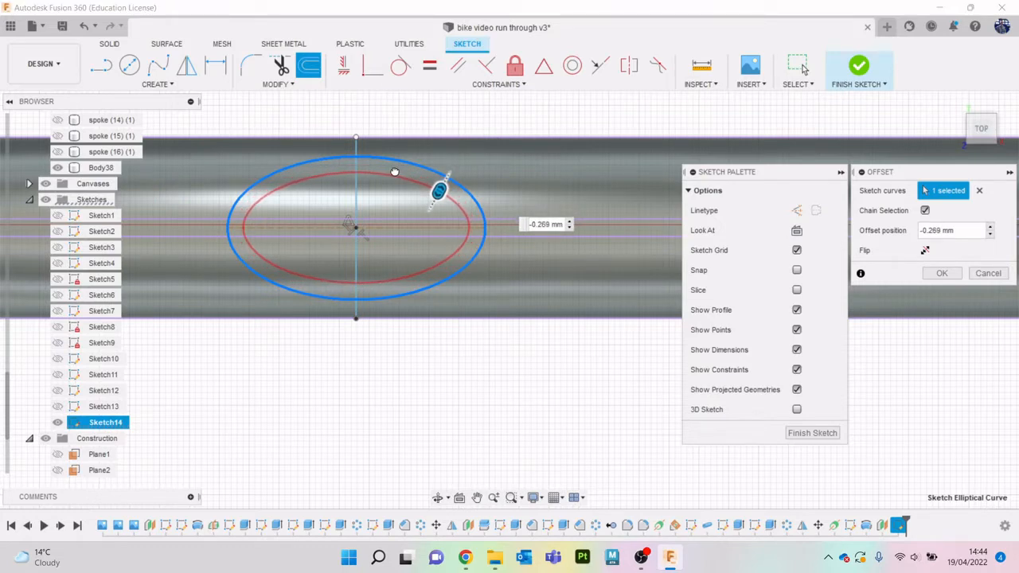
{"action": "key", "text": "Return"}
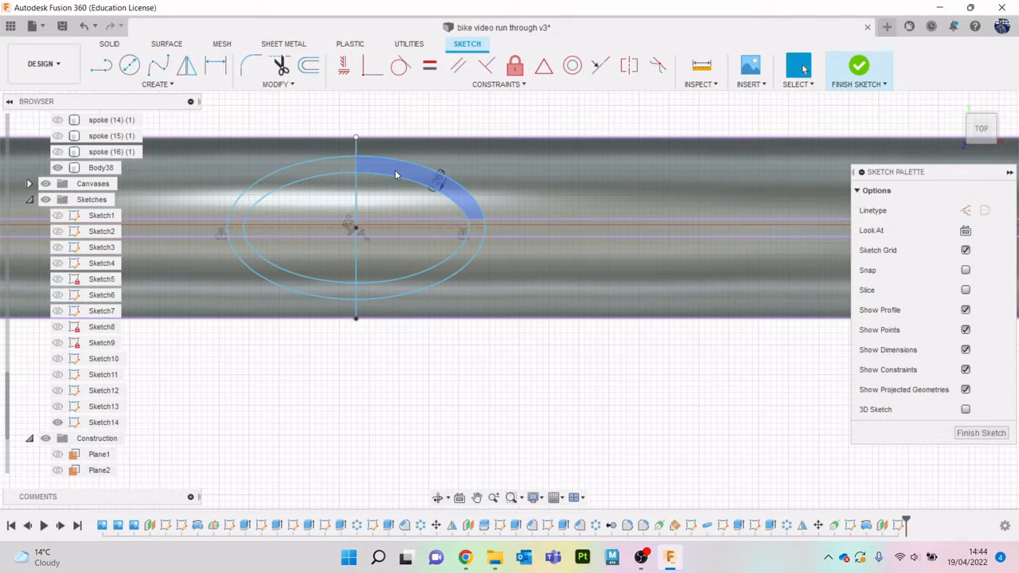
- Trim away the left halves of both ellipses, leaving only the curves right of the vertical line
{"action": "key", "text": "t"}
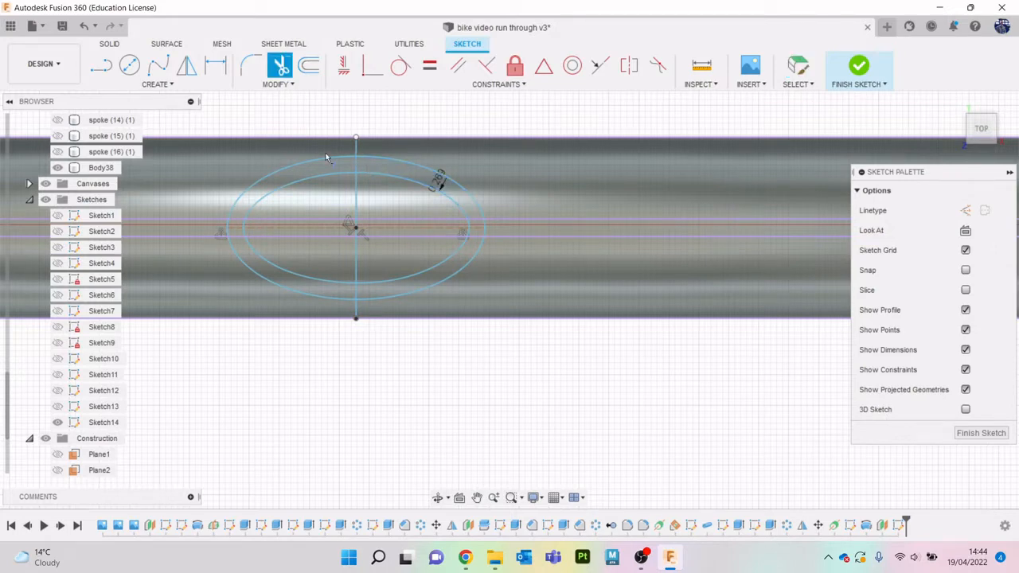
{"action": "left_click", "coordinate": [329, 160]}
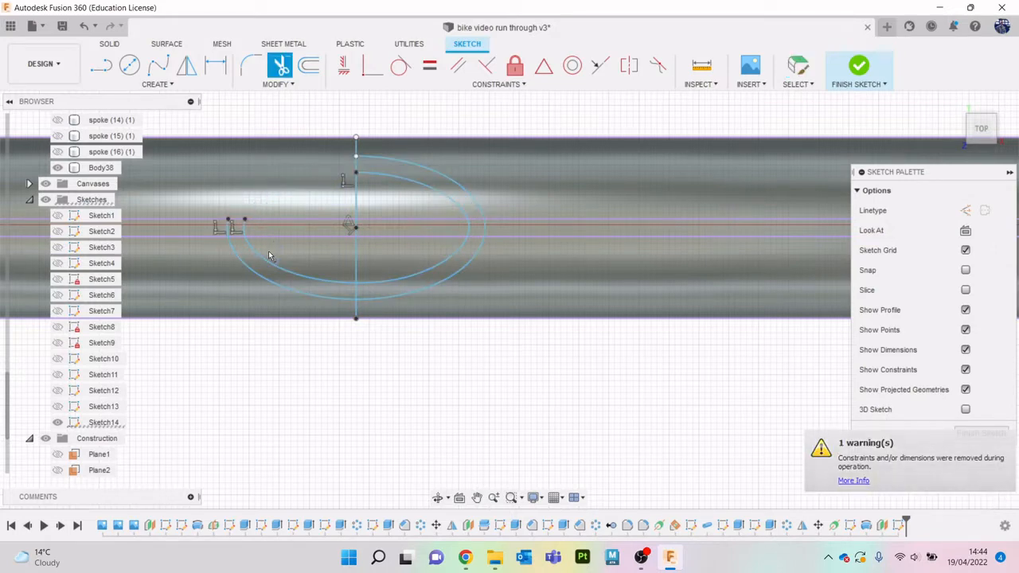
{"action": "left_click", "coordinate": [265, 255]}
{"action": "left_click", "coordinate": [235, 243]}
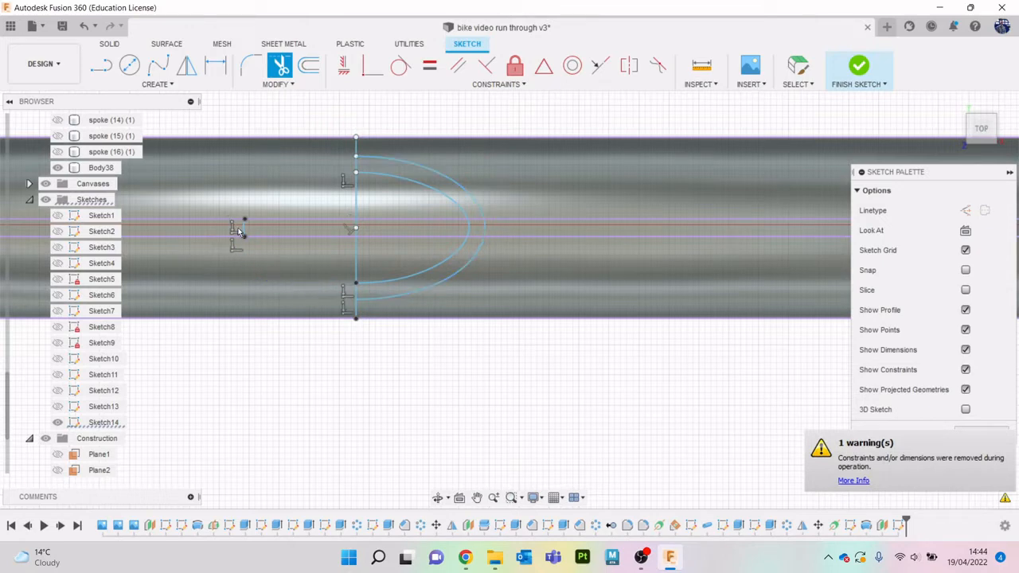
{"action": "left_click", "coordinate": [244, 228]}
- Trim the vertical line down to the two short segments that close the ends of the curved band
{"action": "left_click", "coordinate": [356, 199]}
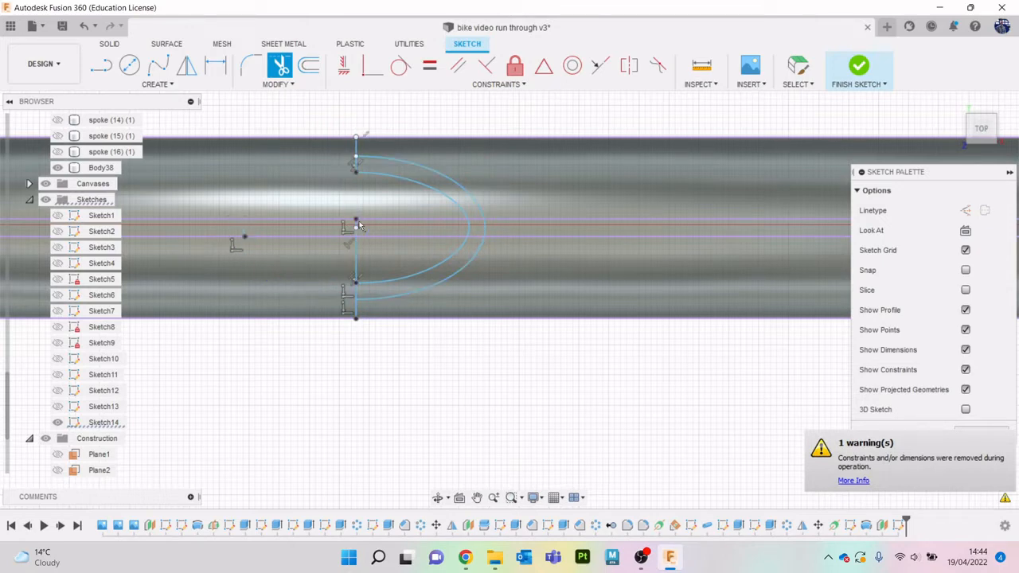
{"action": "left_click", "coordinate": [359, 260]}
{"action": "scroll", "coordinate": [358, 259], "scroll_direction": "up", "scroll_amount": 5}
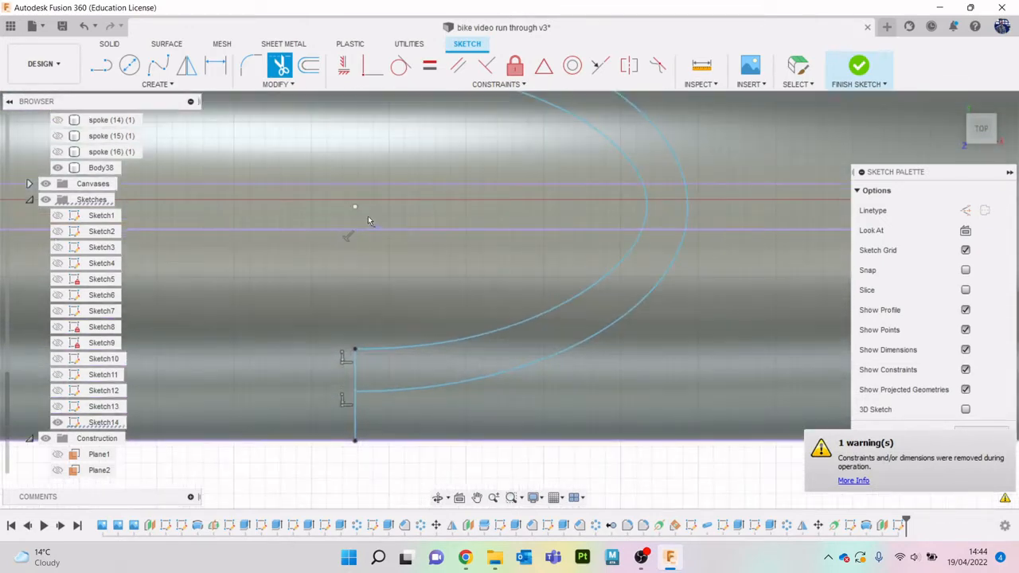
{"action": "scroll", "coordinate": [369, 221], "scroll_direction": "down", "scroll_amount": 3}
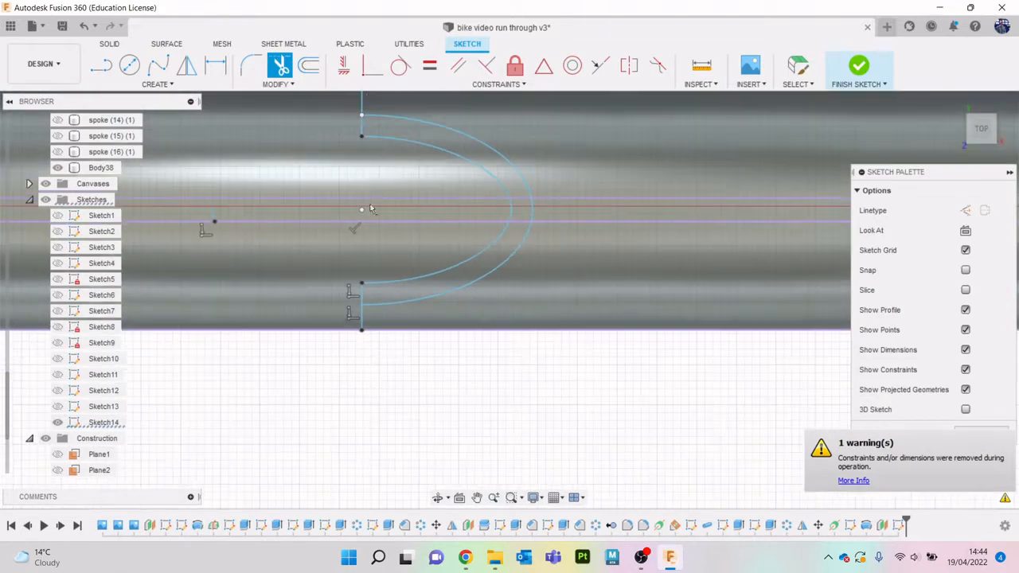
{"action": "left_click", "coordinate": [361, 320]}
{"action": "key", "text": "Escape"}
- Fillet the inner corners at both ends of the curved band with a 0.10 mm radius
{"action": "scroll", "coordinate": [372, 115], "scroll_direction": "up", "scroll_amount": 3}
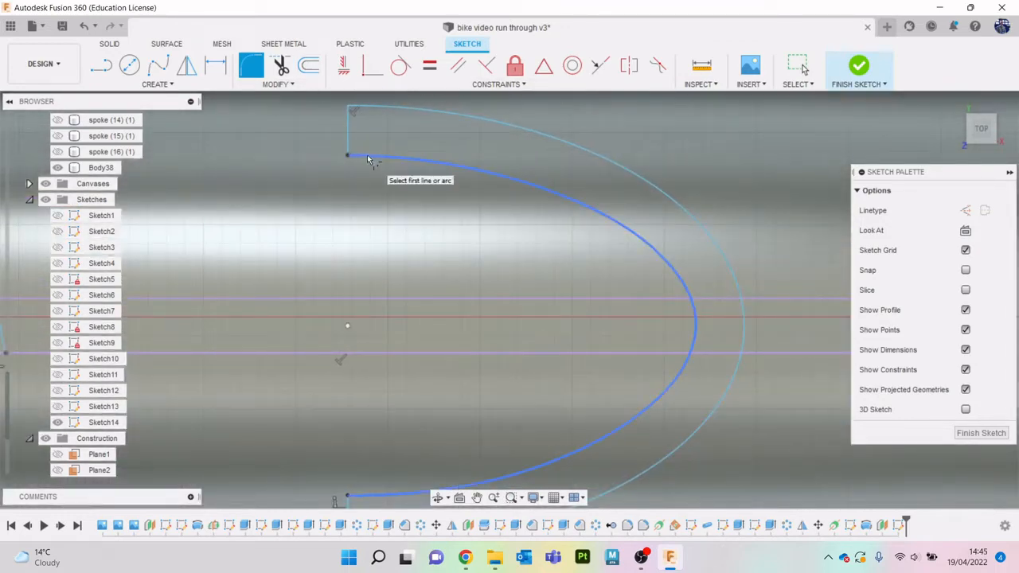
{"action": "left_click", "coordinate": [368, 160]}
{"action": "left_click", "coordinate": [356, 124]}
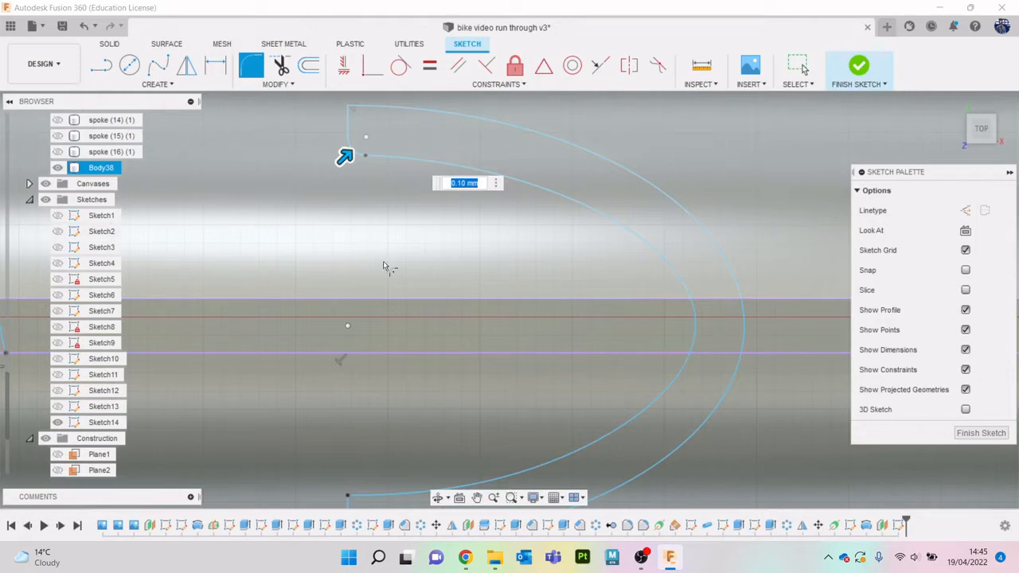
{"action": "middle_click_drag", "start_coordinate": [406, 300], "coordinate": [411, 202]}
{"action": "left_click", "coordinate": [379, 397]}
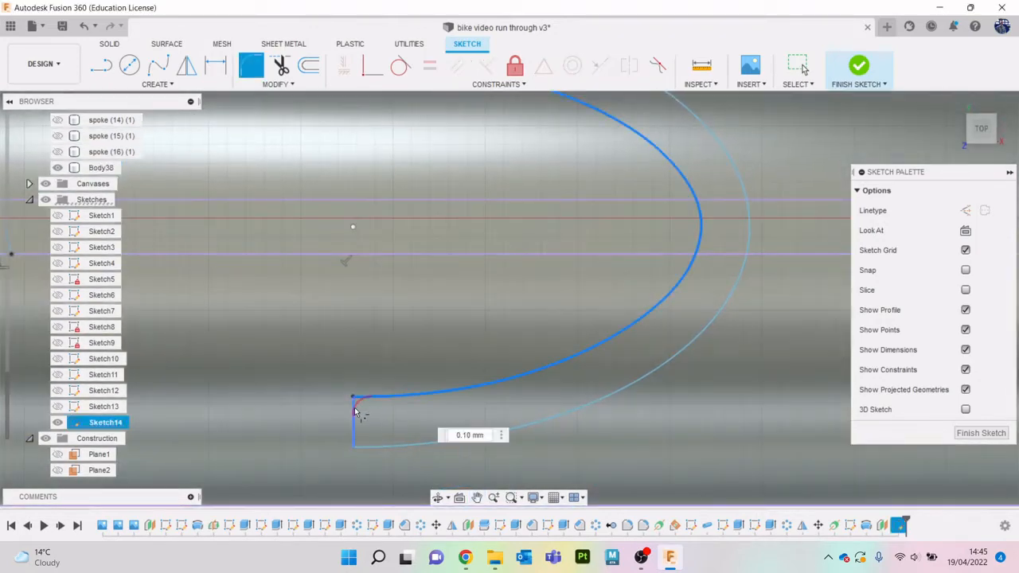
{"action": "left_click", "coordinate": [356, 412]}
{"action": "key", "text": "Return"}
{"action": "scroll", "coordinate": [378, 318], "scroll_direction": "down", "scroll_amount": 5}
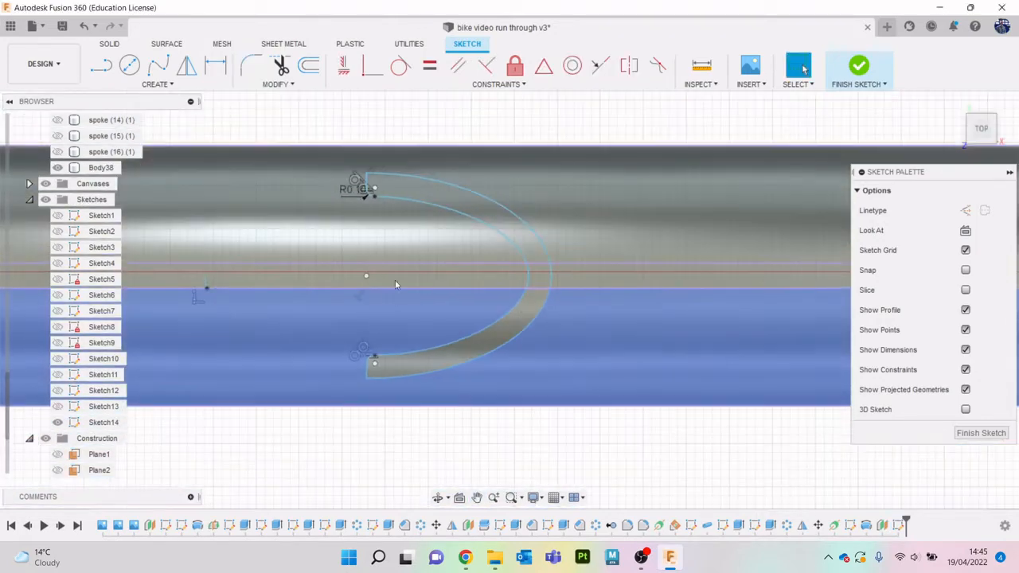
{"action": "scroll", "coordinate": [395, 148], "scroll_direction": "up", "scroll_amount": 8}
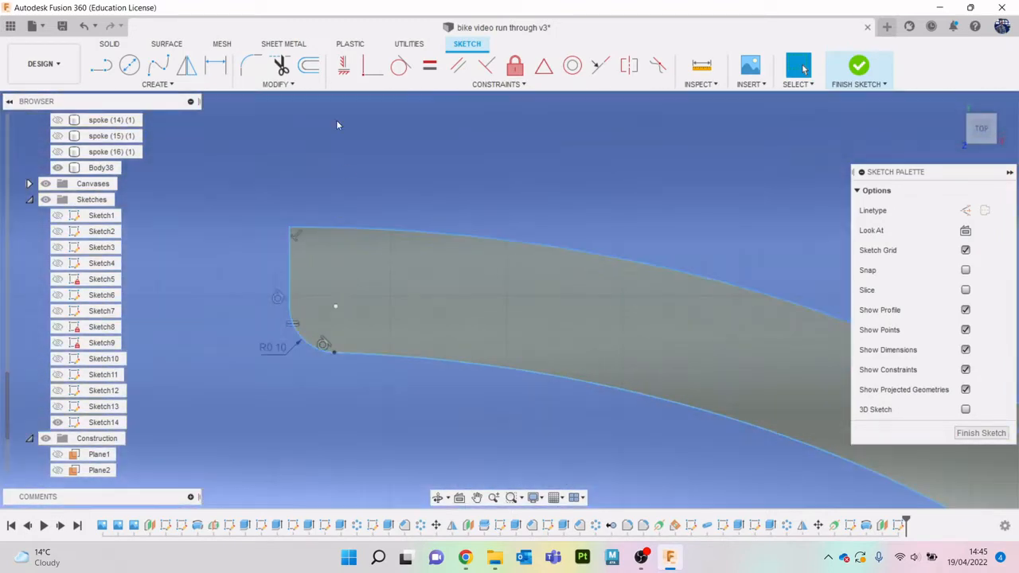
{"action": "left_click", "coordinate": [251, 65]}
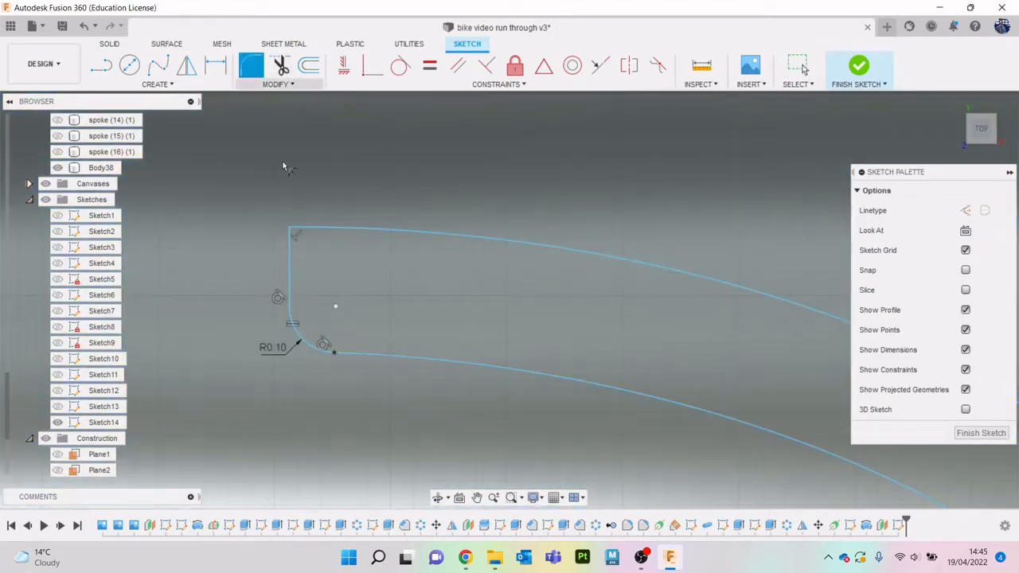
{"action": "left_click", "coordinate": [291, 243]}
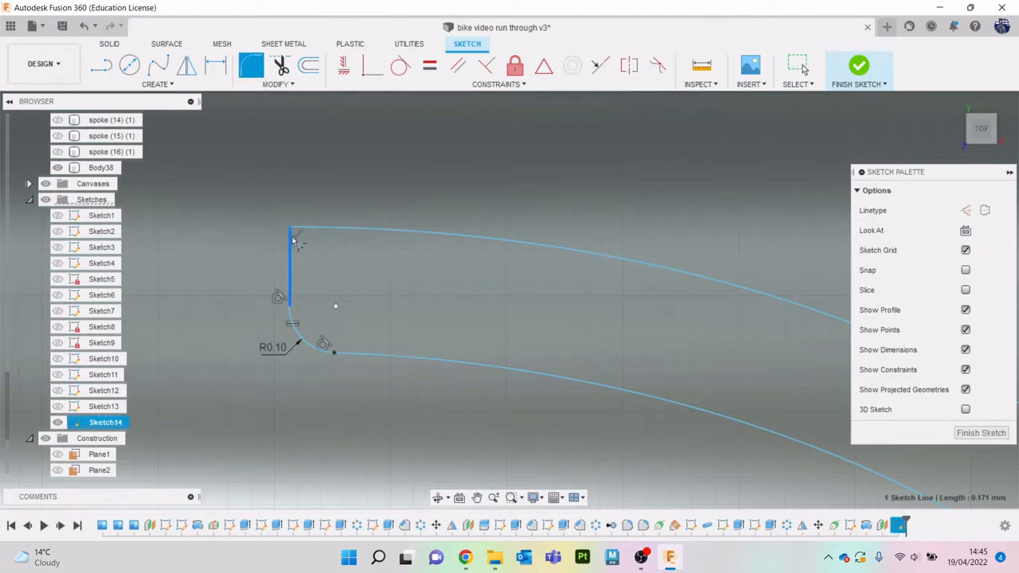
{"action": "key", "text": "Escape"}
{"action": "scroll", "coordinate": [343, 279], "scroll_direction": "down", "scroll_amount": 10}
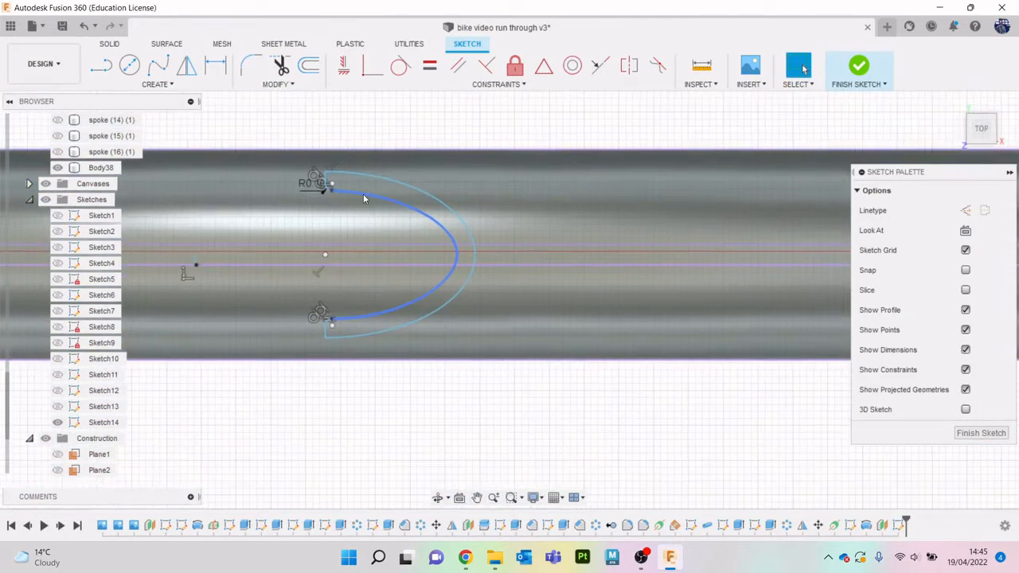
- Finish the tread sketch and return to solid modelling
{"action": "left_click", "coordinate": [860, 70]}
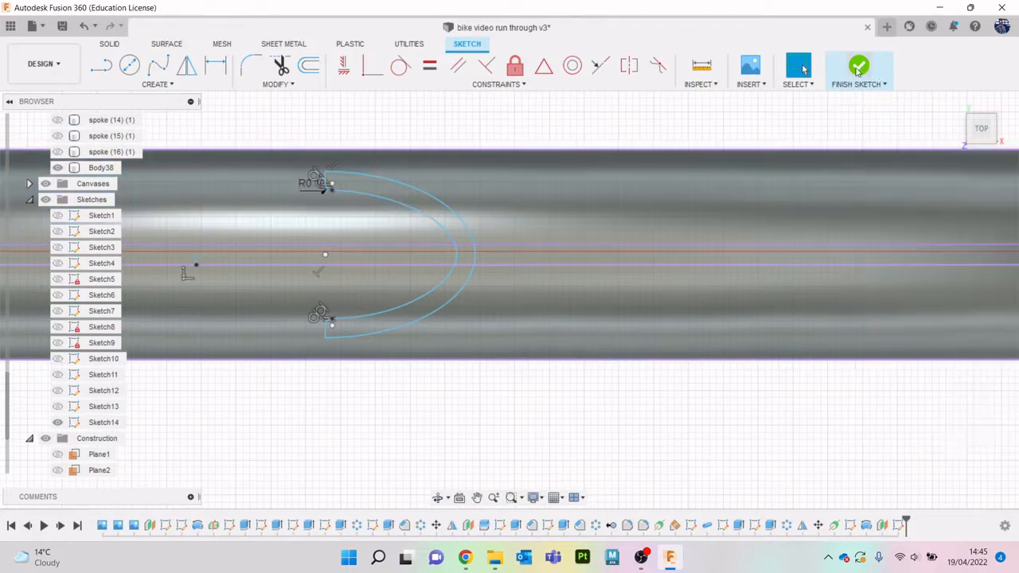
{"action": "left_click_drag", "start_coordinate": [975, 130], "coordinate": [971, 91]}
{"action": "scroll", "coordinate": [693, 321], "scroll_direction": "down", "scroll_amount": 4}
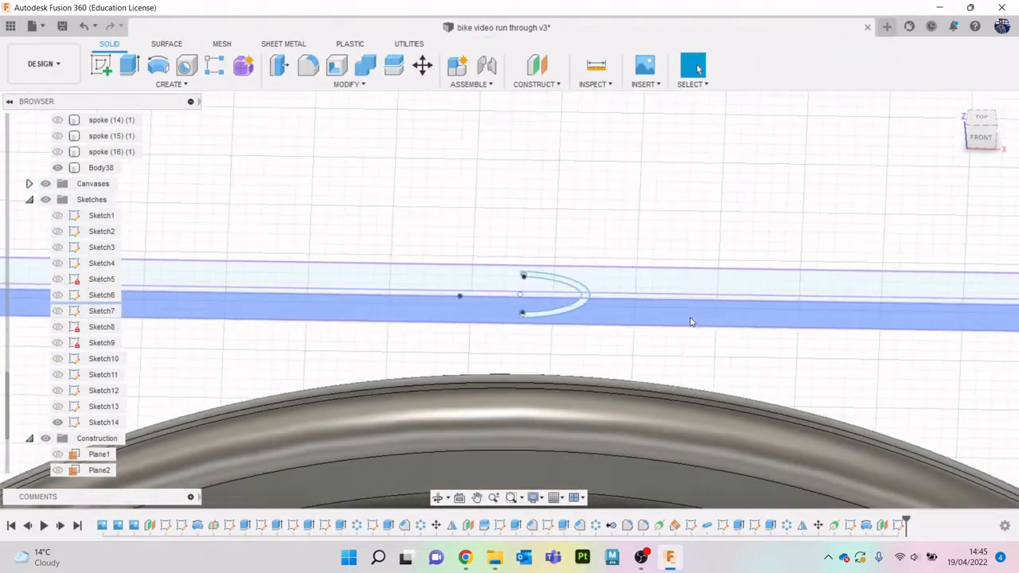
{"action": "middle_click_drag", "start_coordinate": [692, 319], "coordinate": [630, 169]}
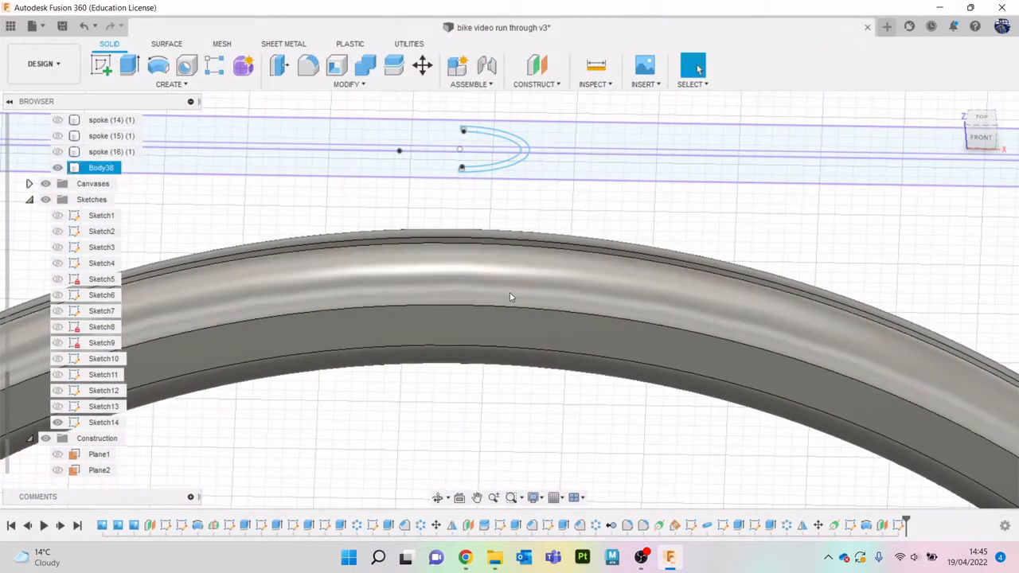
- Start an Emboss using all three profiles of the curved band in the tread sketch
{"action": "left_click", "coordinate": [146, 86]}
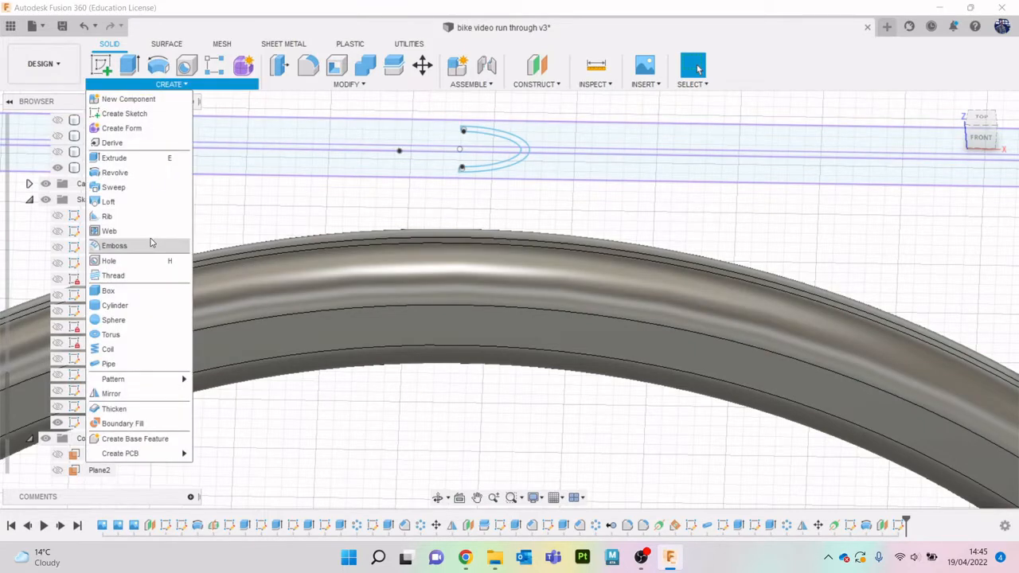
{"action": "left_click", "coordinate": [115, 246]}
{"action": "scroll", "coordinate": [529, 171], "scroll_direction": "up", "scroll_amount": 2}
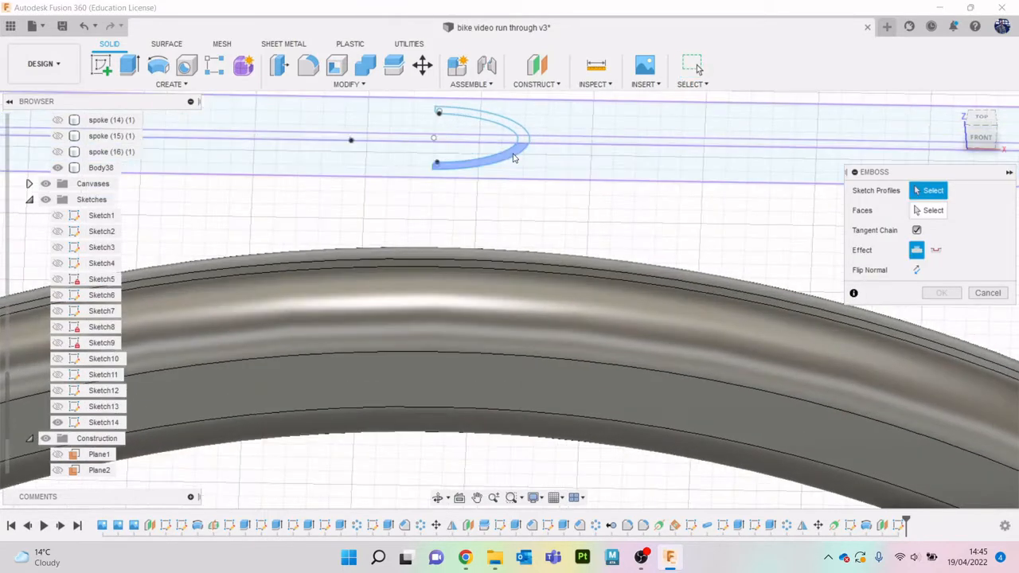
{"action": "left_click", "coordinate": [521, 155]}
{"action": "scroll", "coordinate": [532, 140], "scroll_direction": "up", "scroll_amount": 2}
{"action": "left_click", "coordinate": [529, 137]}
{"action": "left_click", "coordinate": [469, 111]}
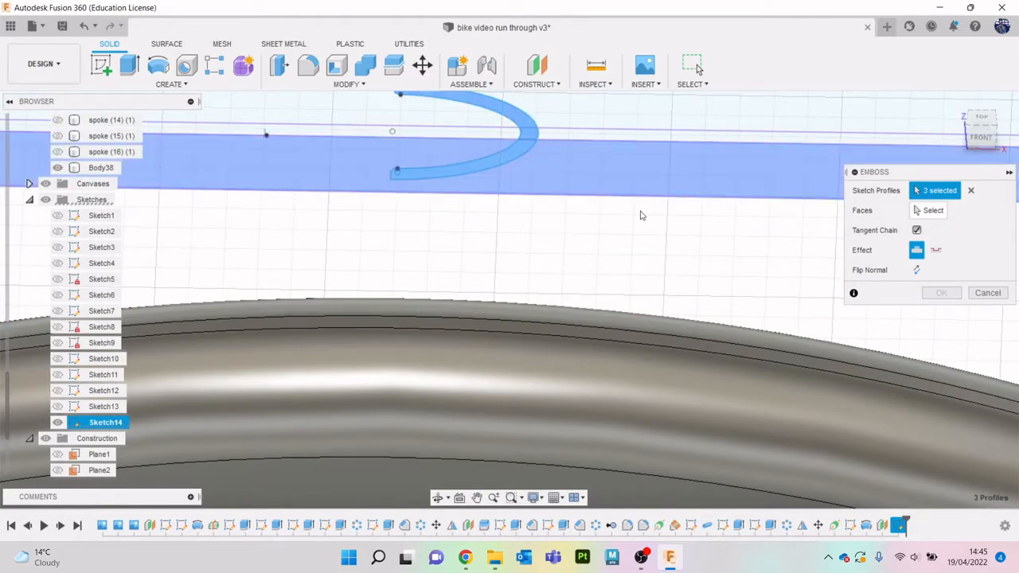
- Try to emboss the curved band onto the tyre's faces with Tangent Chain off and the Deboss effect
{"action": "left_click", "coordinate": [916, 211]}
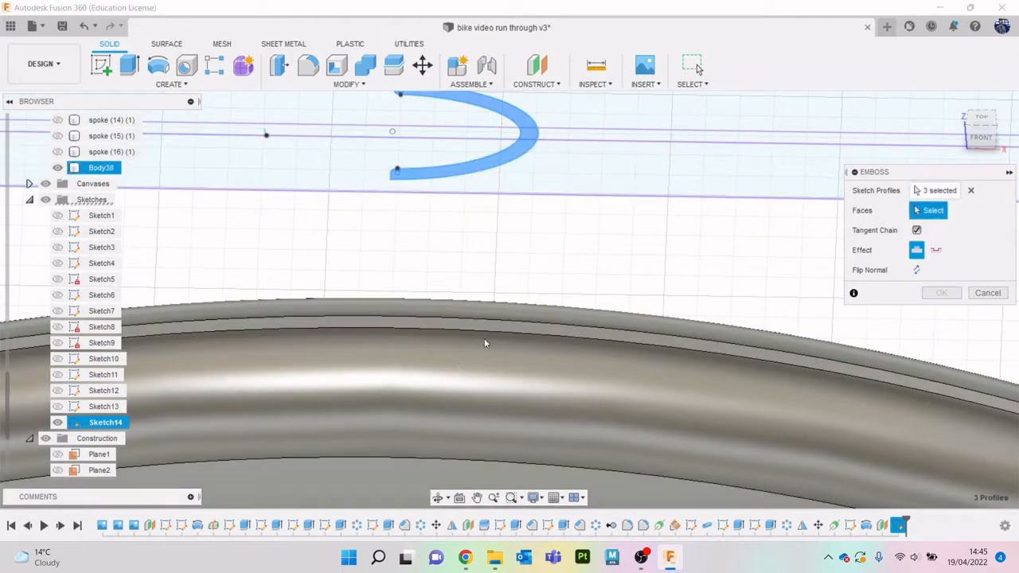
{"action": "left_click_drag", "start_coordinate": [982, 134], "coordinate": [980, 145]}
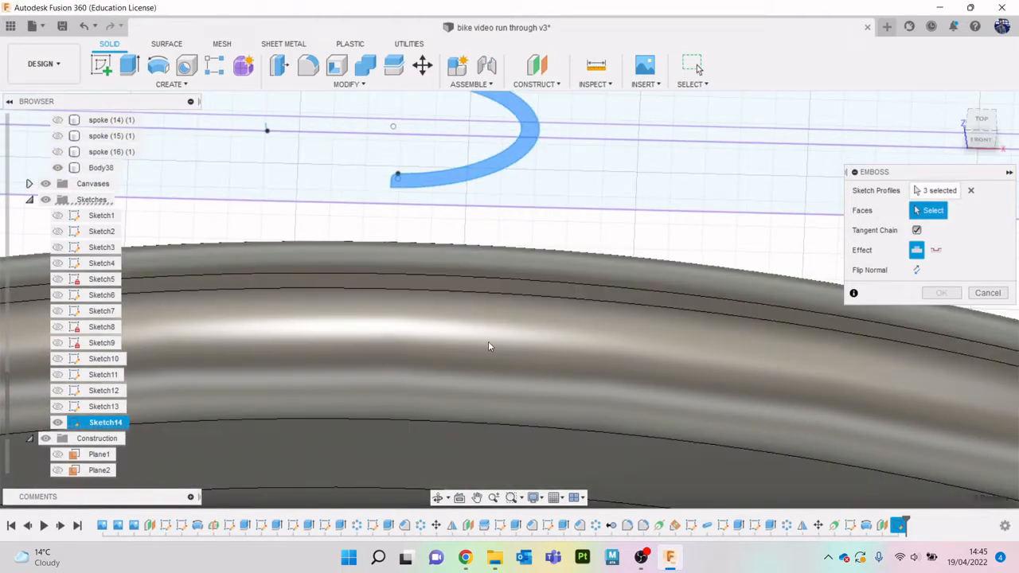
{"action": "left_click", "coordinate": [480, 291]}
{"action": "left_click", "coordinate": [502, 331]}
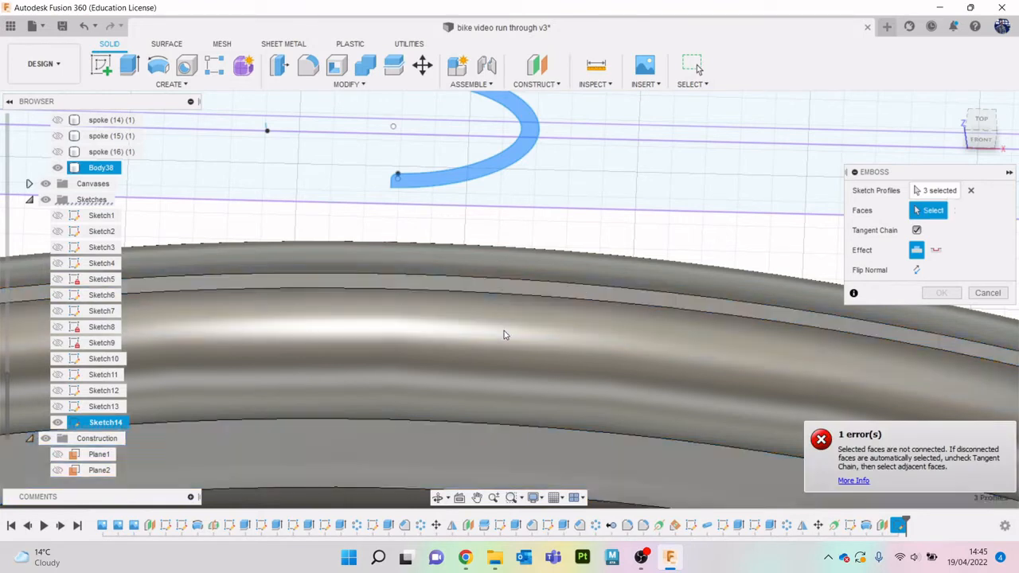
{"action": "scroll", "coordinate": [641, 258], "scroll_direction": "down", "scroll_amount": 5}
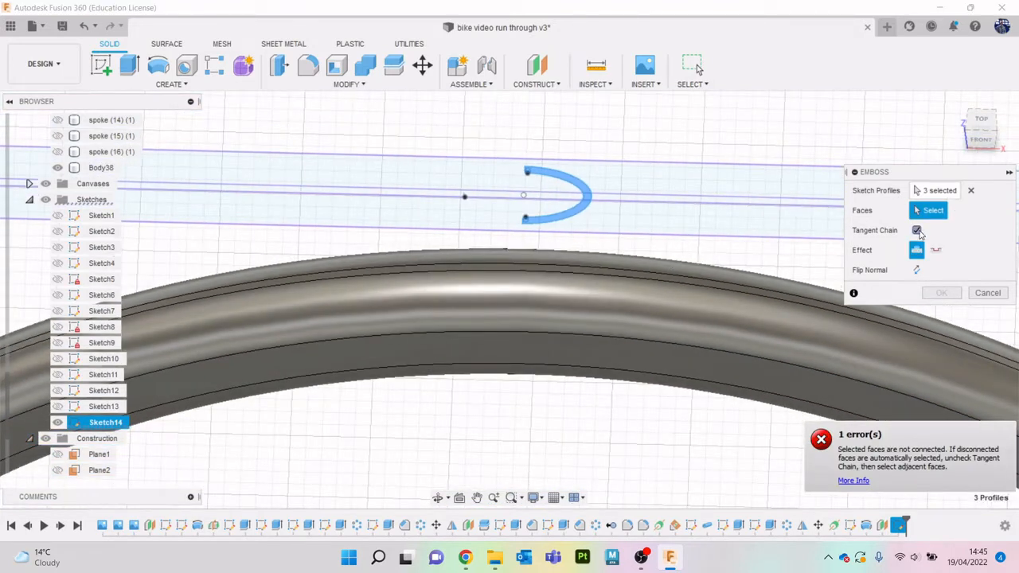
{"action": "left_click", "coordinate": [918, 230]}
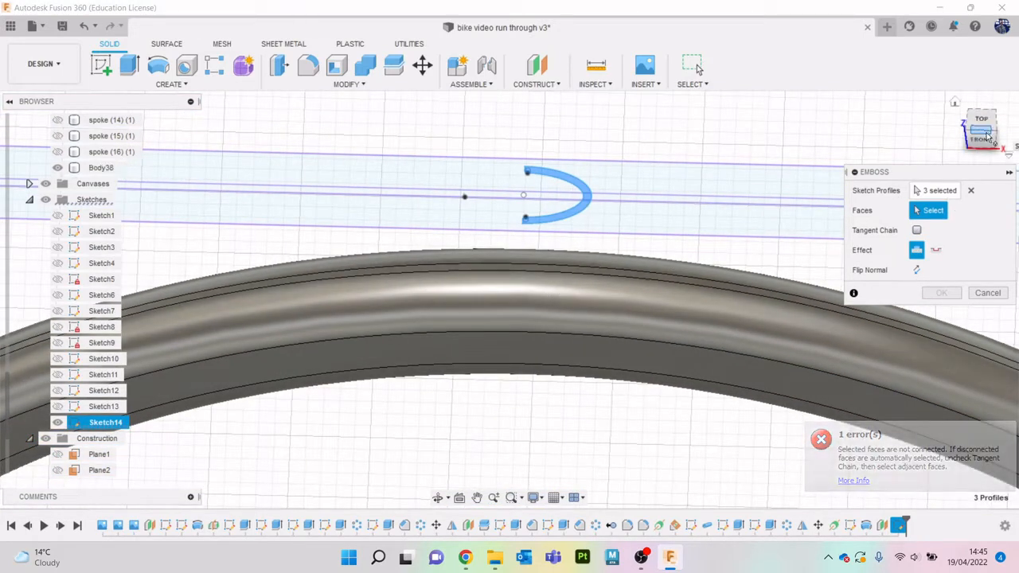
{"action": "left_click", "coordinate": [987, 137]}
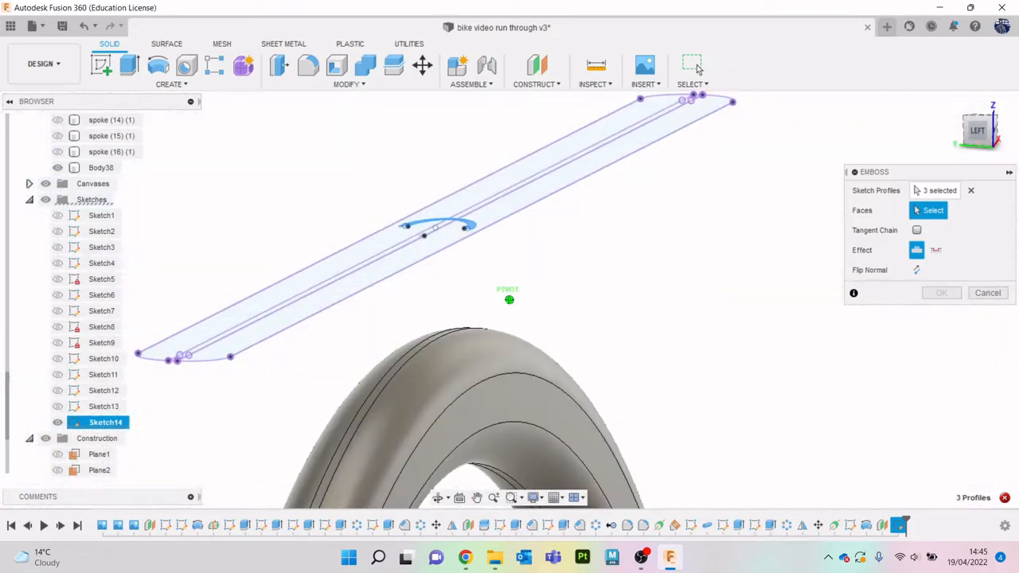
{"action": "scroll", "coordinate": [438, 366], "scroll_direction": "up", "scroll_amount": 5}
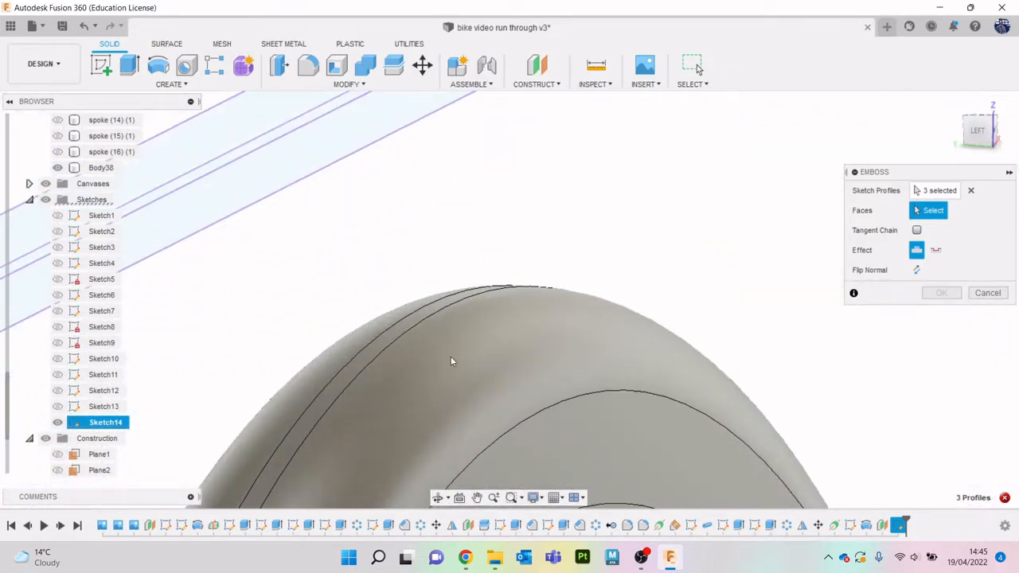
{"action": "left_click", "coordinate": [940, 252]}
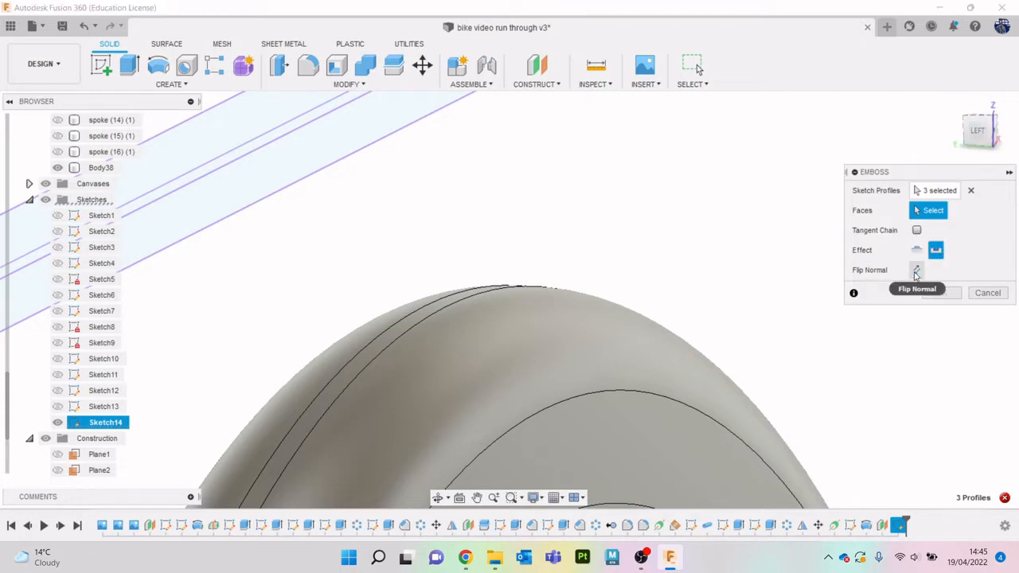
{"action": "left_click", "coordinate": [944, 293]}
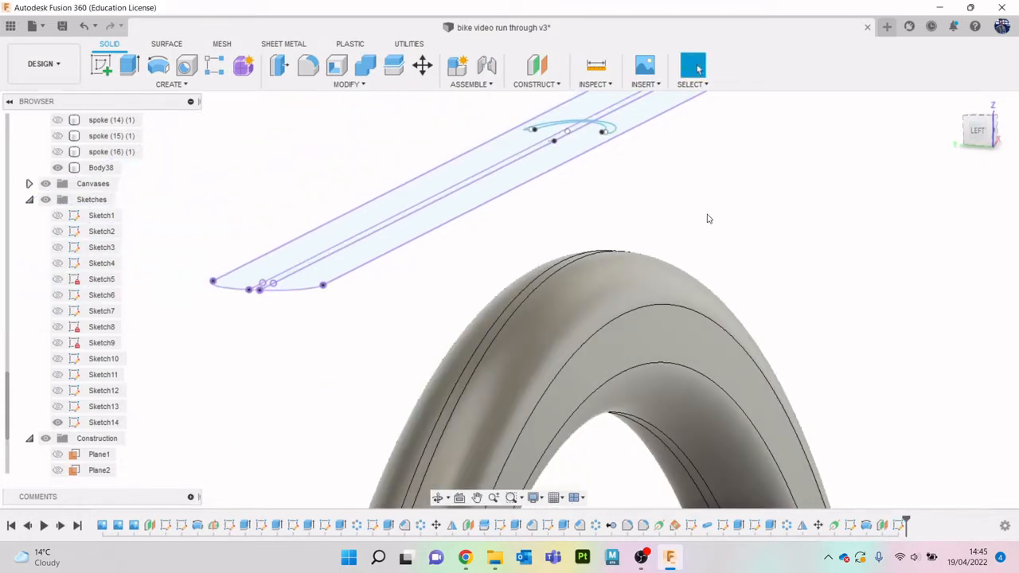
- Extrude all three profiles of the curved band 4.263 mm down into the top of the tyre as a cut
{"action": "mouse_move", "coordinate": [709, 219]}
{"action": "middle_mouse_down"}
{"action": "mouse_move", "coordinate": [530, 204]}
{"action": "mouse_move", "coordinate": [339, 139]}
{"action": "middle_mouse_up"}
{"action": "key", "text": "e"}
{"action": "scroll", "coordinate": [390, 137], "scroll_direction": "up", "scroll_amount": 5}
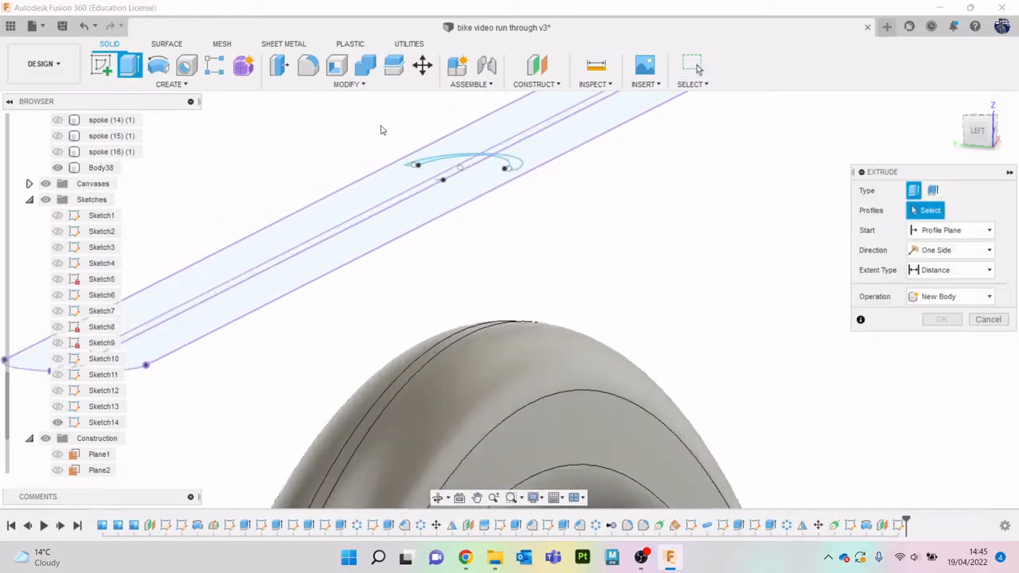
{"action": "scroll", "coordinate": [544, 173], "scroll_direction": "up", "scroll_amount": 2}
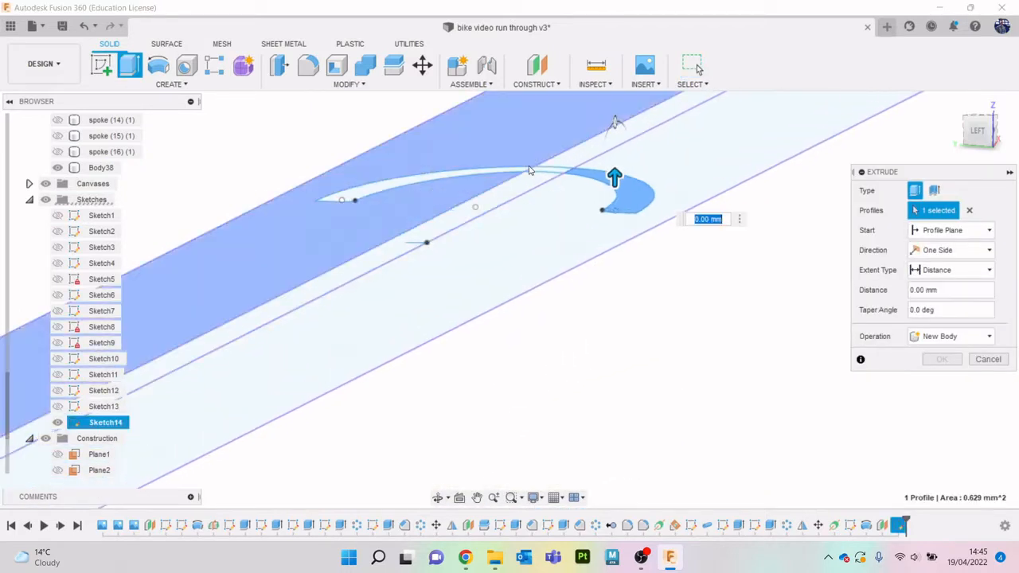
{"action": "left_click", "coordinate": [512, 171]}
{"action": "left_click", "coordinate": [547, 172]}
{"action": "scroll", "coordinate": [626, 283], "scroll_direction": "down", "scroll_amount": 2}
{"action": "scroll", "coordinate": [627, 283], "scroll_direction": "down", "scroll_amount": 3}
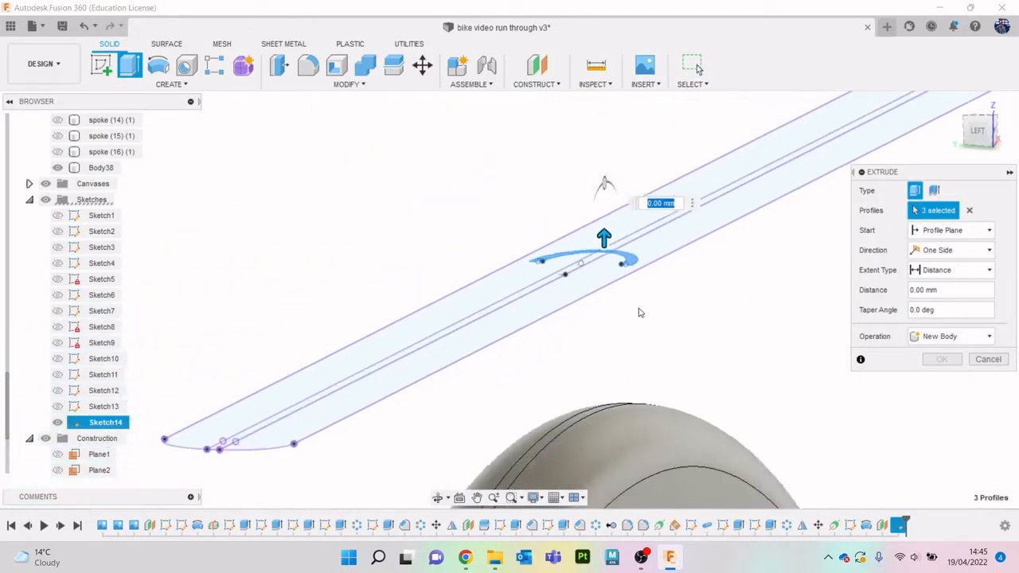
{"action": "left_click", "coordinate": [989, 130]}
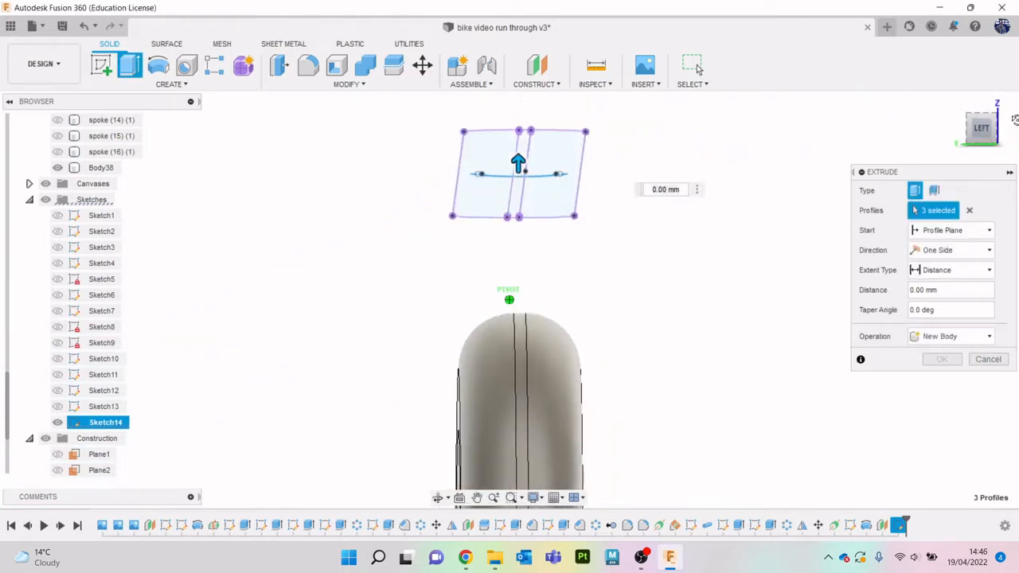
{"action": "left_click_drag", "start_coordinate": [981, 129], "coordinate": [981, 129]}
{"action": "mouse_move", "coordinate": [519, 161]}
{"action": "left_mouse_down"}
{"action": "mouse_move", "coordinate": [507, 339]}
{"action": "mouse_move", "coordinate": [519, 359]}
{"action": "mouse_move", "coordinate": [494, 183]}
{"action": "mouse_move", "coordinate": [498, 336]}
{"action": "left_mouse_up"}
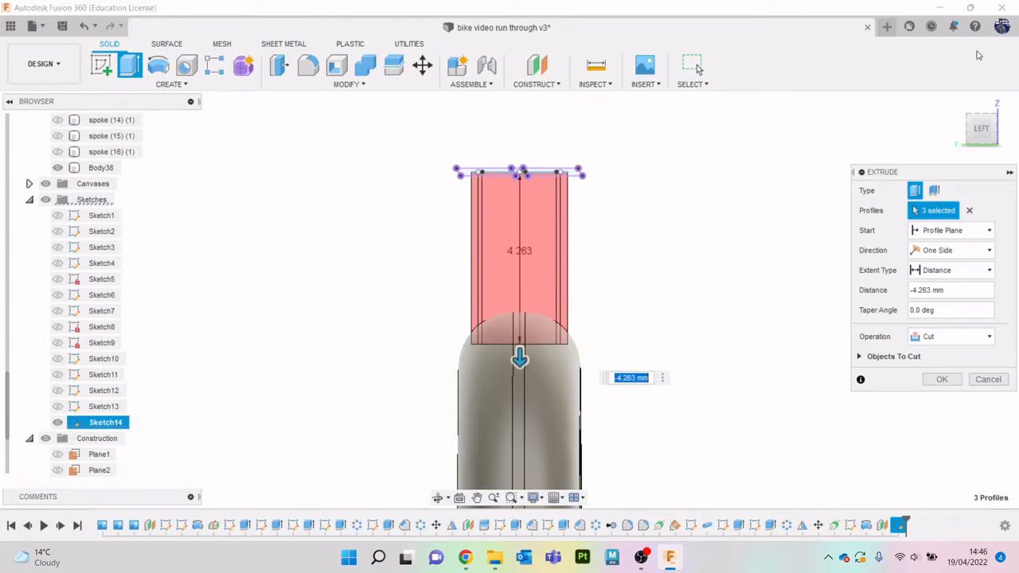
{"action": "mouse_move", "coordinate": [982, 129]}
{"action": "left_mouse_down"}
{"action": "mouse_move", "coordinate": [975, 109]}
{"action": "mouse_move", "coordinate": [973, 123]}
{"action": "mouse_move", "coordinate": [960, 109]}
{"action": "left_mouse_up"}
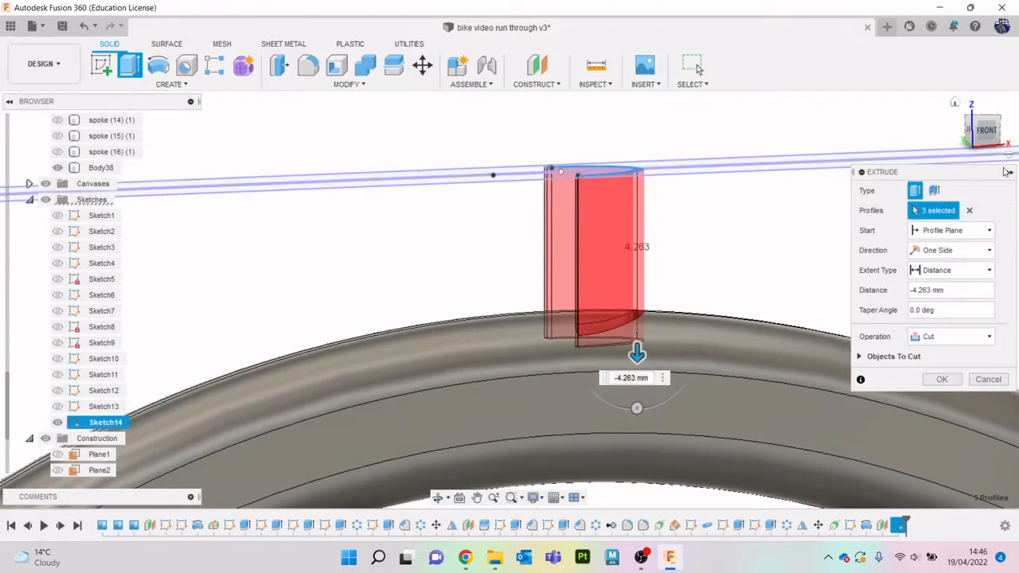
{"action": "left_click", "coordinate": [942, 379]}
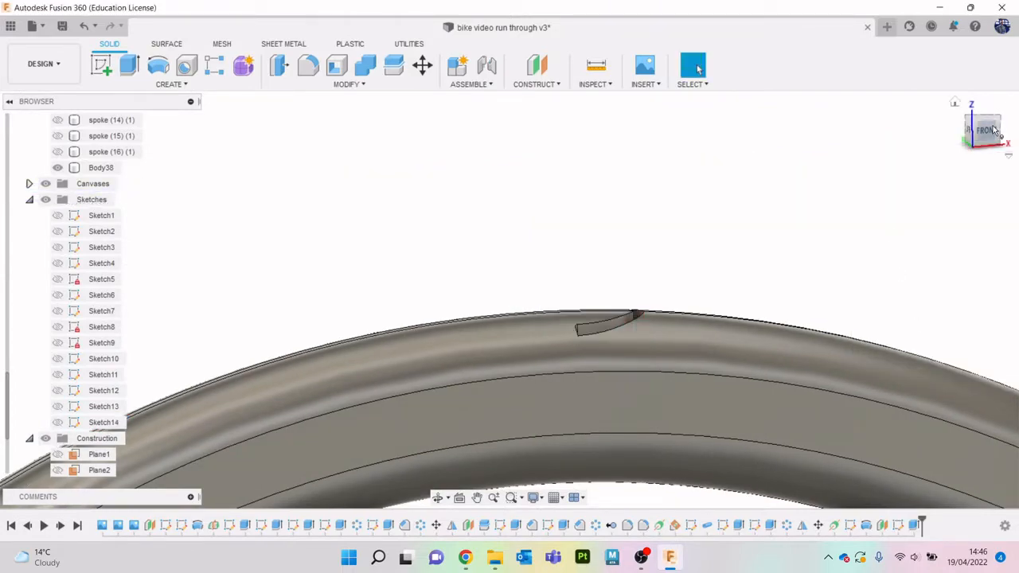
- Try to fillet the inner and outer rim edges of the curved groove together with a 0.469 mm radius
{"action": "mouse_move", "coordinate": [984, 142]}
{"action": "left_mouse_down"}
{"action": "mouse_move", "coordinate": [1007, 159]}
{"action": "mouse_move", "coordinate": [999, 152]}
{"action": "left_mouse_up"}
{"action": "middle_click_drag", "start_coordinate": [645, 315], "coordinate": [637, 292]}
{"action": "scroll", "coordinate": [564, 219], "scroll_direction": "up", "scroll_amount": 4}
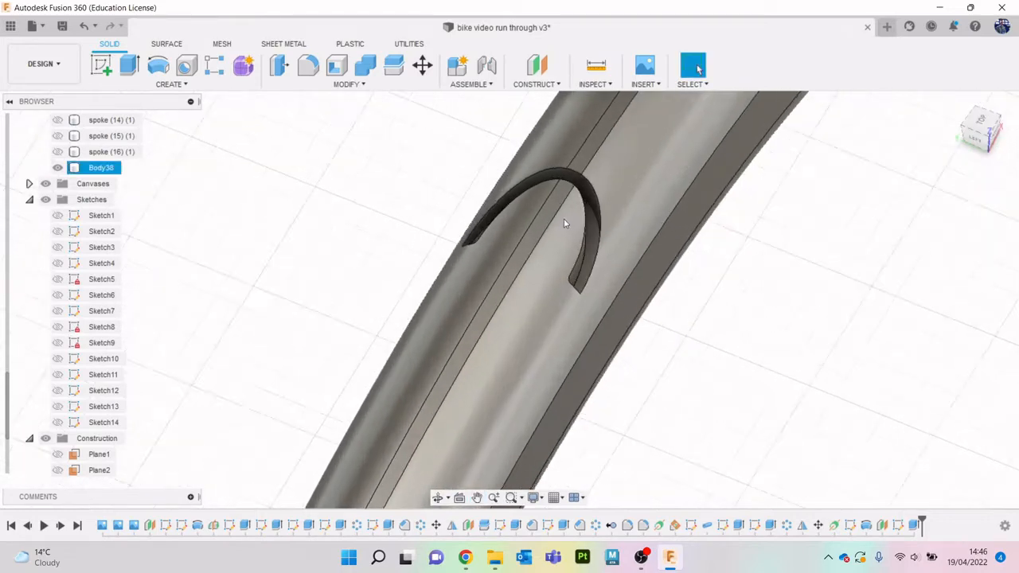
{"action": "left_click", "coordinate": [308, 65]}
{"action": "left_click", "coordinate": [616, 188]}
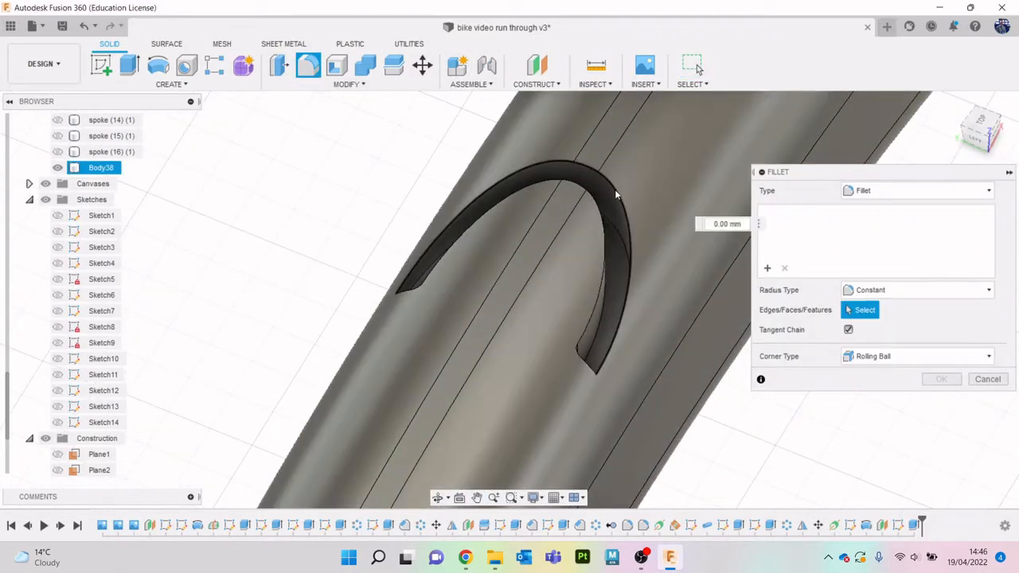
{"action": "left_click", "coordinate": [599, 301]}
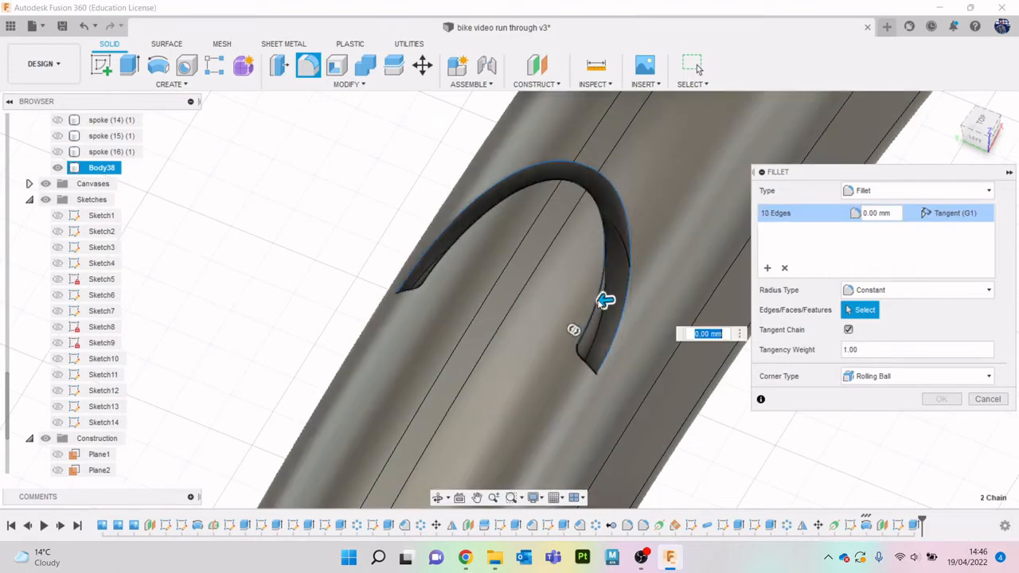
{"action": "left_click_drag", "start_coordinate": [605, 299], "coordinate": [600, 301]}
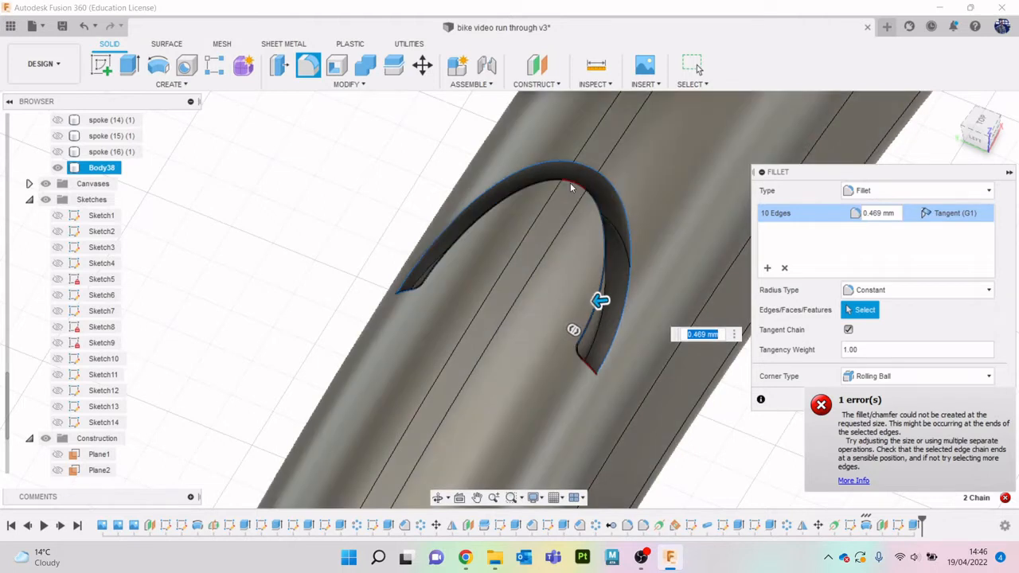
{"action": "left_click", "coordinate": [619, 189]}
{"action": "left_click_drag", "start_coordinate": [619, 190], "coordinate": [633, 194]}
{"action": "left_click", "coordinate": [977, 401]}
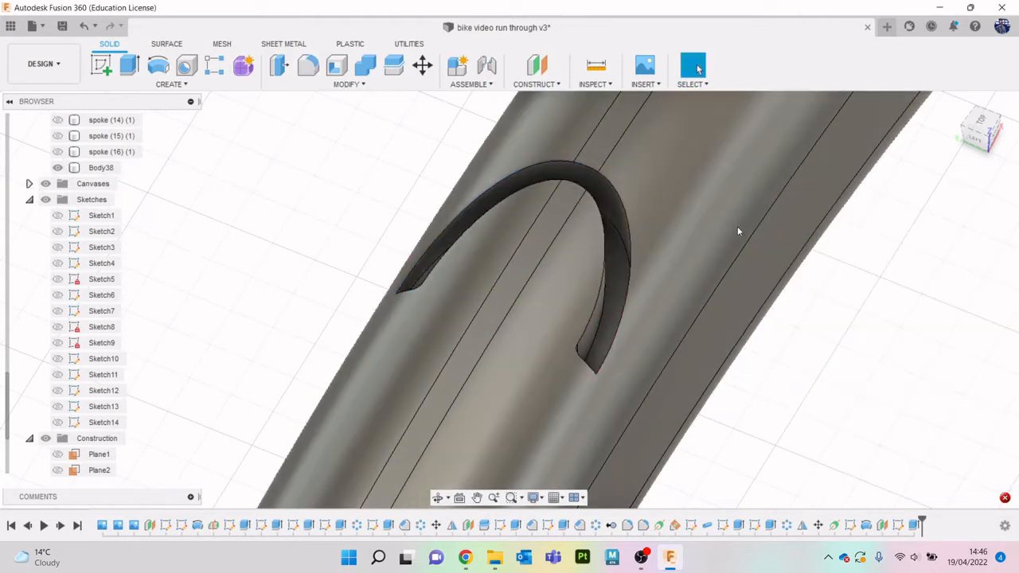
- Try to fillet a single outer rim edge of the groove with Tangent Chain off, and abandon the fillet
{"action": "left_click", "coordinate": [308, 66]}
{"action": "left_click", "coordinate": [849, 330]}
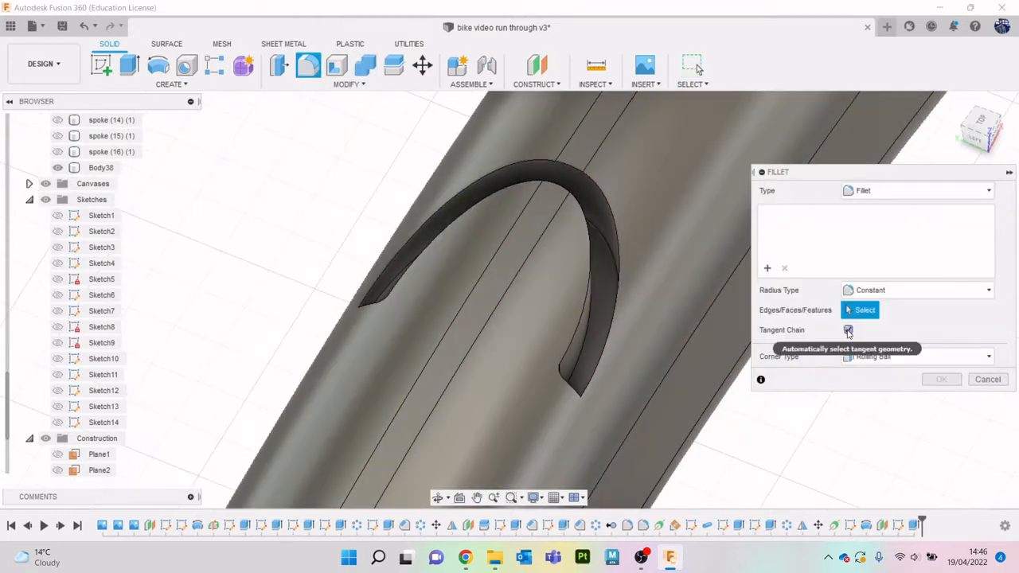
{"action": "left_click", "coordinate": [521, 161]}
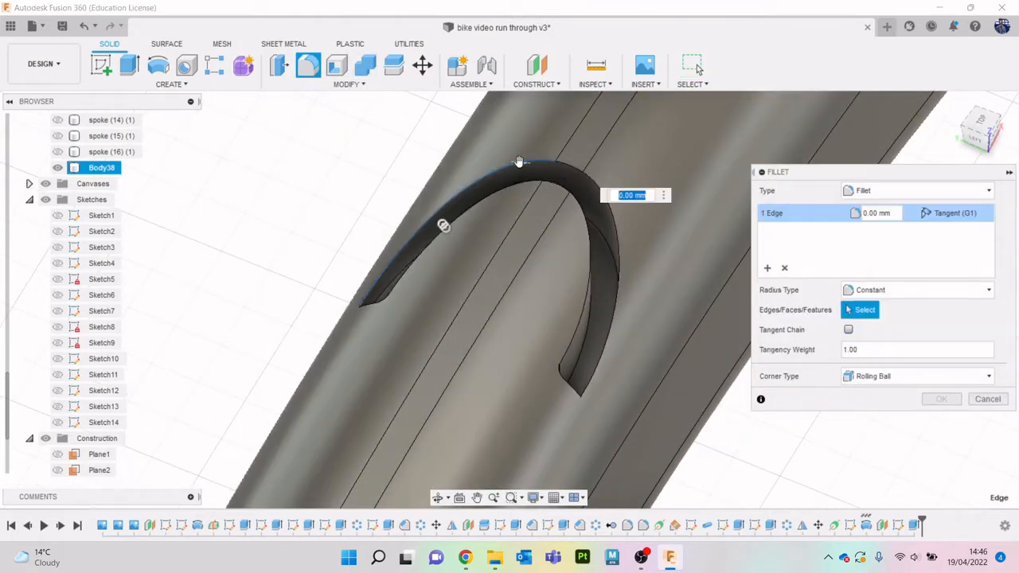
{"action": "mouse_move", "coordinate": [520, 164]}
{"action": "left_mouse_down"}
{"action": "mouse_move", "coordinate": [518, 154]}
{"action": "mouse_move", "coordinate": [515, 174]}
{"action": "left_mouse_up"}
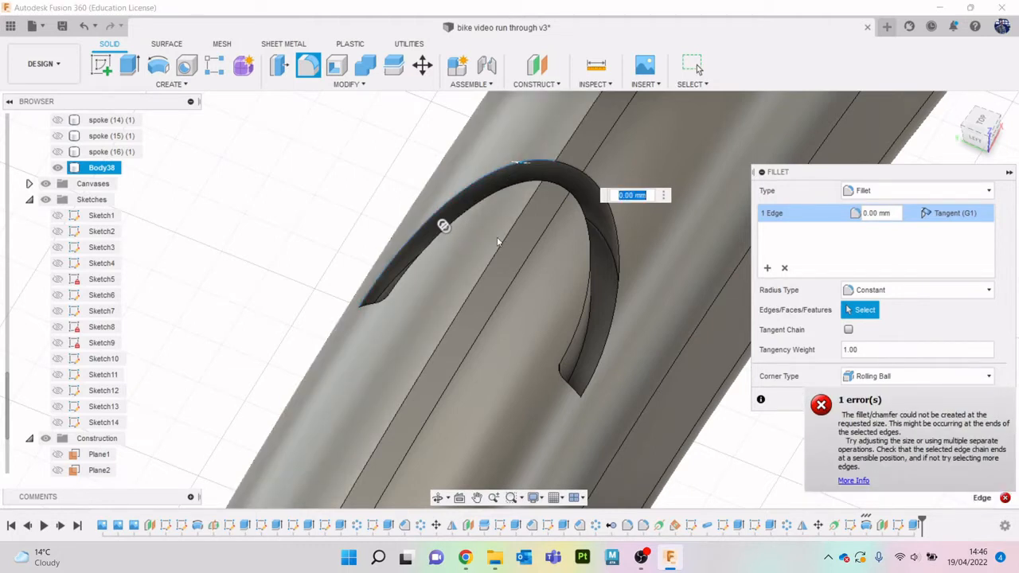
{"action": "scroll", "coordinate": [384, 300], "scroll_direction": "up", "scroll_amount": 5}
{"action": "scroll", "coordinate": [385, 299], "scroll_direction": "down", "scroll_amount": 3}
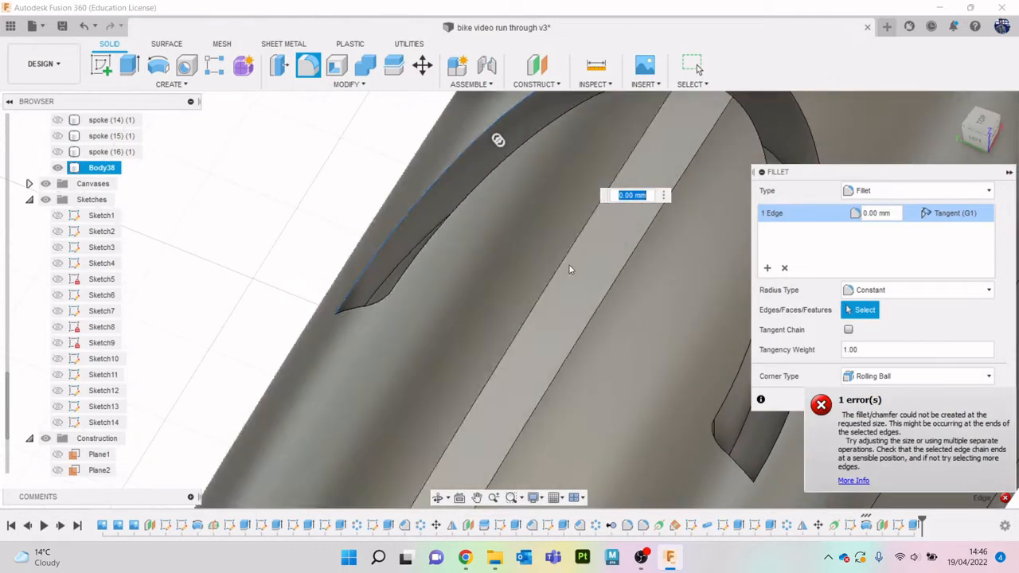
{"action": "left_click", "coordinate": [954, 428]}
{"action": "left_click", "coordinate": [982, 469]}
{"action": "left_click", "coordinate": [988, 401]}
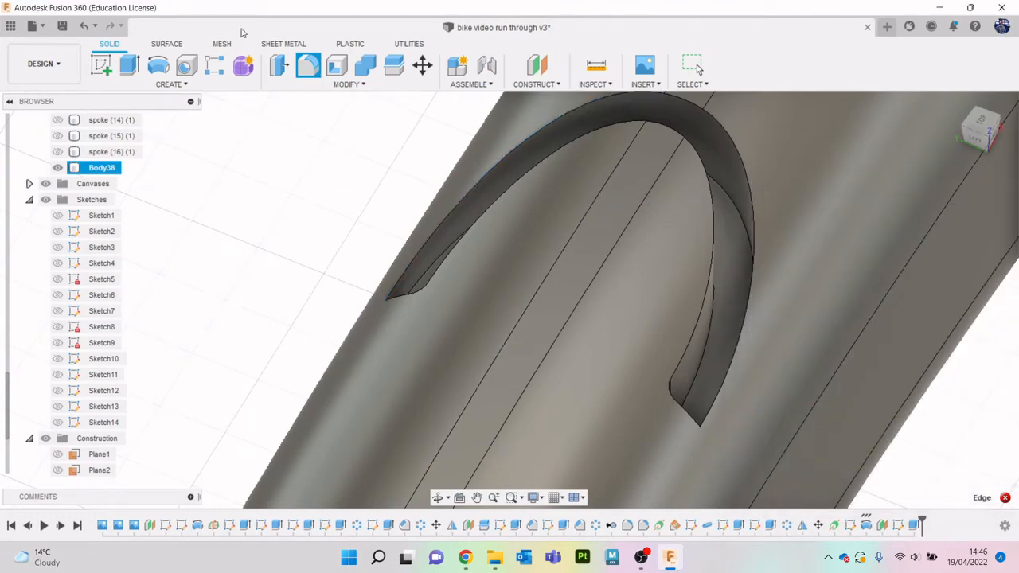
- Fillet the tangent chain of edges along the groove's inner rim with a 0.171 mm radius
{"action": "left_click", "coordinate": [635, 125]}
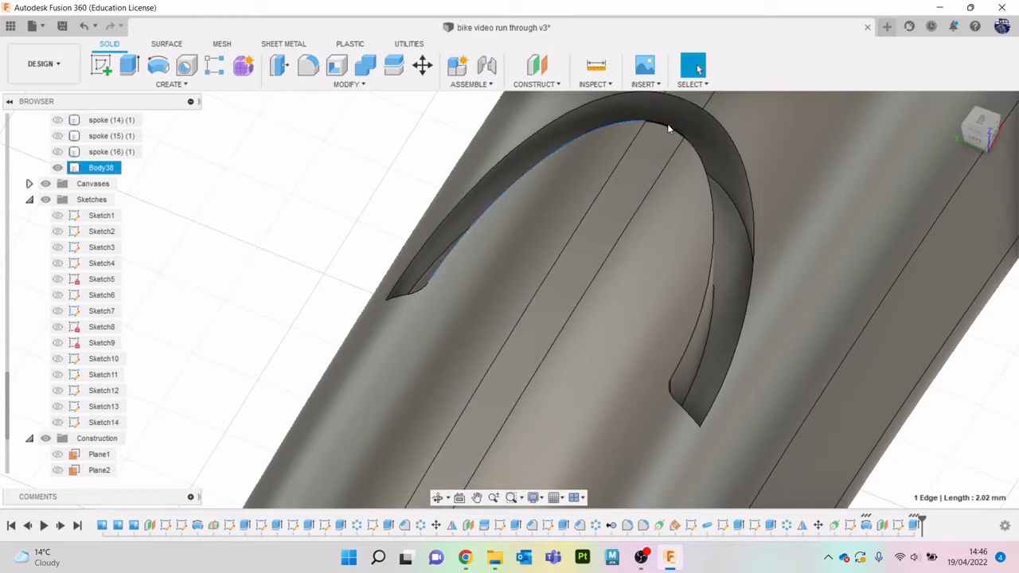
{"action": "left_click", "coordinate": [312, 70]}
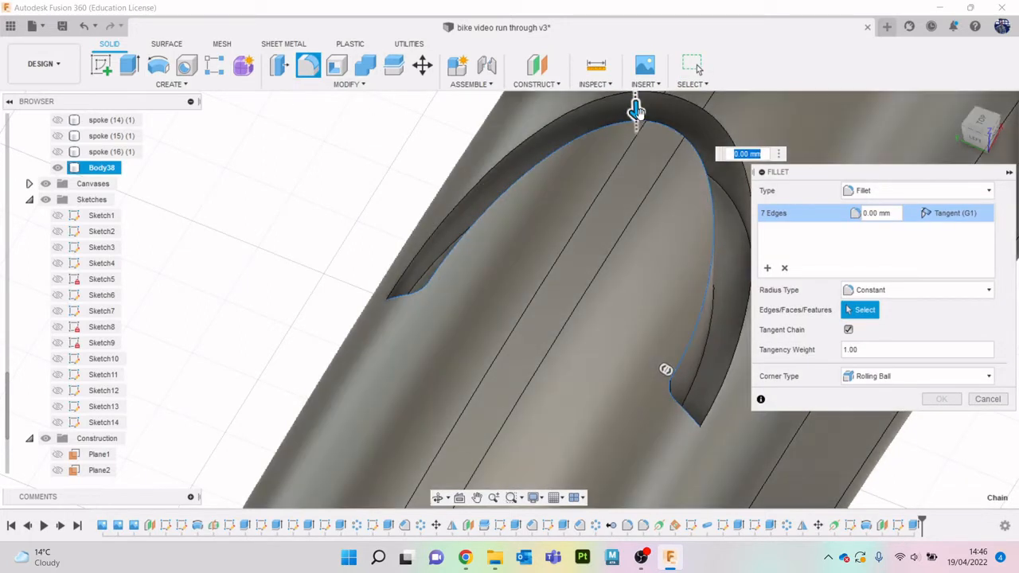
{"action": "mouse_move", "coordinate": [637, 110]}
{"action": "left_mouse_down"}
{"action": "mouse_move", "coordinate": [625, 132]}
{"action": "mouse_move", "coordinate": [635, 121]}
{"action": "left_mouse_up"}
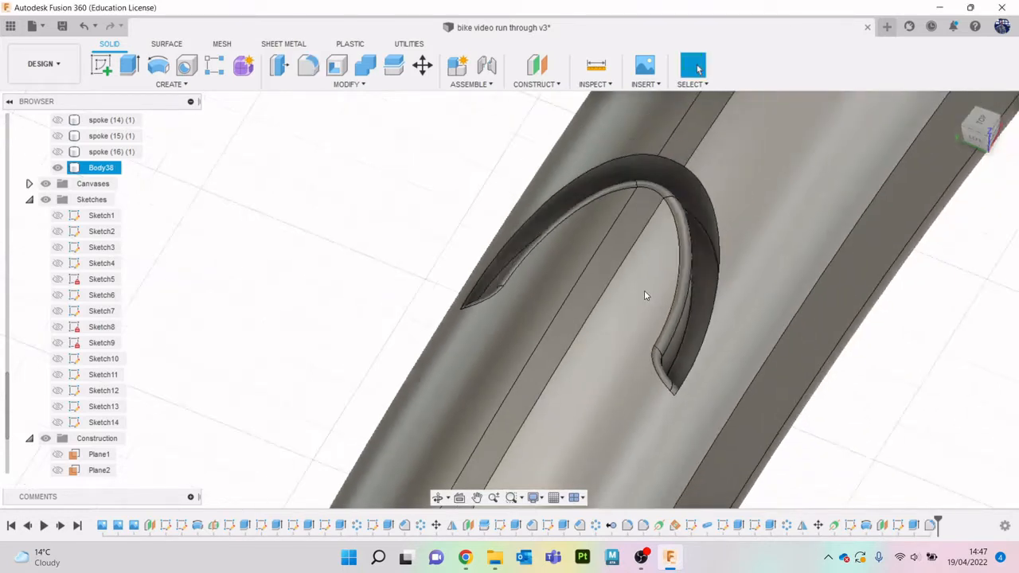
{"action": "scroll", "coordinate": [645, 291], "scroll_direction": "down", "scroll_amount": 4}
{"action": "scroll", "coordinate": [684, 280], "scroll_direction": "up", "scroll_amount": 6}
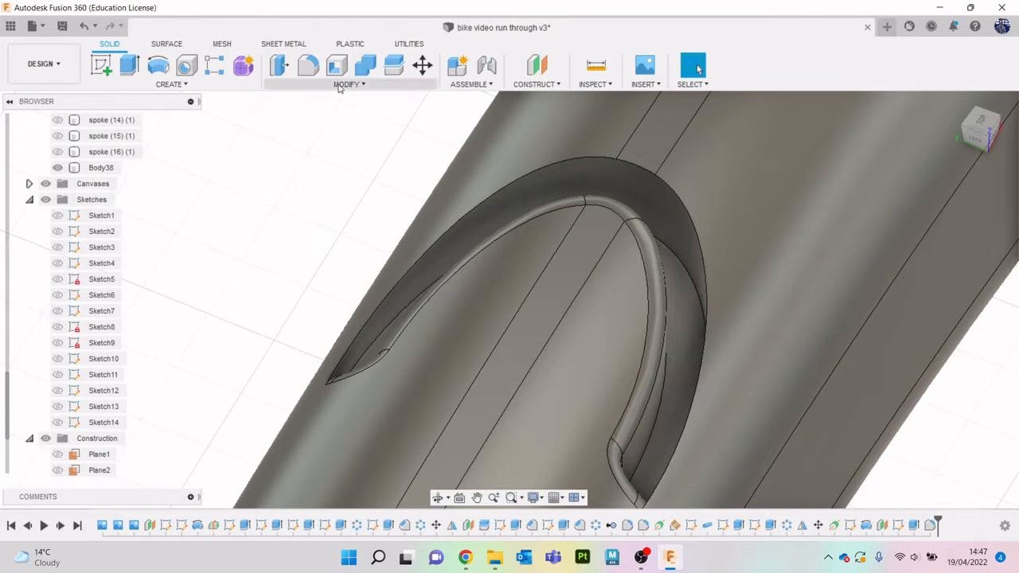
- Try to fillet the tangent chain along the groove's outer rim with a radius of about 0.82 mm
{"action": "left_click", "coordinate": [308, 66]}
{"action": "left_click", "coordinate": [594, 161]}
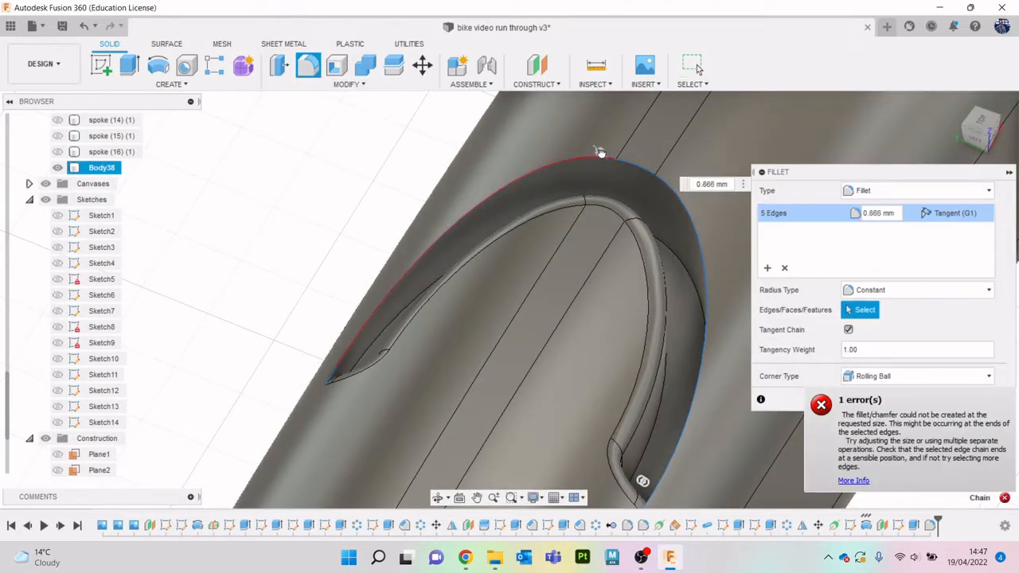
{"action": "left_click_drag", "start_coordinate": [613, 215], "coordinate": [613, 211]}
{"action": "mouse_move", "coordinate": [982, 130]}
{"action": "left_mouse_down"}
{"action": "mouse_move", "coordinate": [963, 148]}
{"action": "mouse_move", "coordinate": [959, 137]}
{"action": "mouse_move", "coordinate": [980, 144]}
{"action": "left_mouse_up"}
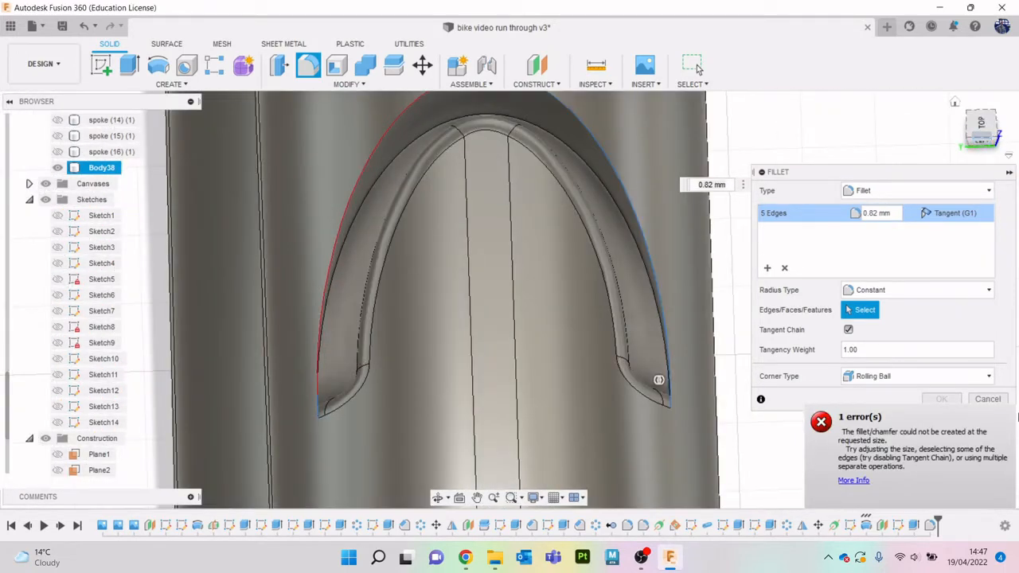
{"action": "left_click", "coordinate": [988, 399]}
{"action": "scroll", "coordinate": [424, 285], "scroll_direction": "down", "scroll_amount": 3}
{"action": "scroll", "coordinate": [445, 183], "scroll_direction": "up", "scroll_amount": 4}
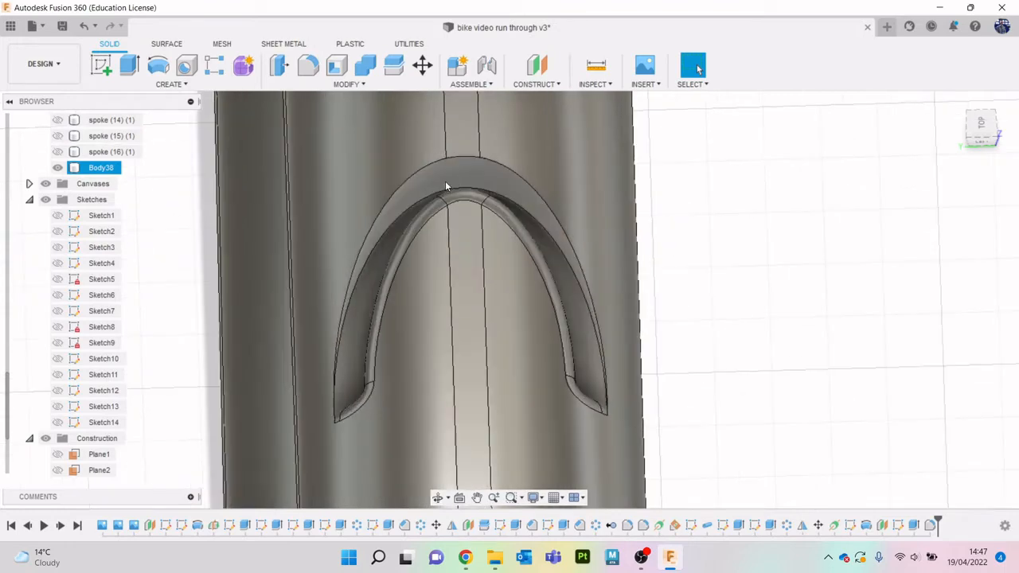
- Delete the fillet on the groove's inner rim from the design history
{"action": "left_click_drag", "start_coordinate": [979, 131], "coordinate": [952, 131]}
{"action": "middle_click_drag", "start_coordinate": [435, 304], "coordinate": [450, 276]}
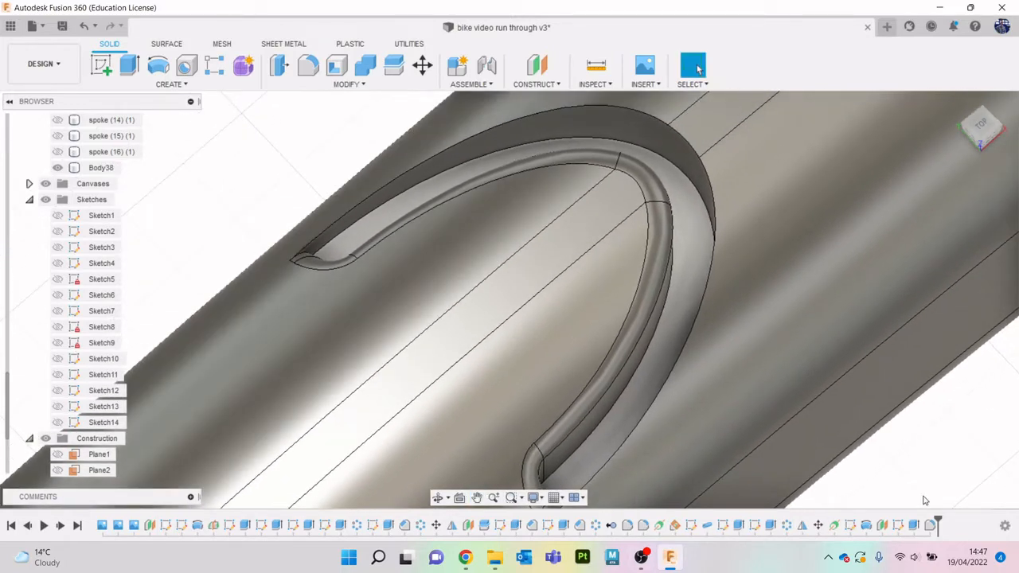
{"action": "right_click", "coordinate": [930, 525]}
{"action": "left_click", "coordinate": [928, 435]}
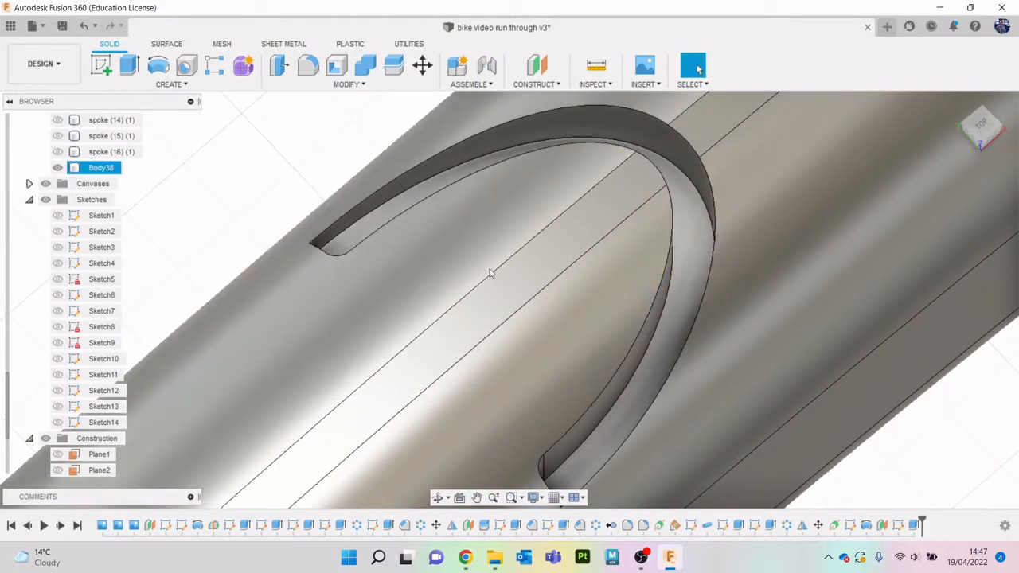
- Start a fillet of about 0.037 mm radius on the vertical corner edge inside one end of the tread groove
{"action": "left_click_drag", "start_coordinate": [982, 133], "coordinate": [740, 182]}
{"action": "left_click", "coordinate": [740, 182]}
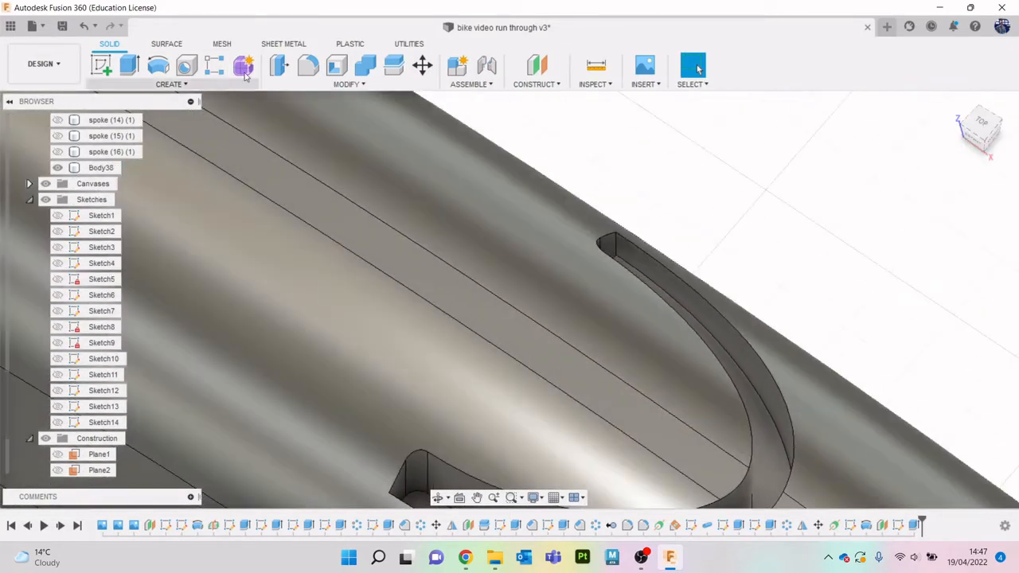
{"action": "left_click", "coordinate": [308, 66]}
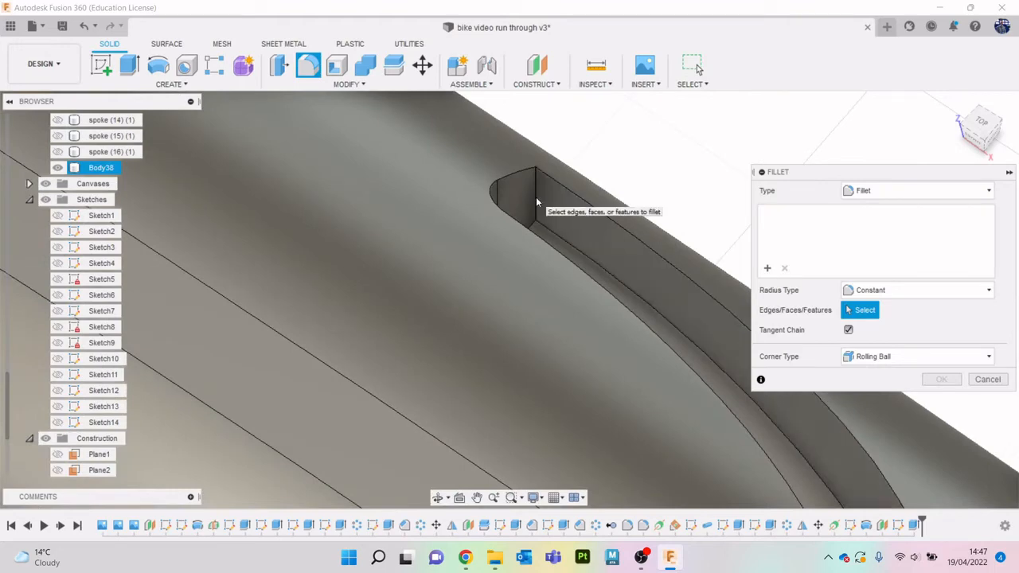
{"action": "left_click", "coordinate": [536, 201]}
{"action": "left_click_drag", "start_coordinate": [539, 208], "coordinate": [540, 214]}
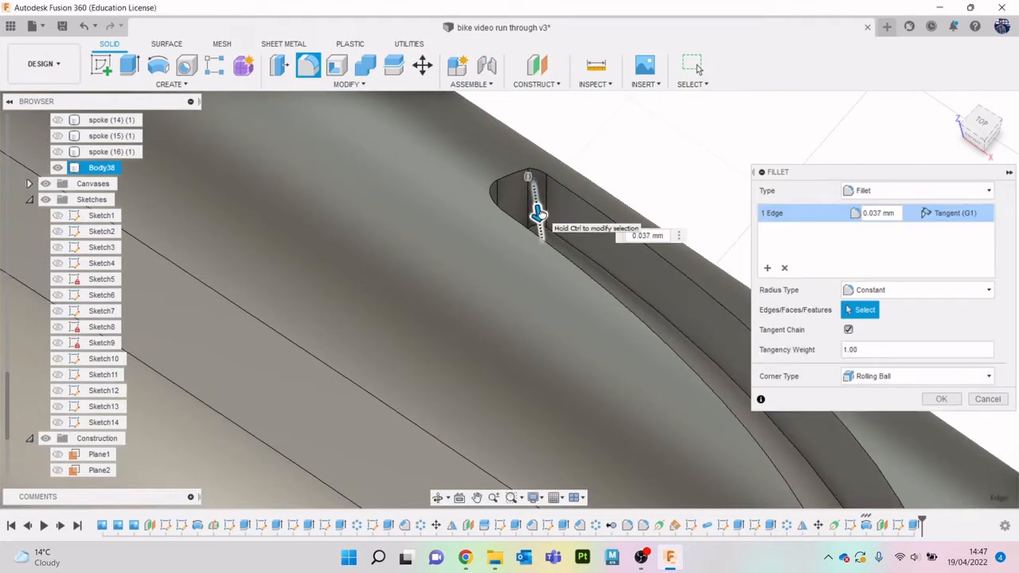
{"action": "scroll", "coordinate": [558, 311], "scroll_direction": "down", "scroll_amount": 5}
{"action": "middle_click_drag", "start_coordinate": [548, 325], "coordinate": [564, 223]}
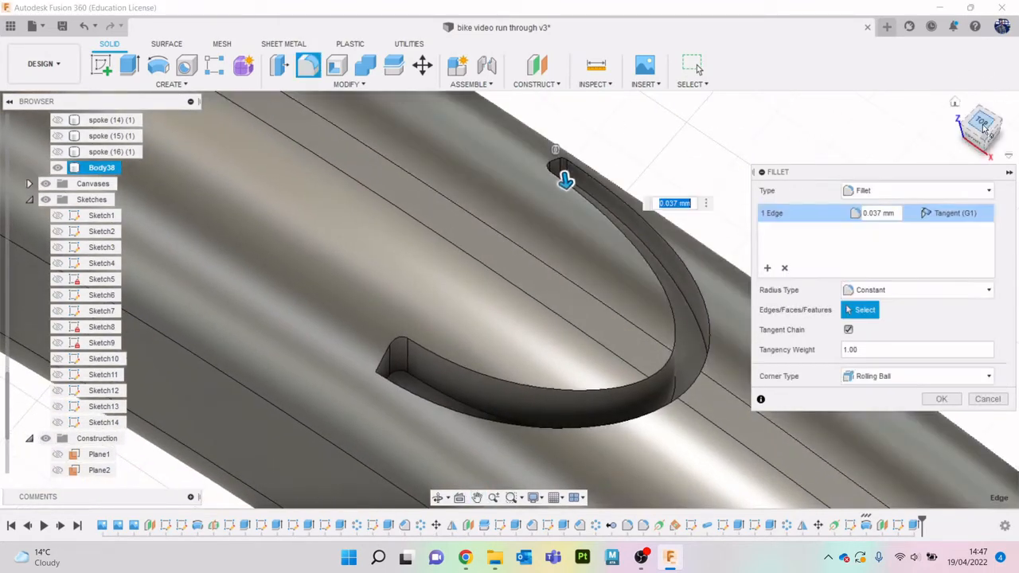
- Add the matching vertical corner edge at the groove's other end to the fillet and apply it to both edges
{"action": "left_click_drag", "start_coordinate": [985, 136], "coordinate": [470, 357]}
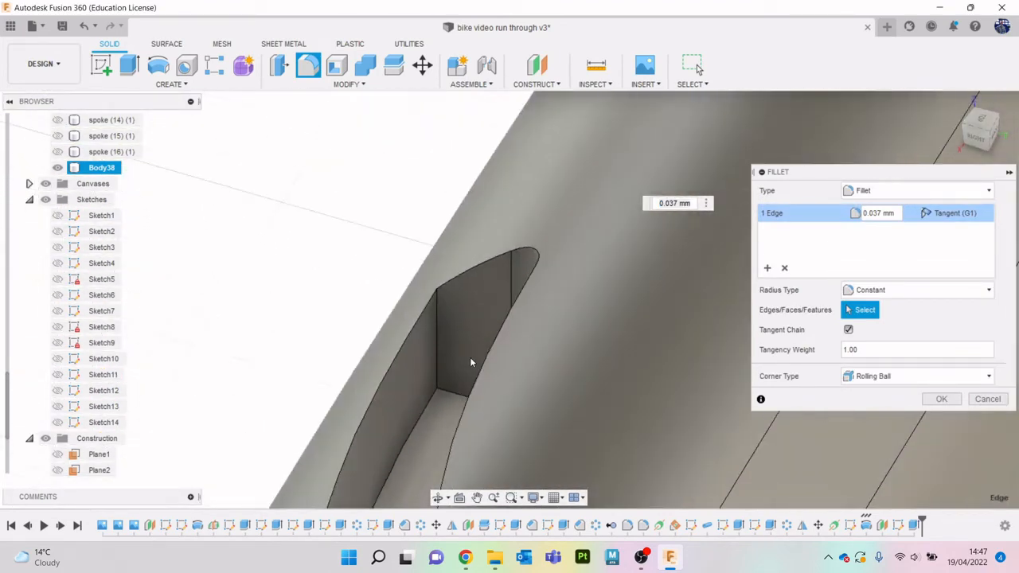
{"action": "scroll", "coordinate": [534, 345], "scroll_direction": "down", "scroll_amount": 5}
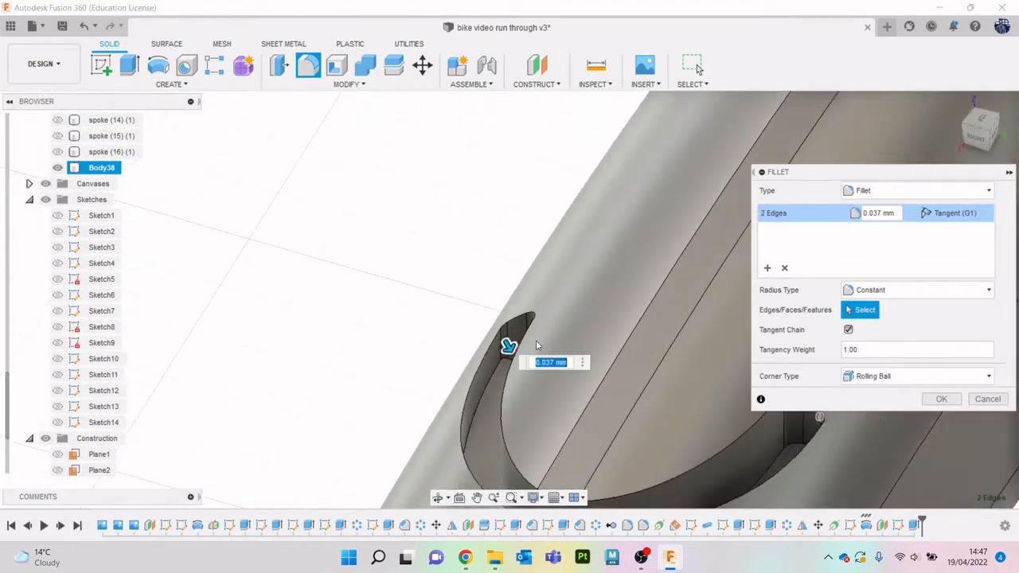
{"action": "middle_click_drag", "start_coordinate": [580, 338], "coordinate": [544, 241]}
{"action": "mouse_move", "coordinate": [470, 255]}
{"action": "left_mouse_down"}
{"action": "mouse_move", "coordinate": [467, 245]}
{"action": "mouse_move", "coordinate": [472, 273]}
{"action": "left_mouse_up"}
{"action": "left_click", "coordinate": [939, 399]}
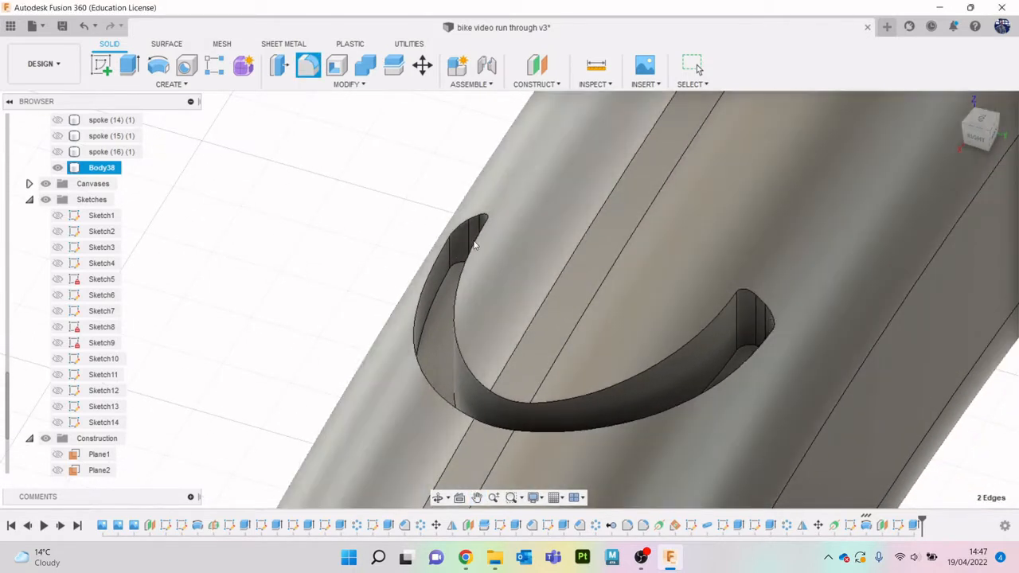
- Fillet the edges around the groove's floor face with a radius of about 0.034 mm
{"action": "left_click", "coordinate": [309, 66]}
{"action": "scroll", "coordinate": [431, 233], "scroll_direction": "up", "scroll_amount": 3}
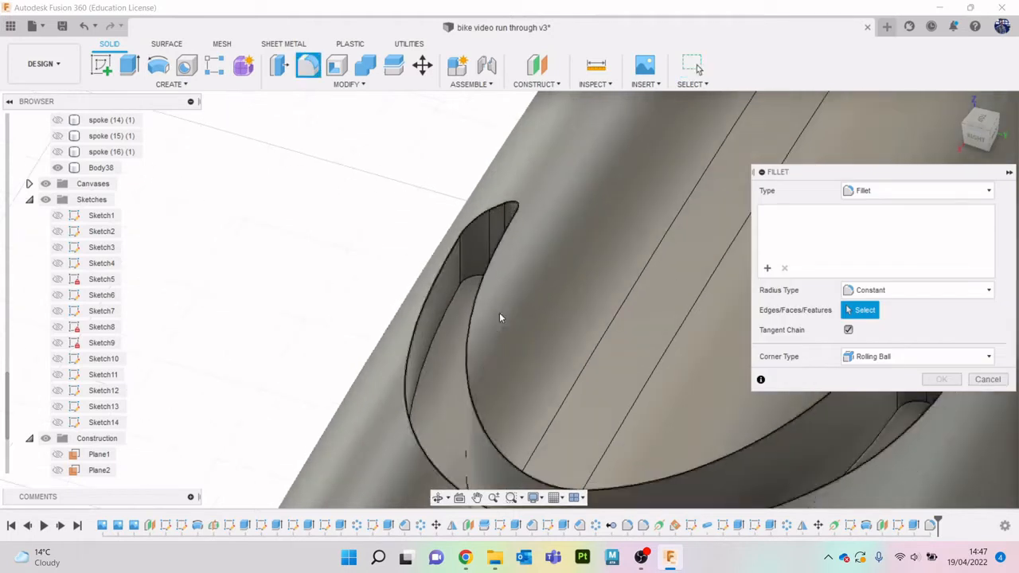
{"action": "middle_click_drag", "start_coordinate": [560, 318], "coordinate": [608, 267]}
{"action": "left_click", "coordinate": [494, 348]}
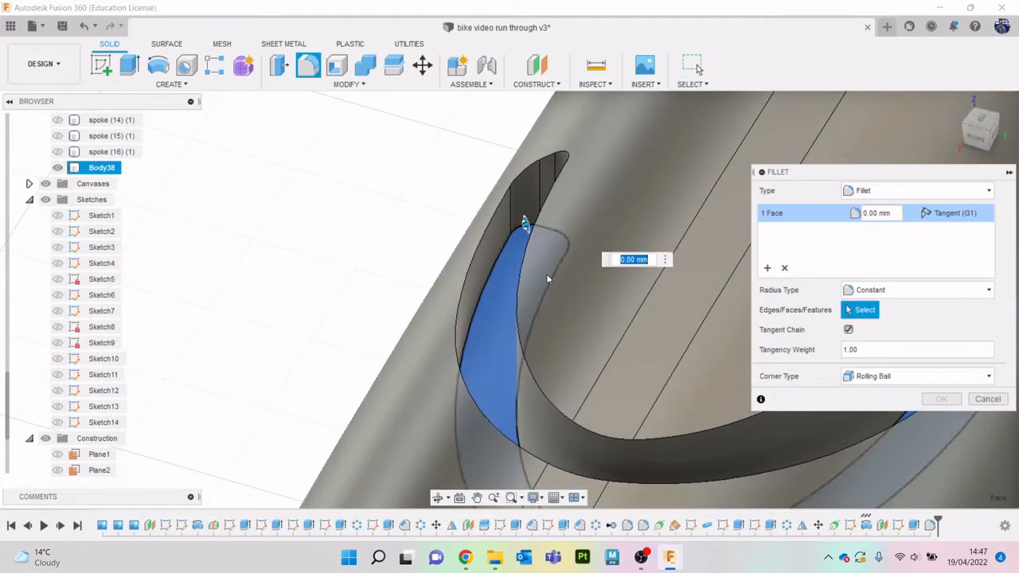
{"action": "left_click_drag", "start_coordinate": [526, 223], "coordinate": [526, 223]}
{"action": "left_click", "coordinate": [943, 399]}
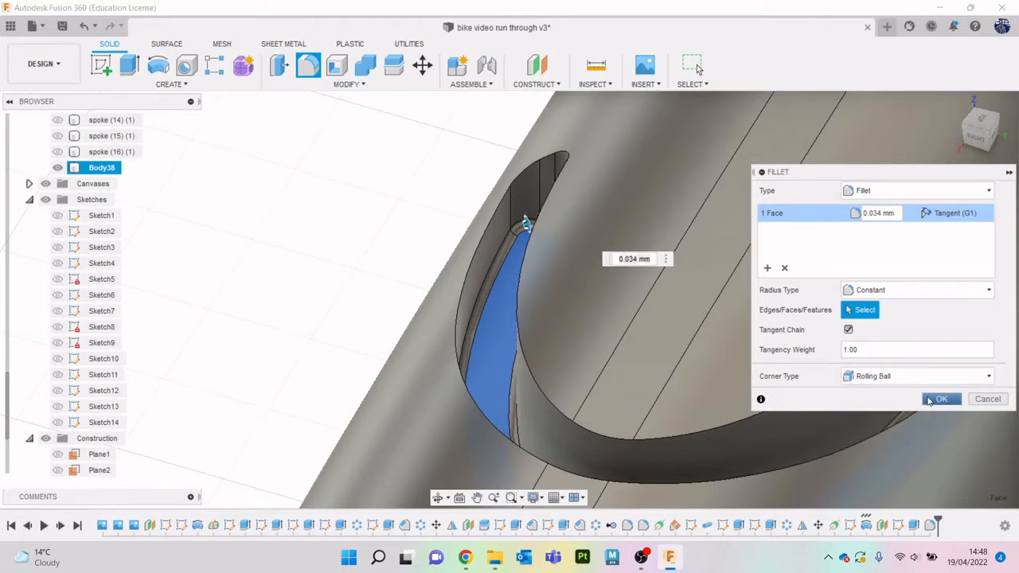
- Fillet the full tangent chain of the groove's outer rim edges with a radius of about 0.113 mm
{"action": "middle_click_drag", "start_coordinate": [685, 313], "coordinate": [526, 250]}
{"action": "left_click_drag", "start_coordinate": [965, 143], "coordinate": [987, 125]}
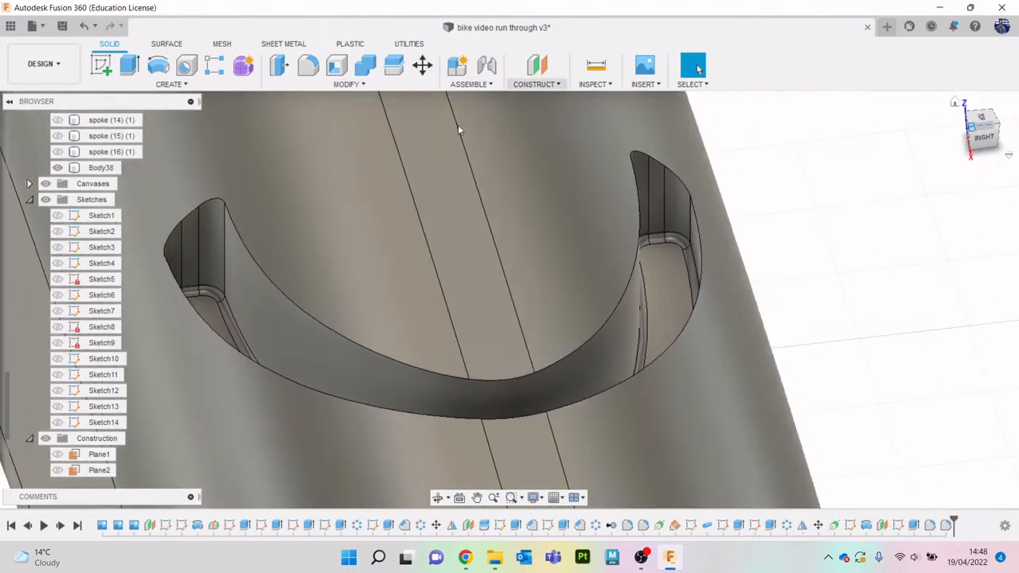
{"action": "left_click", "coordinate": [309, 65]}
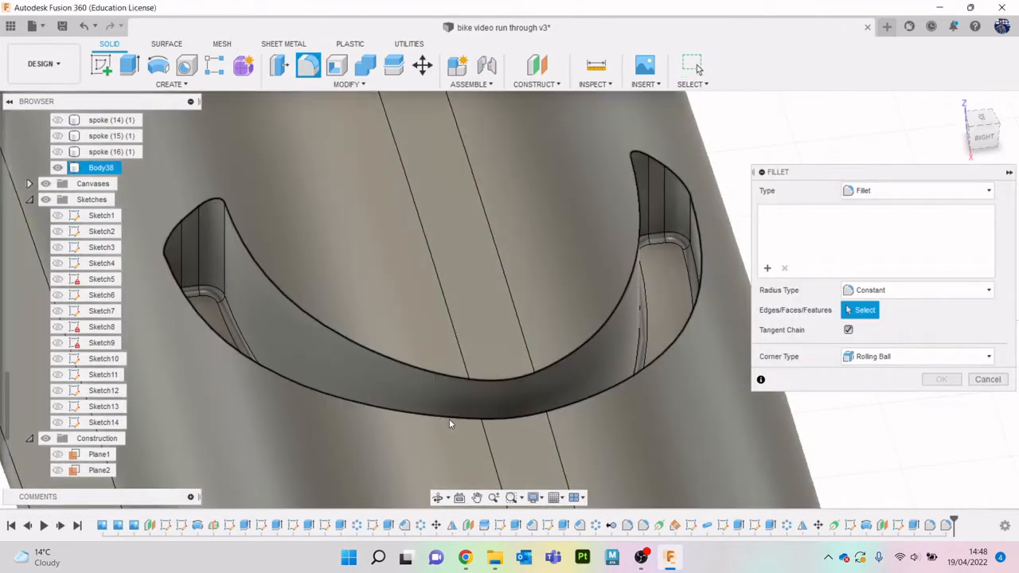
{"action": "left_click", "coordinate": [449, 419]}
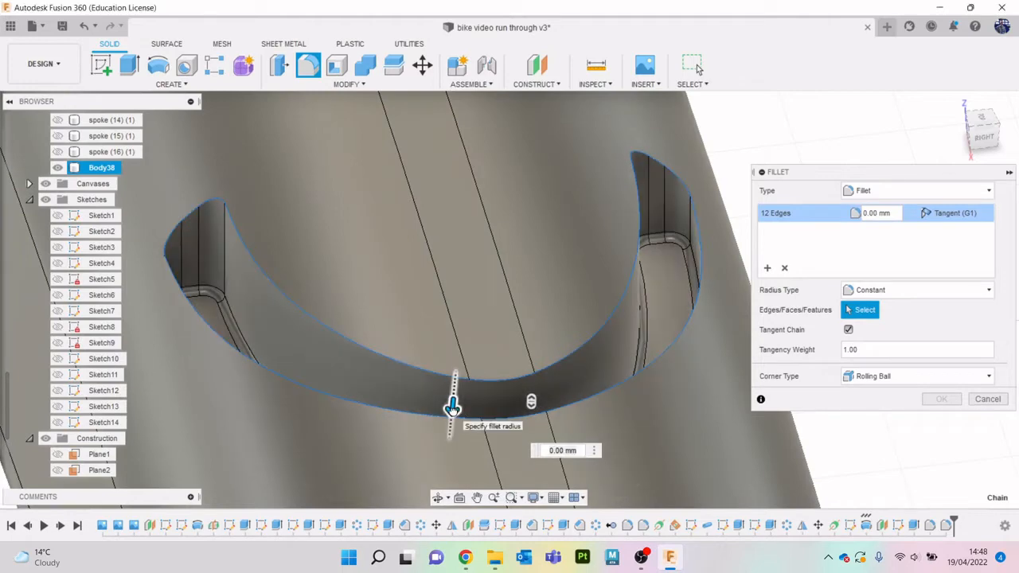
{"action": "left_click_drag", "start_coordinate": [455, 406], "coordinate": [453, 419]}
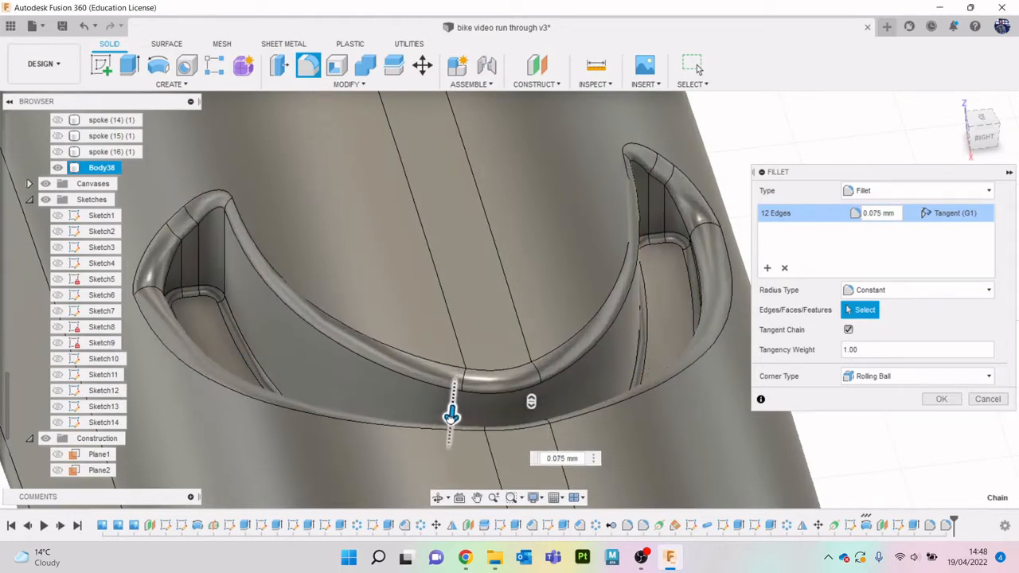
{"action": "scroll", "coordinate": [573, 335], "scroll_direction": "down", "scroll_amount": 5}
{"action": "mouse_move", "coordinate": [994, 128]}
{"action": "left_mouse_down"}
{"action": "mouse_move", "coordinate": [1013, 115]}
{"action": "mouse_move", "coordinate": [1015, 151]}
{"action": "left_mouse_up"}
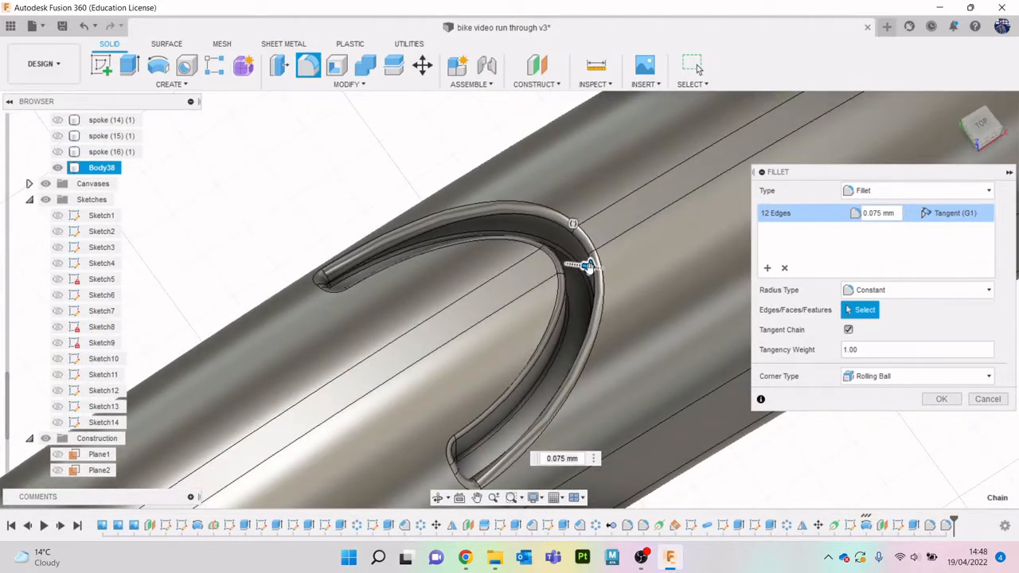
{"action": "left_click_drag", "start_coordinate": [587, 266], "coordinate": [589, 271]}
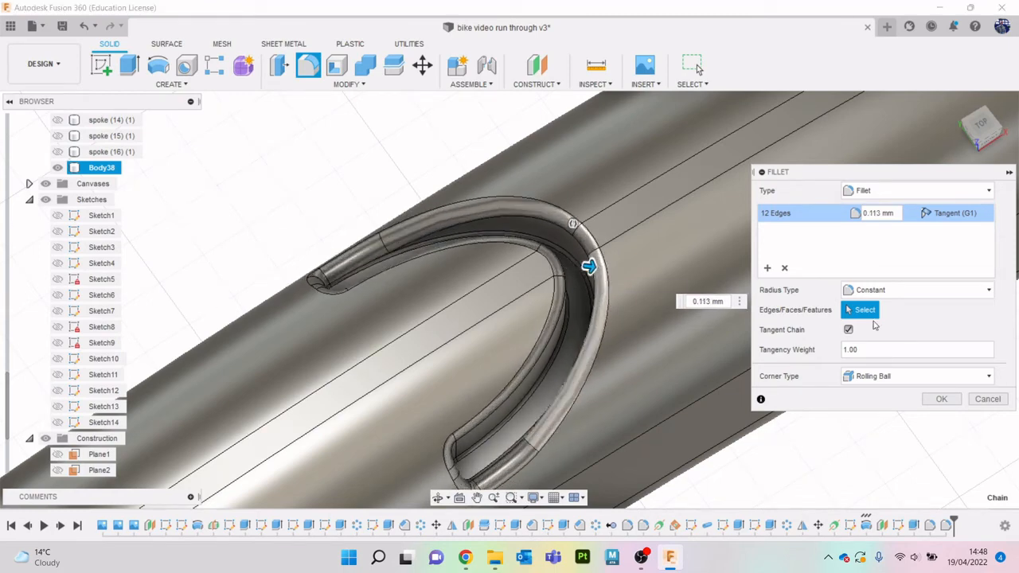
{"action": "left_click", "coordinate": [942, 399]}
- Start a circular pattern of type Features and select the groove's extruded cut and its three fillets as objects
{"action": "scroll", "coordinate": [743, 332], "scroll_direction": "down", "scroll_amount": 2}
{"action": "scroll", "coordinate": [745, 332], "scroll_direction": "down", "scroll_amount": 3}
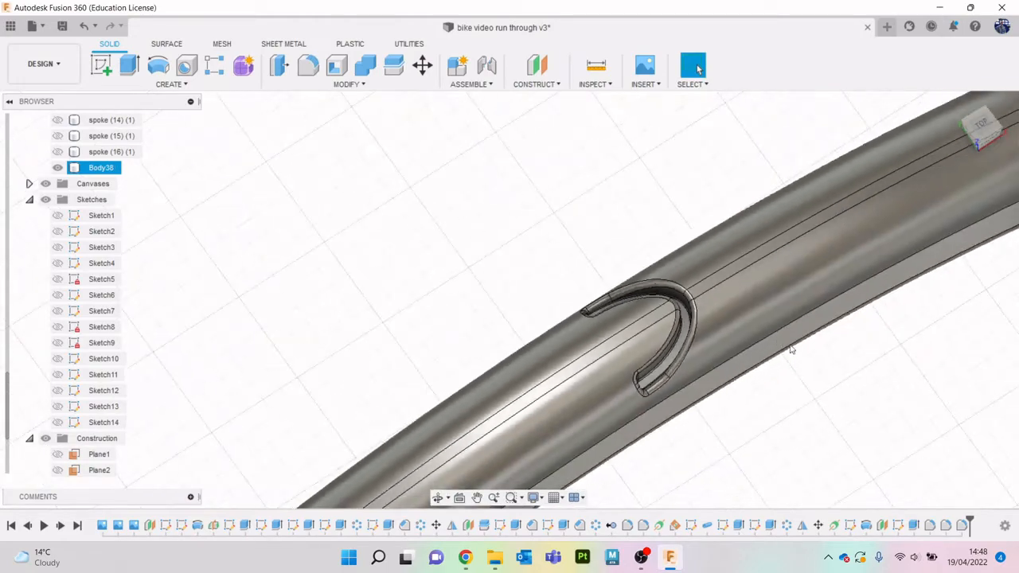
{"action": "middle_click_drag", "start_coordinate": [791, 348], "coordinate": [628, 171]}
{"action": "mouse_move", "coordinate": [980, 132]}
{"action": "left_mouse_down"}
{"action": "mouse_move", "coordinate": [958, 110]}
{"action": "mouse_move", "coordinate": [960, 76]}
{"action": "mouse_move", "coordinate": [994, 94]}
{"action": "left_mouse_up"}
{"action": "mouse_move", "coordinate": [661, 255]}
{"action": "middle_mouse_down", "text": "shift"}
{"action": "mouse_move", "coordinate": [837, 451]}
{"action": "mouse_move", "coordinate": [864, 458]}
{"action": "mouse_move", "coordinate": [781, 399]}
{"action": "mouse_move", "coordinate": [680, 284]}
{"action": "middle_mouse_up", "text": "shift"}
{"action": "scroll", "coordinate": [542, 230], "scroll_direction": "down", "scroll_amount": 5}
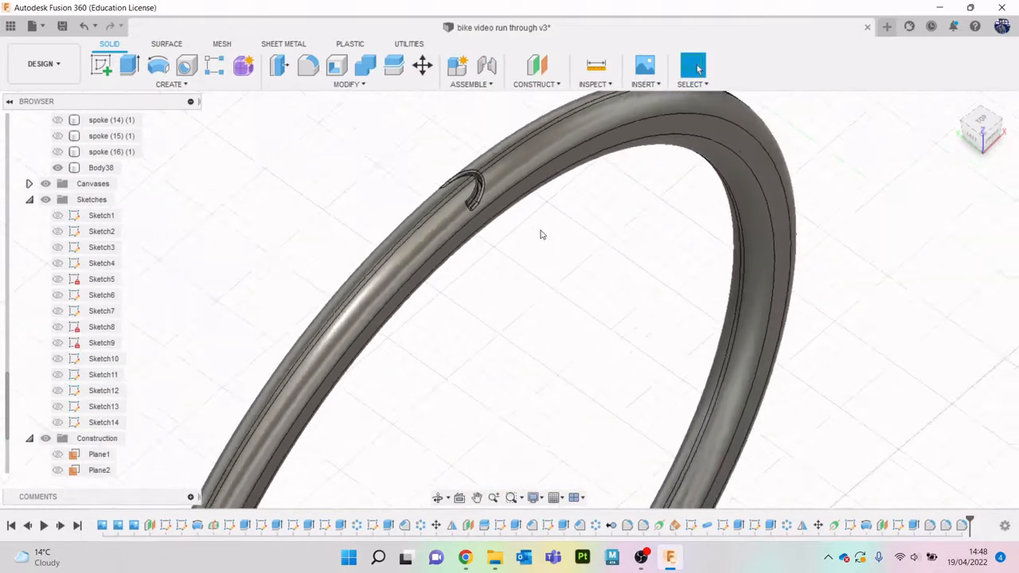
{"action": "mouse_move", "coordinate": [871, 282]}
{"action": "middle_mouse_down", "text": "shift"}
{"action": "mouse_move", "coordinate": [952, 423]}
{"action": "mouse_move", "coordinate": [752, 358]}
{"action": "mouse_move", "coordinate": [713, 298]}
{"action": "mouse_move", "coordinate": [681, 289]}
{"action": "middle_mouse_up", "text": "shift"}
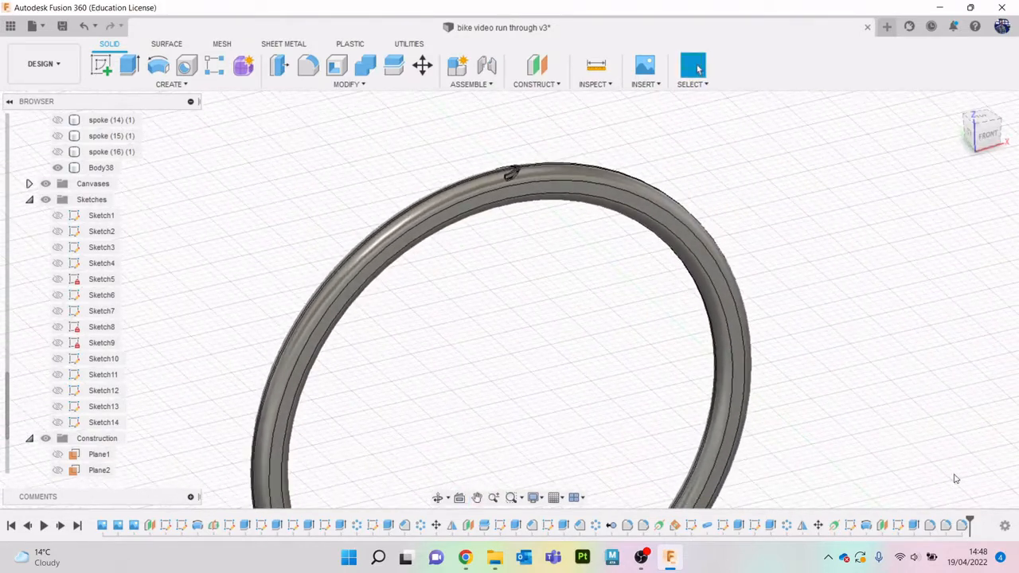
{"action": "left_click", "coordinate": [170, 84]}
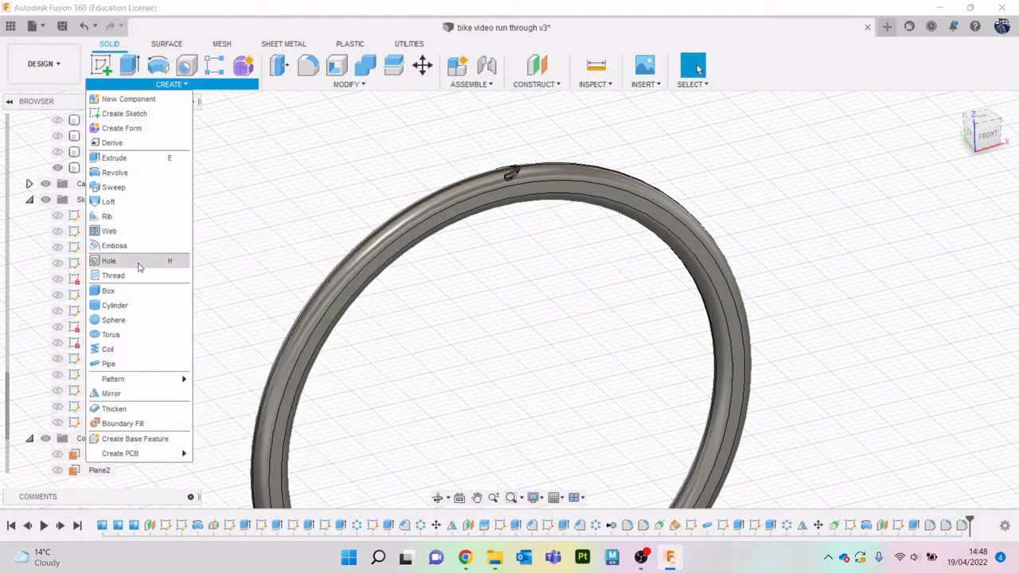
{"action": "mouse_move", "coordinate": [127, 379]}
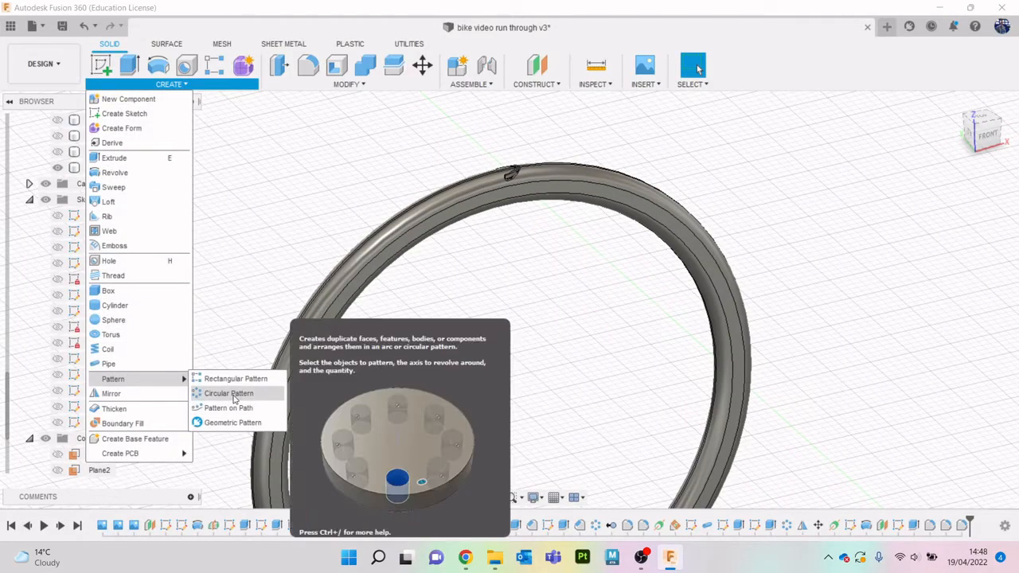
{"action": "left_click", "coordinate": [231, 396]}
{"action": "left_click", "coordinate": [952, 191]}
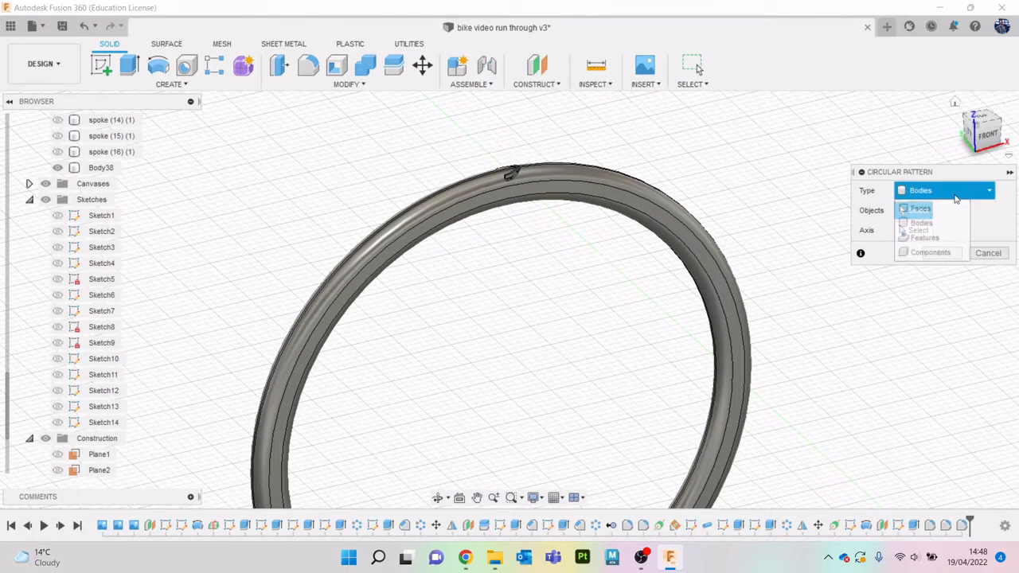
{"action": "left_click", "coordinate": [935, 237]}
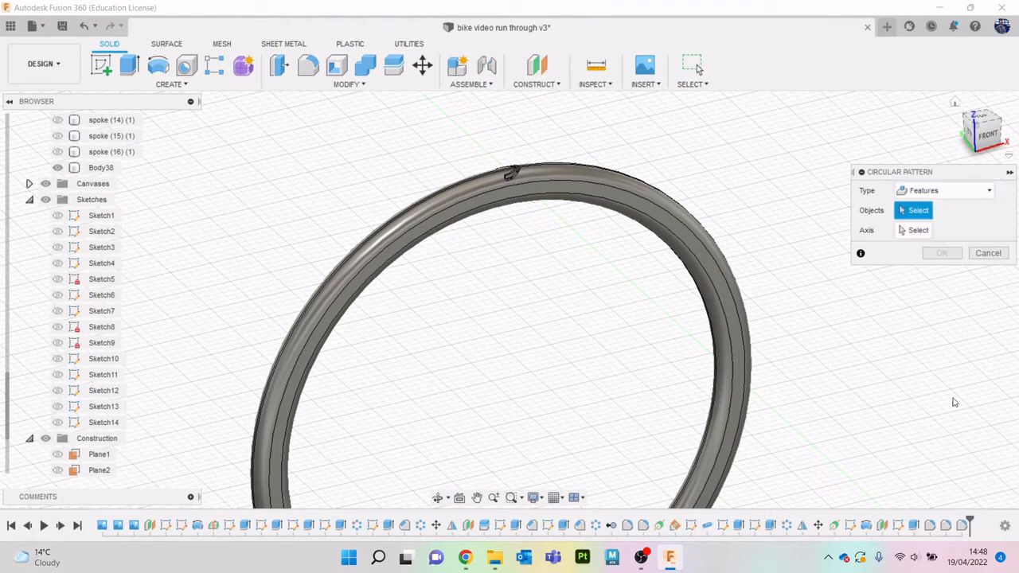
{"action": "left_click", "coordinate": [963, 527]}
{"action": "left_click", "coordinate": [949, 529]}
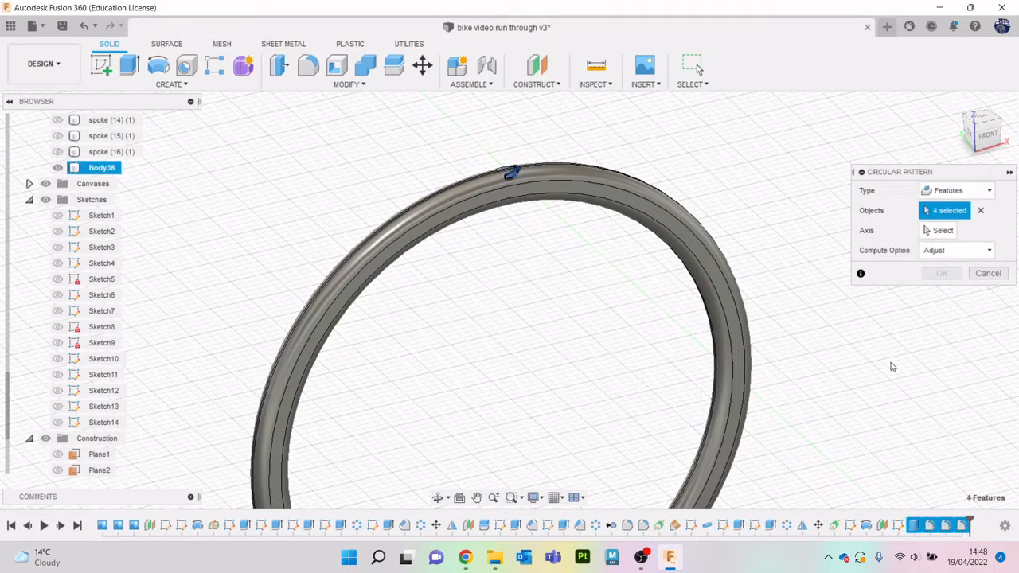
- Set a circular edge on the tyre's side as the axis of the groove's circular pattern
{"action": "left_click", "coordinate": [940, 231]}
{"action": "left_click", "coordinate": [974, 101]}
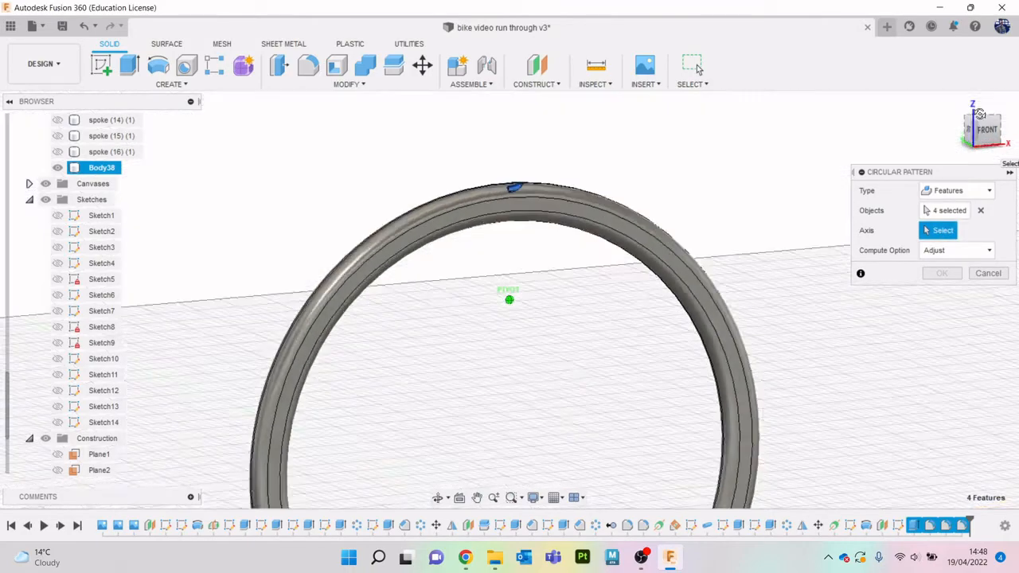
{"action": "scroll", "coordinate": [553, 239], "scroll_direction": "up", "scroll_amount": 5}
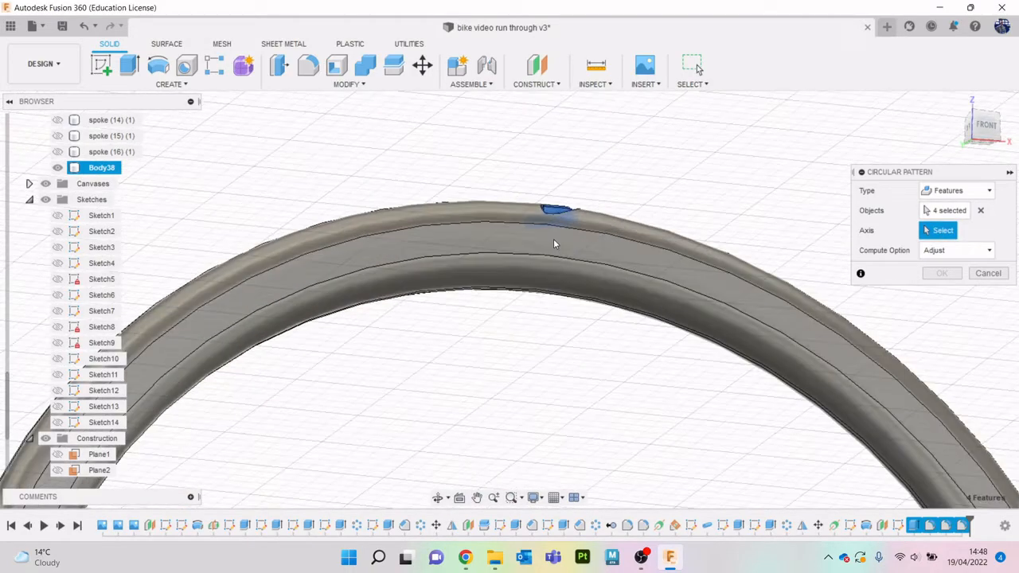
{"action": "left_click", "coordinate": [565, 260]}
{"action": "scroll", "coordinate": [805, 327], "scroll_direction": "down", "scroll_amount": 5}
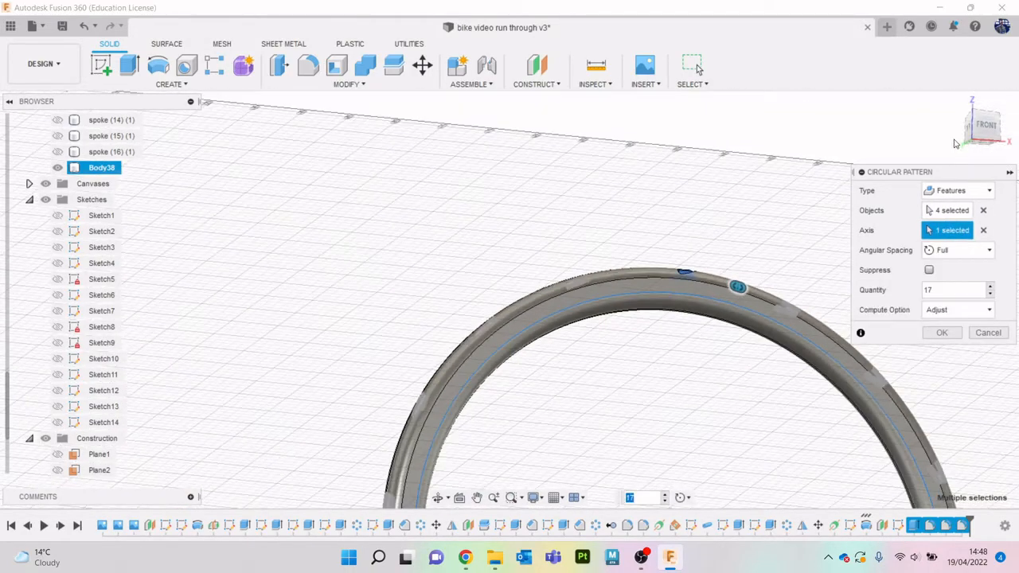
- Raise the quantity of groove copies in the full circular pattern to 21
{"action": "left_click", "coordinate": [982, 152]}
{"action": "left_click_drag", "start_coordinate": [981, 151], "coordinate": [979, 153]}
{"action": "middle_click_drag", "start_coordinate": [642, 355], "coordinate": [465, 281]}
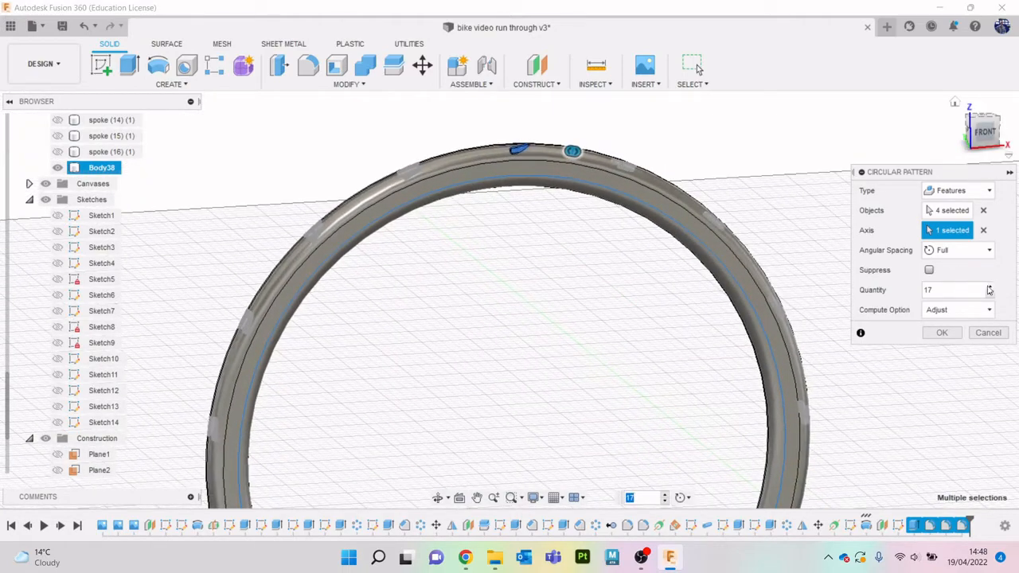
{"action": "left_click", "coordinate": [991, 288]}
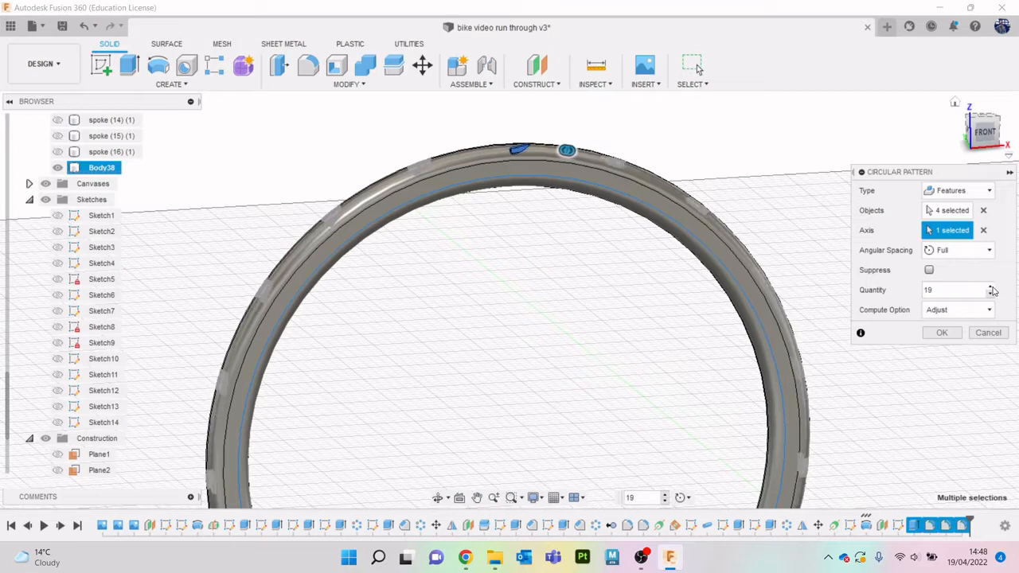
{"action": "left_click", "coordinate": [991, 289]}
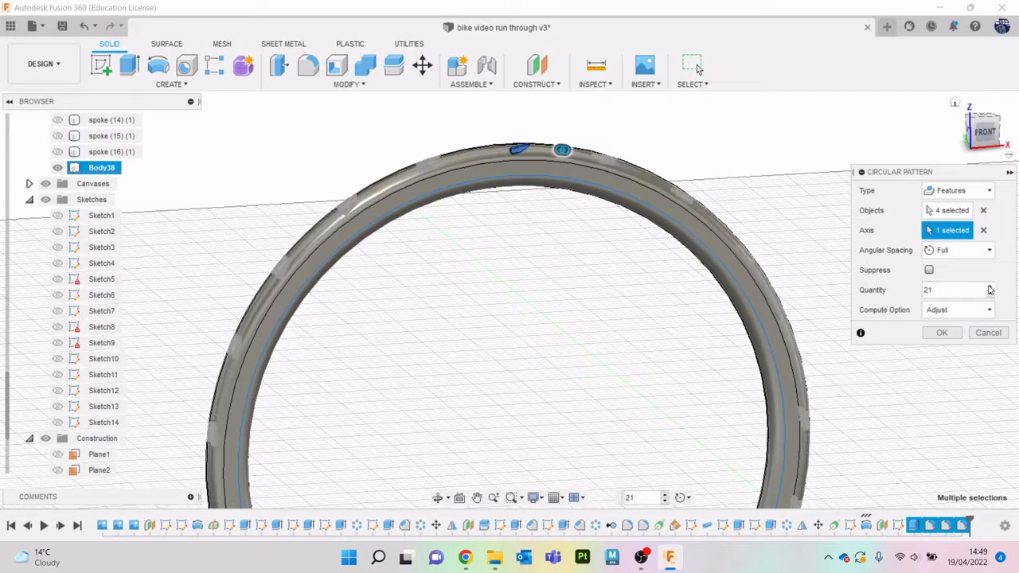
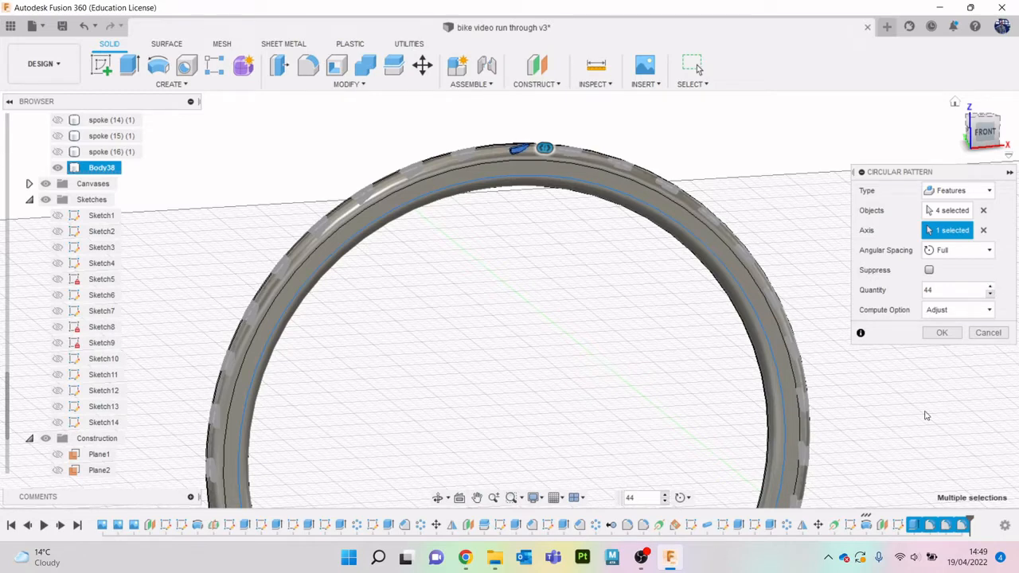
- Create the full circular pattern of the groove and its fillets around the tyre with a quantity of 44
{"action": "left_click", "coordinate": [942, 334]}
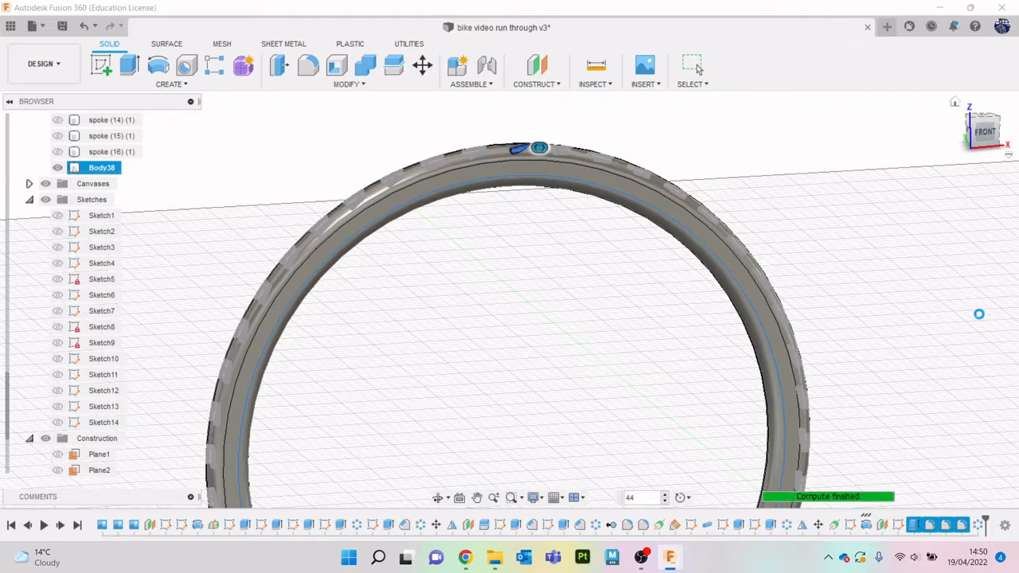
{"action": "key", "text": "Escape"}
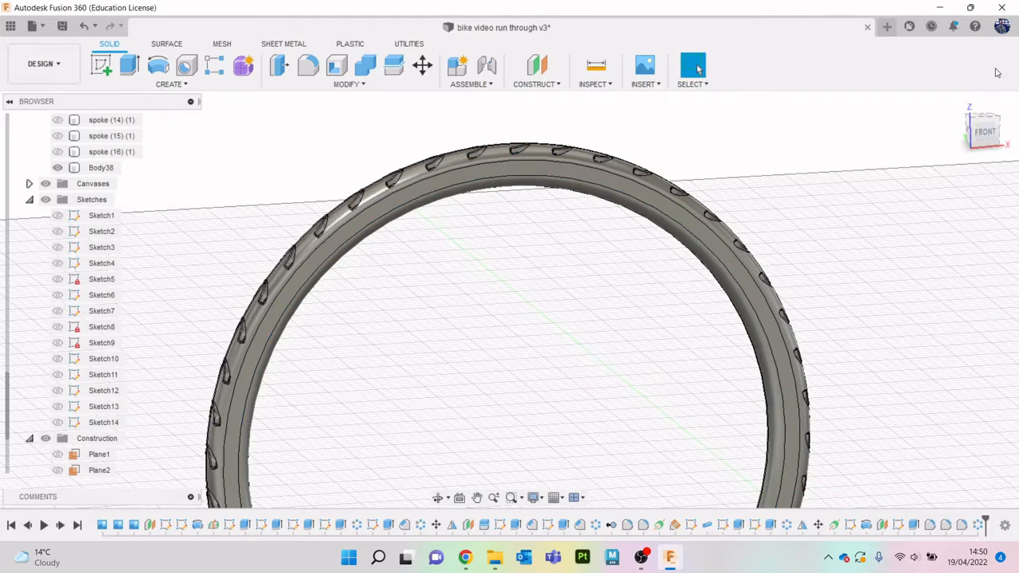
- Extrude the flat ring face on one side of the tyre outward by about 0.379 mm, joined to the tyre
{"action": "mouse_move", "coordinate": [985, 133]}
{"action": "left_mouse_down"}
{"action": "mouse_move", "coordinate": [1018, 140]}
{"action": "mouse_move", "coordinate": [984, 133]}
{"action": "mouse_move", "coordinate": [984, 177]}
{"action": "mouse_move", "coordinate": [975, 135]}
{"action": "mouse_move", "coordinate": [984, 133]}
{"action": "left_mouse_up"}
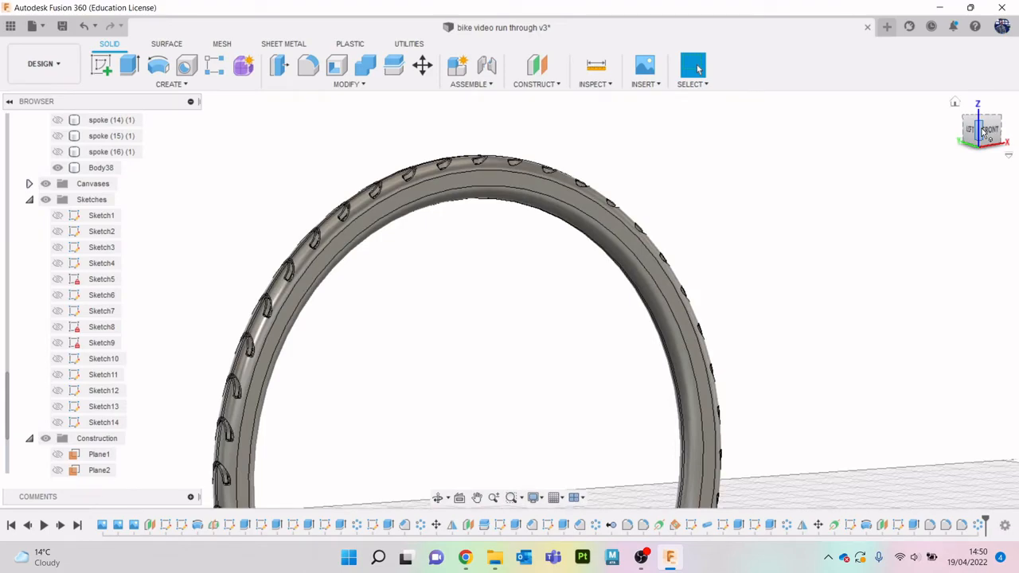
{"action": "mouse_move", "coordinate": [987, 133]}
{"action": "left_mouse_down"}
{"action": "mouse_move", "coordinate": [1011, 148]}
{"action": "mouse_move", "coordinate": [1000, 143]}
{"action": "left_mouse_up"}
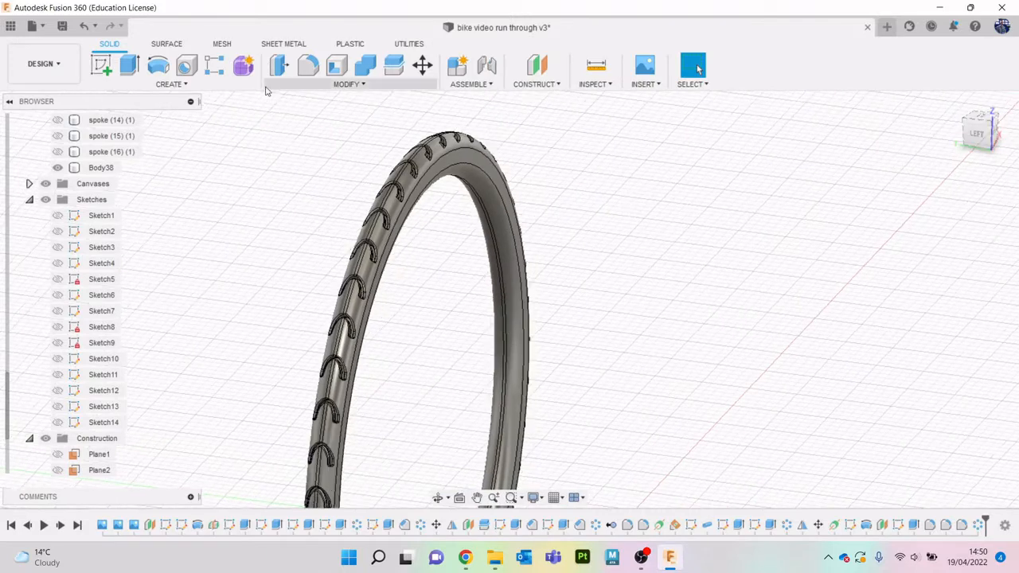
{"action": "scroll", "coordinate": [472, 157], "scroll_direction": "up", "scroll_amount": 3}
{"action": "left_click", "coordinate": [470, 157]}
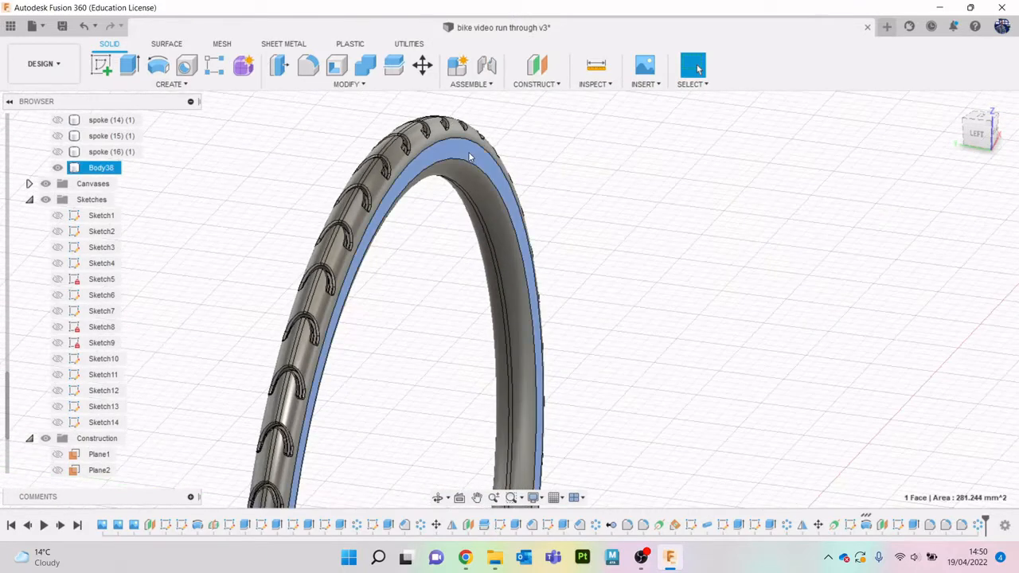
{"action": "key", "text": "e"}
{"action": "left_click_drag", "start_coordinate": [477, 153], "coordinate": [486, 155]}
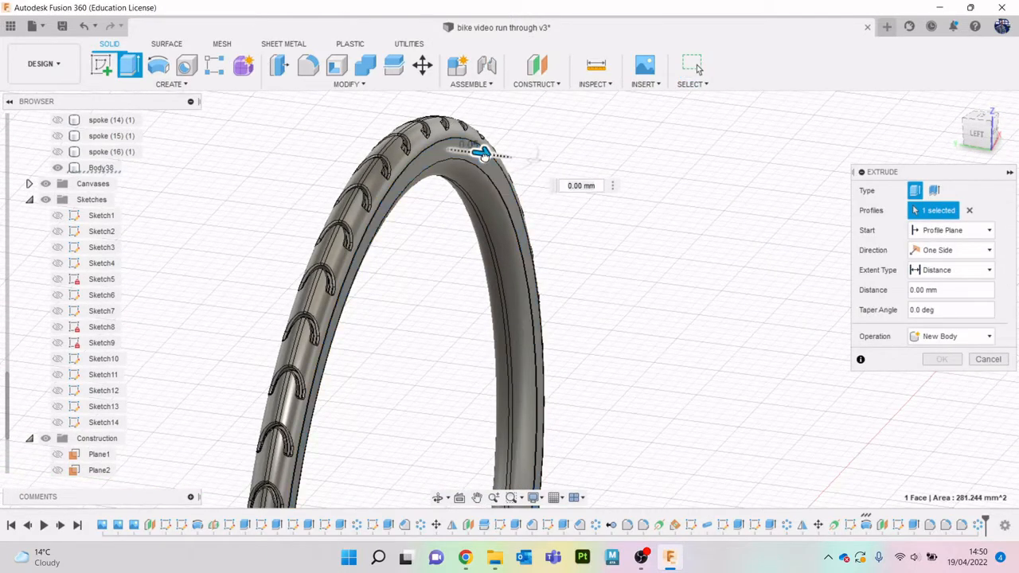
{"action": "key", "text": "Return"}
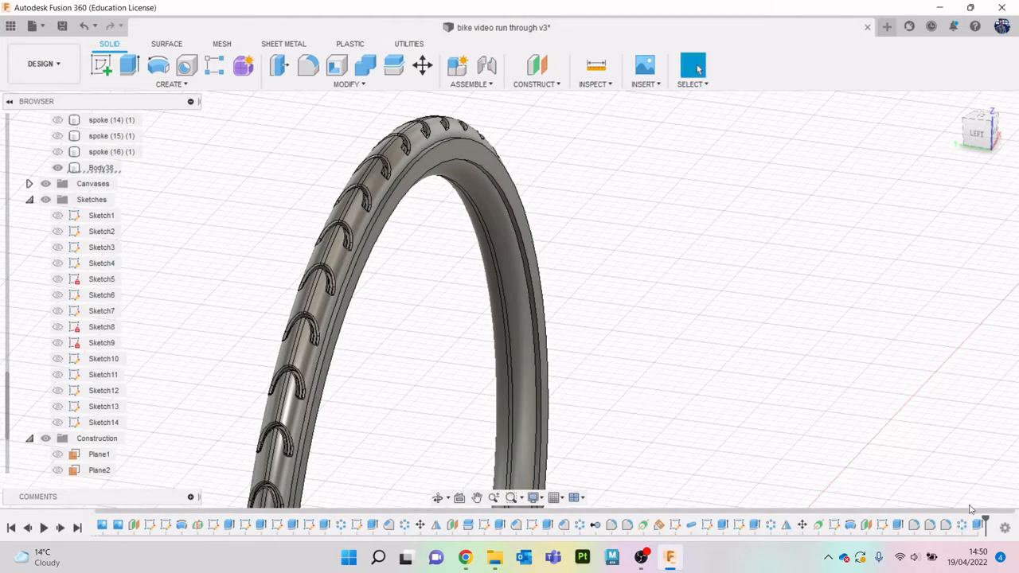
- Edit the tyre's side-face extrusion and set its distance to 0.4 mm
{"action": "right_click", "coordinate": [978, 524]}
{"action": "left_click", "coordinate": [936, 407]}
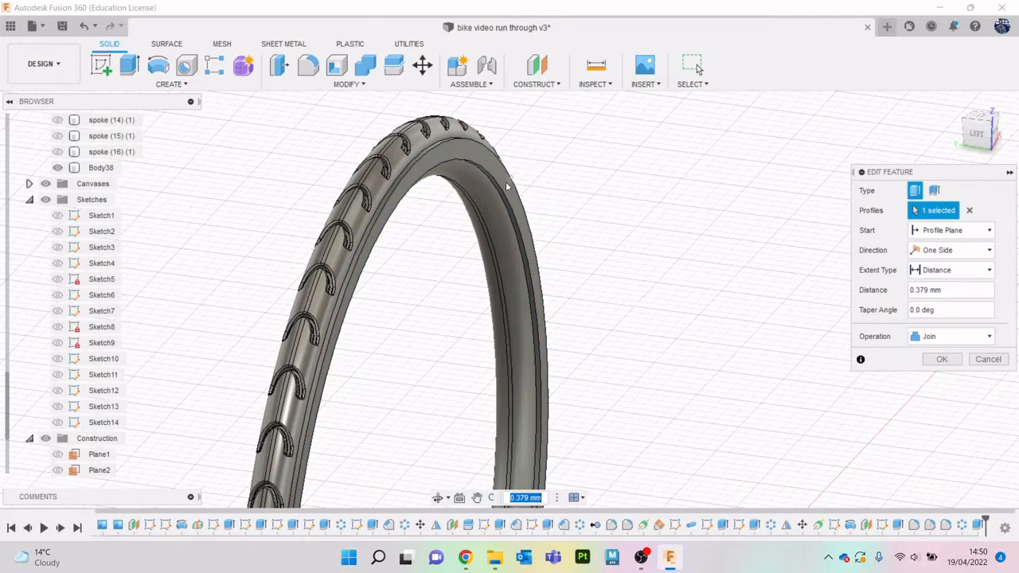
{"action": "scroll", "coordinate": [549, 380], "scroll_direction": "down", "scroll_amount": 5}
{"action": "middle_click_drag", "start_coordinate": [562, 389], "coordinate": [594, 187]}
{"action": "scroll", "coordinate": [594, 187], "scroll_direction": "down", "scroll_amount": 1}
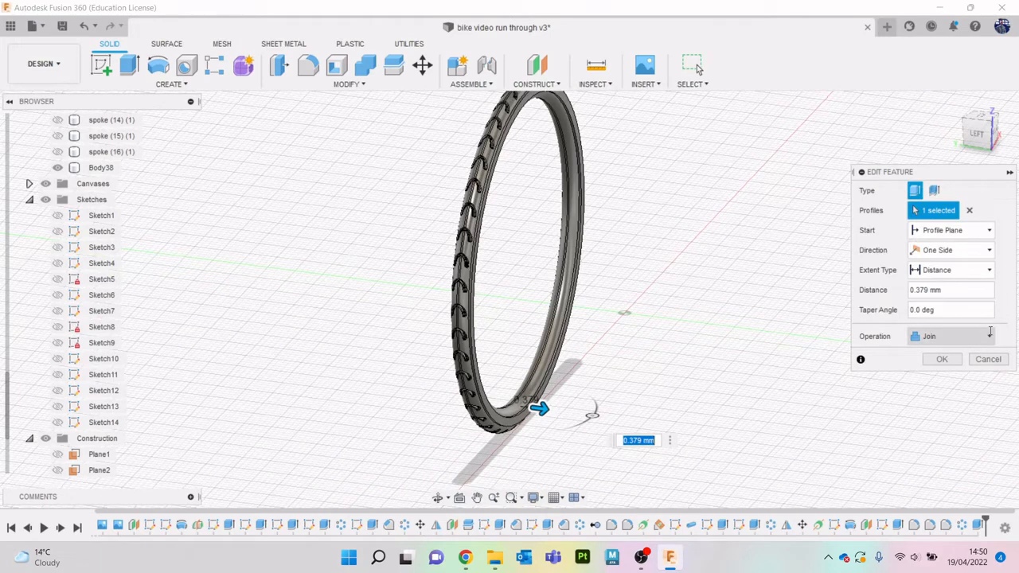
{"action": "left_click", "coordinate": [937, 290]}
{"action": "double_click", "coordinate": [921, 291]}
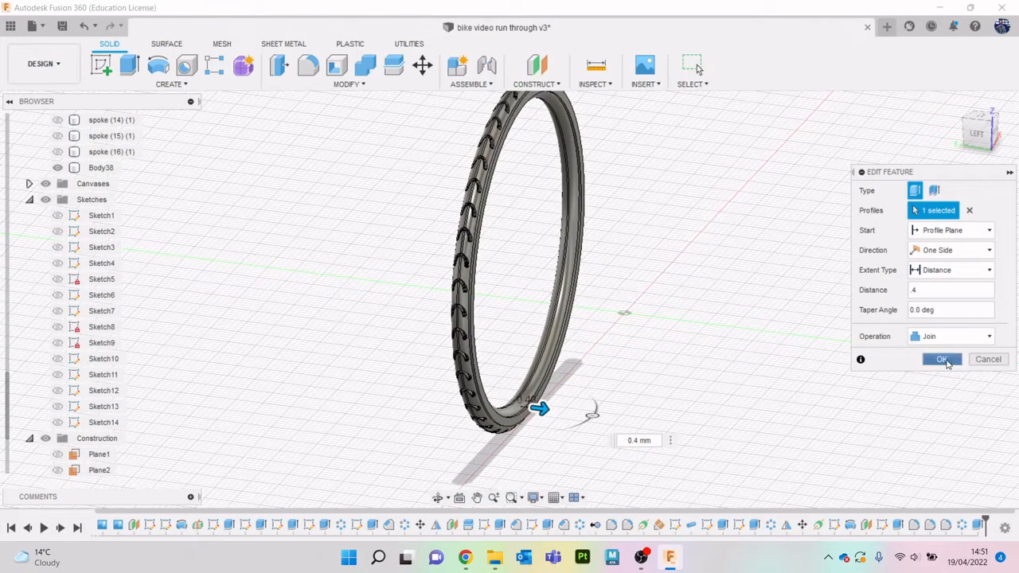
{"action": "left_click", "coordinate": [948, 364]}
- Fillet the edges of the extruded ring face on the tyre's side with a radius of about 0.932 mm
{"action": "middle_click_drag", "start_coordinate": [698, 198], "coordinate": [708, 282]}
{"action": "scroll", "coordinate": [592, 141], "scroll_direction": "up", "scroll_amount": 4}
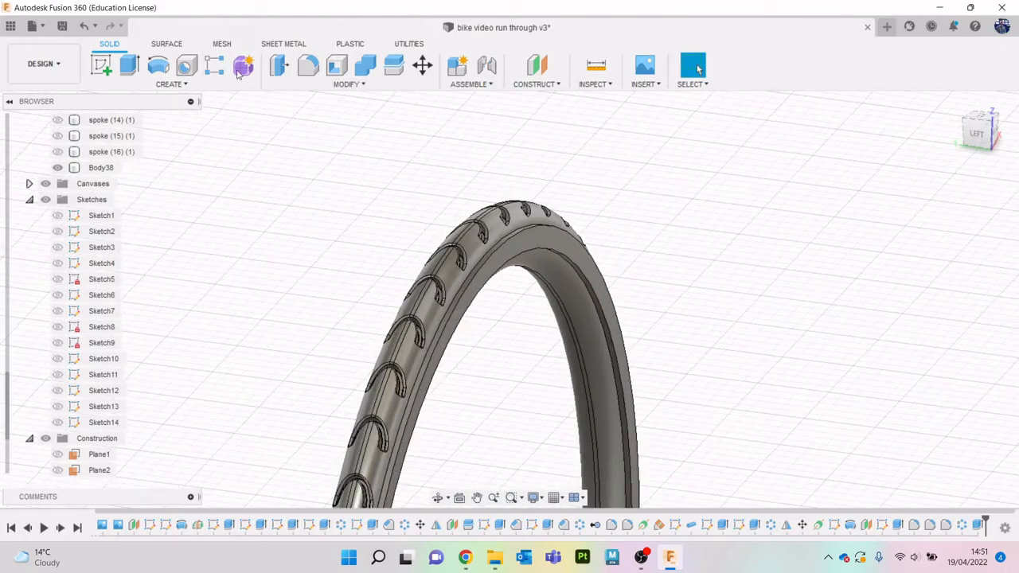
{"action": "left_click", "coordinate": [308, 66]}
{"action": "left_click", "coordinate": [562, 258]}
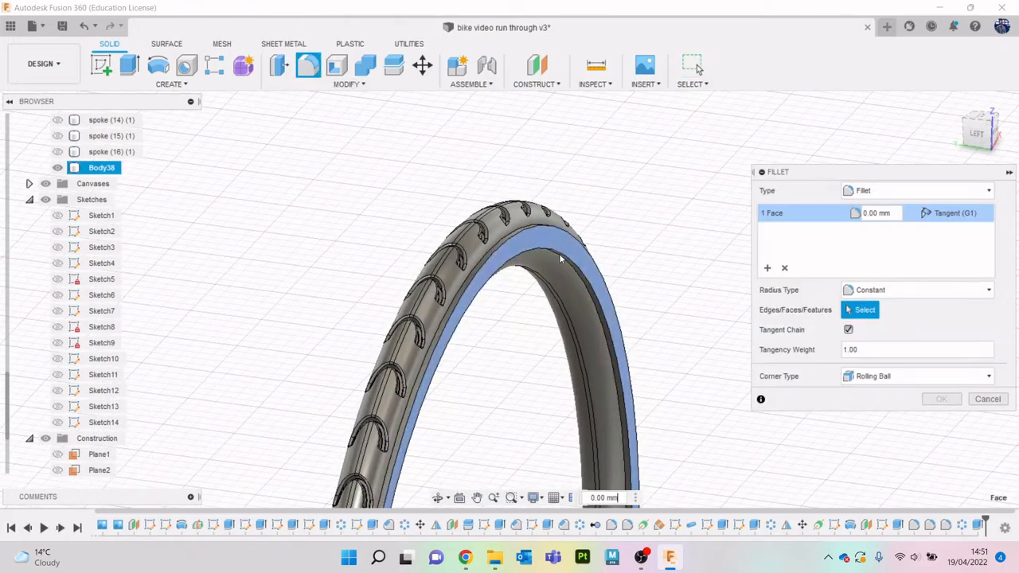
{"action": "scroll", "coordinate": [635, 404], "scroll_direction": "down", "scroll_amount": 4}
{"action": "middle_click_drag", "start_coordinate": [637, 390], "coordinate": [621, 105]}
{"action": "middle_click_drag", "start_coordinate": [605, 328], "coordinate": [622, 128]}
{"action": "scroll", "coordinate": [599, 274], "scroll_direction": "up", "scroll_amount": 5}
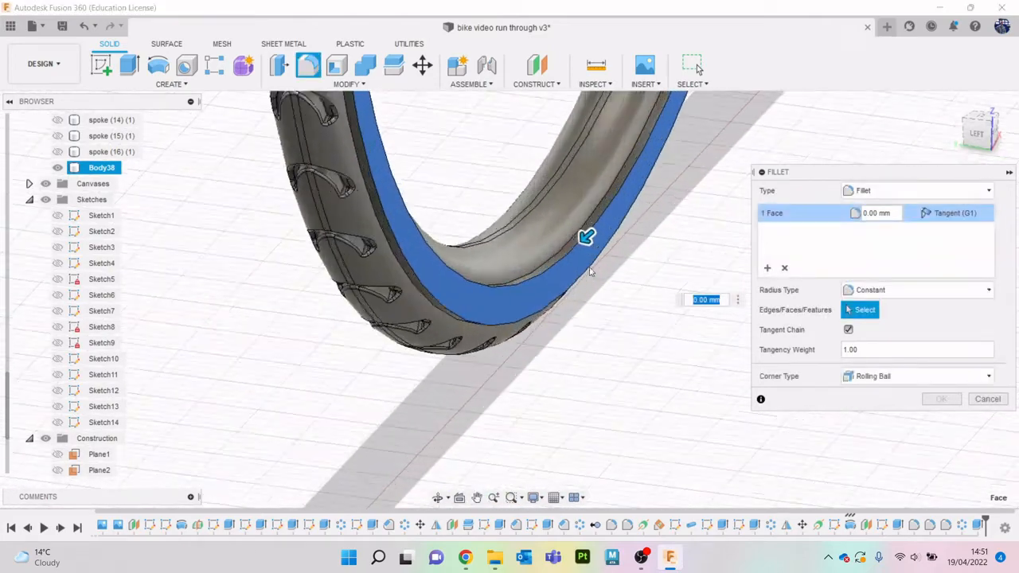
{"action": "left_click_drag", "start_coordinate": [587, 221], "coordinate": [578, 243]}
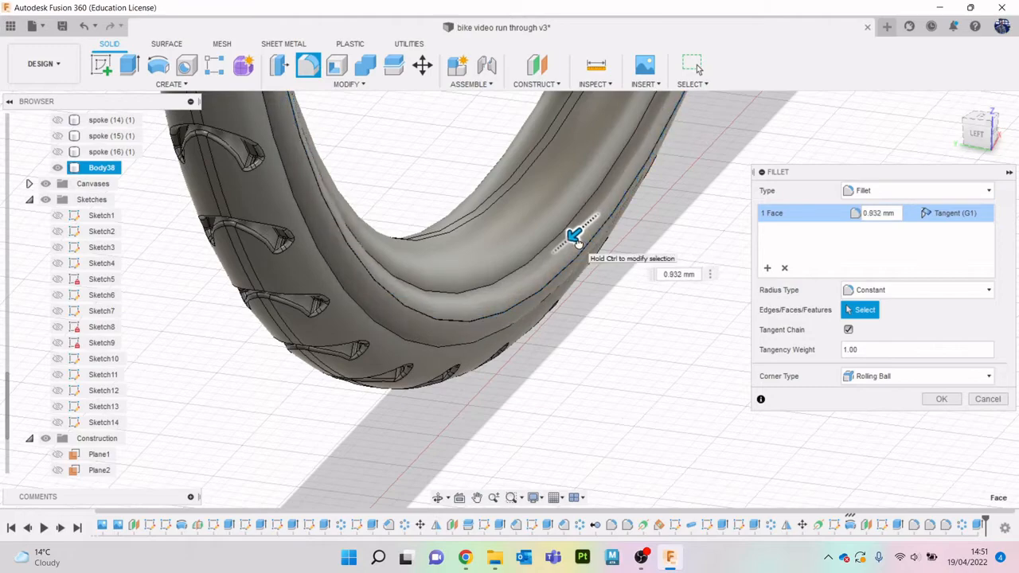
{"action": "left_click", "coordinate": [941, 399]}
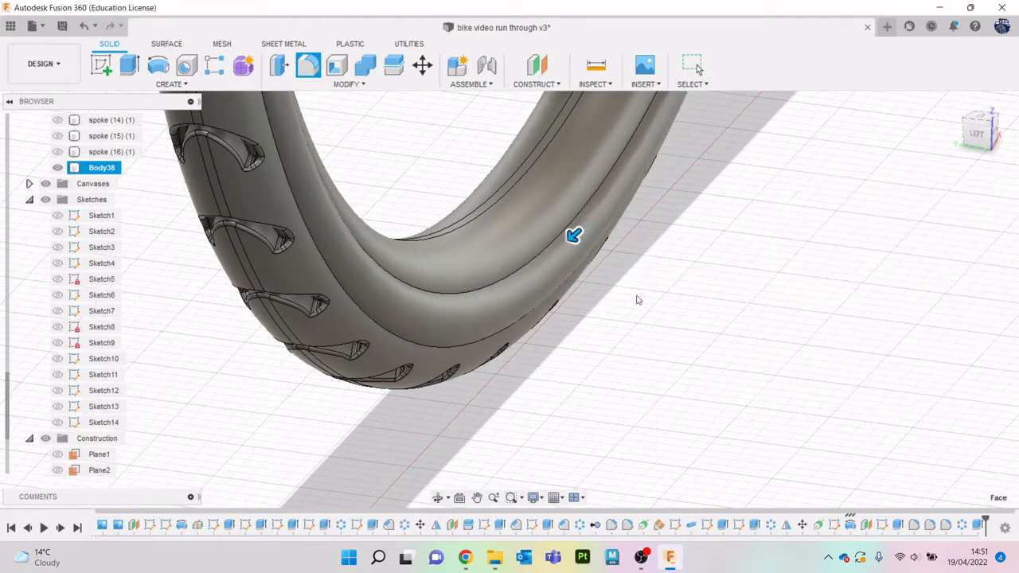
- Extrude the flat ring face on the tyre's opposite side outward by 0.4 mm, joined to the tyre
{"action": "scroll", "coordinate": [622, 281], "scroll_direction": "down", "scroll_amount": 8}
{"action": "middle_click_drag", "start_coordinate": [675, 208], "coordinate": [614, 396]}
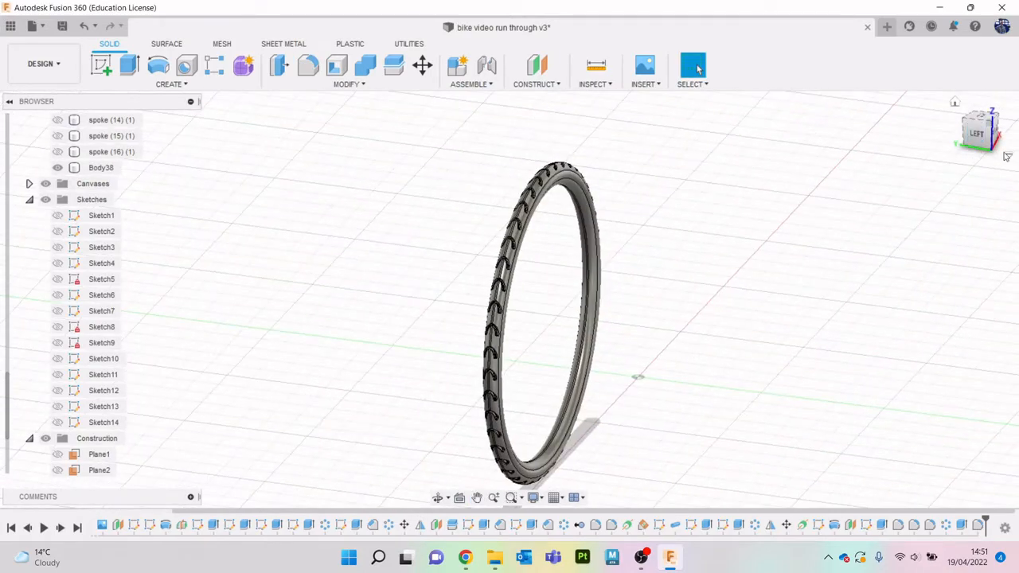
{"action": "left_click", "coordinate": [978, 134]}
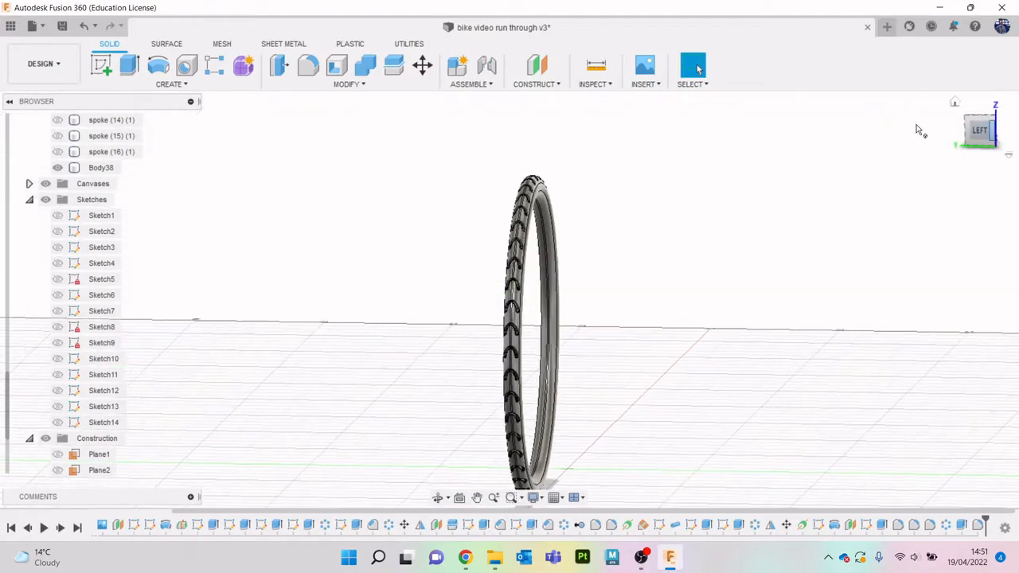
{"action": "scroll", "coordinate": [571, 170], "scroll_direction": "up", "scroll_amount": 10}
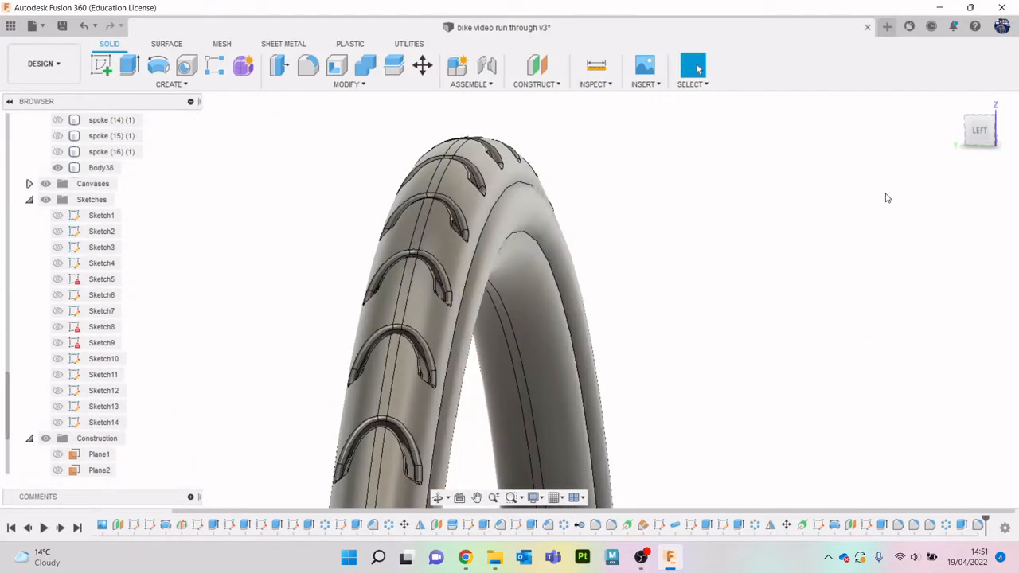
{"action": "middle_click_drag", "start_coordinate": [509, 292], "coordinate": [503, 171], "text": "shift"}
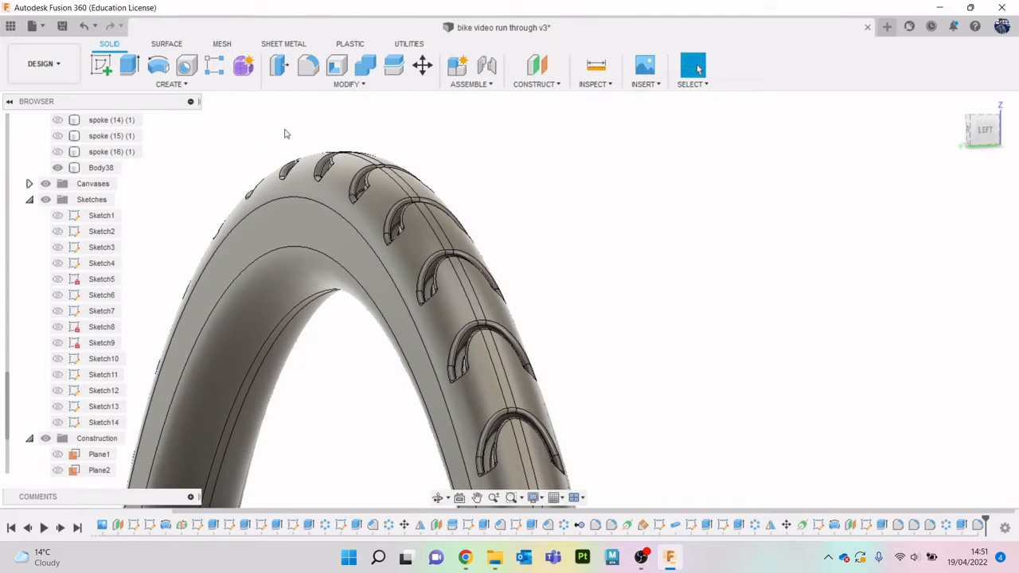
{"action": "left_click", "coordinate": [324, 218]}
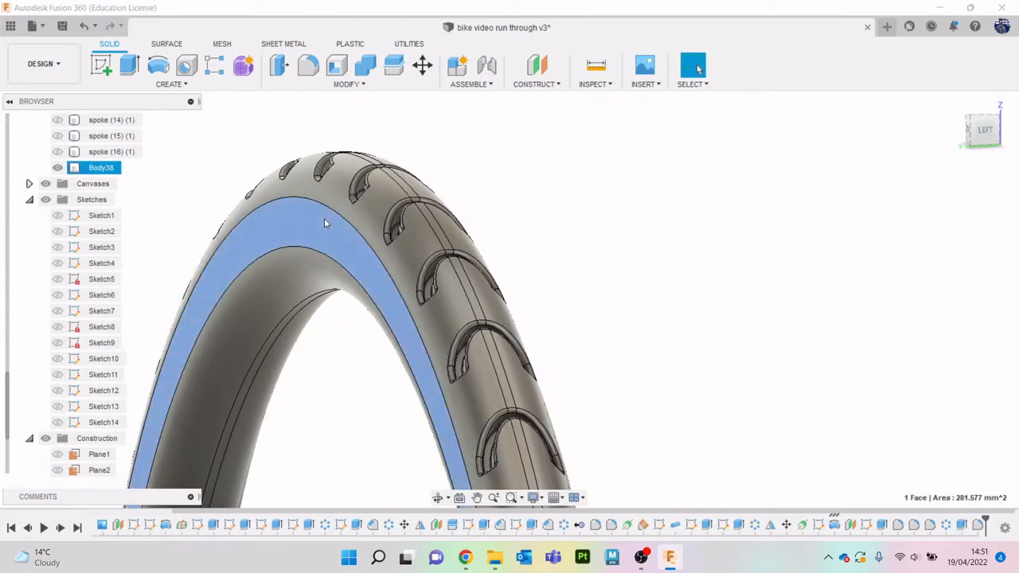
{"action": "key", "text": "e"}
{"action": "scroll", "coordinate": [368, 292], "scroll_direction": "down", "scroll_amount": 1}
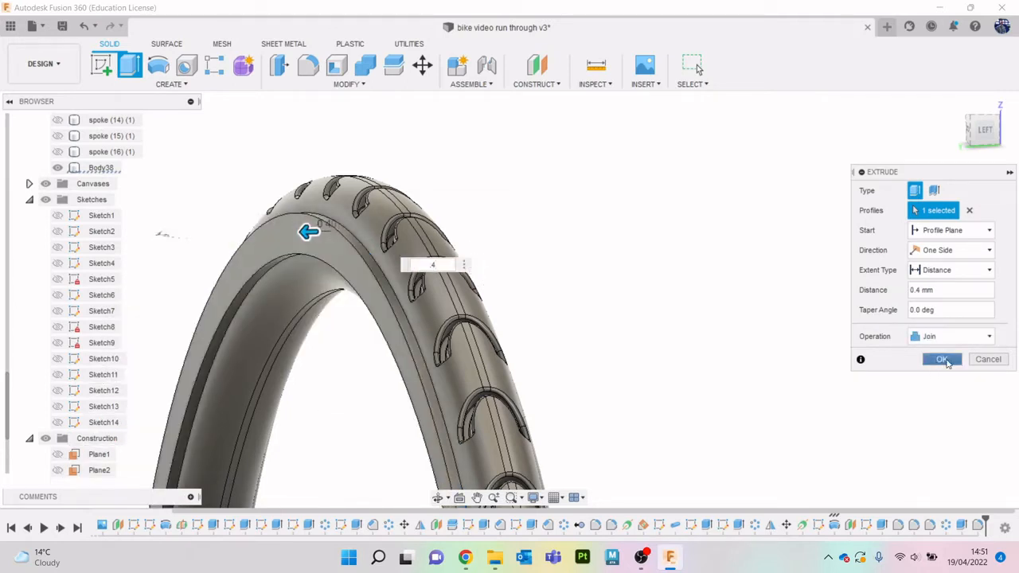
{"action": "left_click", "coordinate": [942, 360]}
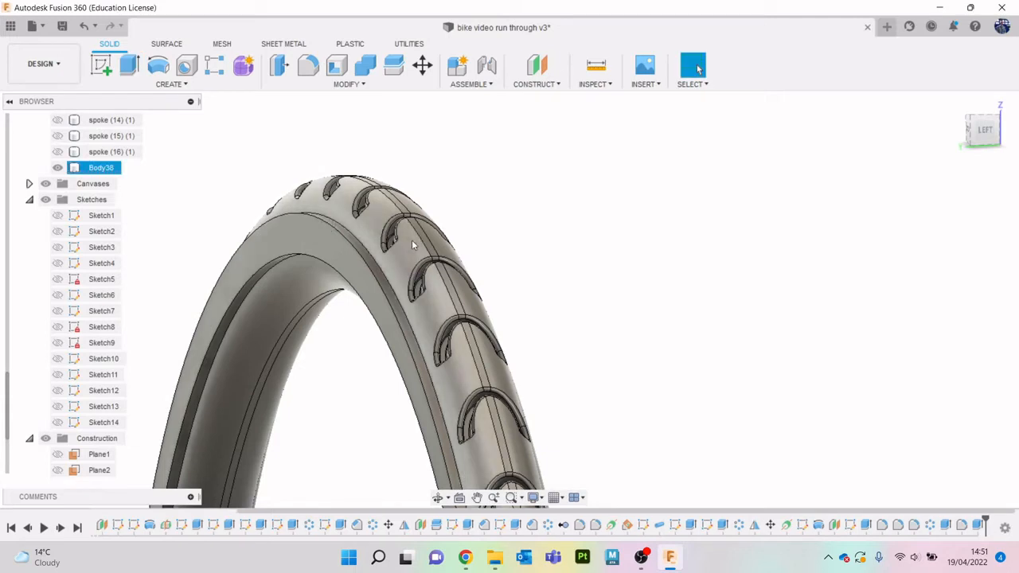
- Fillet the edges of the opposite side's extruded ring face with a radius of about 1.014 mm
{"action": "left_click", "coordinate": [308, 65]}
{"action": "left_click", "coordinate": [323, 242]}
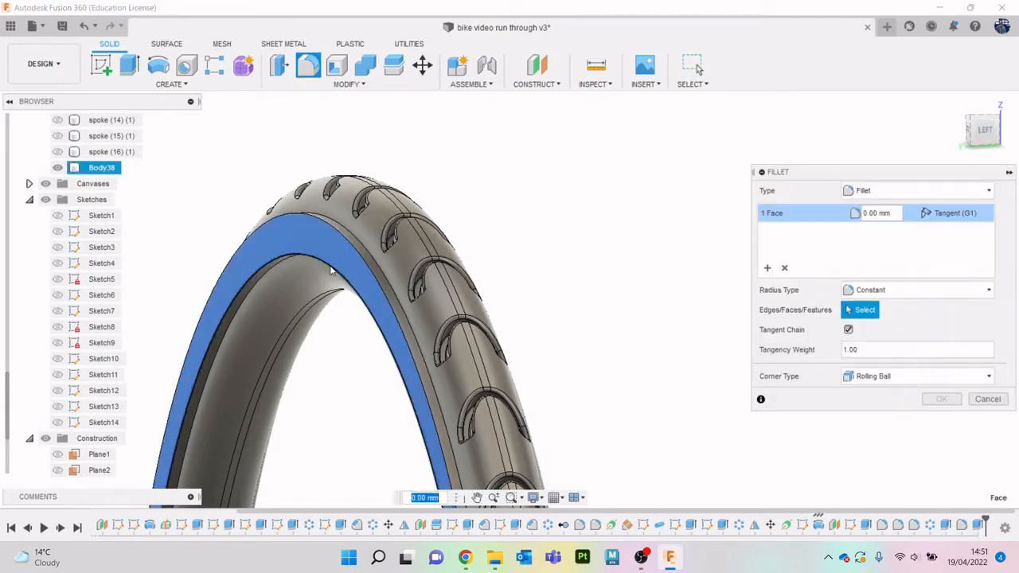
{"action": "scroll", "coordinate": [426, 411], "scroll_direction": "down", "scroll_amount": 5}
{"action": "middle_click_drag", "start_coordinate": [425, 411], "coordinate": [451, 148]}
{"action": "middle_click_drag", "start_coordinate": [563, 396], "coordinate": [551, 118]}
{"action": "scroll", "coordinate": [405, 428], "scroll_direction": "up", "scroll_amount": 6}
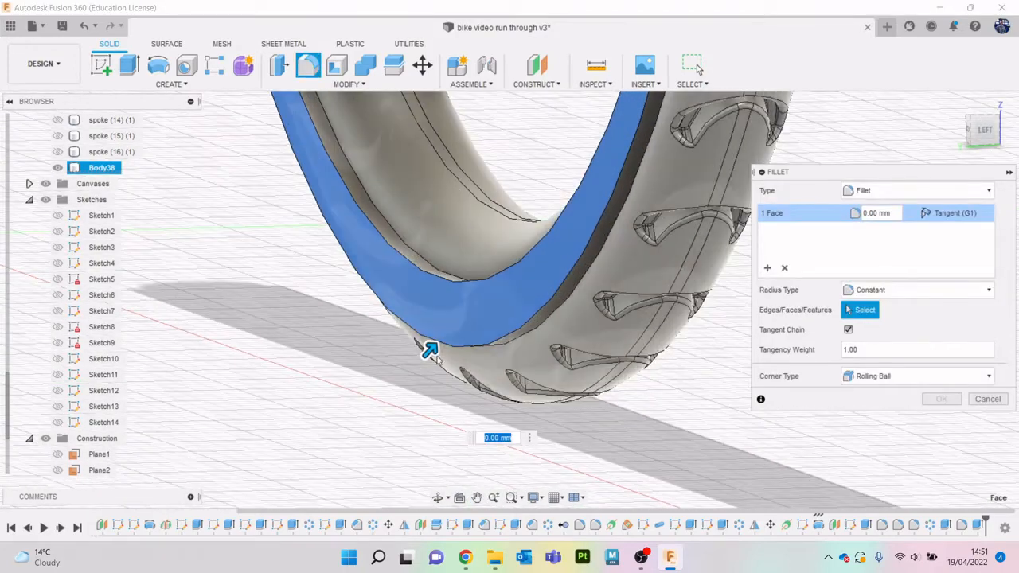
{"action": "left_click_drag", "start_coordinate": [428, 349], "coordinate": [443, 336]}
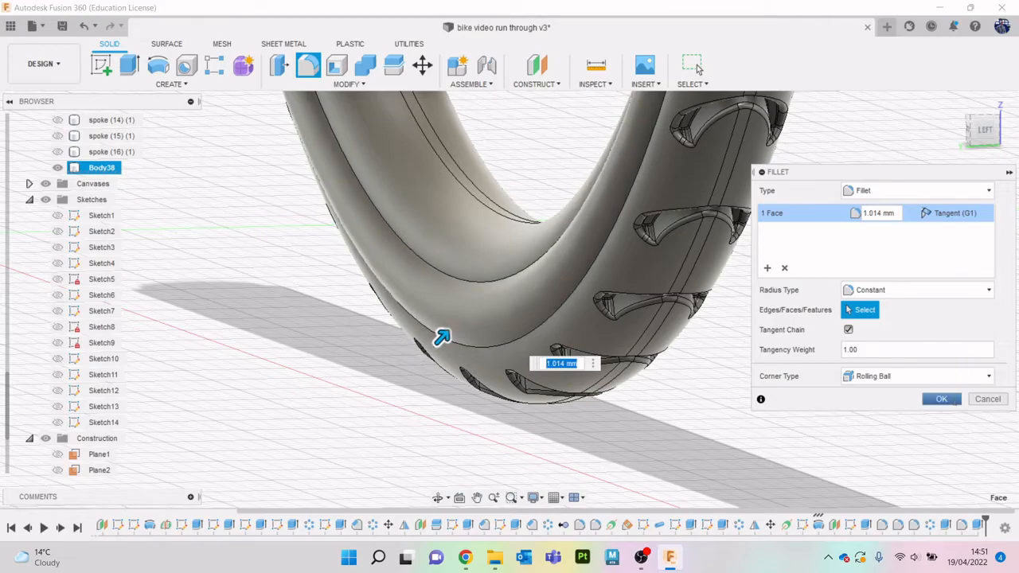
{"action": "left_click", "coordinate": [942, 399]}
- Apply the black appearance with the cube-shaped preview, already used in this design, to the whole tyre body
{"action": "scroll", "coordinate": [832, 352], "scroll_direction": "down", "scroll_amount": 5}
{"action": "scroll", "coordinate": [832, 352], "scroll_direction": "down", "scroll_amount": 5}
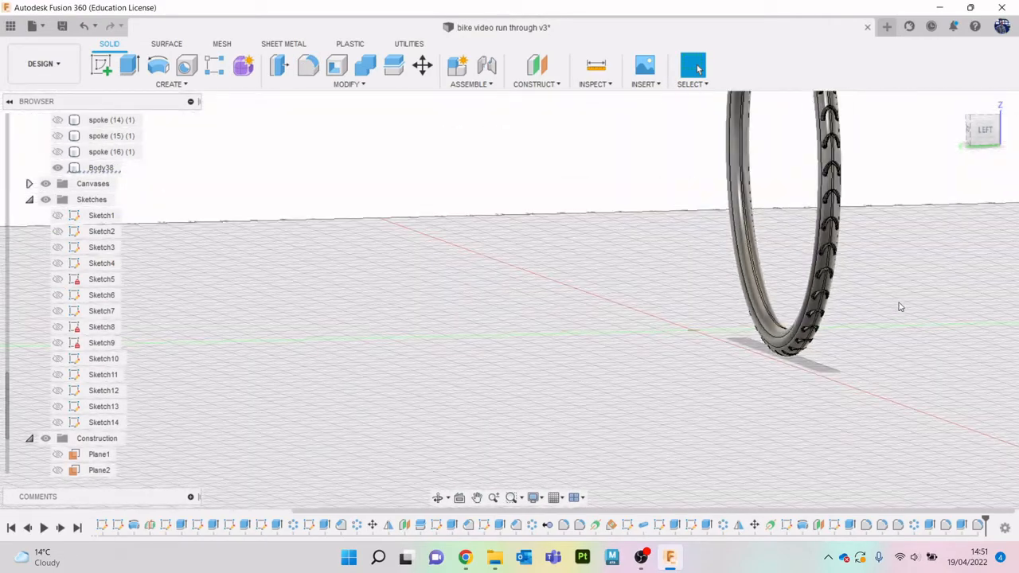
{"action": "middle_click_drag", "start_coordinate": [947, 231], "coordinate": [748, 395]}
{"action": "left_click_drag", "start_coordinate": [984, 147], "coordinate": [916, 219]}
{"action": "left_click_drag", "start_coordinate": [907, 336], "coordinate": [910, 510]}
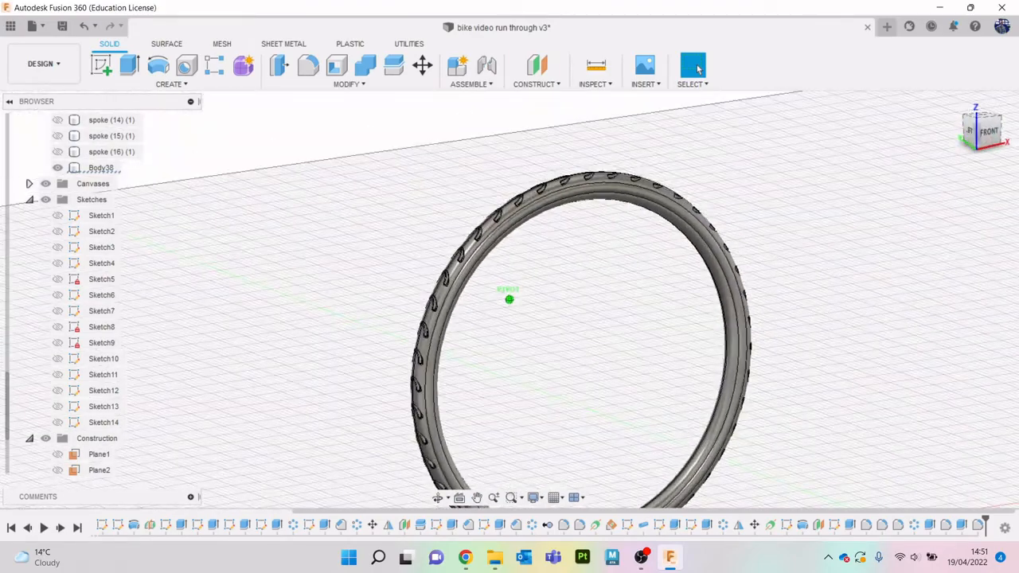
{"action": "middle_click_drag", "start_coordinate": [806, 446], "coordinate": [703, 374]}
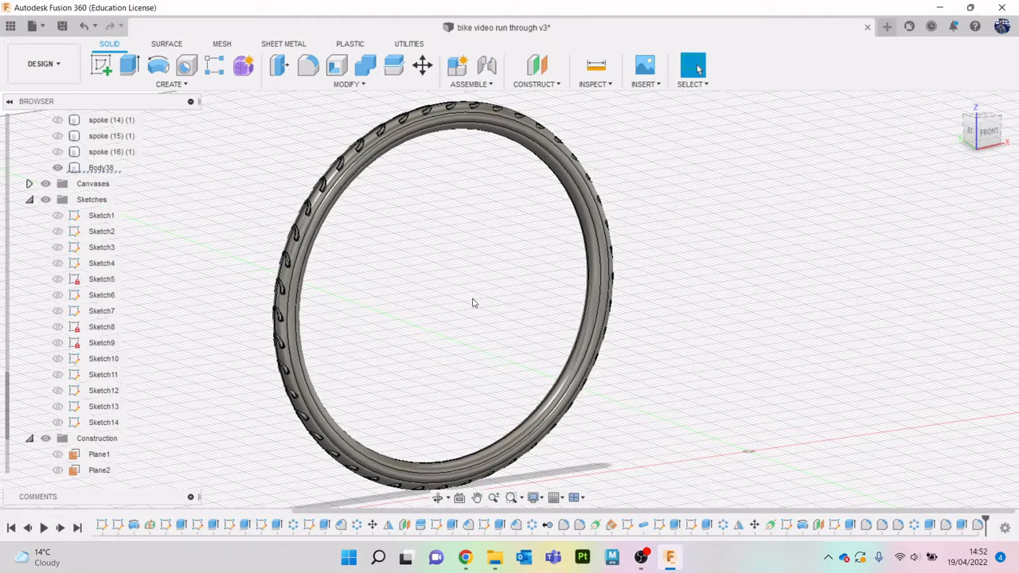
{"action": "left_click", "coordinate": [996, 146]}
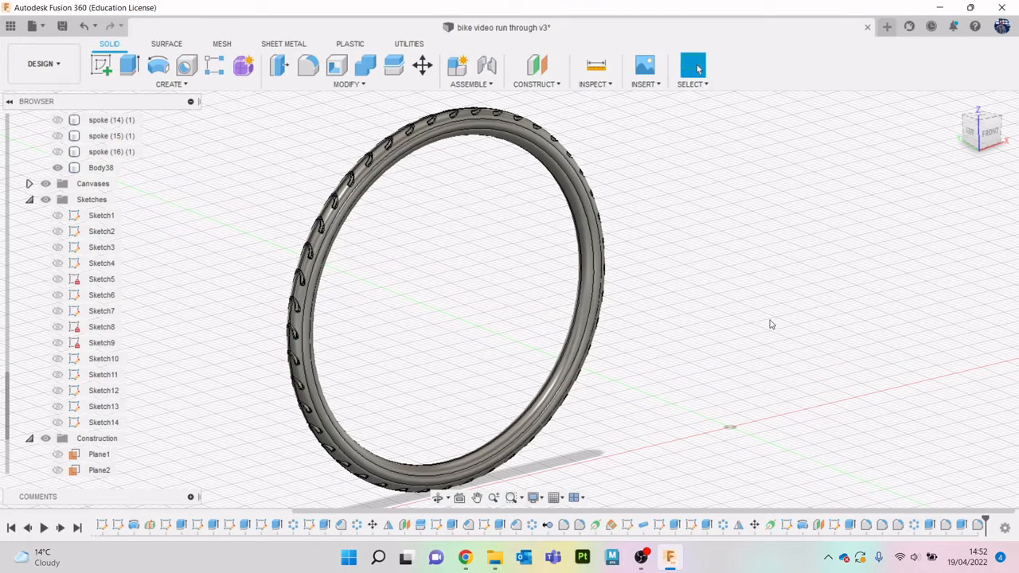
{"action": "key", "text": "a"}
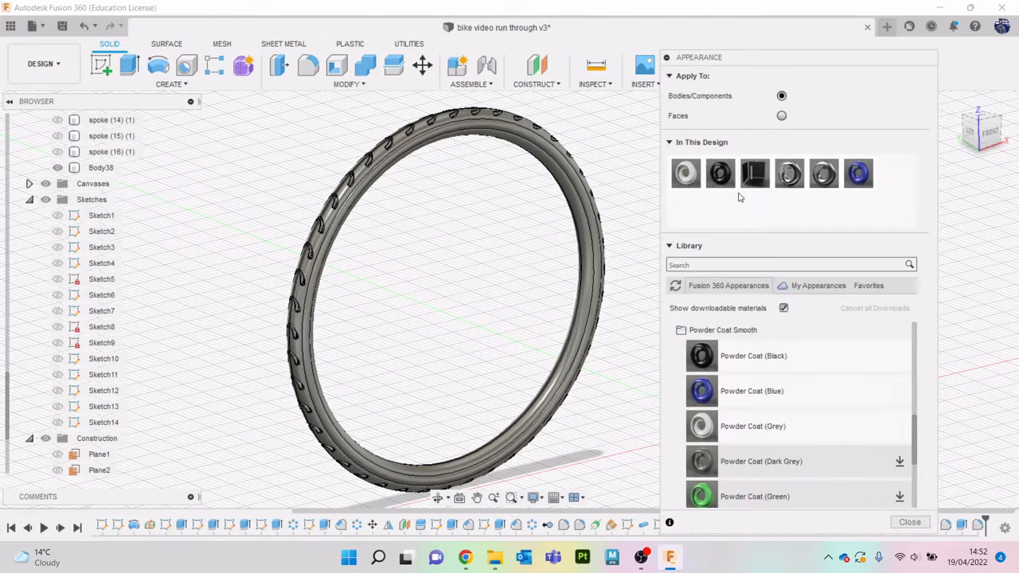
{"action": "left_click_drag", "start_coordinate": [745, 173], "coordinate": [532, 120]}
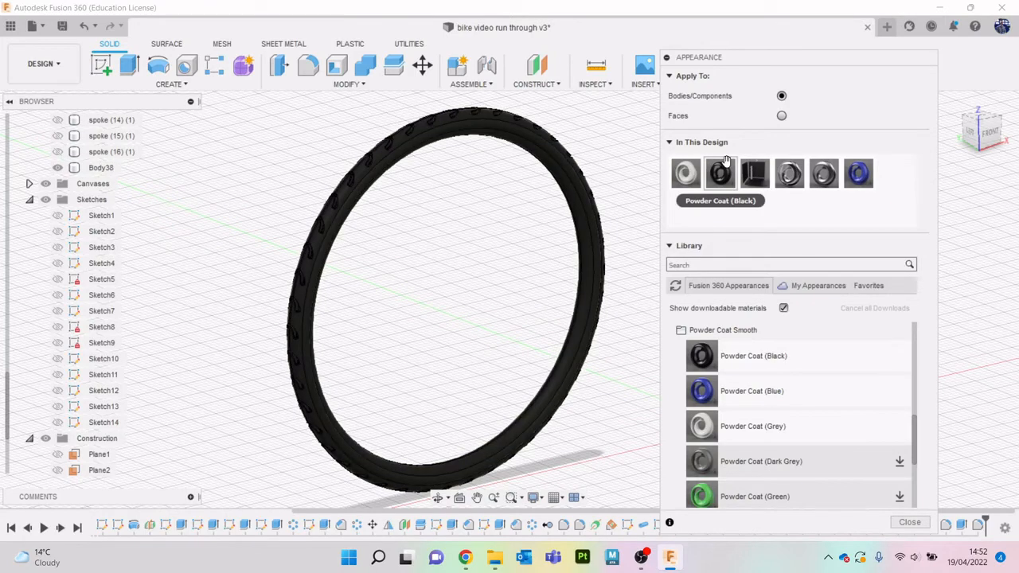
{"action": "left_click", "coordinate": [911, 523]}
- Unisolate the tyre body to show the rest of the wheel, and clear the selection
{"action": "scroll", "coordinate": [143, 288], "scroll_direction": "up", "scroll_amount": 5}
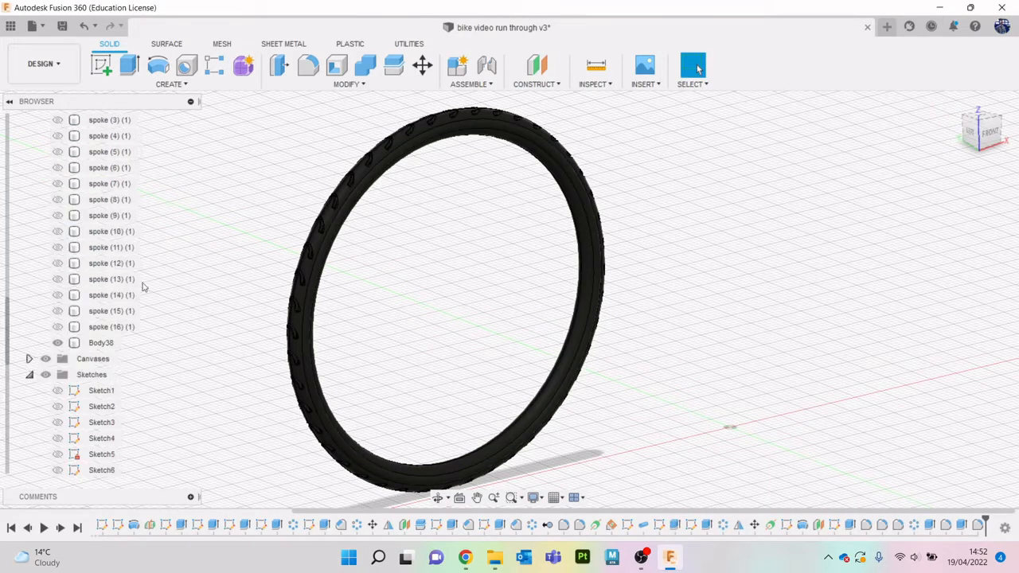
{"action": "right_click", "coordinate": [101, 342]}
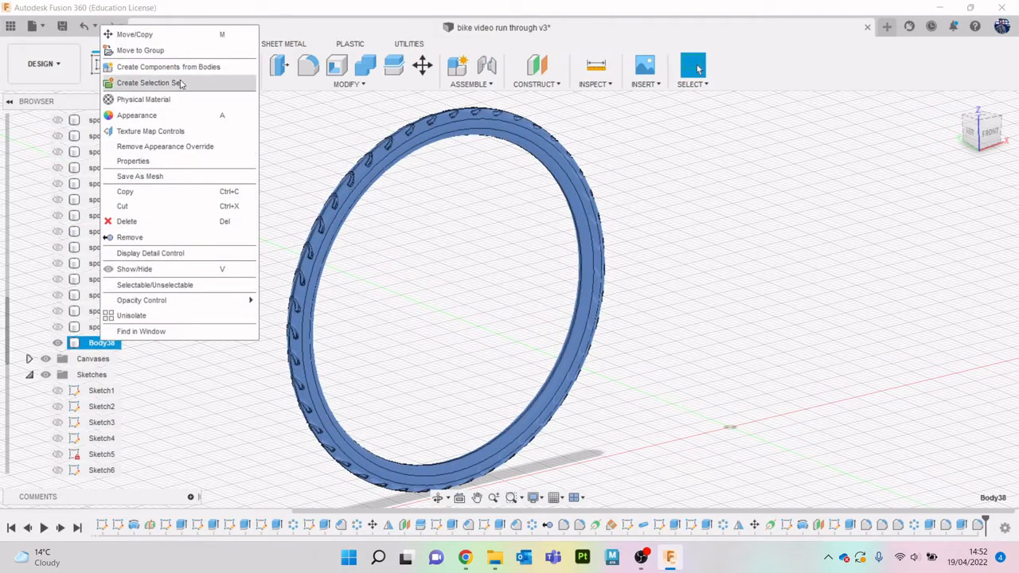
{"action": "left_click", "coordinate": [182, 316]}
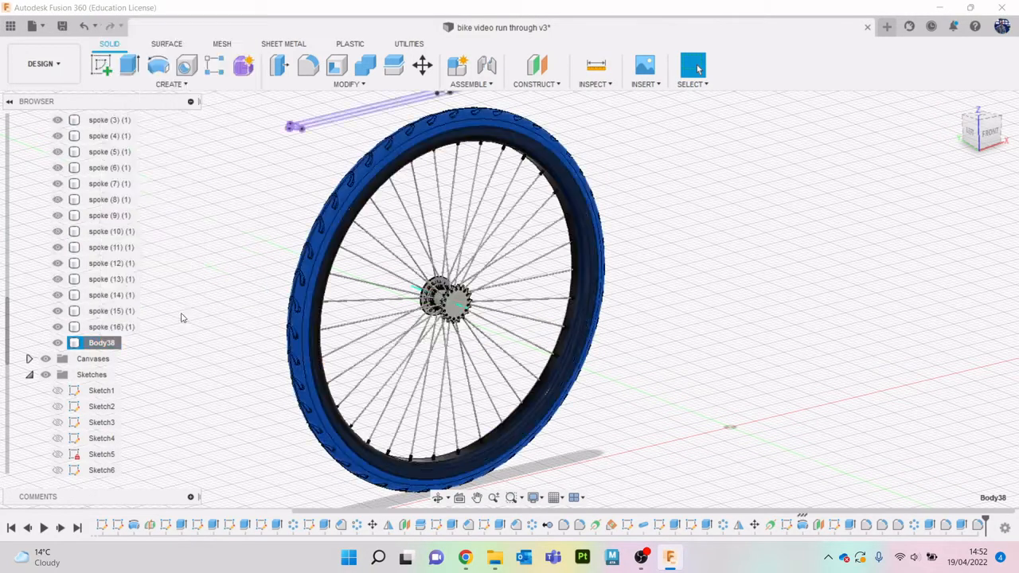
{"action": "left_click", "coordinate": [215, 266]}
{"action": "scroll", "coordinate": [70, 412], "scroll_direction": "down", "scroll_amount": 1}
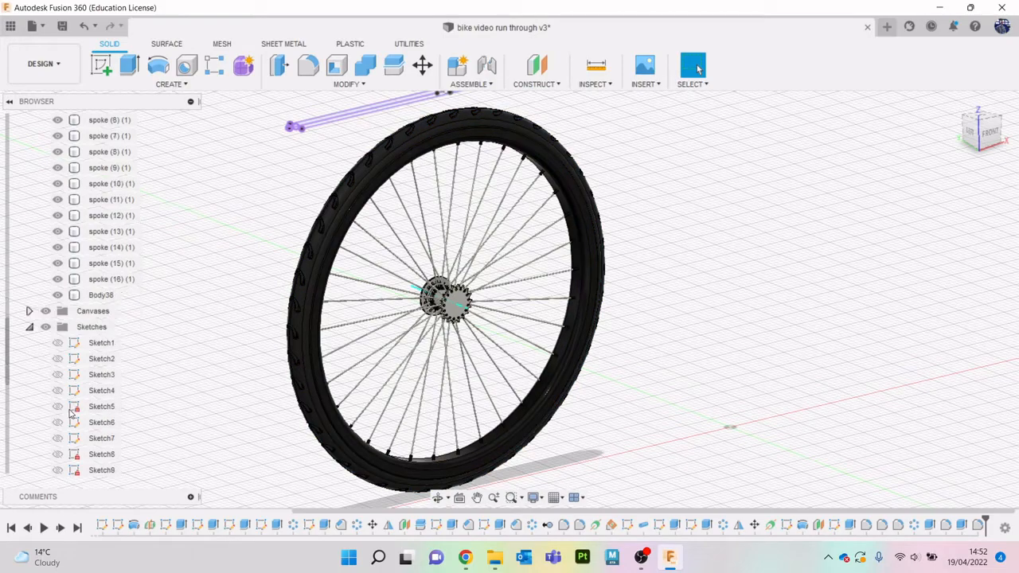
- Switch to the Render workspace and examine the complete wheel and its hub from several angles
{"action": "scroll", "coordinate": [70, 413], "scroll_direction": "down", "scroll_amount": 3}
{"action": "scroll", "coordinate": [215, 270], "scroll_direction": "down", "scroll_amount": 4}
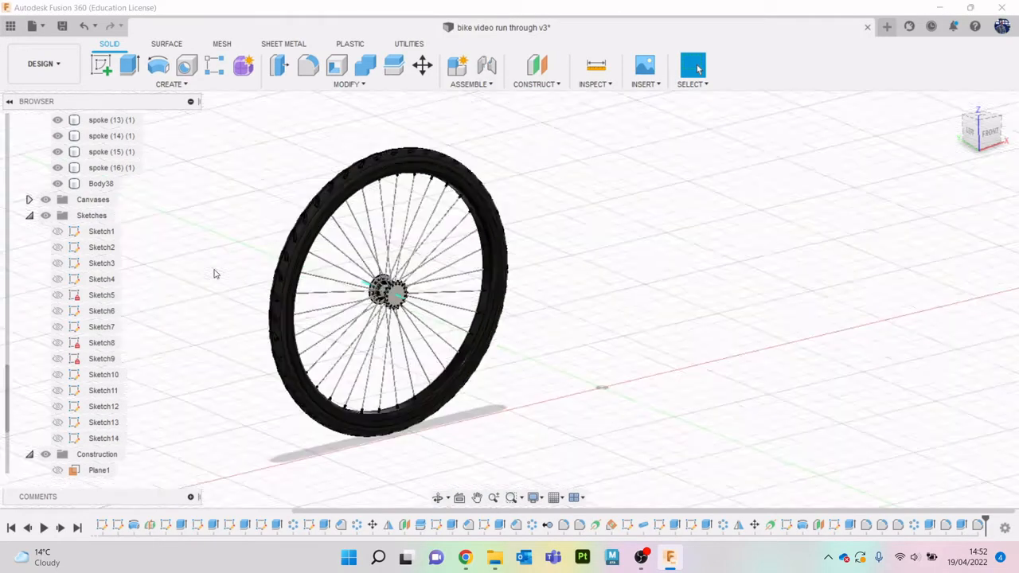
{"action": "scroll", "coordinate": [235, 252], "scroll_direction": "up", "scroll_amount": 3}
{"action": "scroll", "coordinate": [334, 239], "scroll_direction": "up", "scroll_amount": 2}
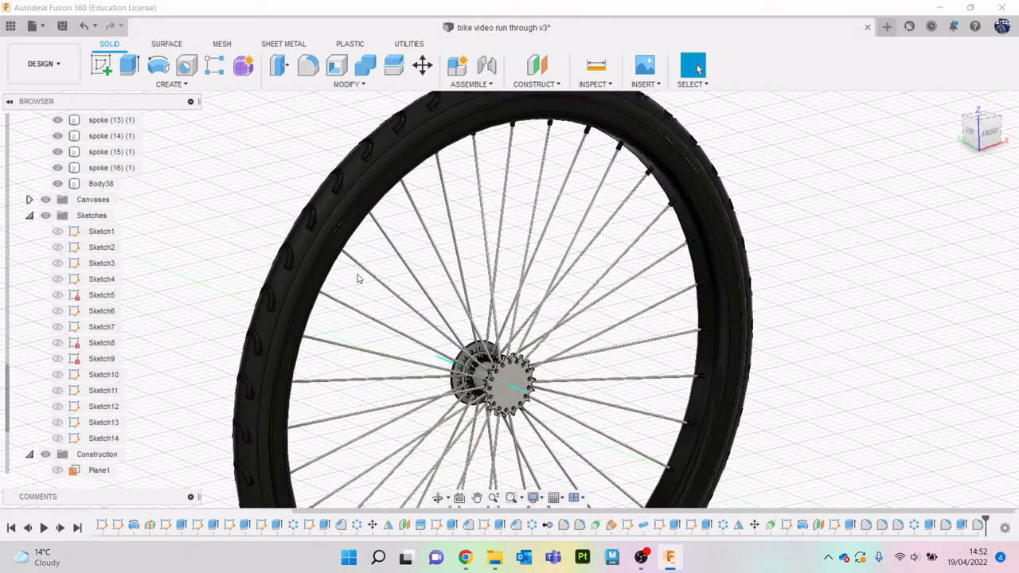
{"action": "scroll", "coordinate": [339, 264], "scroll_direction": "up", "scroll_amount": 1}
{"action": "scroll", "coordinate": [337, 263], "scroll_direction": "down", "scroll_amount": 2}
{"action": "left_click", "coordinate": [44, 64]}
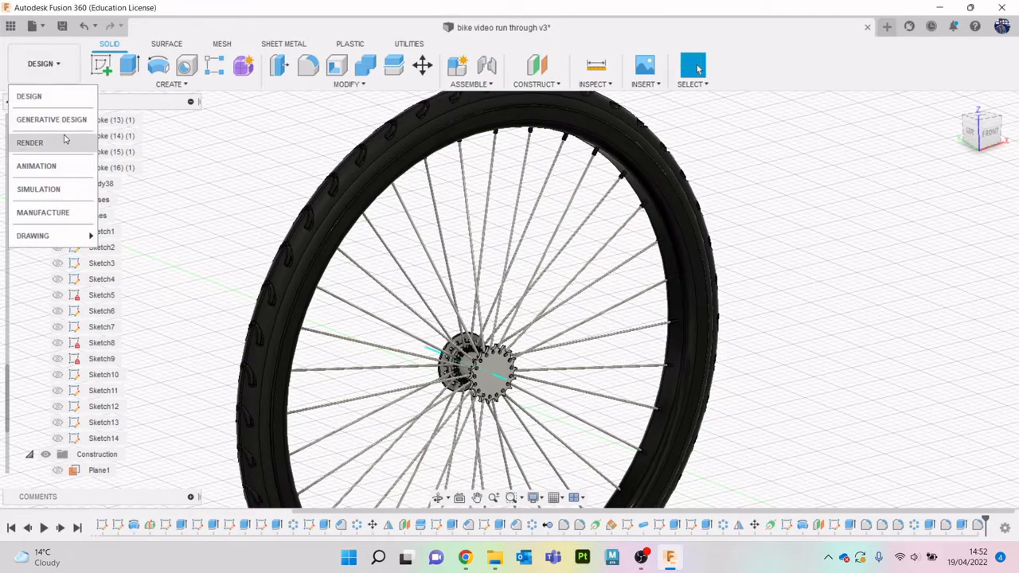
{"action": "left_click", "coordinate": [65, 141]}
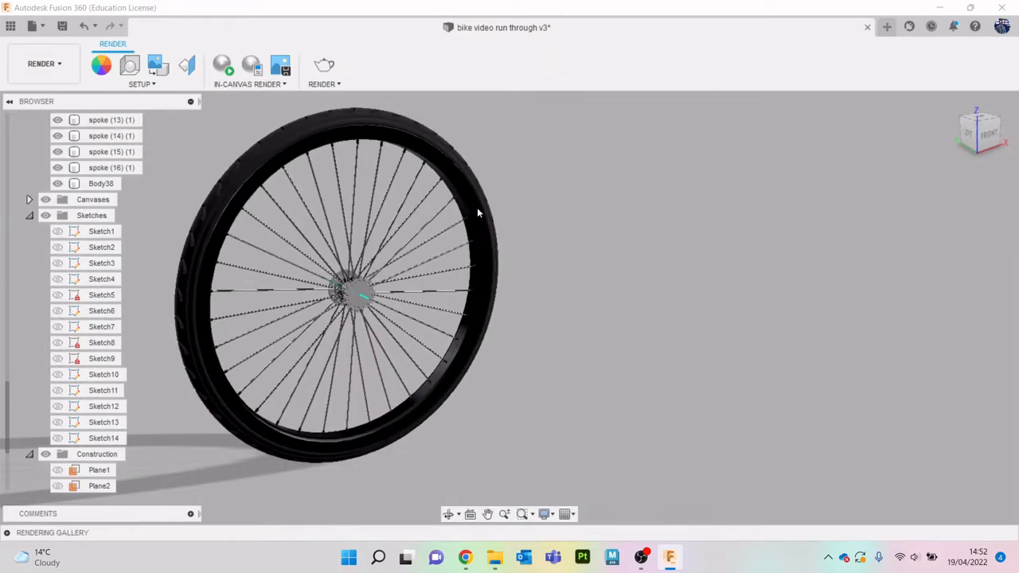
{"action": "mouse_move", "coordinate": [984, 132]}
{"action": "left_mouse_down"}
{"action": "mouse_move", "coordinate": [1015, 127]}
{"action": "mouse_move", "coordinate": [982, 132]}
{"action": "left_mouse_up"}
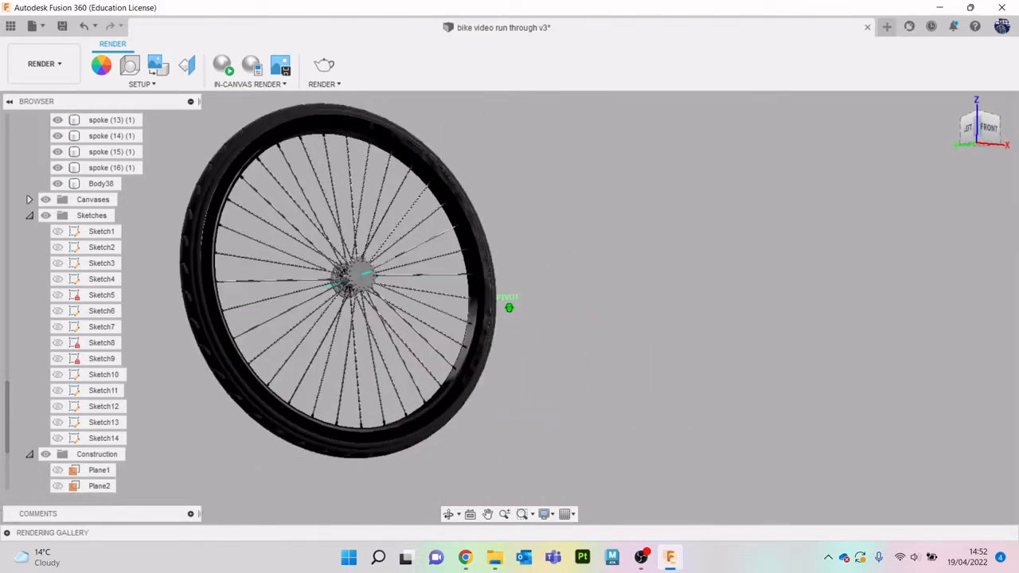
{"action": "middle_click_drag", "start_coordinate": [387, 350], "coordinate": [390, 410], "text": "shift"}
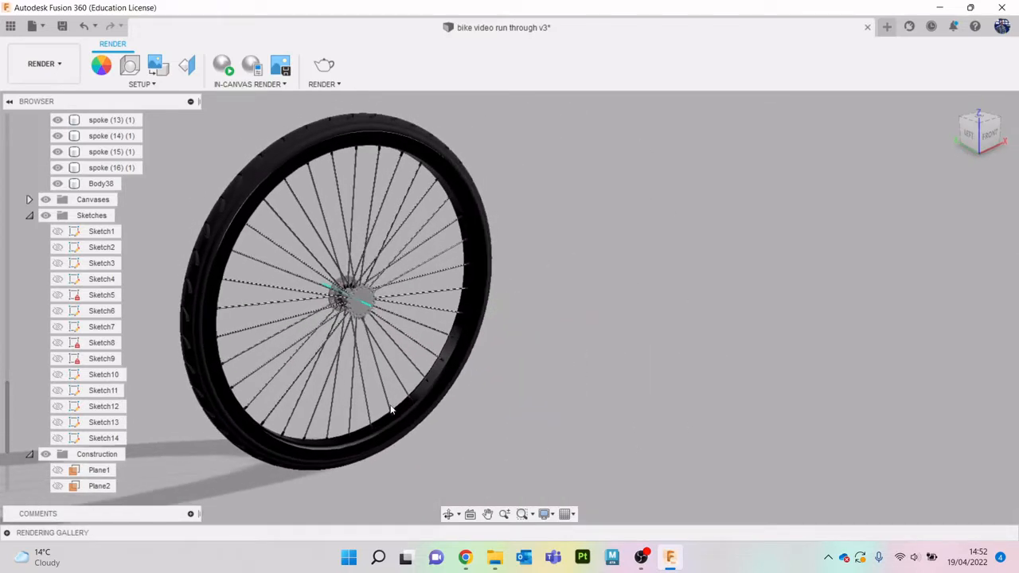
{"action": "scroll", "coordinate": [373, 302], "scroll_direction": "up", "scroll_amount": 6}
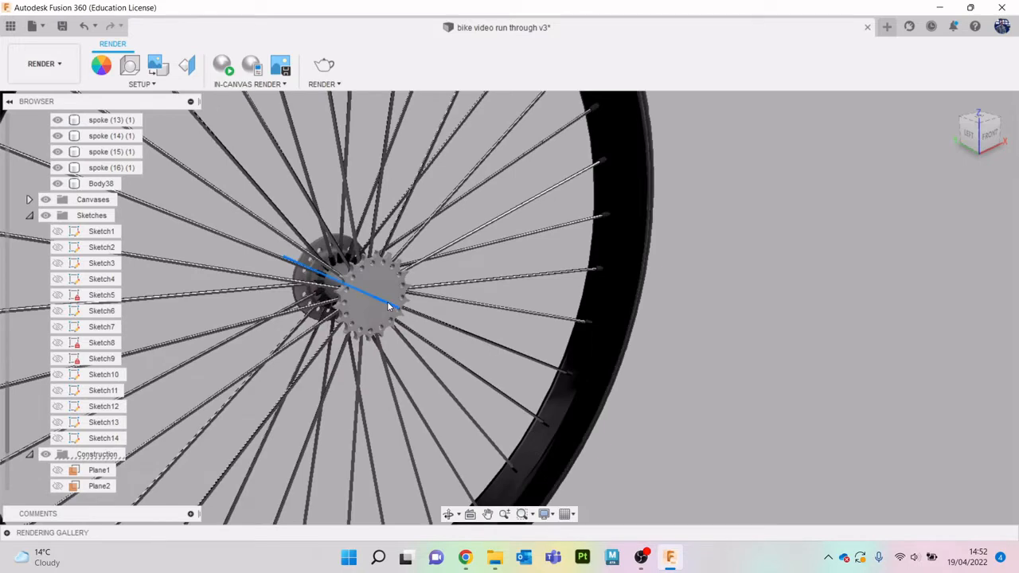
{"action": "scroll", "coordinate": [673, 314], "scroll_direction": "down", "scroll_amount": 5}
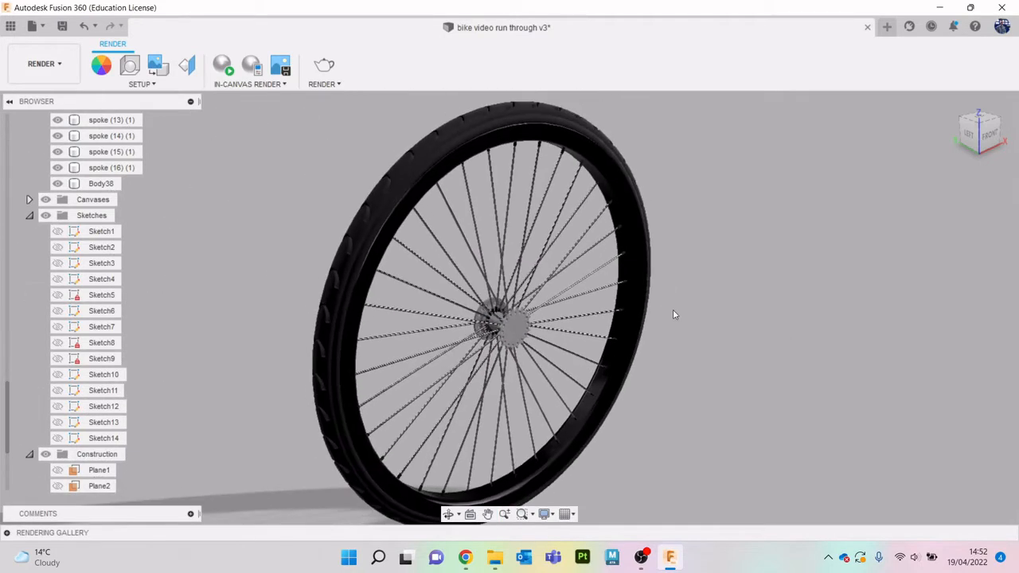
- Switch to Chrome and search Google for "bike rim colour" in place of the 18-inch wheel product page
{"action": "left_click", "coordinate": [468, 561]}
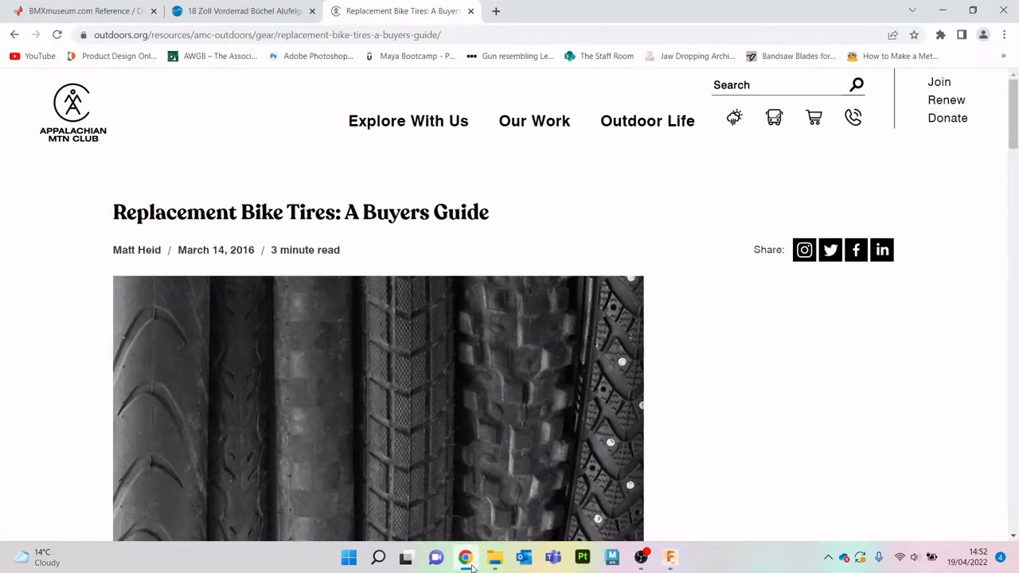
{"action": "left_click", "coordinate": [249, 10]}
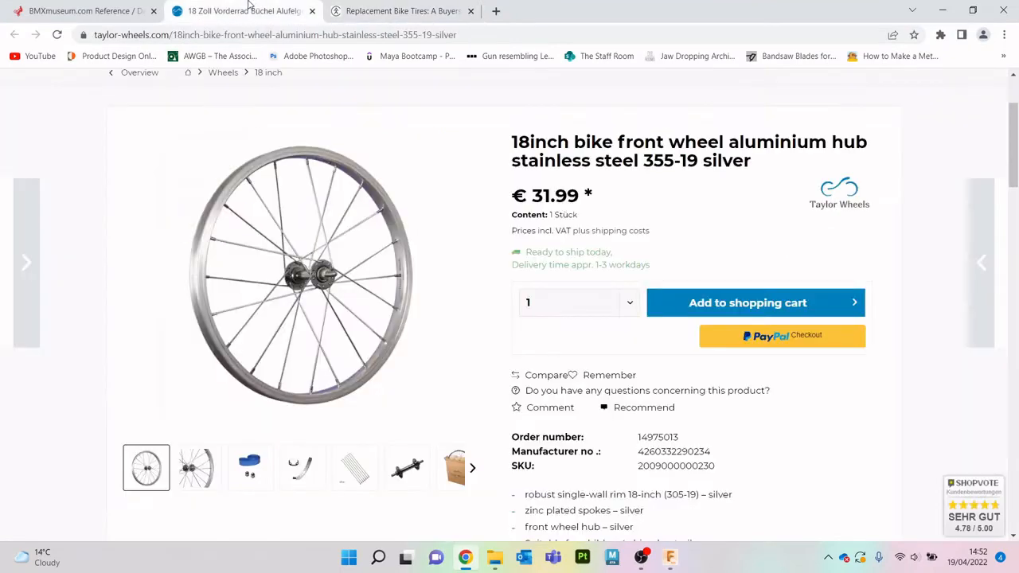
{"action": "left_click", "coordinate": [245, 41]}
{"action": "type", "text": "bike rim"}
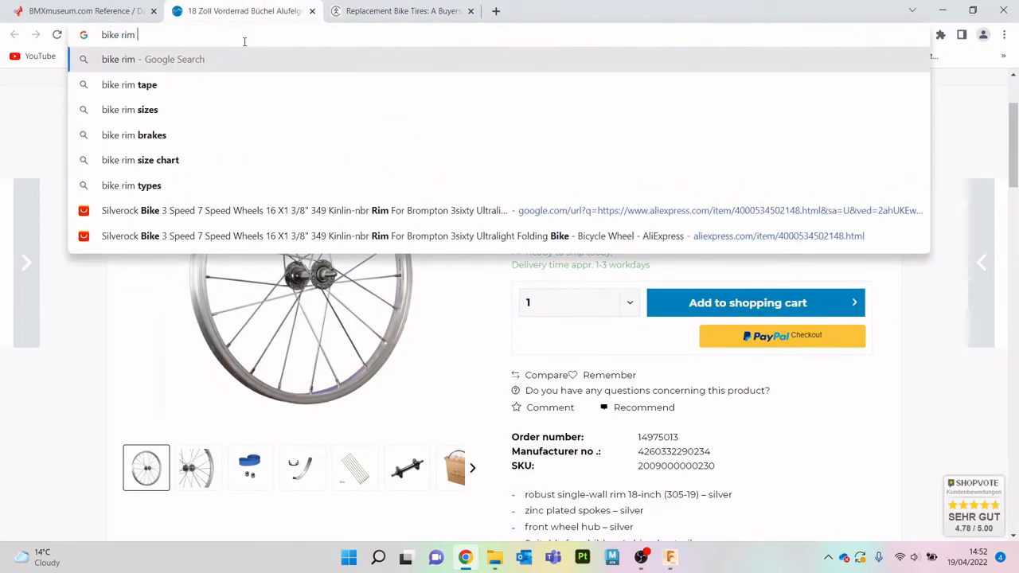
{"action": "type", "text": " co"}
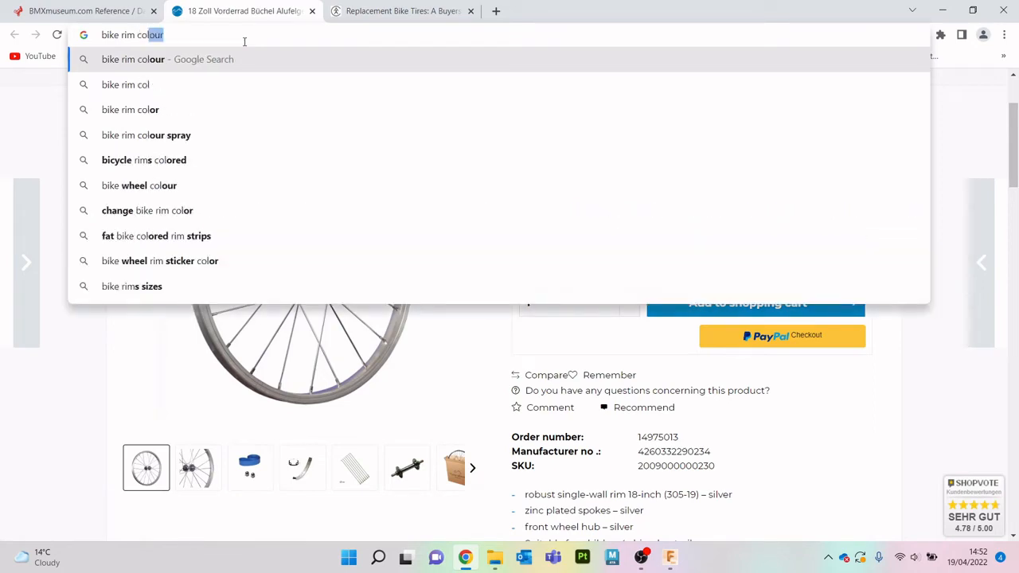
{"action": "type", "text": "l"}
{"action": "key", "text": "Return"}
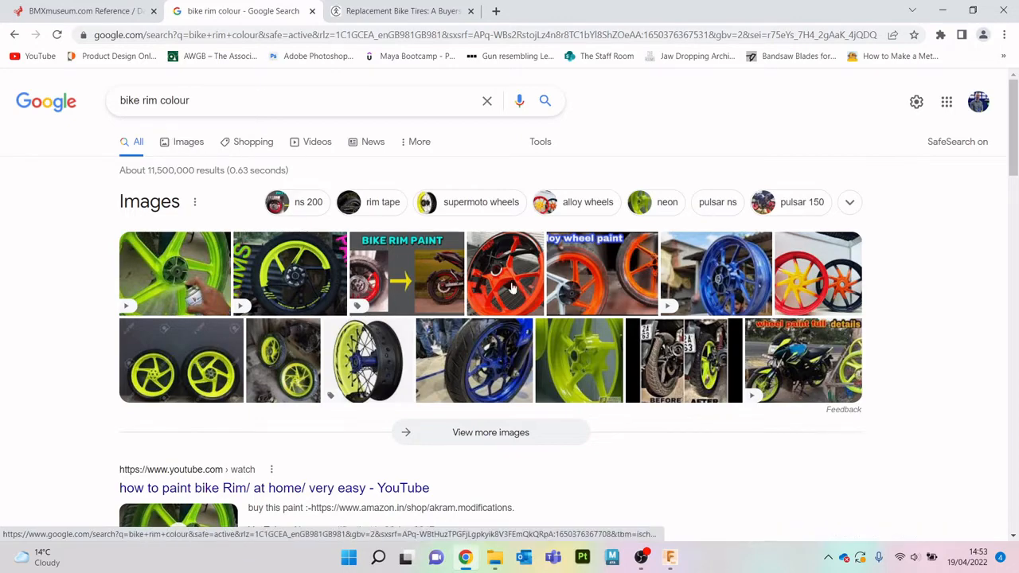
- Browse the expanded image results for rim colour ideas, and return to Fusion 360
{"action": "scroll", "coordinate": [563, 306], "scroll_direction": "down", "scroll_amount": 3}
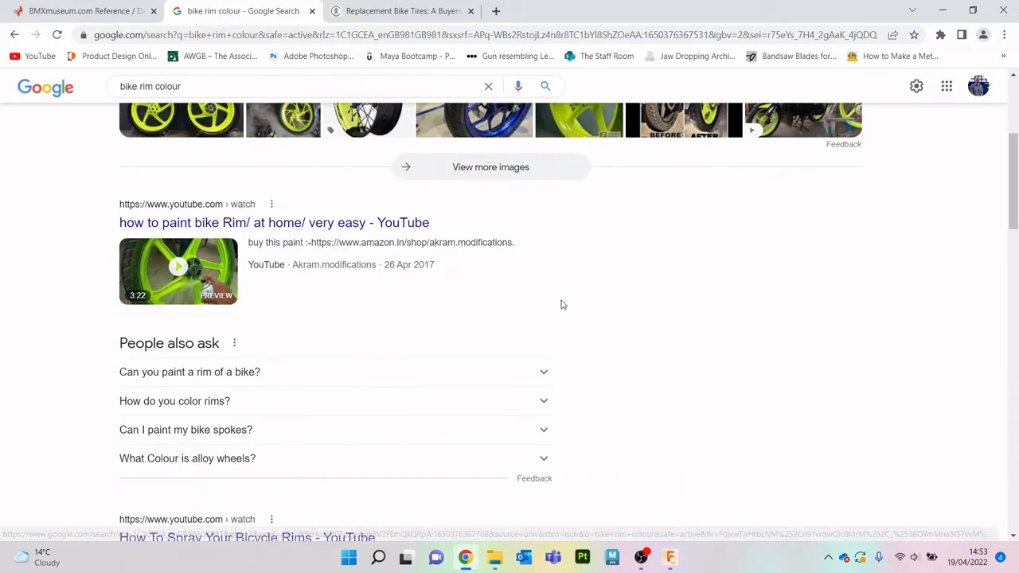
{"action": "scroll", "coordinate": [562, 303], "scroll_direction": "up", "scroll_amount": 3}
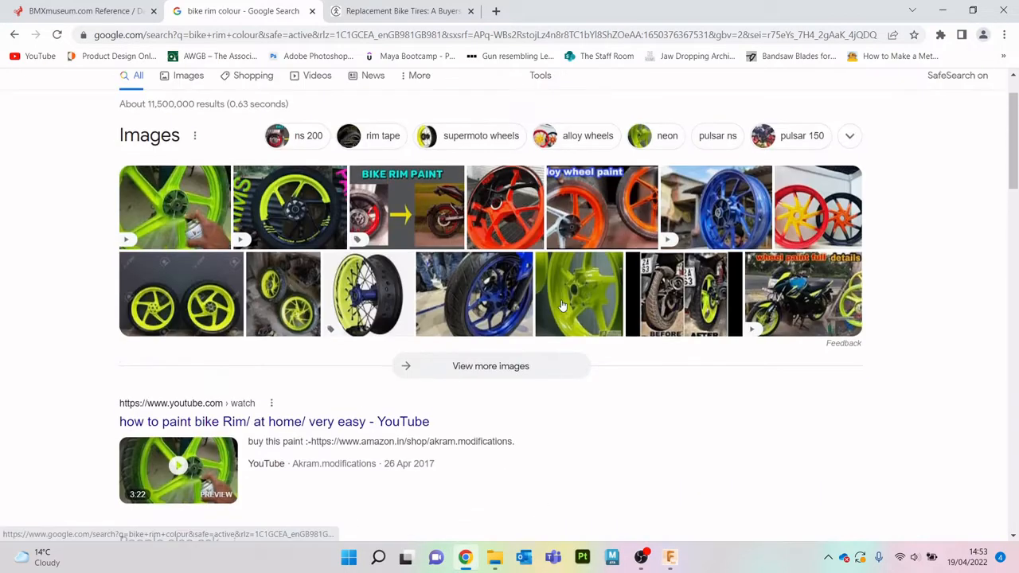
{"action": "left_click", "coordinate": [491, 371]}
{"action": "scroll", "coordinate": [498, 317], "scroll_direction": "down", "scroll_amount": 5}
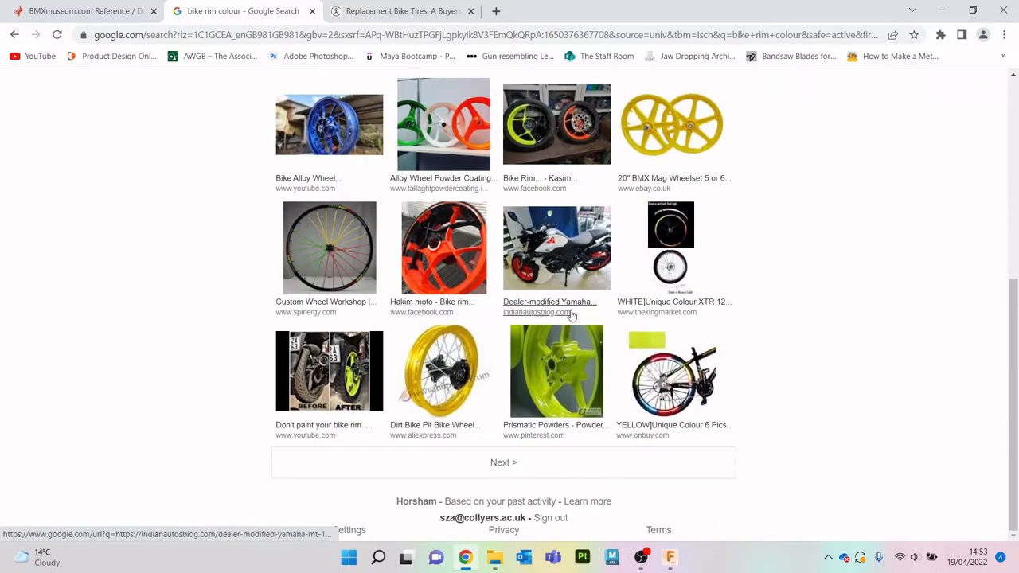
{"action": "left_click", "coordinate": [943, 10]}
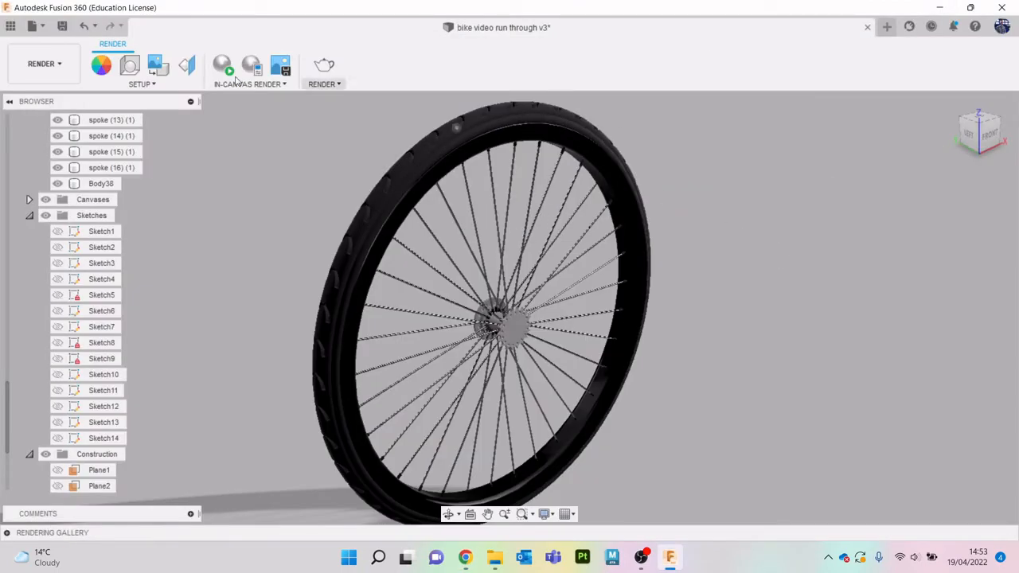
- In the Design workspace, download the Powder Coat (Red) appearance and replace the design's Powder Coat (Black) with it
{"action": "left_click", "coordinate": [44, 64]}
{"action": "left_click", "coordinate": [32, 98]}
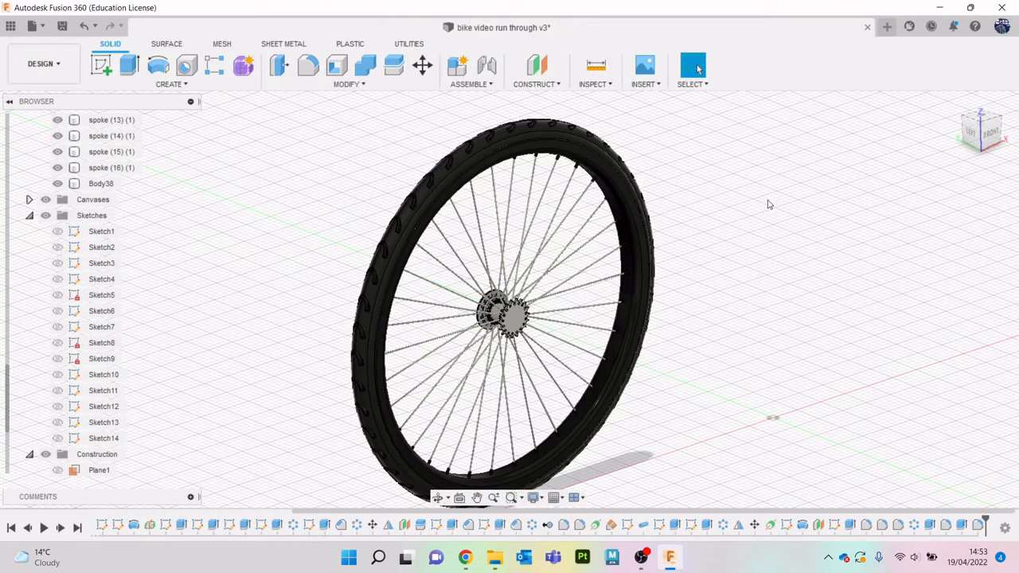
{"action": "key", "text": "a"}
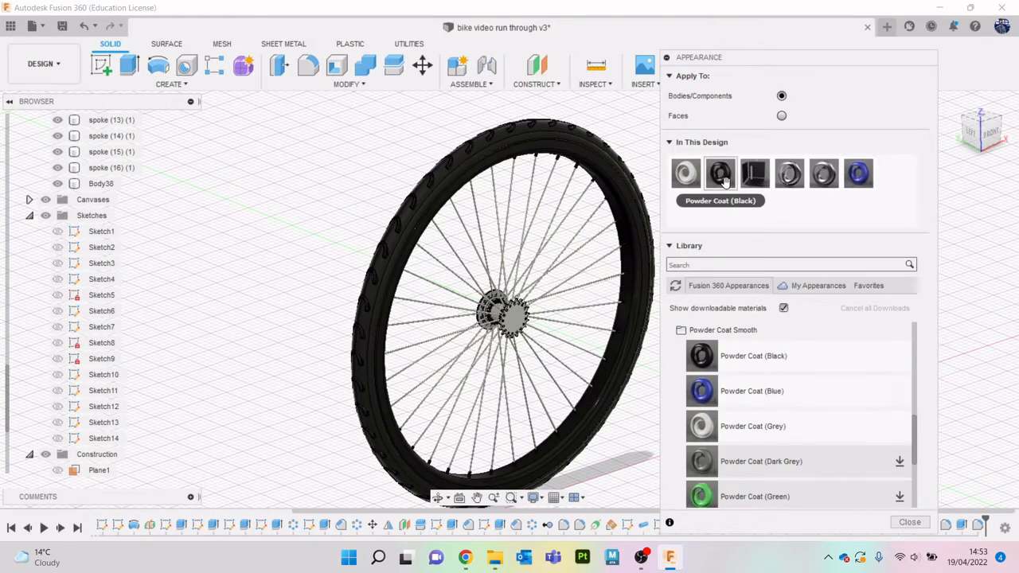
{"action": "scroll", "coordinate": [757, 398], "scroll_direction": "down", "scroll_amount": 5}
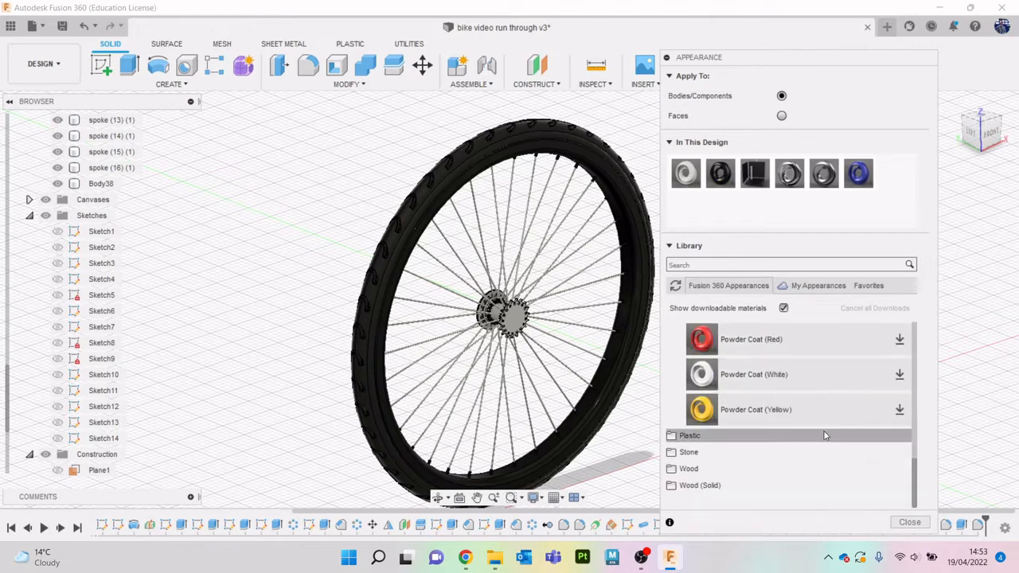
{"action": "left_click", "coordinate": [899, 341]}
{"action": "left_click_drag", "start_coordinate": [754, 346], "coordinate": [721, 173]}
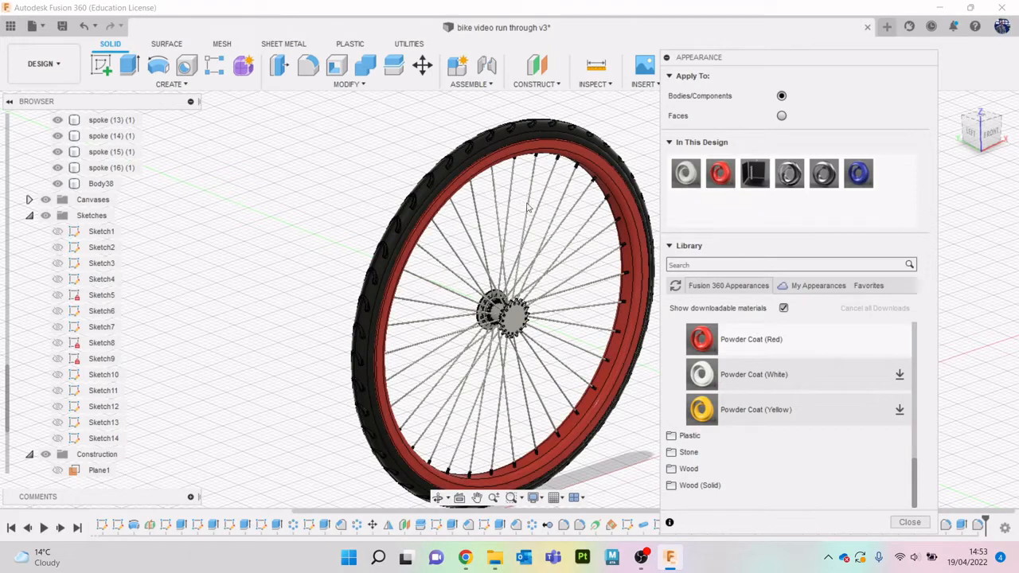
- Recolour the design's Powder Coat (Red) appearance to a light orange-brown with RGB 214, 137, 90, and close the appearance settings
{"action": "double_click", "coordinate": [706, 185]}
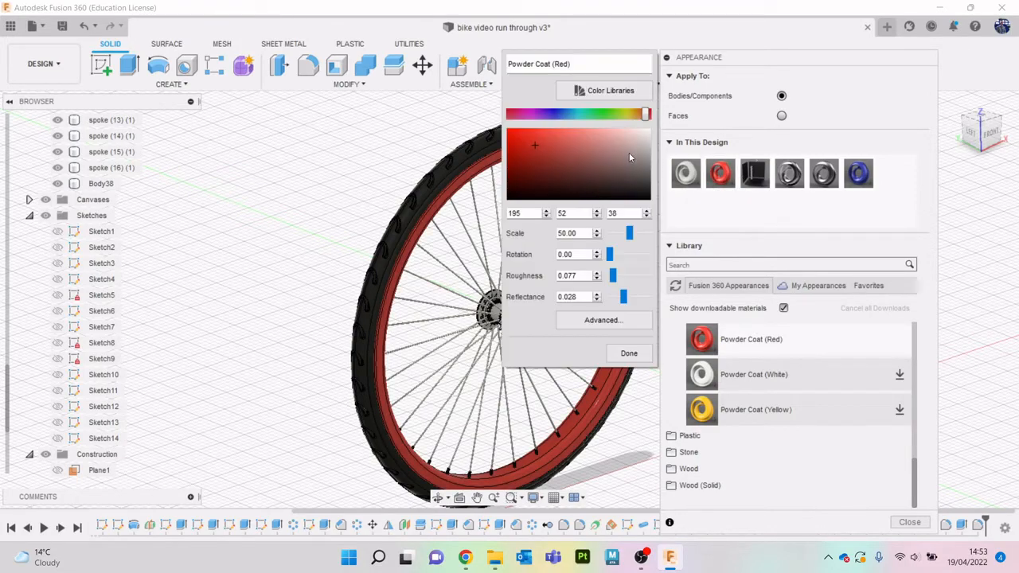
{"action": "left_click_drag", "start_coordinate": [643, 116], "coordinate": [637, 122]}
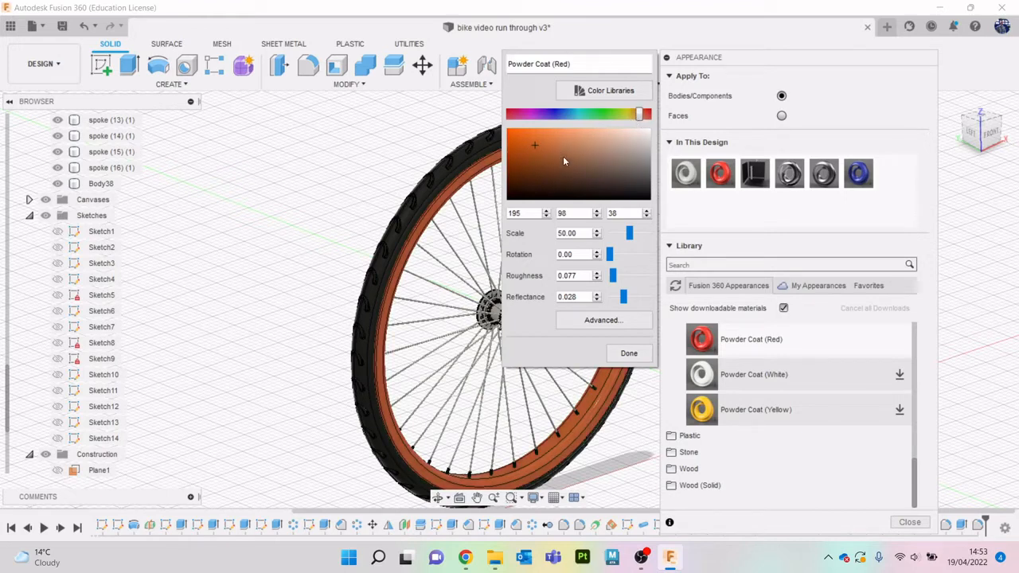
{"action": "left_click_drag", "start_coordinate": [538, 145], "coordinate": [567, 142]}
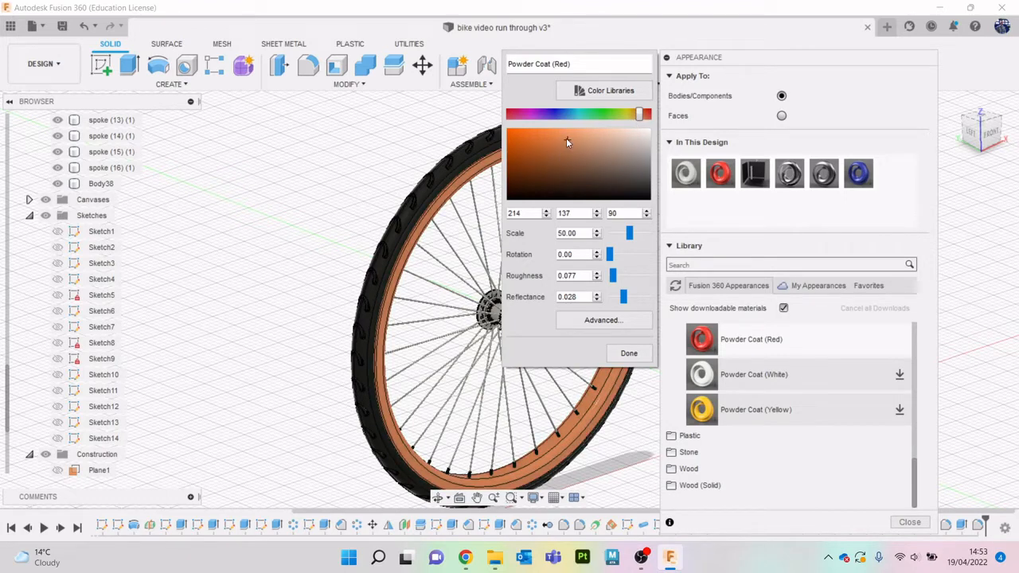
{"action": "left_click", "coordinate": [629, 353]}
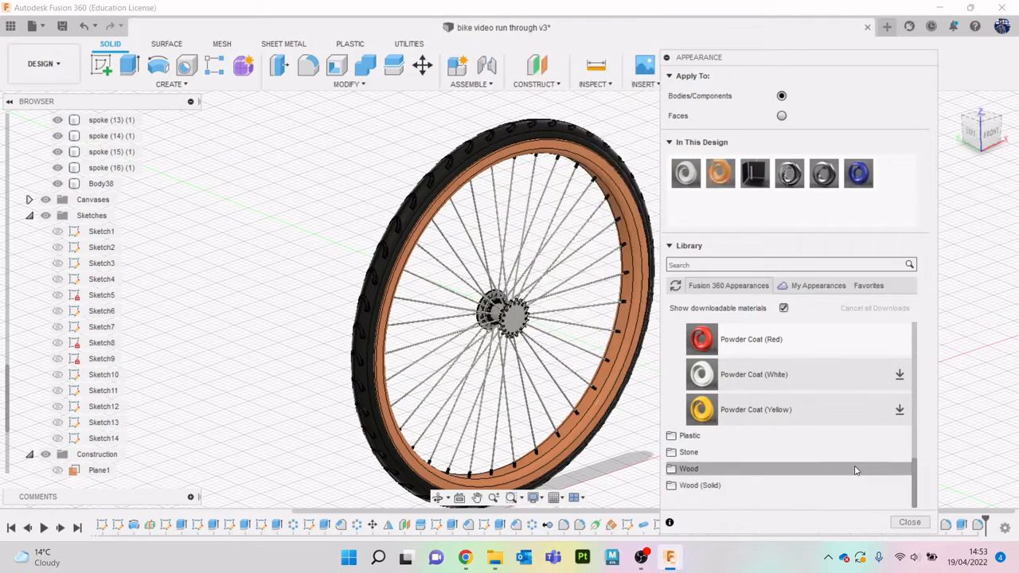
{"action": "left_click_drag", "start_coordinate": [801, 59], "coordinate": [807, 8]}
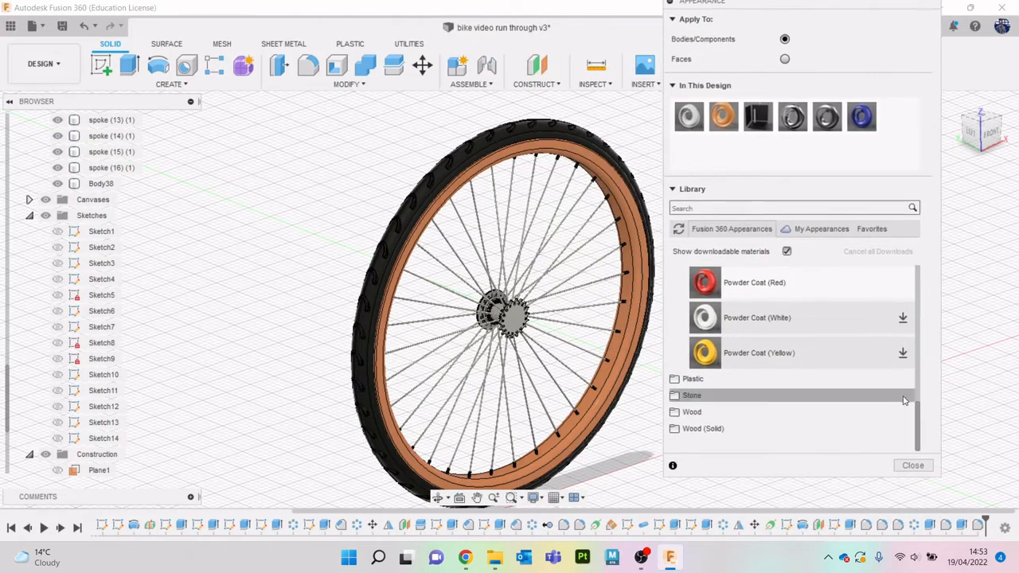
{"action": "left_click", "coordinate": [910, 466]}
- Return to the Render workspace and frame the whole wheel at an angle showing its front and tread
{"action": "middle_click_drag", "start_coordinate": [834, 252], "coordinate": [845, 564], "text": "shift"}
{"action": "left_click", "coordinate": [42, 64]}
{"action": "left_click", "coordinate": [57, 140]}
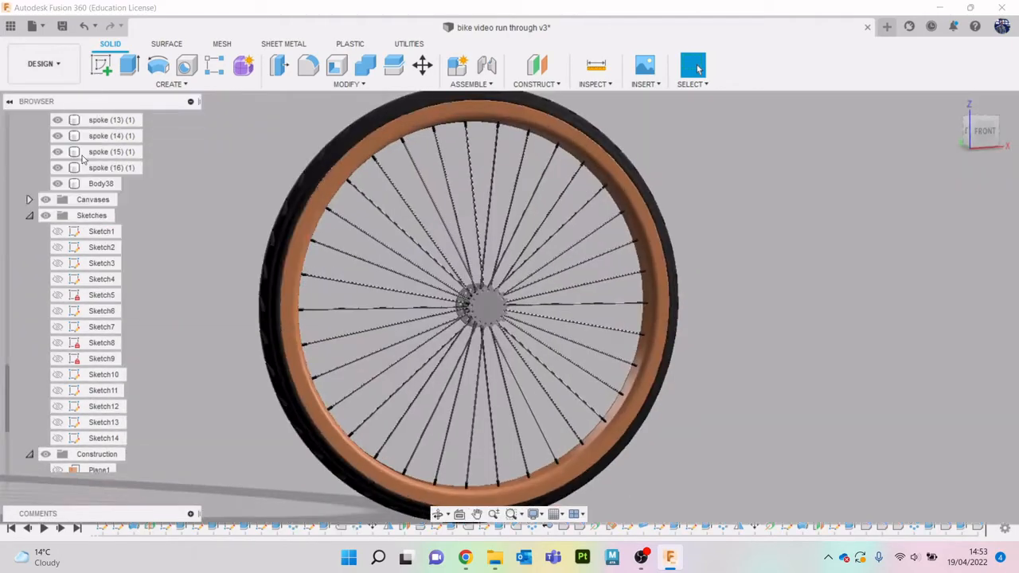
{"action": "left_click_drag", "start_coordinate": [995, 128], "coordinate": [1017, 148]}
{"action": "scroll", "coordinate": [881, 223], "scroll_direction": "down", "scroll_amount": 2}
{"action": "middle_click_drag", "start_coordinate": [882, 223], "coordinate": [808, 232]}
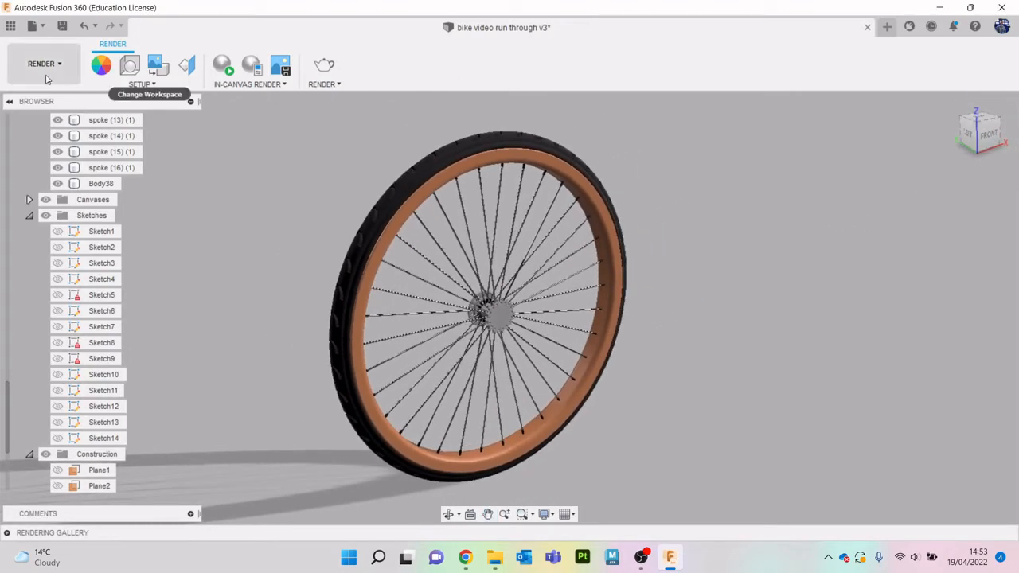
- Save the design as a new version with the description "User Saved", so it is ready for rendering
{"action": "left_click", "coordinate": [324, 65]}
{"action": "left_click", "coordinate": [648, 387]}
{"action": "left_click", "coordinate": [62, 27]}
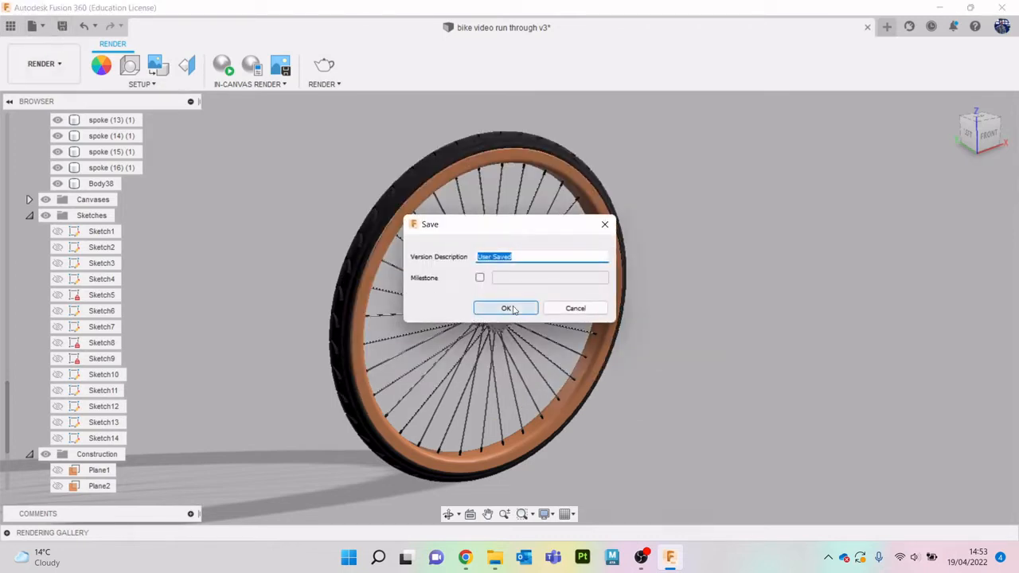
{"action": "left_click", "coordinate": [510, 306]}
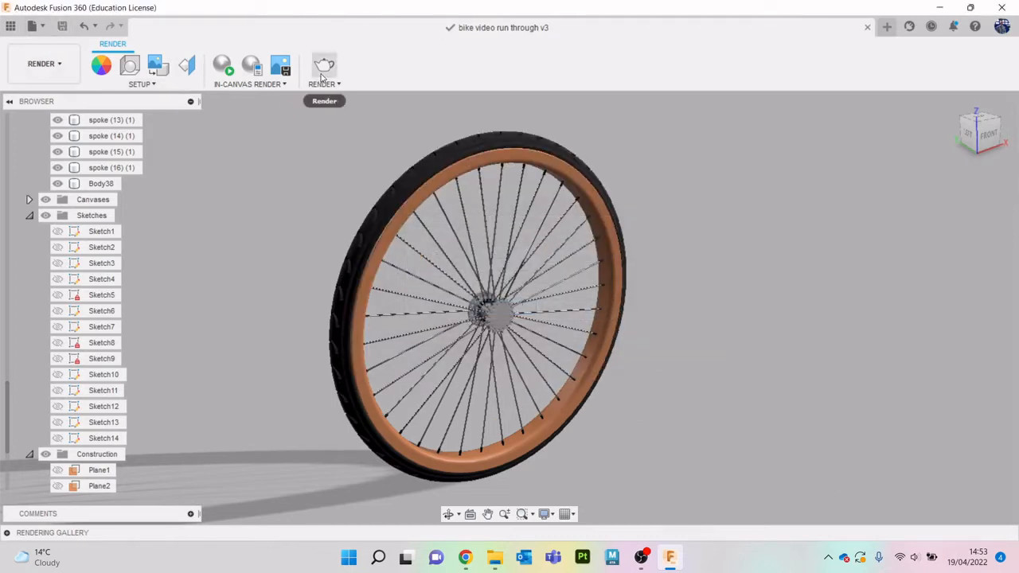
- Render the wheel with the Local Renderer at Final(75) quality as a 1536 by 654 px PNG
{"action": "left_click", "coordinate": [322, 75]}
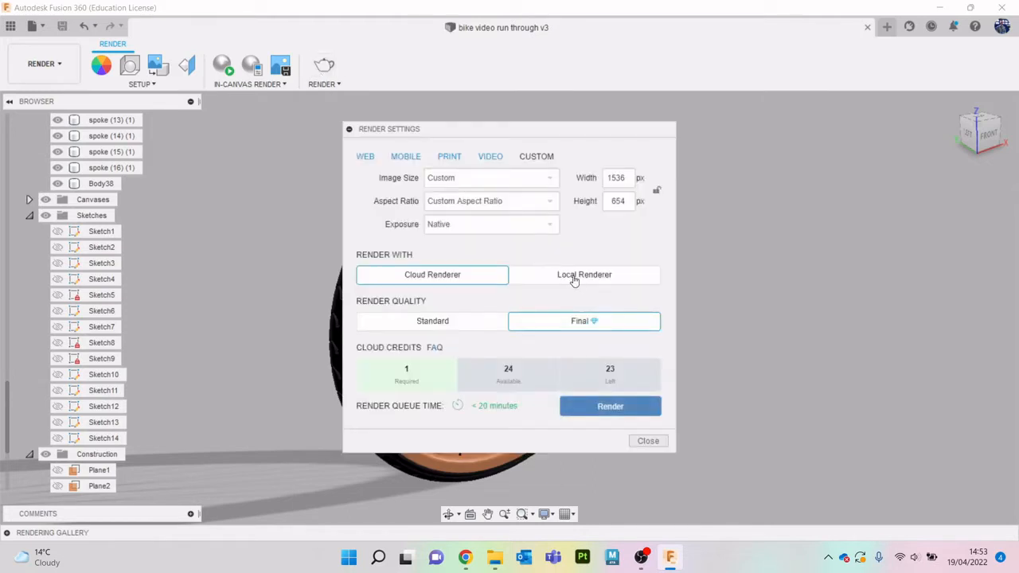
{"action": "left_click", "coordinate": [574, 279]}
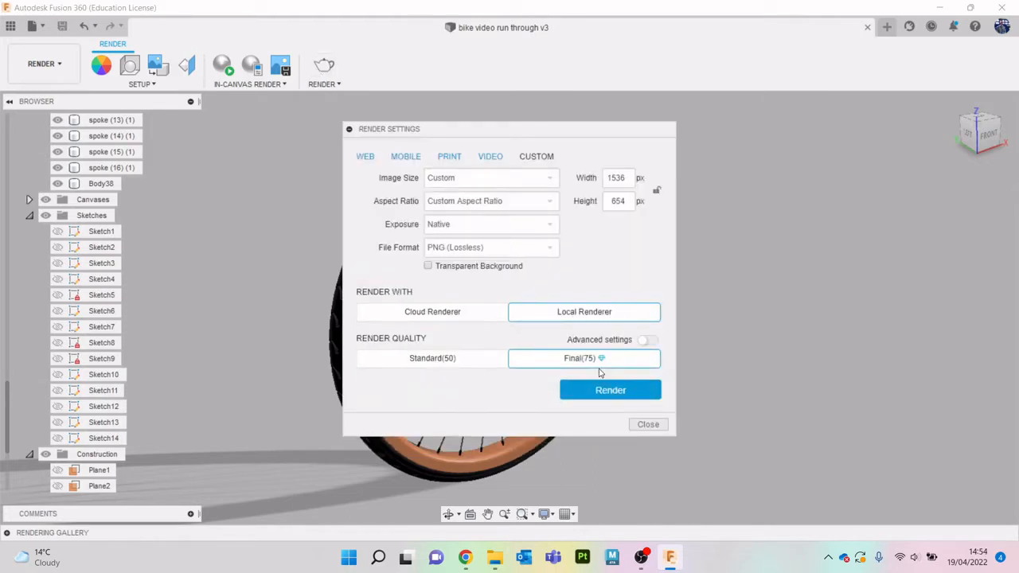
{"action": "left_click", "coordinate": [610, 391]}
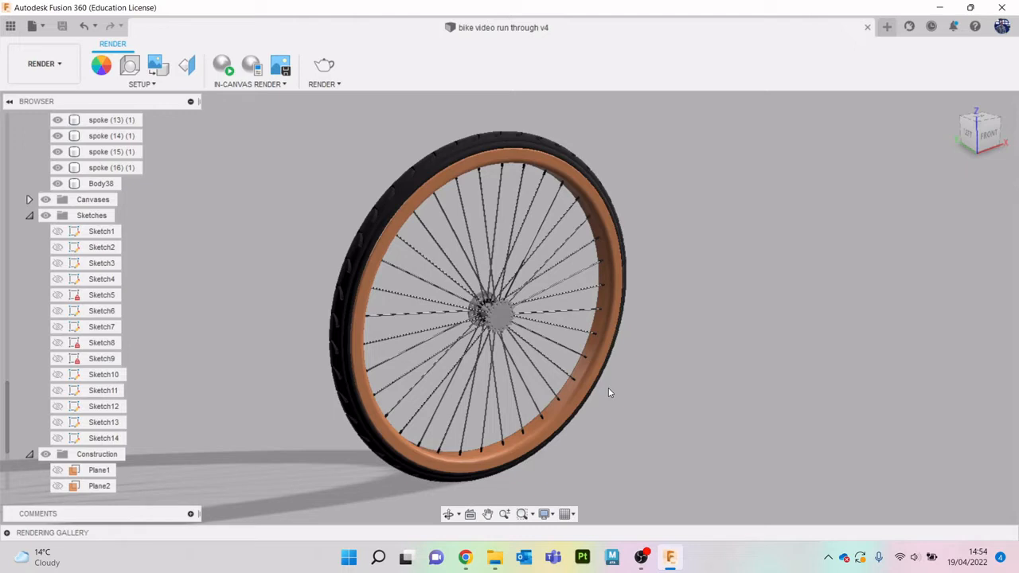
- Inspect the wheel render in the rendering gallery, close it and return to the Design workspace
{"action": "left_click", "coordinate": [7, 533]}
{"action": "left_click", "coordinate": [147, 498]}
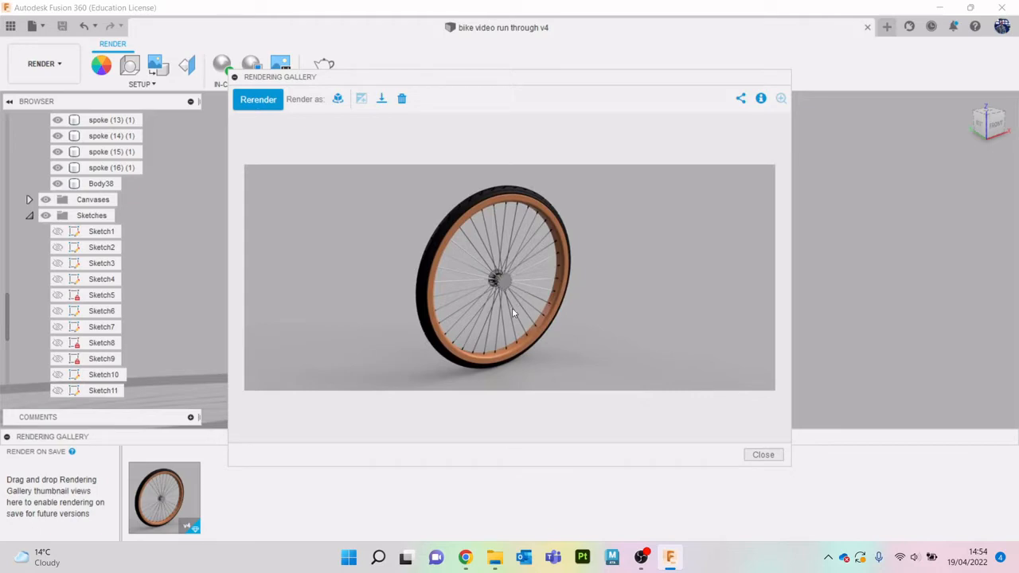
{"action": "left_click", "coordinate": [763, 455]}
{"action": "left_click", "coordinate": [32, 67]}
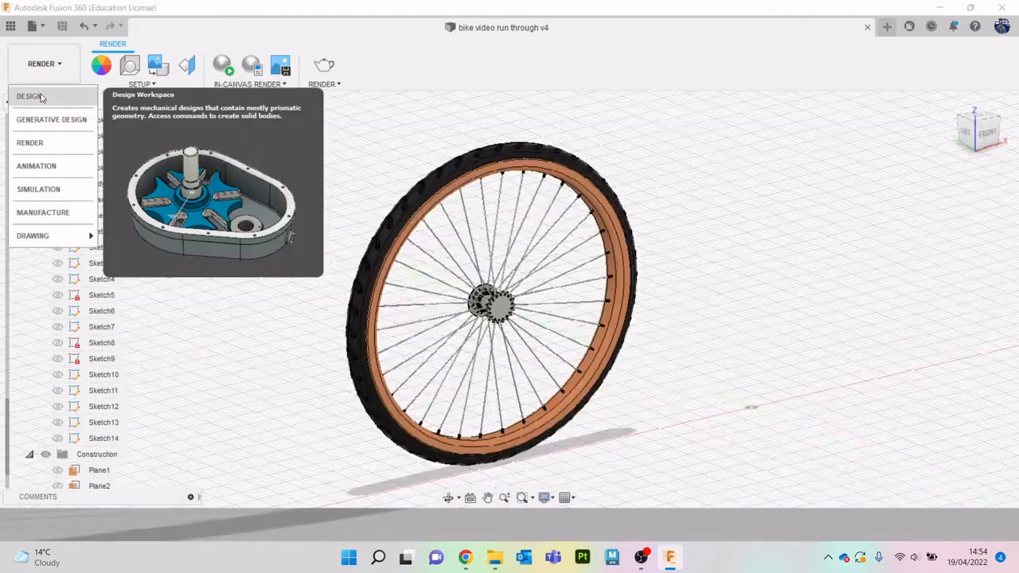
- Switch to the Design workspace and rename the tyre body, Body38, as tire
{"action": "left_click", "coordinate": [28, 96]}
{"action": "scroll", "coordinate": [662, 231], "scroll_direction": "down", "scroll_amount": 3}
{"action": "mouse_move", "coordinate": [990, 139]}
{"action": "left_mouse_down"}
{"action": "mouse_move", "coordinate": [1013, 141]}
{"action": "mouse_move", "coordinate": [984, 144]}
{"action": "left_mouse_up"}
{"action": "scroll", "coordinate": [862, 253], "scroll_direction": "down", "scroll_amount": 1}
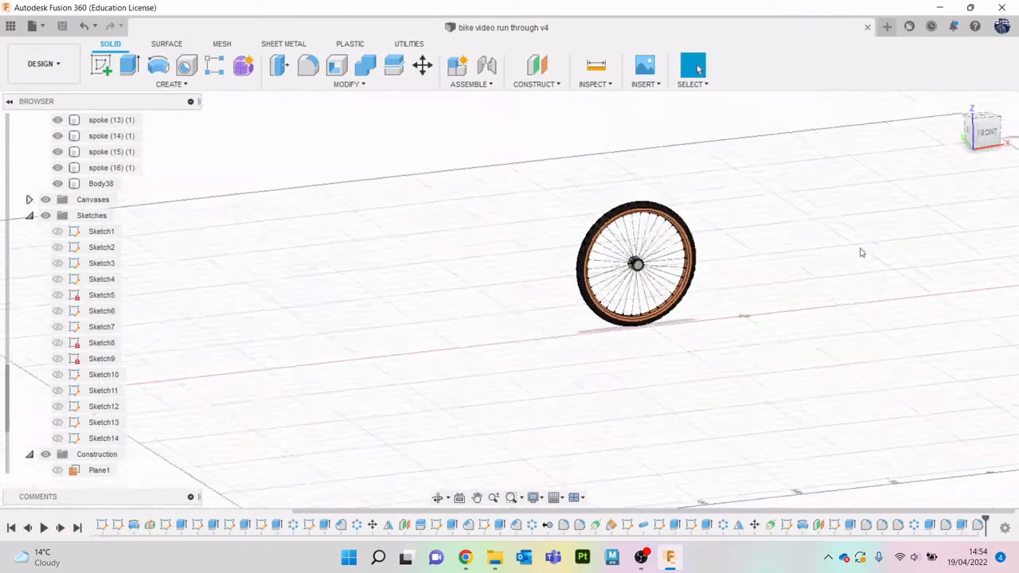
{"action": "scroll", "coordinate": [862, 252], "scroll_direction": "up", "scroll_amount": 10}
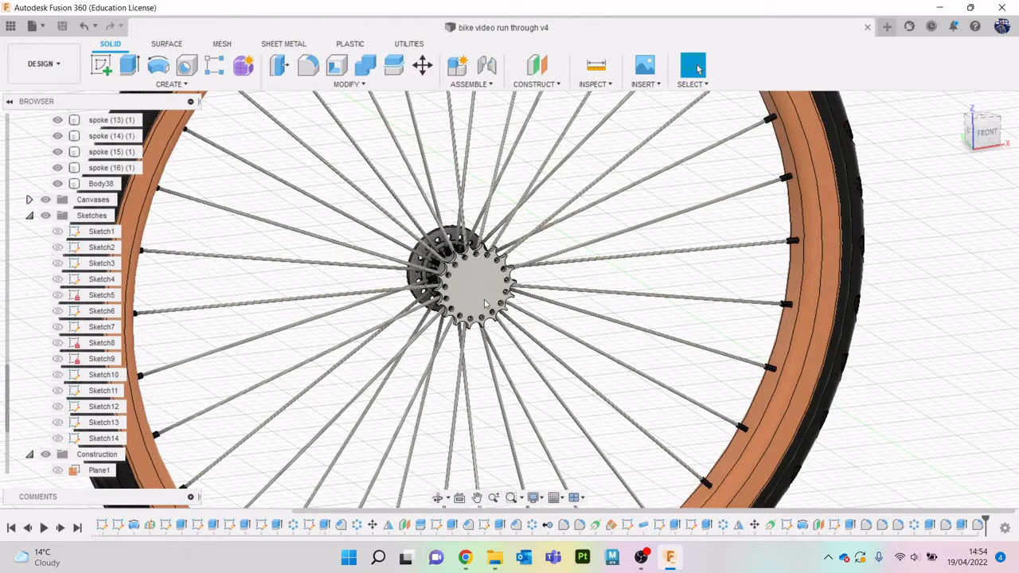
{"action": "scroll", "coordinate": [484, 300], "scroll_direction": "down", "scroll_amount": 5}
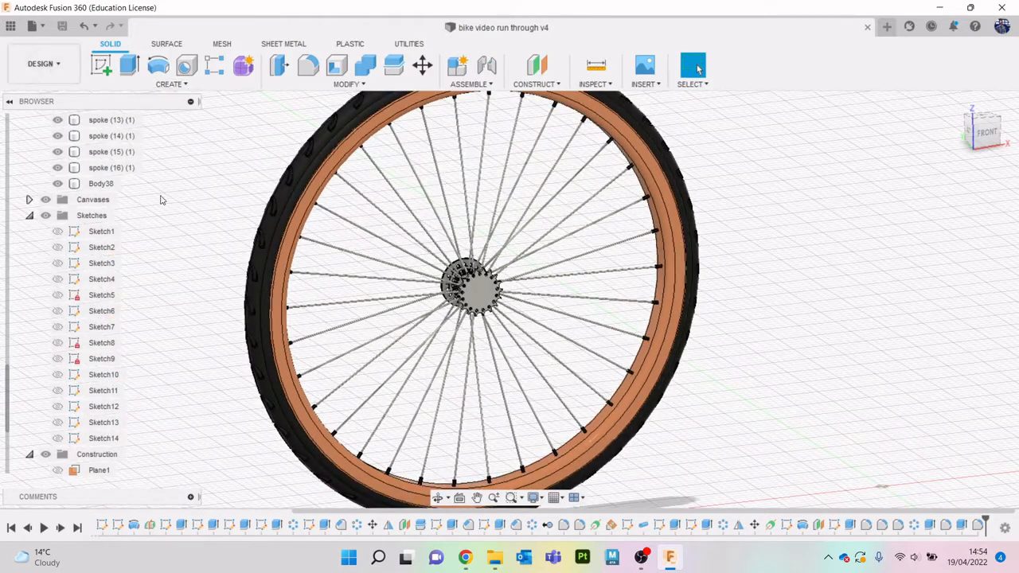
{"action": "scroll", "coordinate": [159, 199], "scroll_direction": "down", "scroll_amount": 2}
{"action": "scroll", "coordinate": [102, 172], "scroll_direction": "up", "scroll_amount": 4}
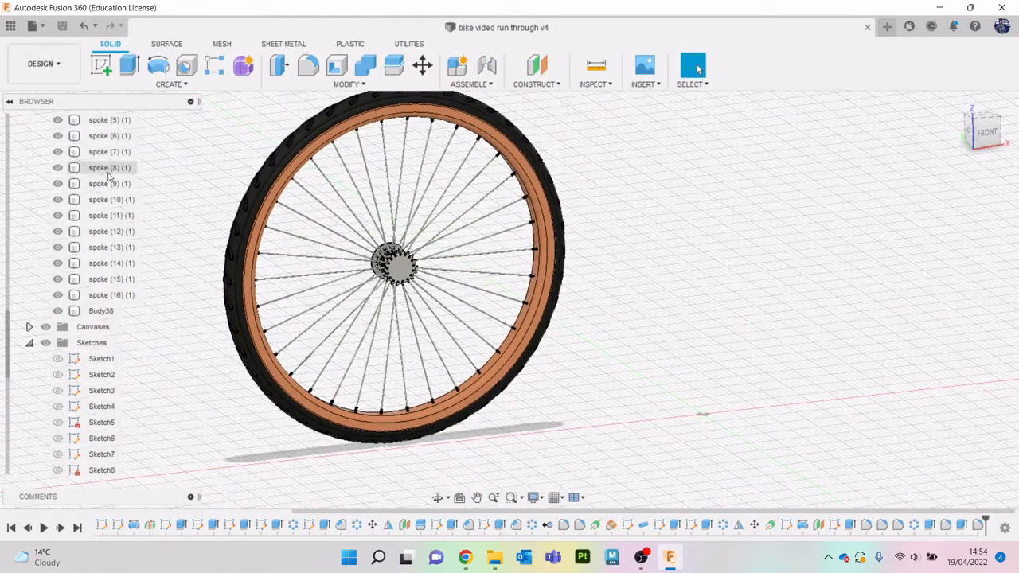
{"action": "double_click", "coordinate": [102, 311]}
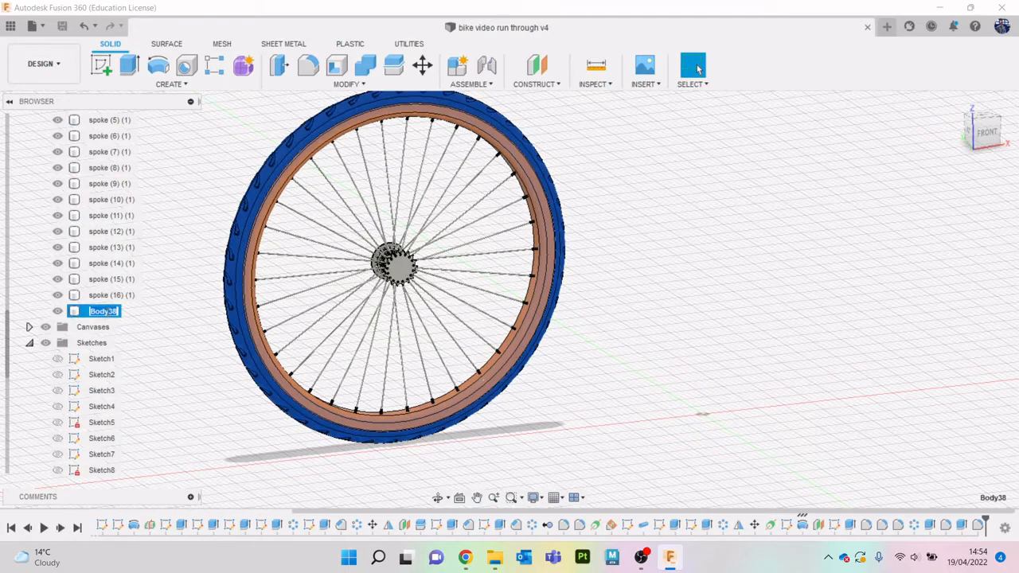
{"action": "type", "text": "tire"}
{"action": "left_click", "coordinate": [202, 216]}
- Collapse the Bodies, Sketches and Construction folders in the browser to tidy the design tree
{"action": "scroll", "coordinate": [197, 212], "scroll_direction": "down", "scroll_amount": 2}
{"action": "scroll", "coordinate": [97, 188], "scroll_direction": "up", "scroll_amount": 3}
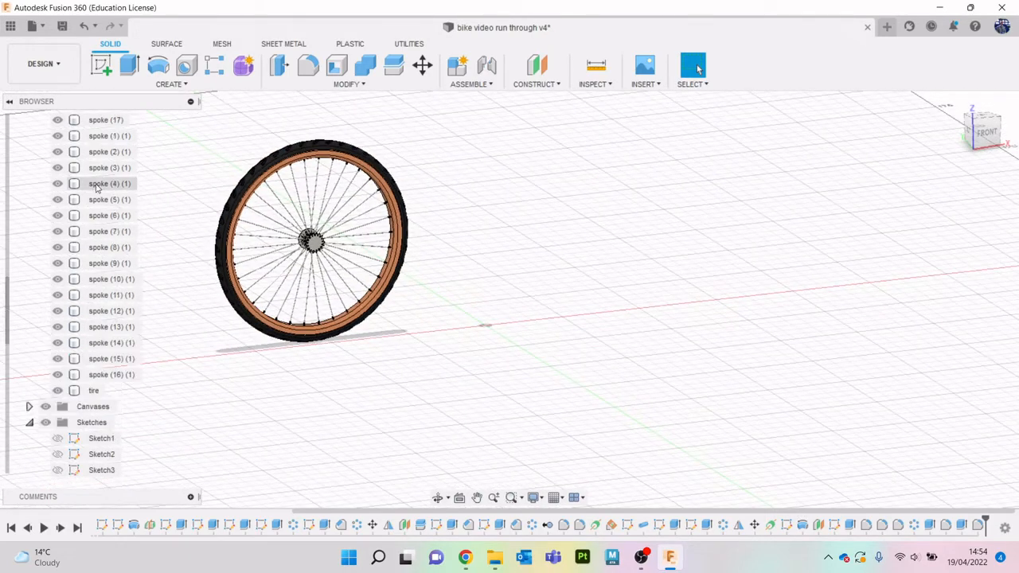
{"action": "scroll", "coordinate": [96, 188], "scroll_direction": "up", "scroll_amount": 5}
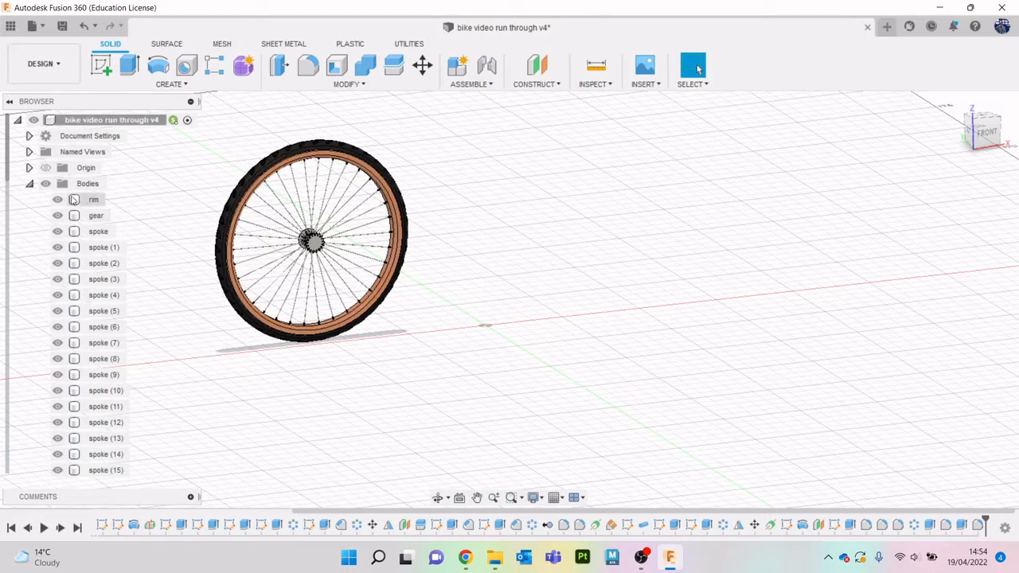
{"action": "left_click", "coordinate": [29, 183]}
{"action": "left_click", "coordinate": [30, 215]}
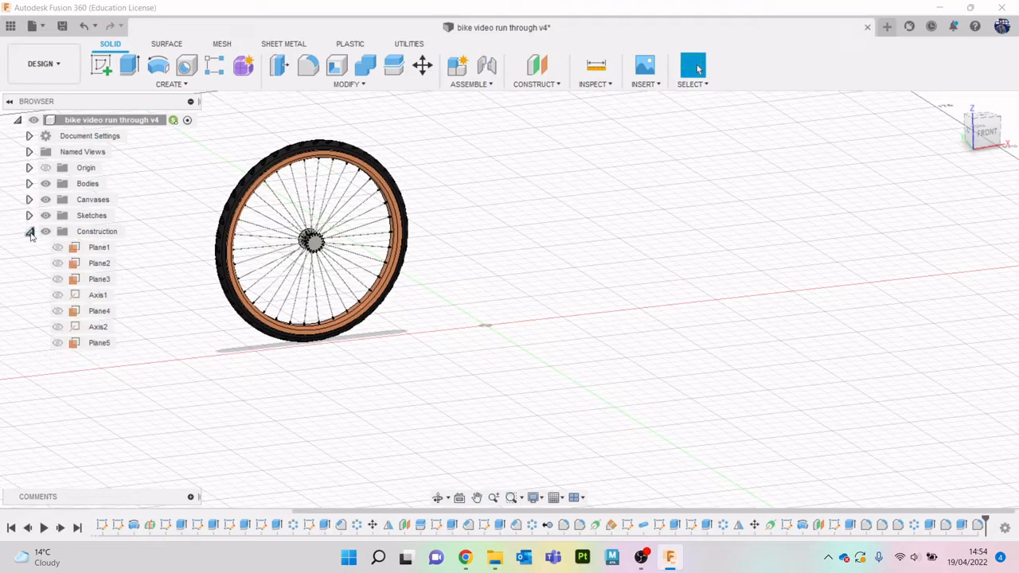
{"action": "left_click", "coordinate": [30, 231]}
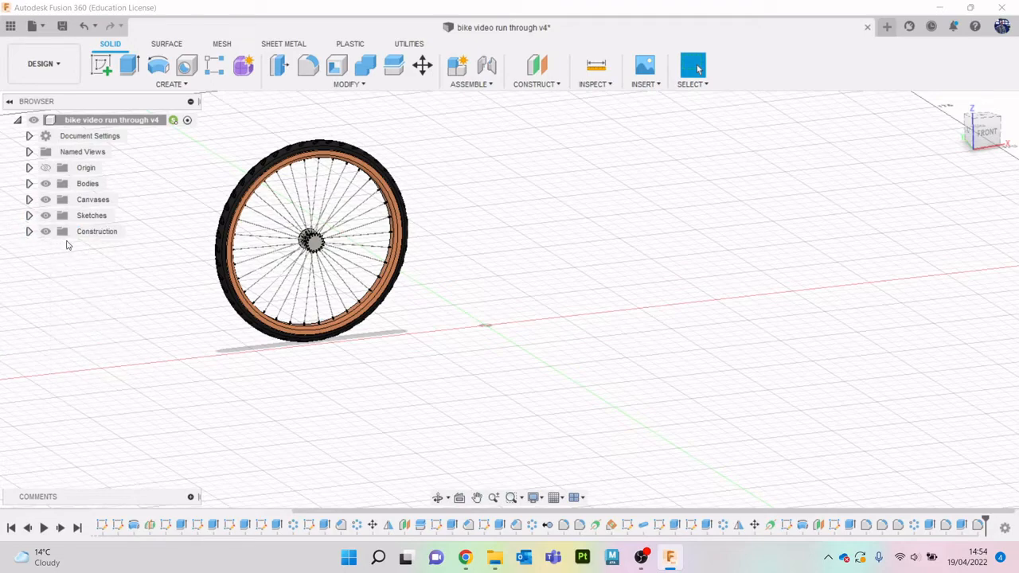
- Show the "bike reference image" canvas and view it together with the wheel from the front
{"action": "left_click", "coordinate": [30, 200]}
{"action": "left_click", "coordinate": [57, 216]}
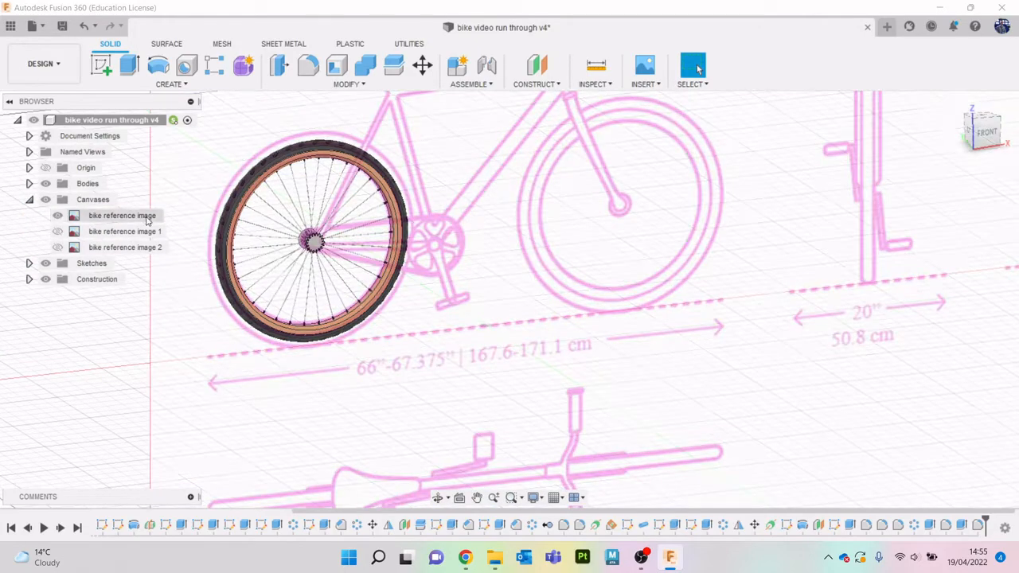
{"action": "left_click", "coordinate": [986, 131]}
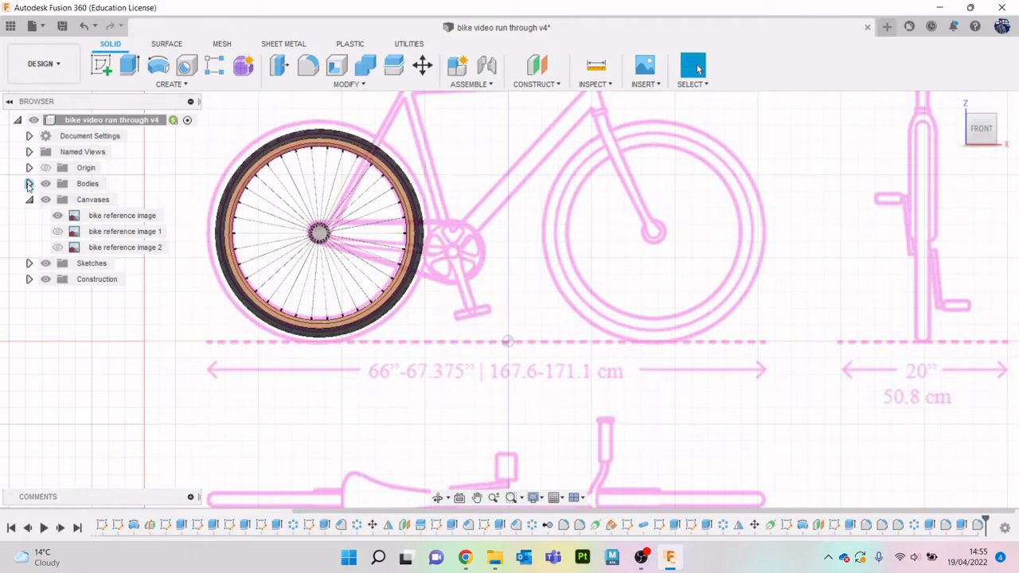
- Create a standard internal component named "back wheel" under the top-level design and make it active
{"action": "left_click", "coordinate": [29, 184]}
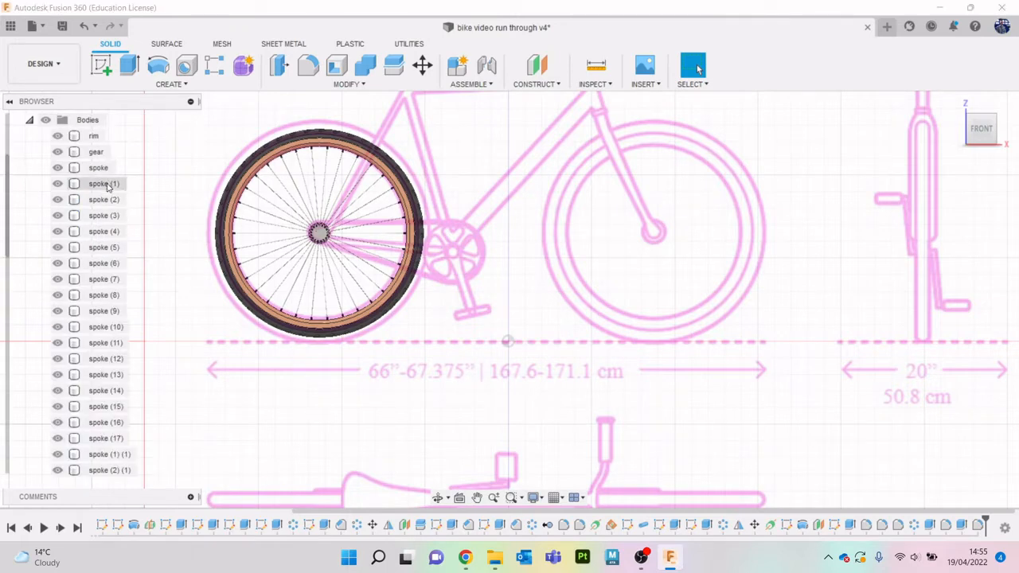
{"action": "left_click", "coordinate": [29, 119]}
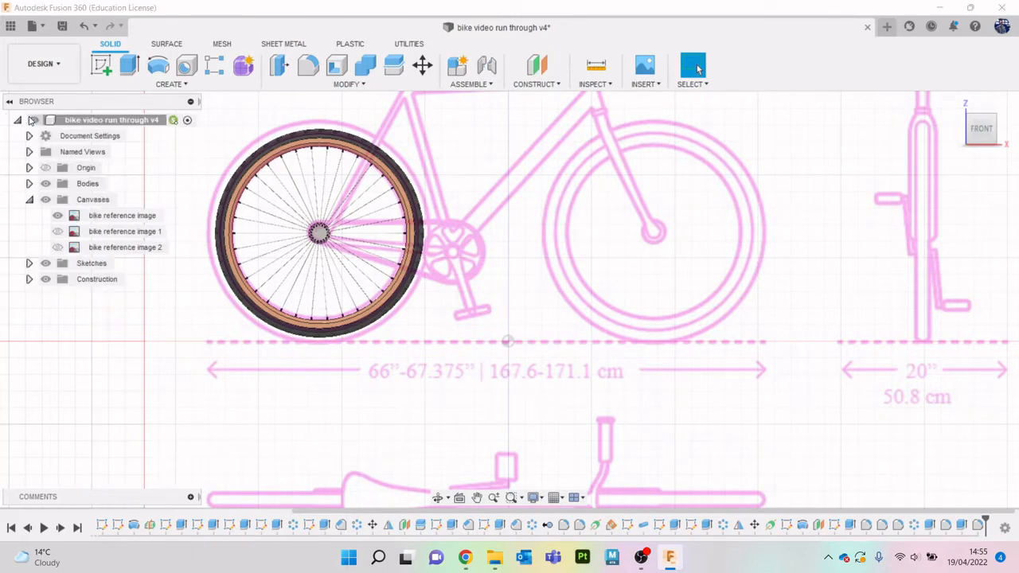
{"action": "right_click", "coordinate": [127, 125]}
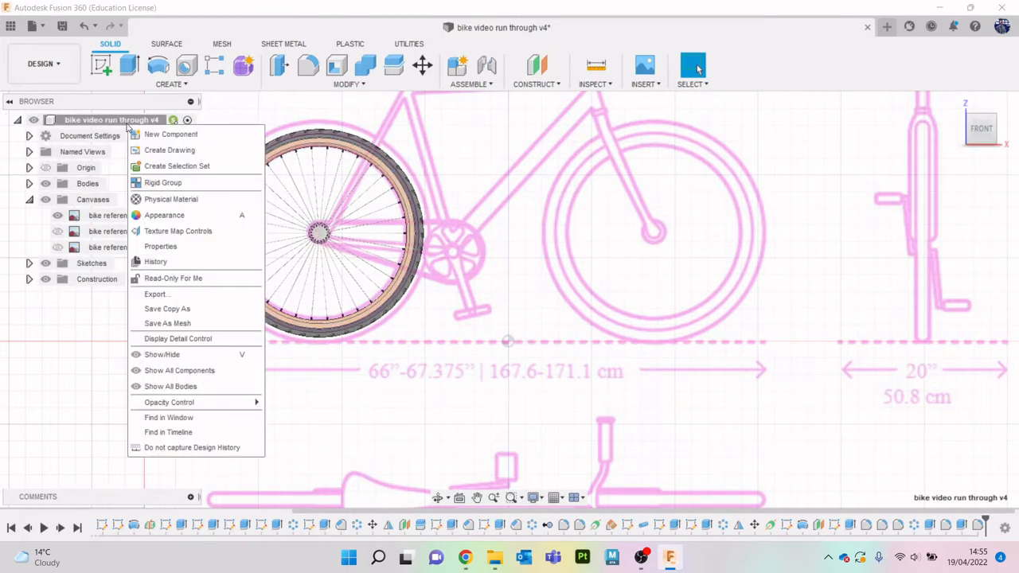
{"action": "left_click", "coordinate": [175, 141]}
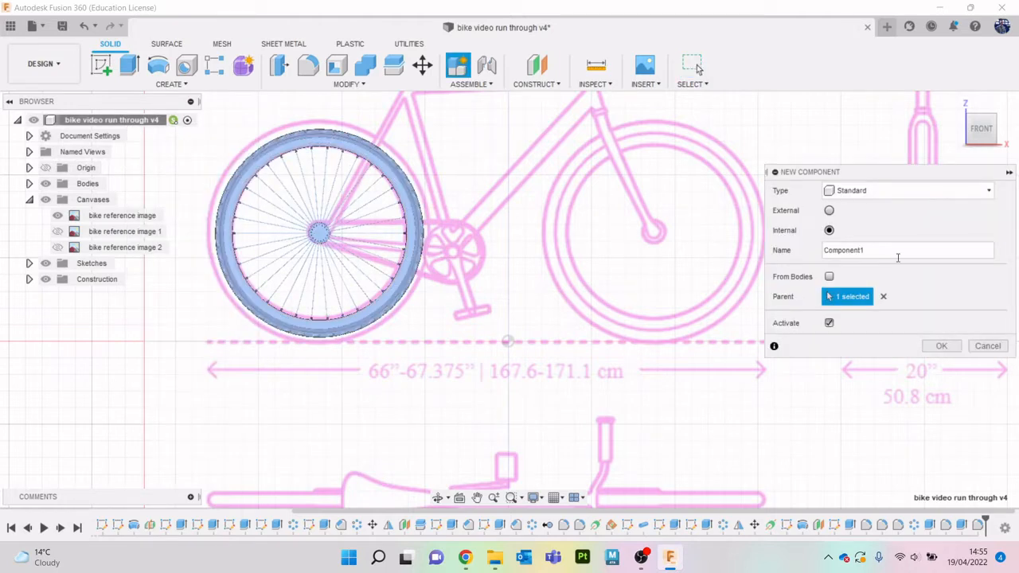
{"action": "double_click", "coordinate": [868, 251]}
{"action": "type", "text": "back wheel"}
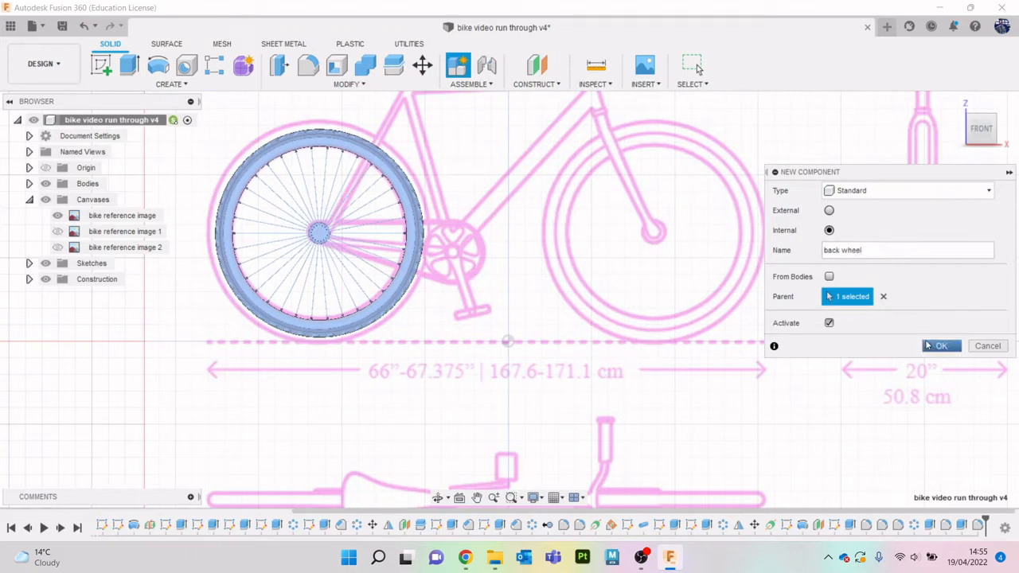
{"action": "left_click", "coordinate": [941, 346]}
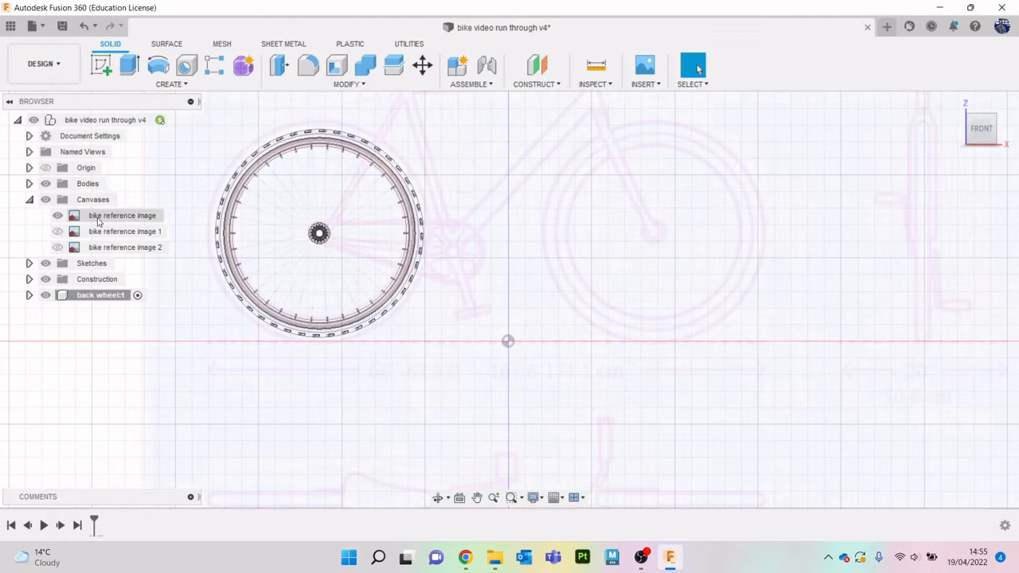
- Move all the wheel bodies, from the rim through the spokes to the tire, into the back wheel component
{"action": "left_click", "coordinate": [29, 183]}
{"action": "scroll", "coordinate": [29, 185], "scroll_direction": "down", "scroll_amount": 2}
{"action": "left_click", "coordinate": [92, 138]}
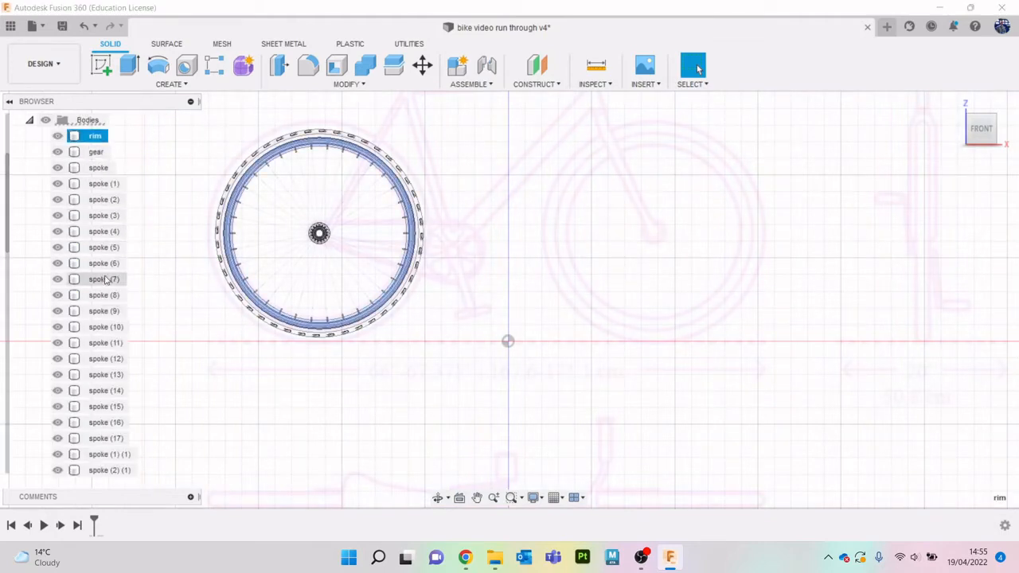
{"action": "scroll", "coordinate": [111, 319], "scroll_direction": "down", "scroll_amount": 5}
{"action": "left_click", "coordinate": [94, 359], "text": "shift"}
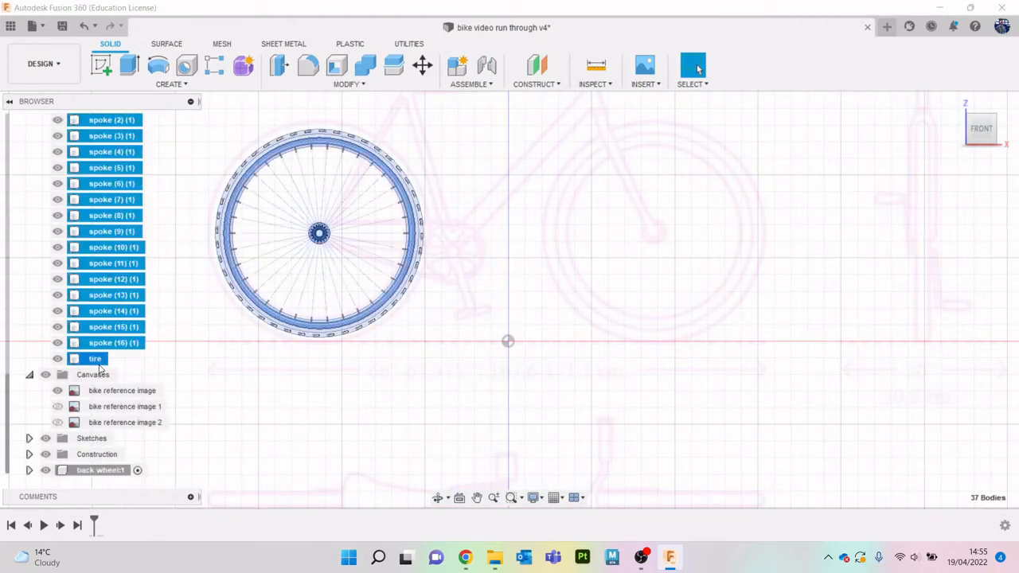
{"action": "left_click_drag", "start_coordinate": [94, 359], "coordinate": [108, 472]}
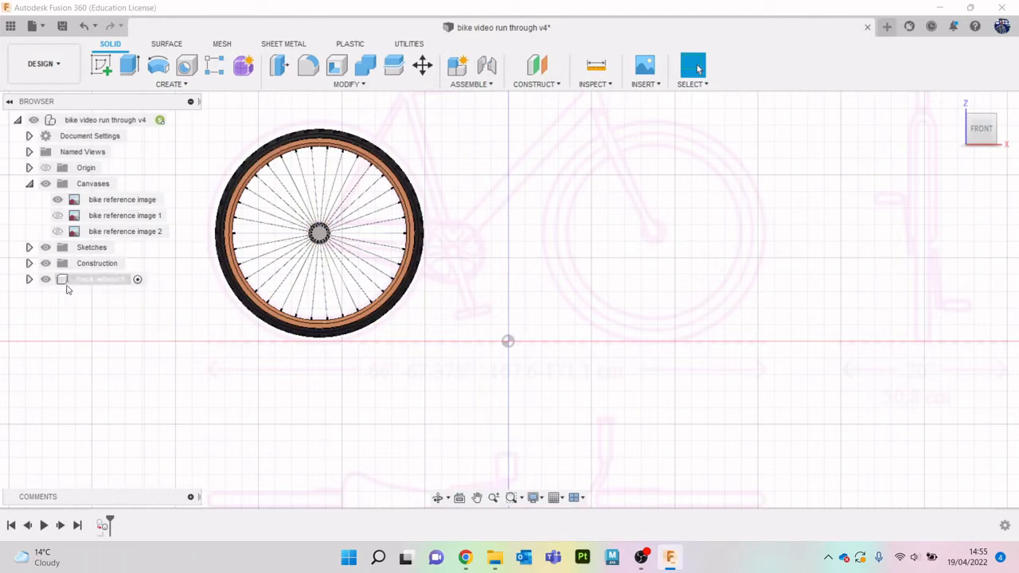
- Toggle the back wheel component's visibility off and on and review the bodies it contains
{"action": "left_click", "coordinate": [46, 279]}
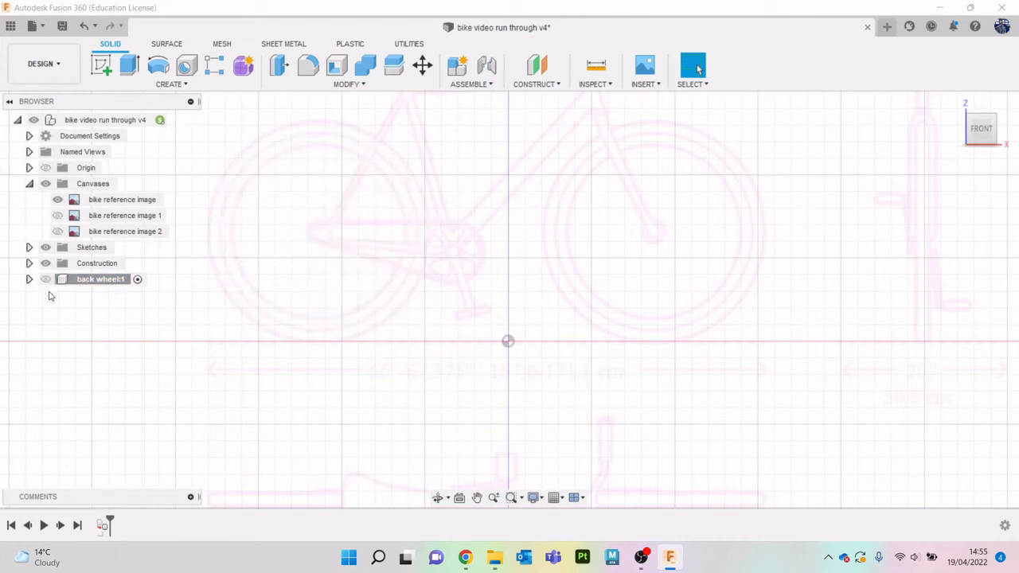
{"action": "left_click", "coordinate": [45, 280]}
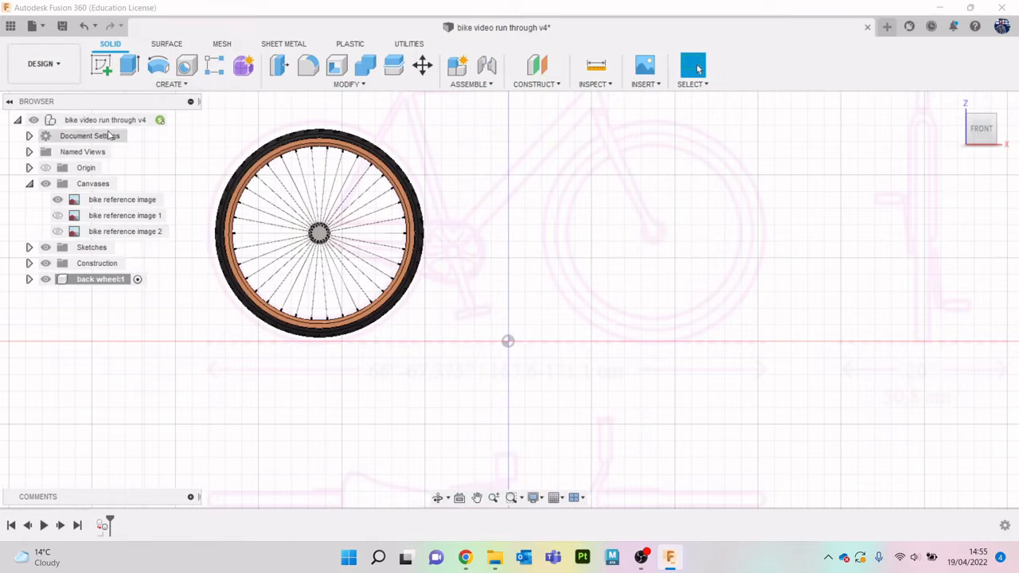
{"action": "left_click", "coordinate": [28, 280]}
{"action": "left_click", "coordinate": [40, 311]}
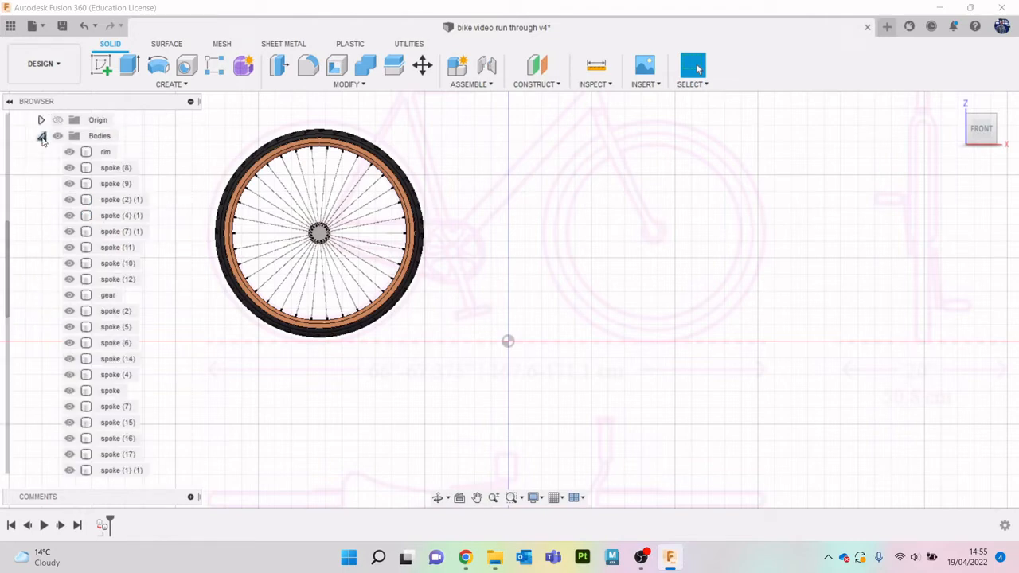
{"action": "scroll", "coordinate": [93, 231], "scroll_direction": "down", "scroll_amount": 5}
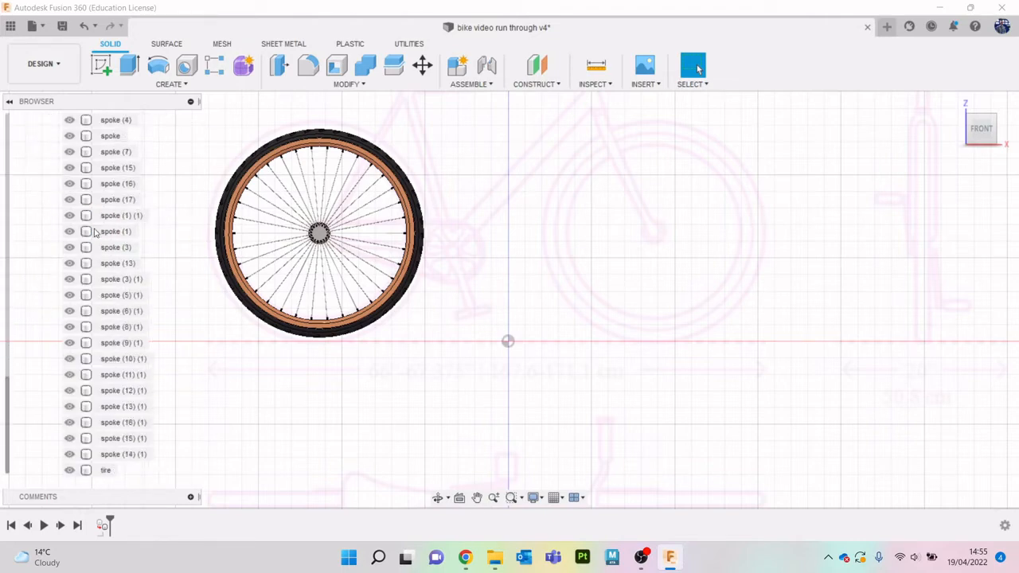
{"action": "scroll", "coordinate": [94, 231], "scroll_direction": "up", "scroll_amount": 6}
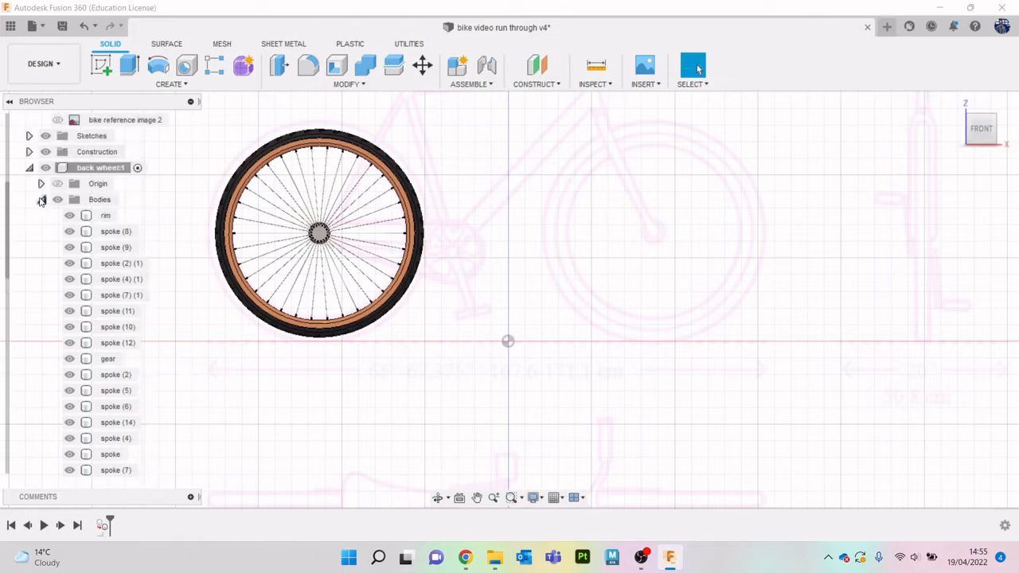
{"action": "left_click", "coordinate": [42, 200]}
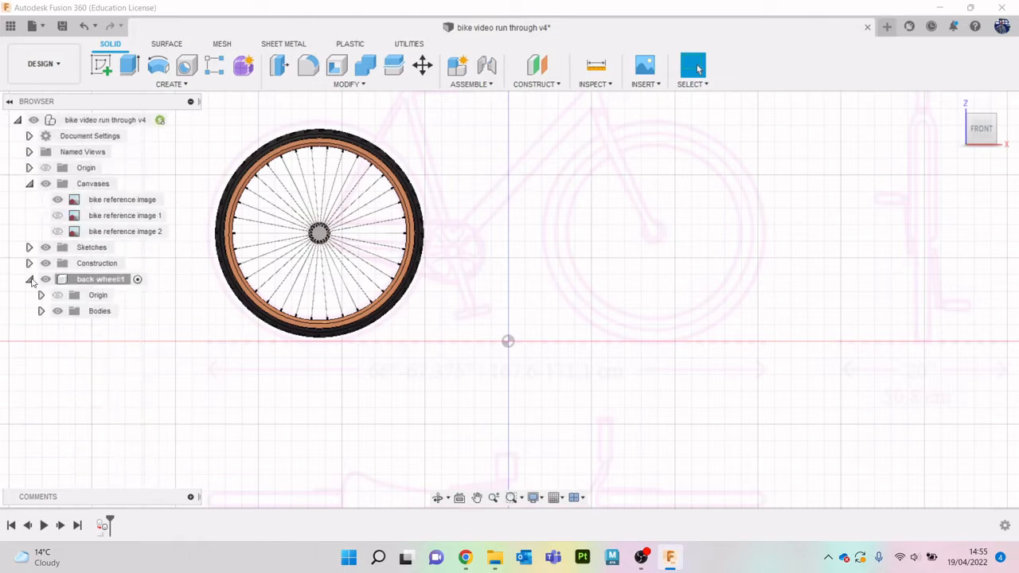
{"action": "left_click", "coordinate": [30, 279]}
- Copy the back wheel component and paste it into the top-level design as a new, independent component
{"action": "right_click", "coordinate": [99, 285]}
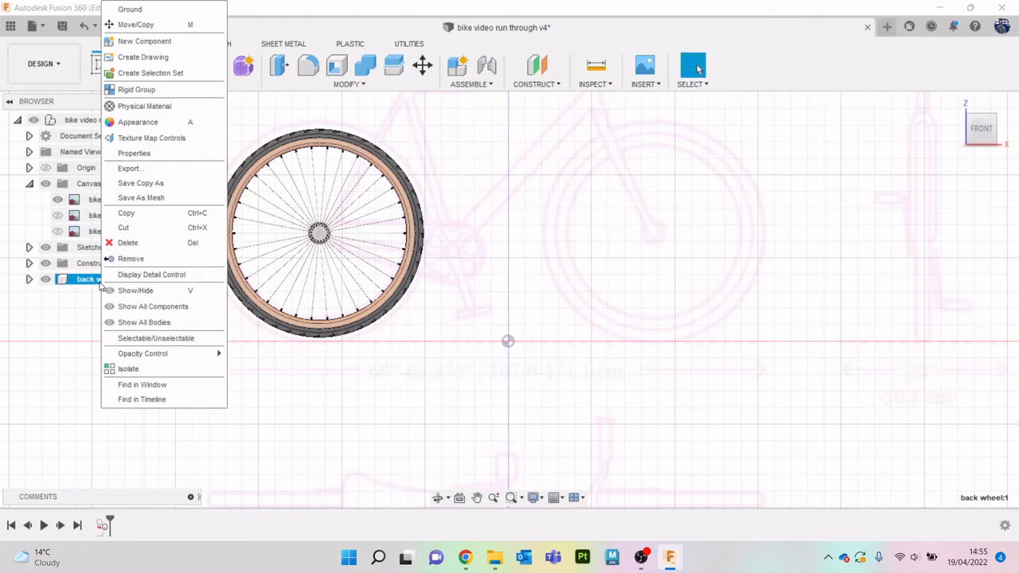
{"action": "left_click", "coordinate": [126, 213]}
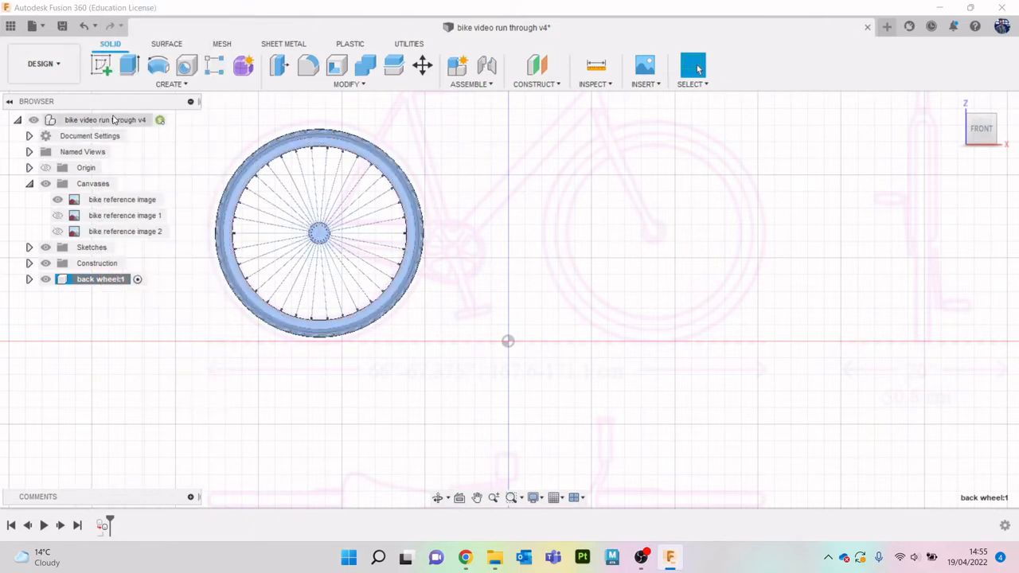
{"action": "right_click", "coordinate": [113, 119]}
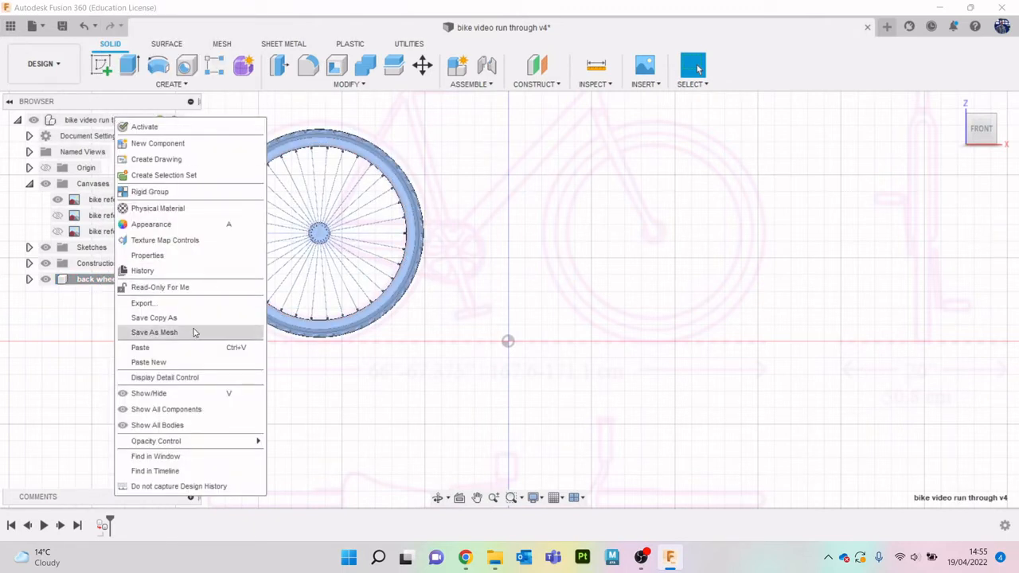
{"action": "left_click", "coordinate": [168, 363]}
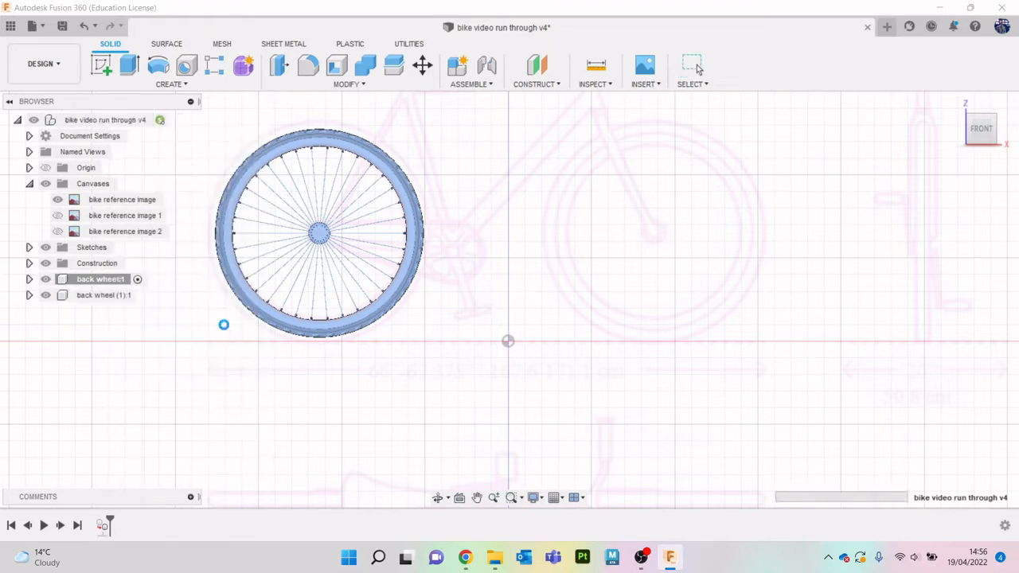
- Move the pasted wheel about 100.3 mm along X onto the front wheel of the reference image
{"action": "scroll", "coordinate": [446, 275], "scroll_direction": "down", "scroll_amount": 2}
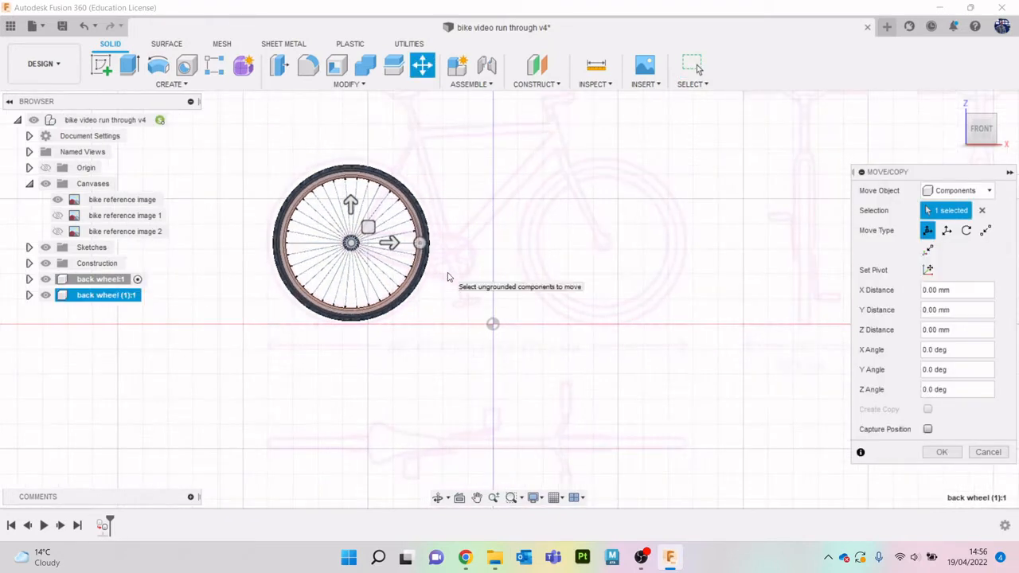
{"action": "middle_click_drag", "start_coordinate": [506, 262], "coordinate": [405, 292]}
{"action": "scroll", "coordinate": [332, 262], "scroll_direction": "up", "scroll_amount": 2}
{"action": "left_click_drag", "start_coordinate": [286, 276], "coordinate": [606, 302]}
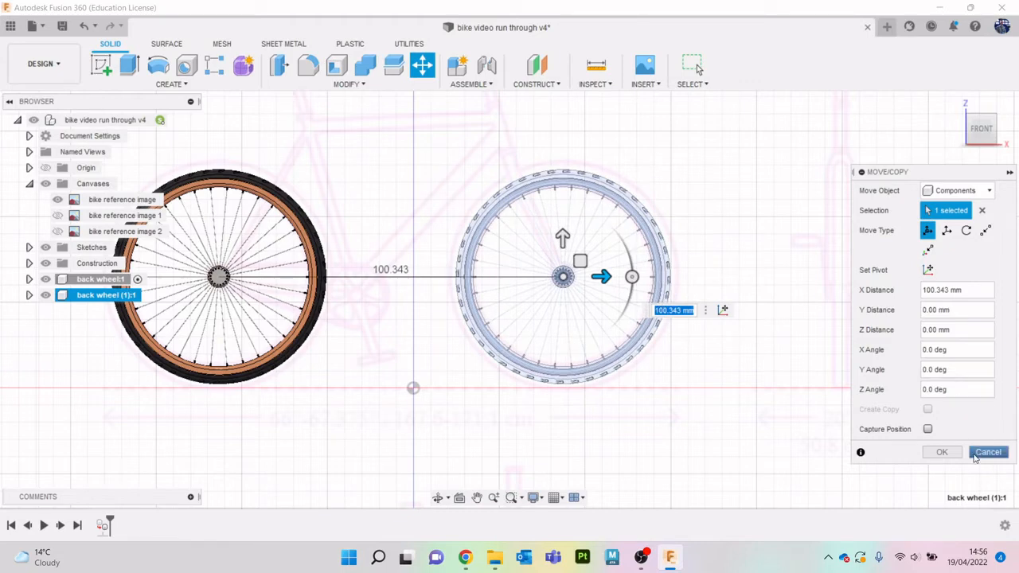
{"action": "left_click", "coordinate": [950, 453]}
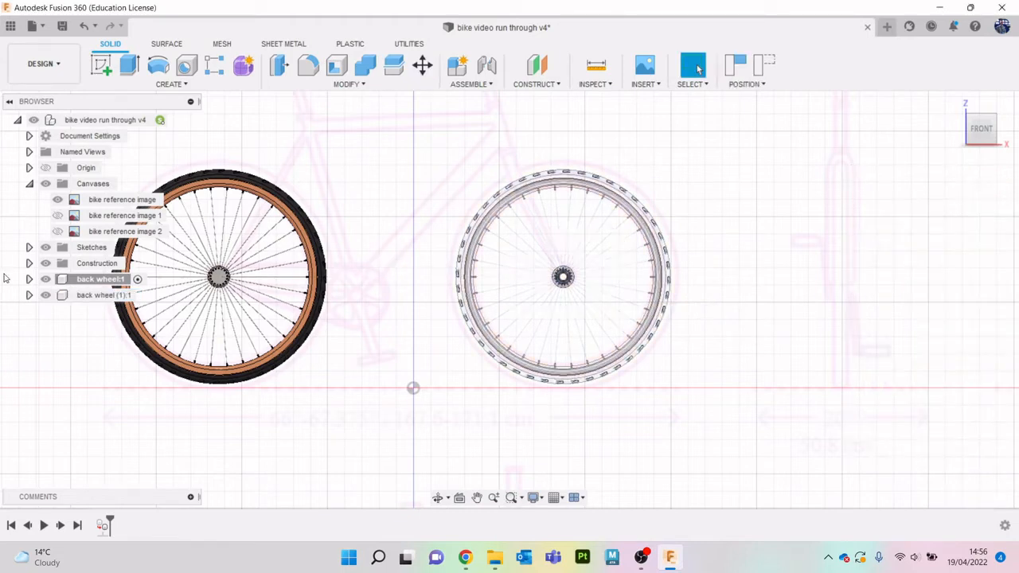
{"action": "left_click", "coordinate": [94, 281]}
{"action": "left_click", "coordinate": [94, 281]}
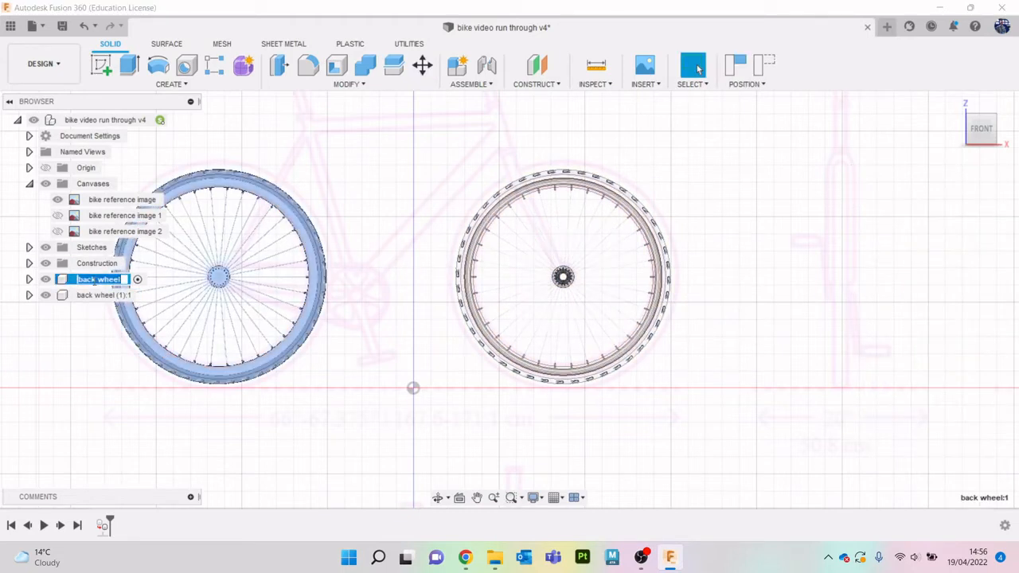
{"action": "left_click", "coordinate": [109, 346]}
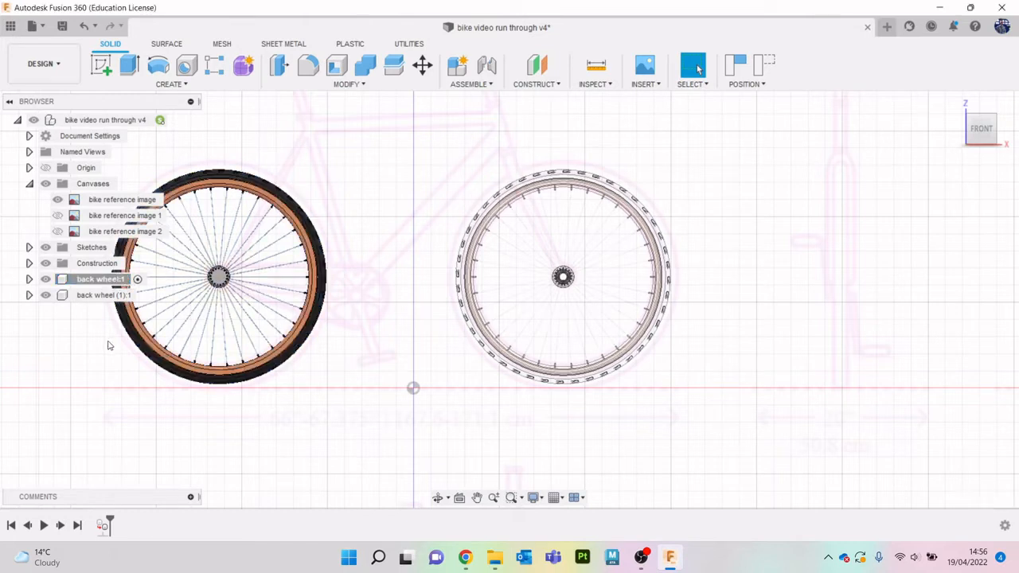
- Rename the pasted wheel component as front wheel and collapse the Canvases folder in the browser
{"action": "left_click", "coordinate": [112, 295]}
{"action": "double_click", "coordinate": [112, 295]}
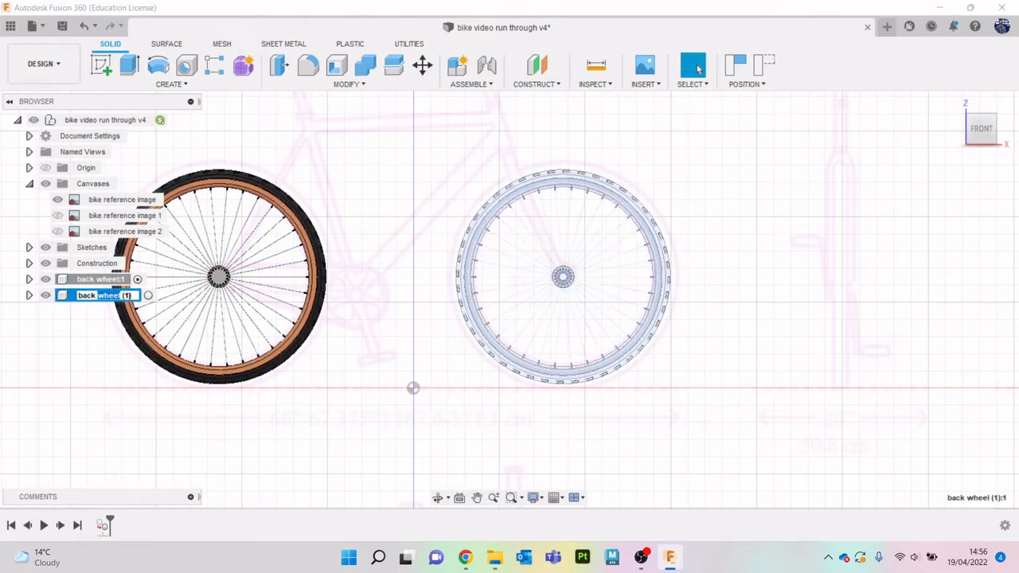
{"action": "left_click_drag", "start_coordinate": [134, 296], "coordinate": [61, 298]}
{"action": "type", "text": "front wheel"}
{"action": "left_click", "coordinate": [389, 438]}
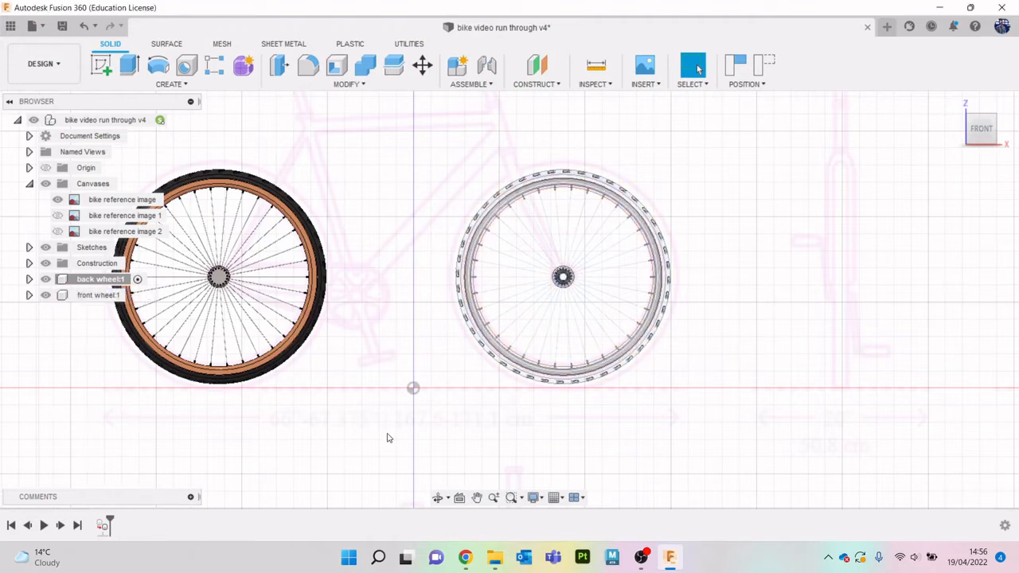
{"action": "left_click", "coordinate": [30, 183]}
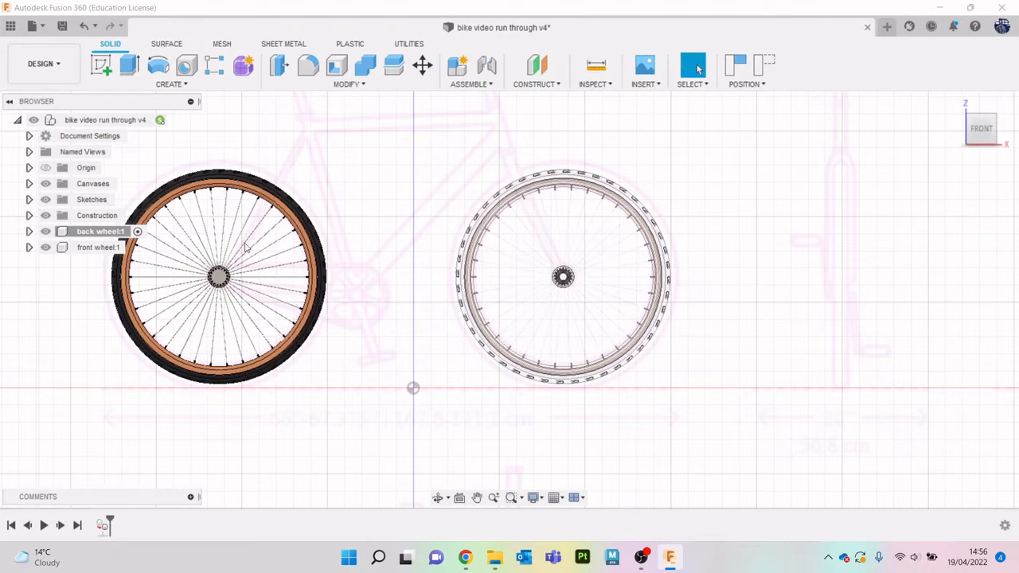
- Capture the moved wheel's position and make the front wheel the active component
{"action": "left_click", "coordinate": [134, 232]}
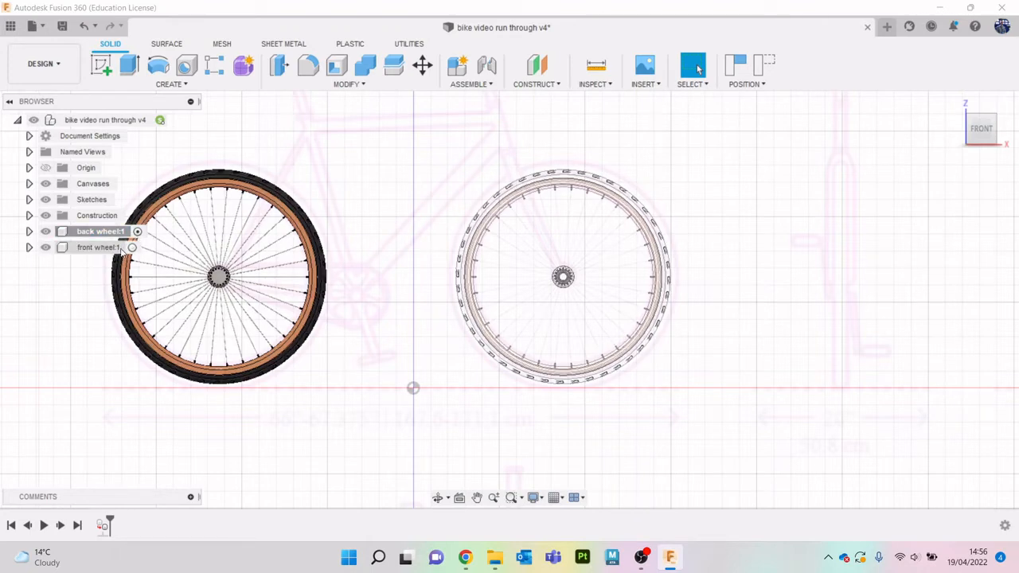
{"action": "left_click", "coordinate": [128, 248]}
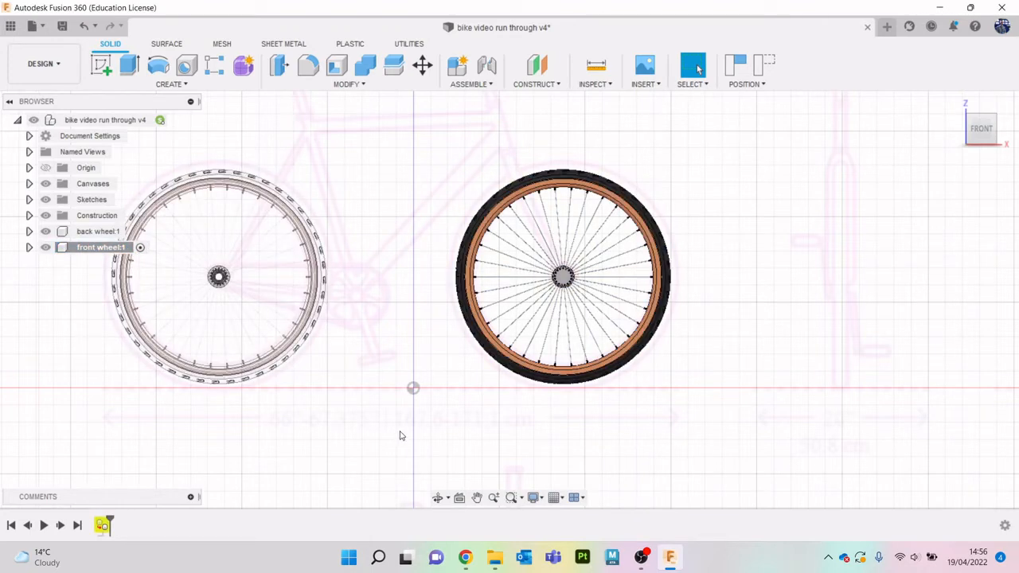
{"action": "left_click", "coordinate": [735, 66]}
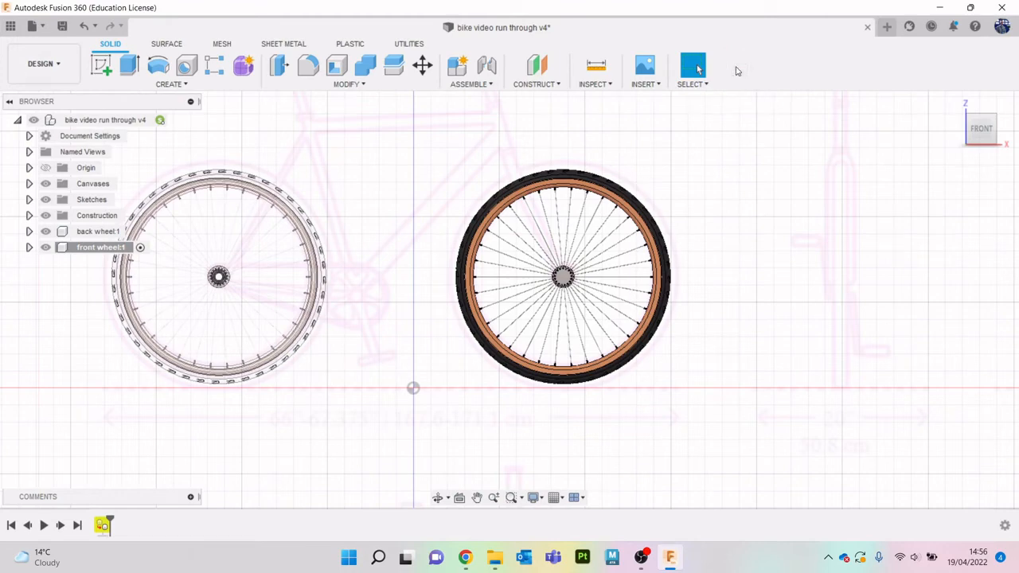
{"action": "left_click", "coordinate": [174, 120]}
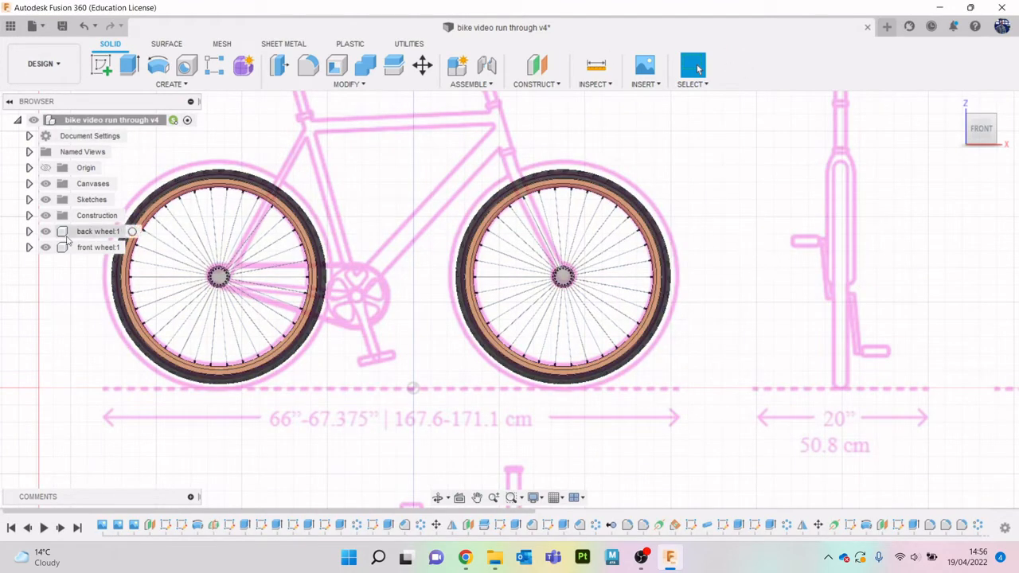
{"action": "left_click", "coordinate": [132, 248]}
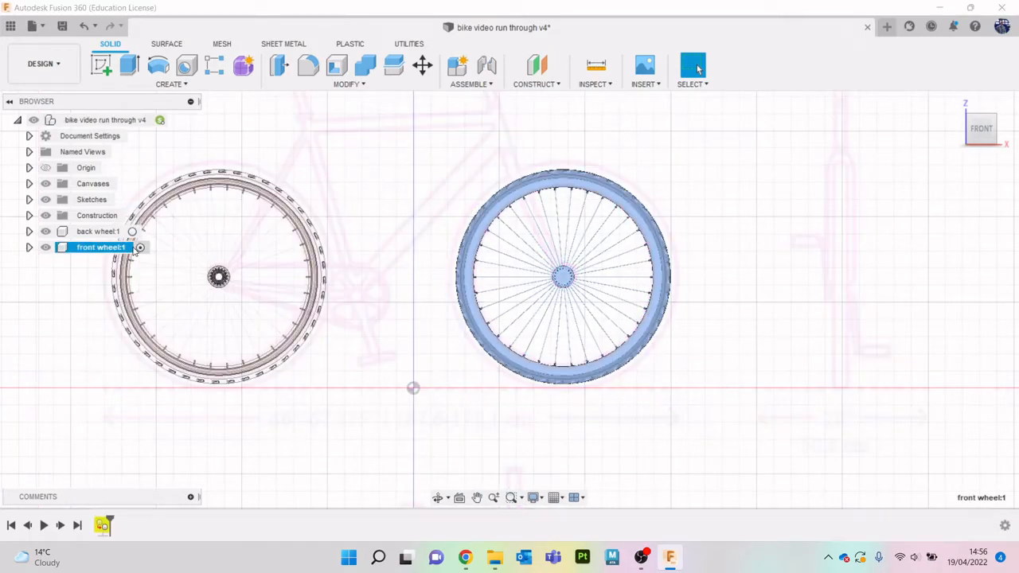
- Expand the front wheel's Bodies folder and isolate the gear body
{"action": "left_click_drag", "start_coordinate": [983, 137], "coordinate": [1010, 149]}
{"action": "scroll", "coordinate": [594, 241], "scroll_direction": "up", "scroll_amount": 5}
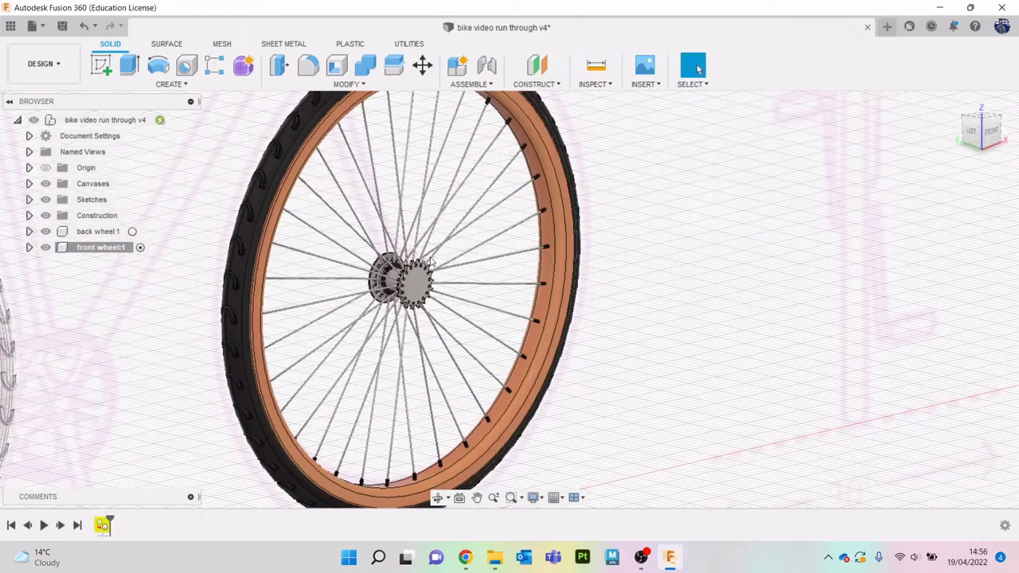
{"action": "left_click", "coordinate": [29, 248]}
{"action": "left_click", "coordinate": [41, 279]}
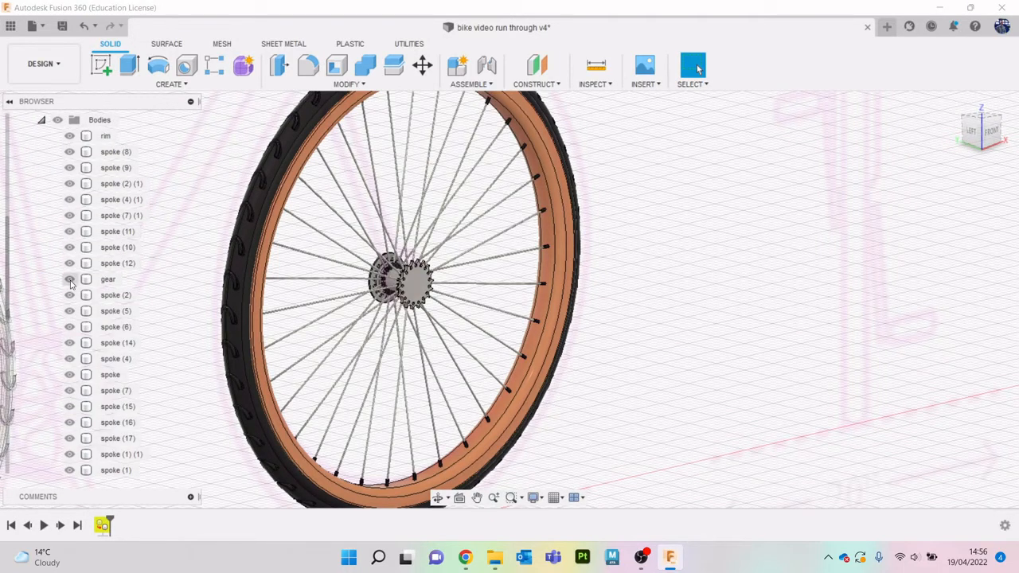
{"action": "right_click", "coordinate": [103, 280]}
{"action": "left_click", "coordinate": [154, 293]}
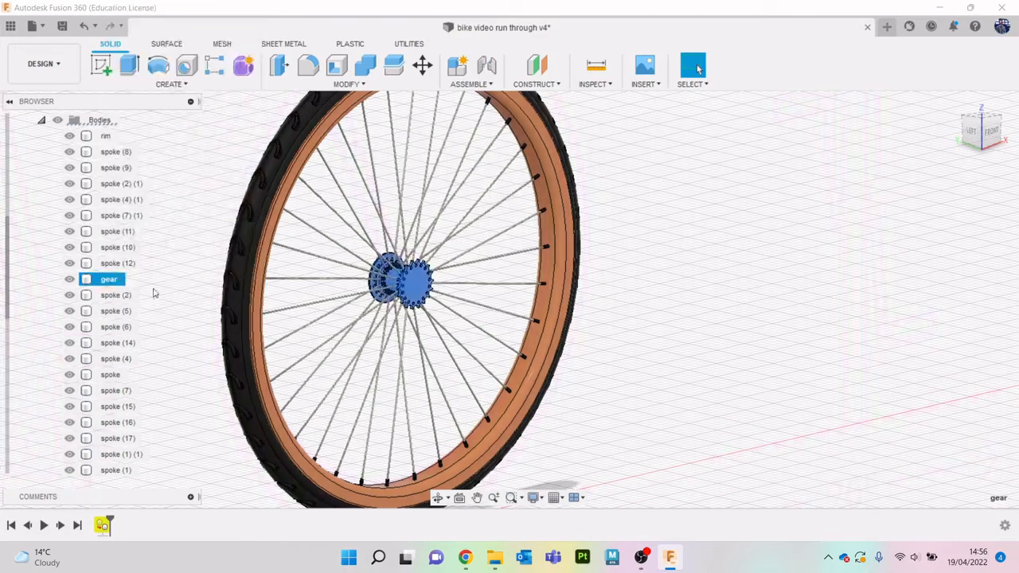
{"action": "right_click", "coordinate": [103, 280]}
{"action": "scroll", "coordinate": [768, 324], "scroll_direction": "down", "scroll_amount": 5}
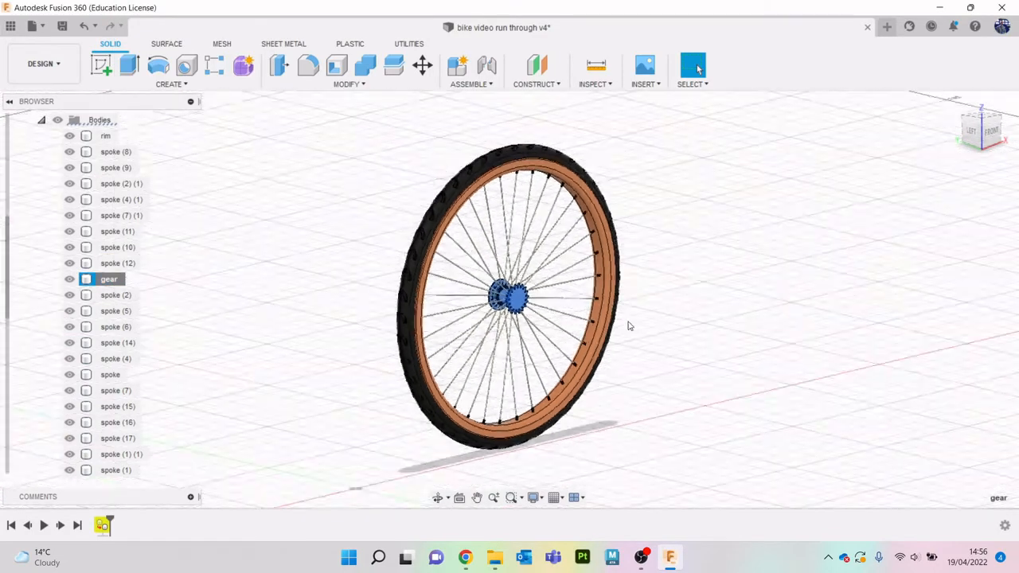
{"action": "scroll", "coordinate": [621, 322], "scroll_direction": "up", "scroll_amount": 4}
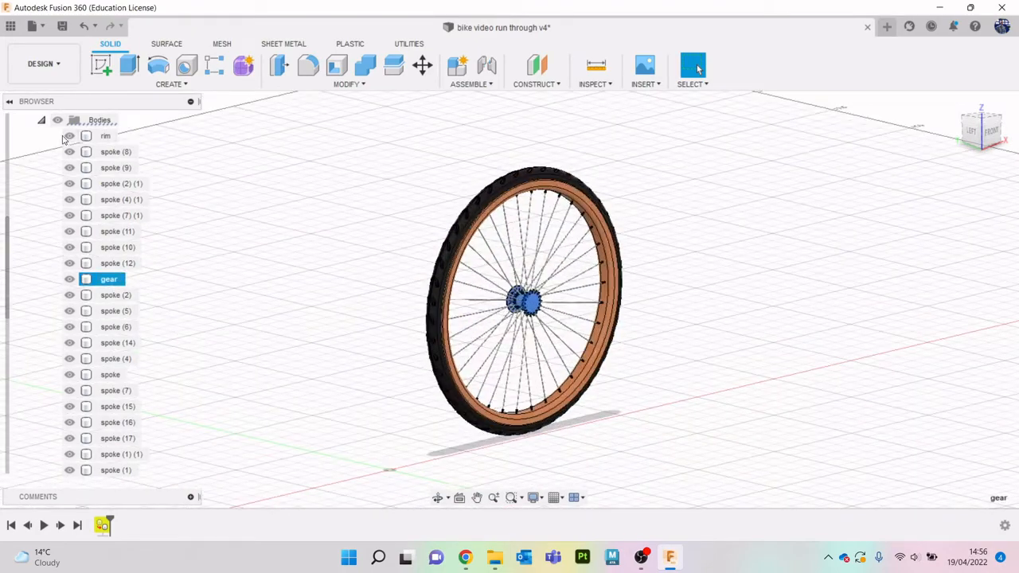
- Hide the front wheel's listed bodies from the rim through spoke (12)
{"action": "left_click", "coordinate": [70, 136]}
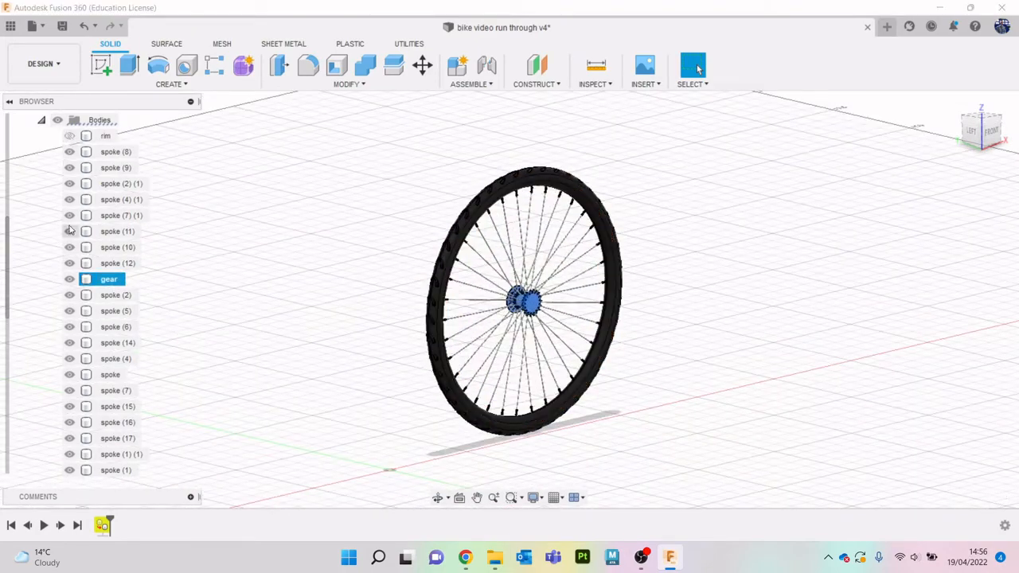
{"action": "left_click", "coordinate": [71, 138]}
{"action": "left_click", "coordinate": [106, 140], "text": "shift"}
{"action": "left_click", "coordinate": [188, 275]}
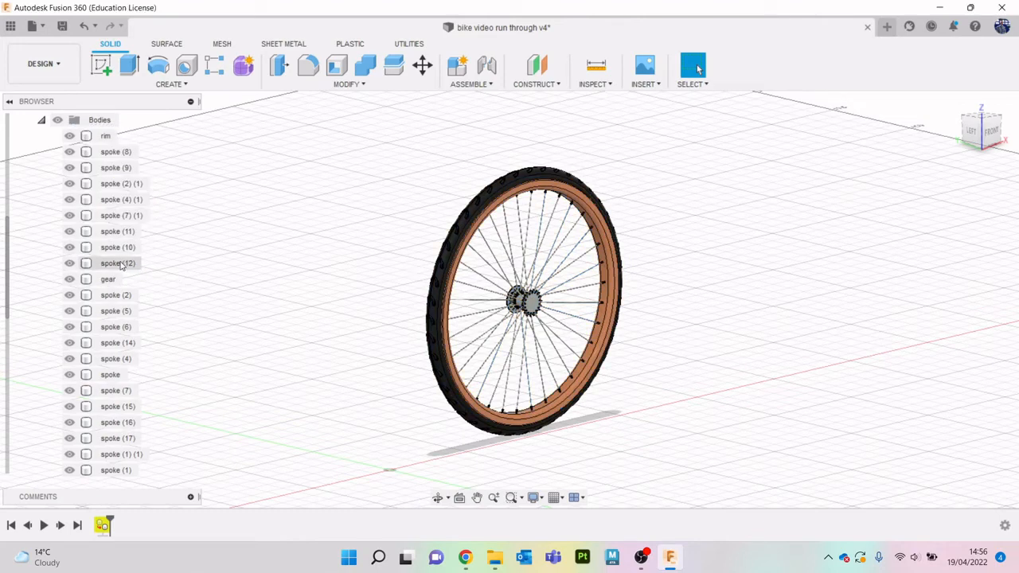
{"action": "left_click", "coordinate": [120, 263]}
{"action": "left_click", "coordinate": [110, 139], "text": "shift"}
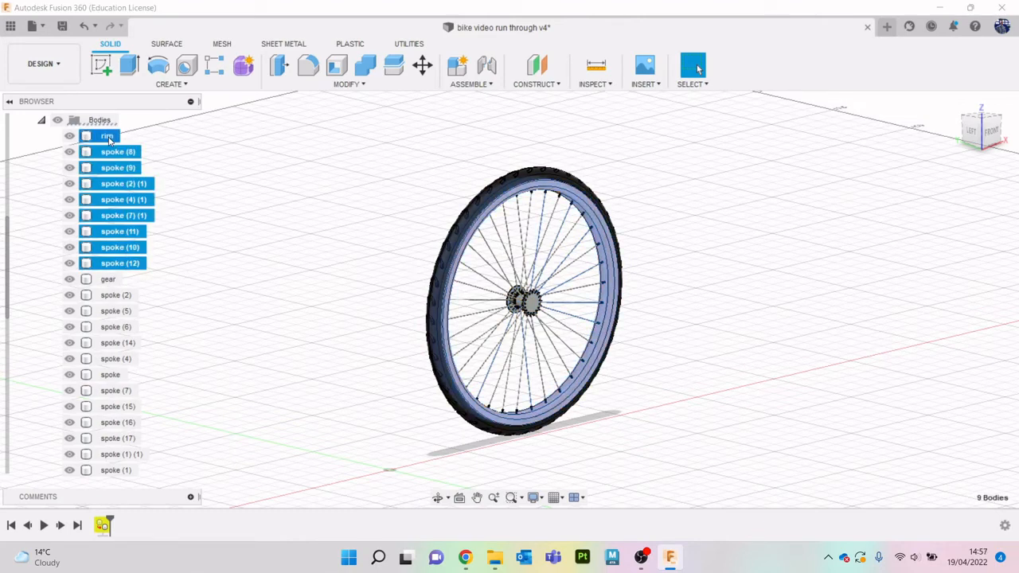
{"action": "left_click", "coordinate": [301, 266]}
- Hide the front wheel's bodies from spoke (2) through the tire, leaving only the gear shown
{"action": "left_click", "coordinate": [125, 296]}
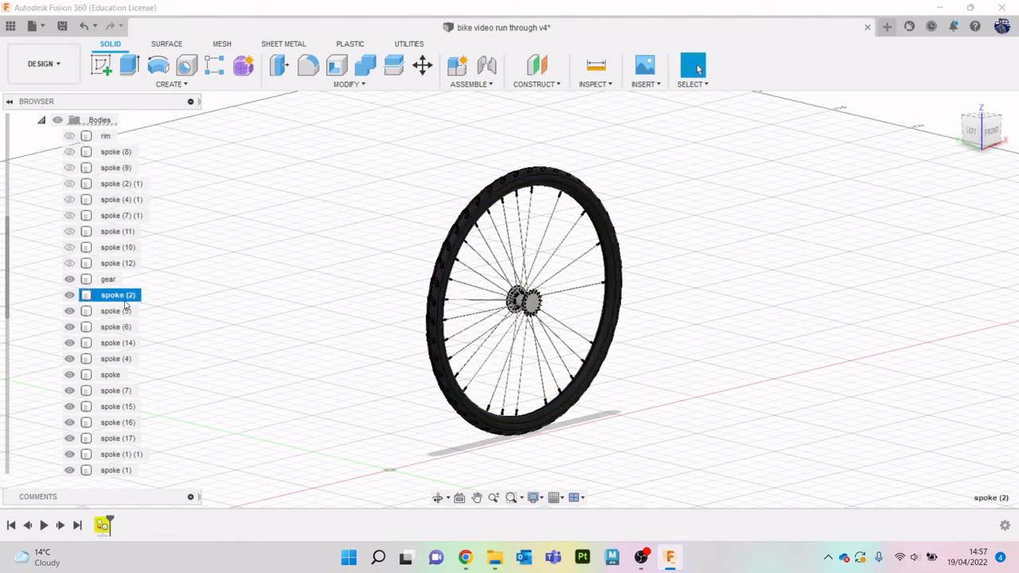
{"action": "scroll", "coordinate": [128, 315], "scroll_direction": "down", "scroll_amount": 5}
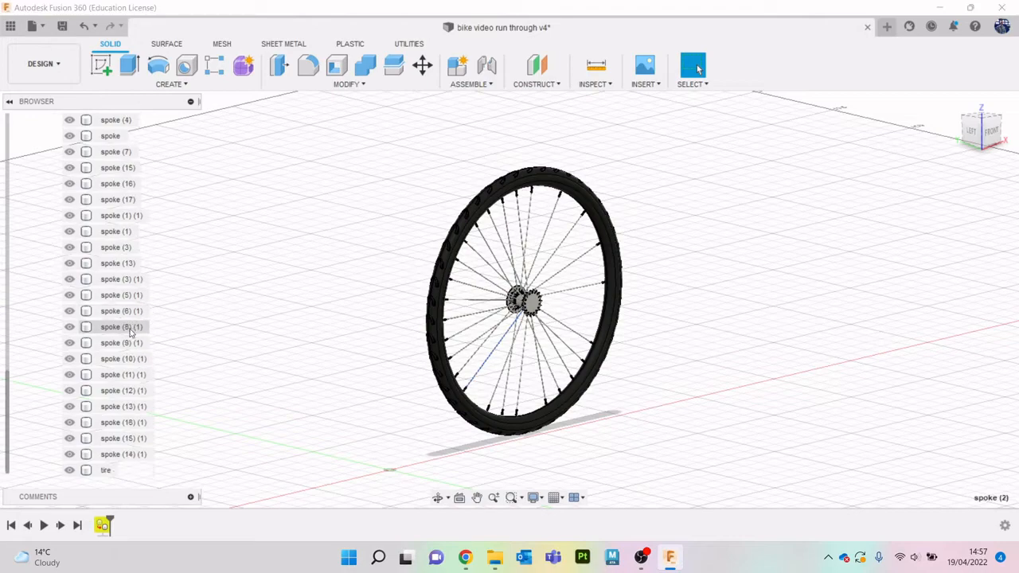
{"action": "left_click", "coordinate": [105, 470], "text": "shift"}
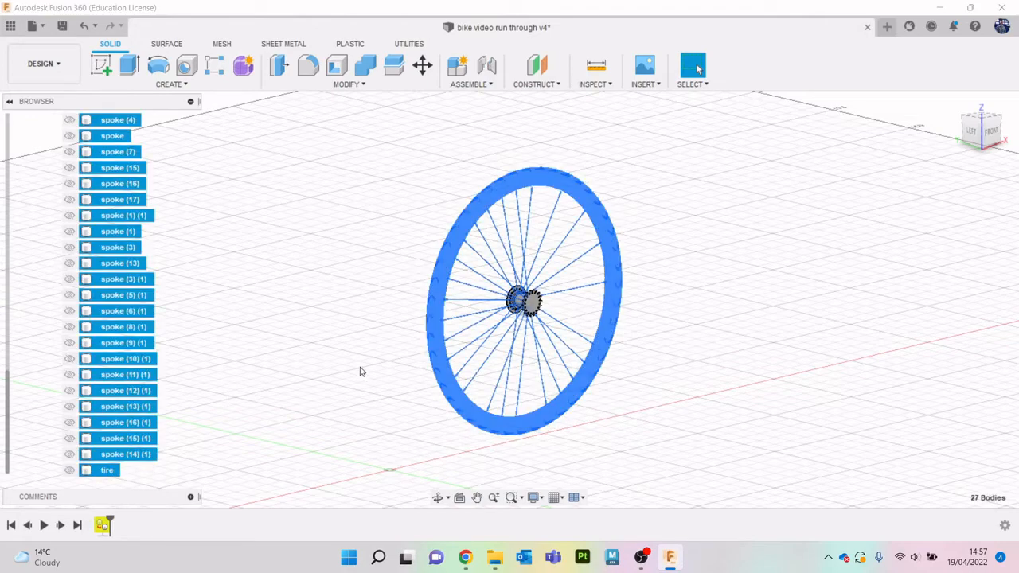
{"action": "key", "text": "v"}
- Create an offset construction plane from the inner face of the gear's toothed disc
{"action": "scroll", "coordinate": [557, 311], "scroll_direction": "up", "scroll_amount": 5}
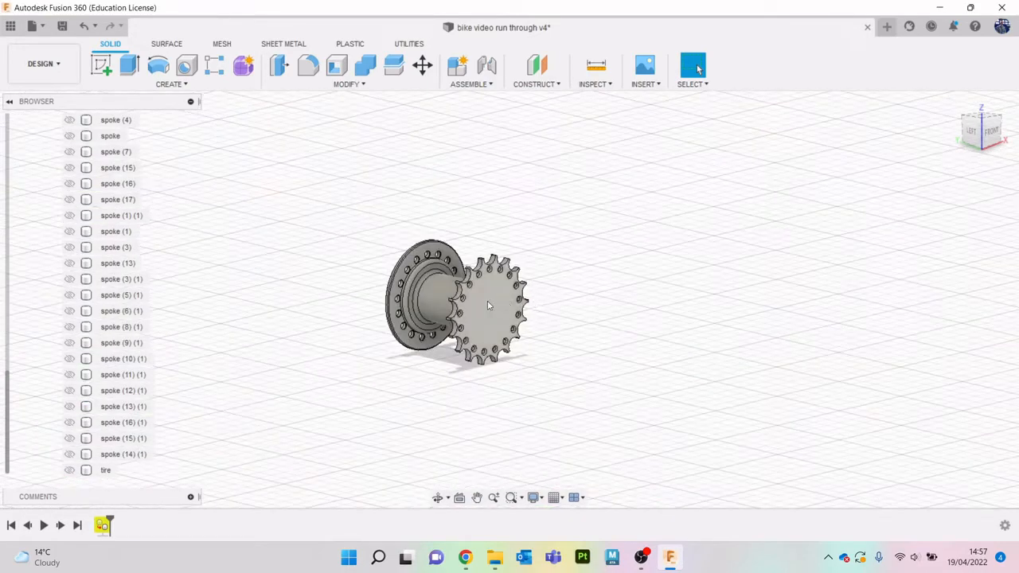
{"action": "scroll", "coordinate": [488, 306], "scroll_direction": "up", "scroll_amount": 3}
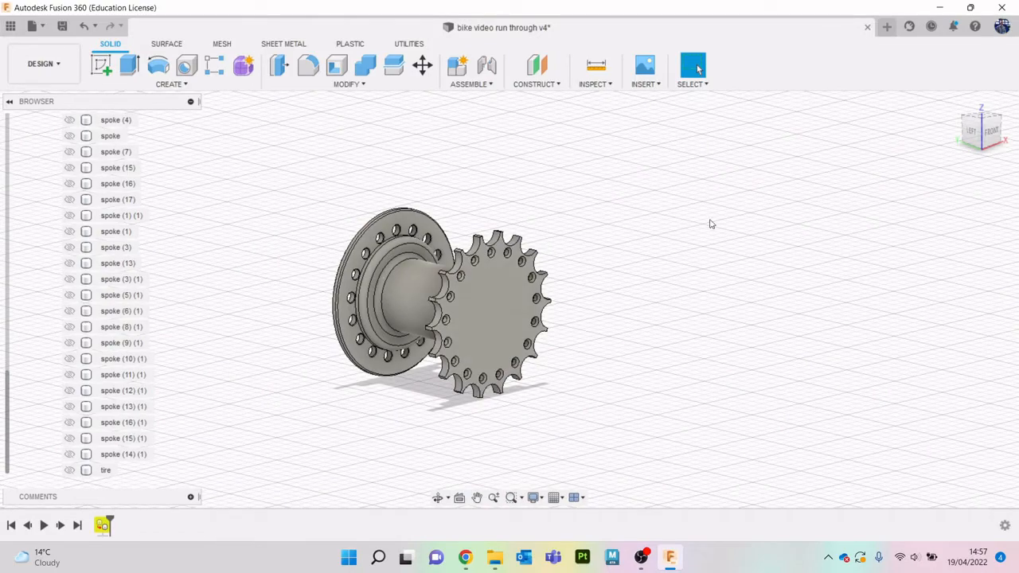
{"action": "mouse_move", "coordinate": [978, 132]}
{"action": "left_mouse_down"}
{"action": "mouse_move", "coordinate": [1015, 130]}
{"action": "mouse_move", "coordinate": [791, 223]}
{"action": "mouse_move", "coordinate": [855, 223]}
{"action": "left_mouse_up"}
{"action": "left_click_drag", "start_coordinate": [983, 144], "coordinate": [1018, 141]}
{"action": "middle_click_drag", "start_coordinate": [611, 258], "coordinate": [771, 230]}
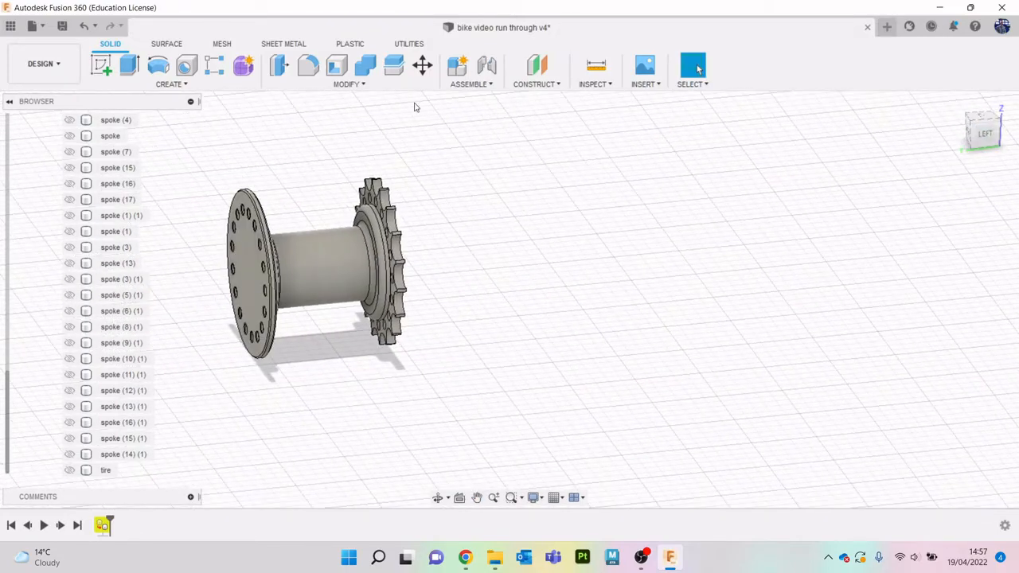
{"action": "left_click", "coordinate": [537, 67]}
{"action": "scroll", "coordinate": [367, 172], "scroll_direction": "up", "scroll_amount": 3}
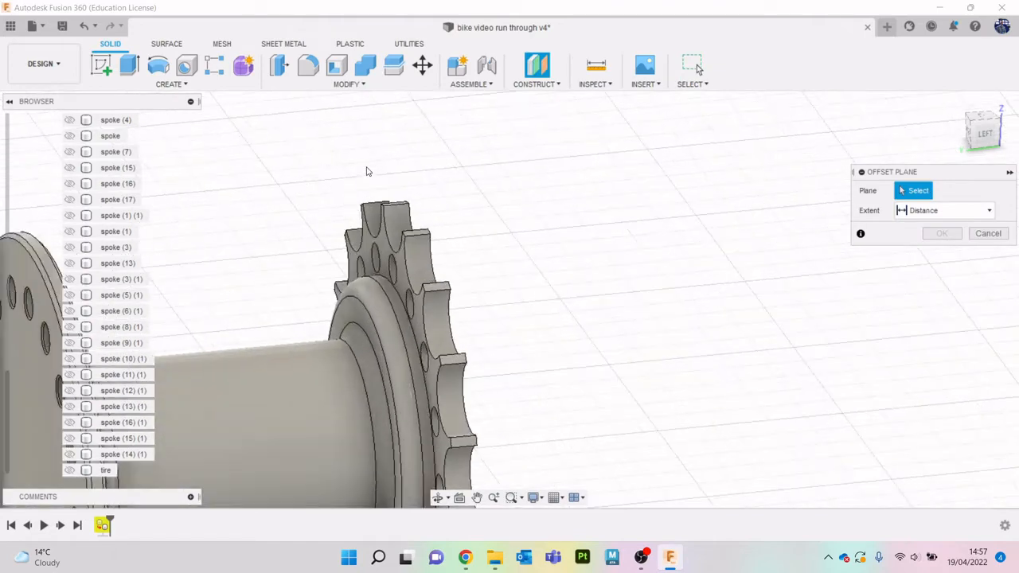
{"action": "left_click", "coordinate": [397, 252]}
{"action": "left_click", "coordinate": [941, 252]}
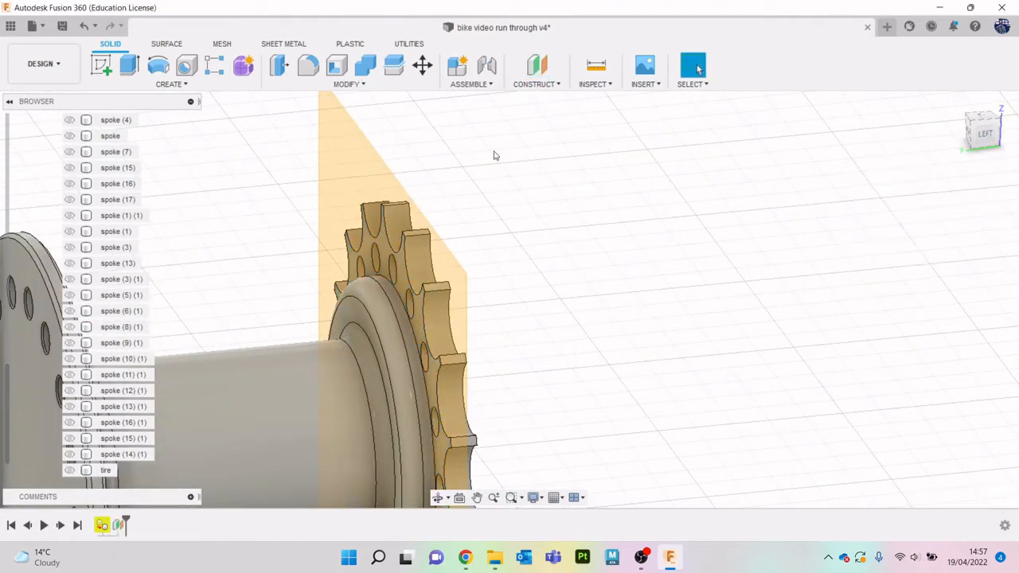
- Split the gear body using the new construction plane as the splitting tool
{"action": "left_click", "coordinate": [392, 65]}
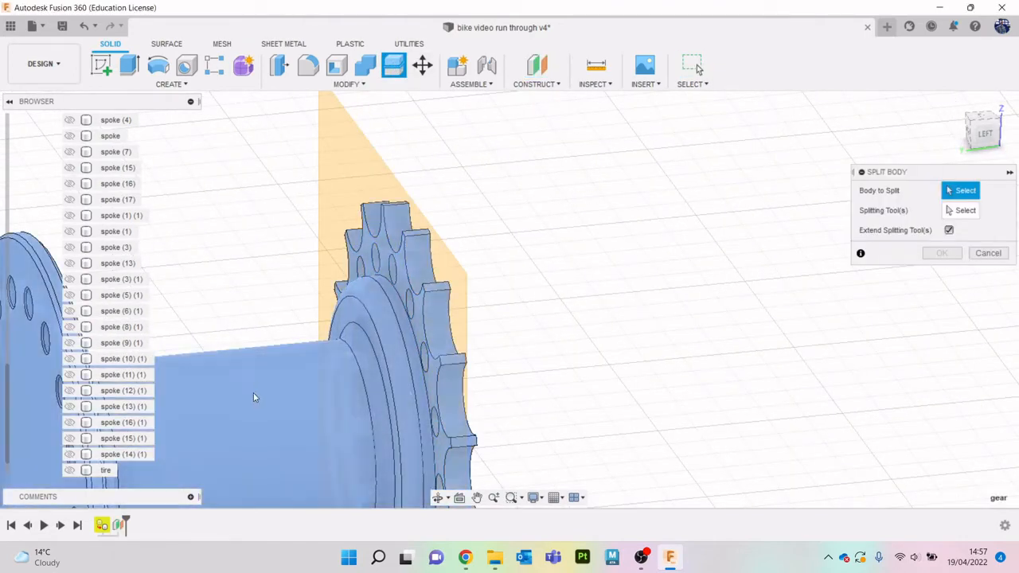
{"action": "left_click", "coordinate": [254, 397]}
{"action": "left_click", "coordinate": [965, 211]}
{"action": "left_click", "coordinate": [419, 159]}
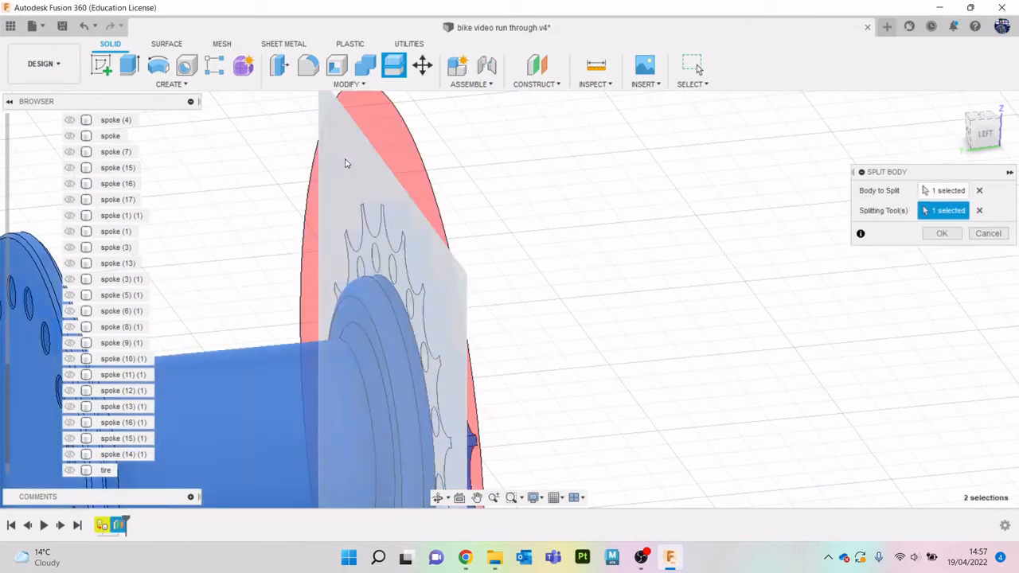
{"action": "left_click", "coordinate": [945, 233]}
{"action": "scroll", "coordinate": [767, 200], "scroll_direction": "down", "scroll_amount": 5}
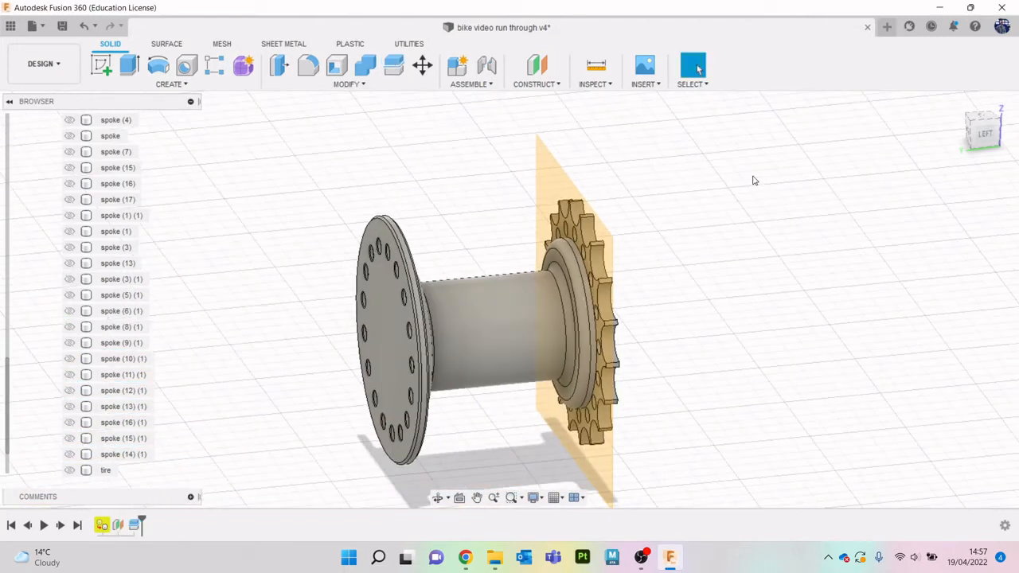
- Identify the split pieces by toggling their visibility and remove the toothed gear body from the front wheel
{"action": "left_click", "coordinate": [70, 455]}
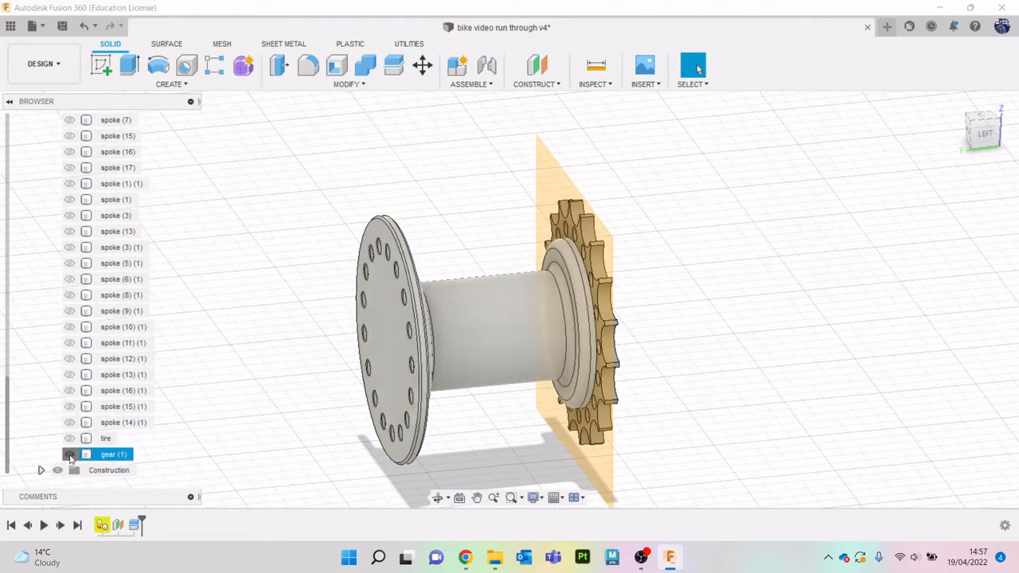
{"action": "left_click", "coordinate": [70, 456]}
{"action": "scroll", "coordinate": [96, 399], "scroll_direction": "up", "scroll_amount": 8}
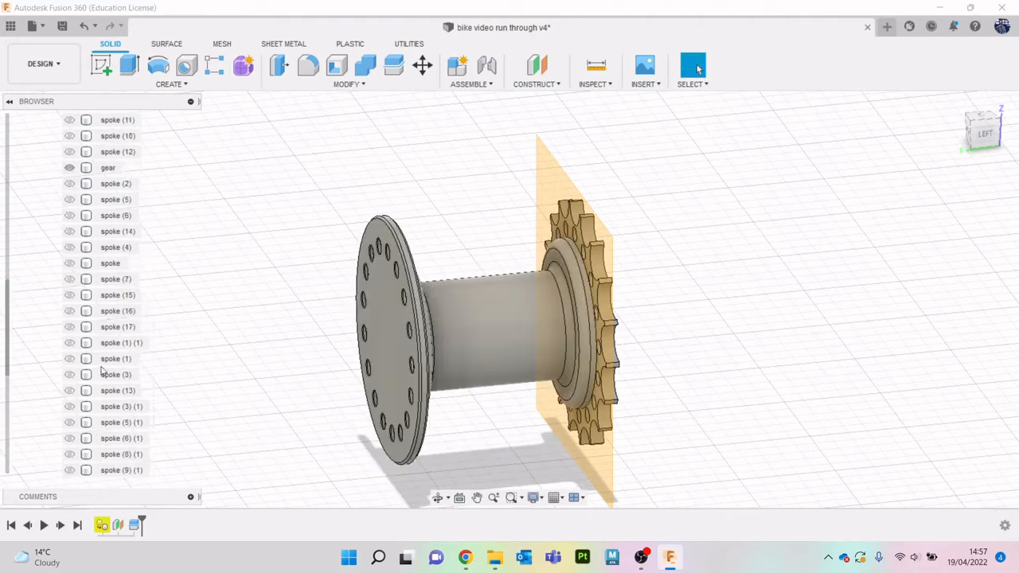
{"action": "left_click", "coordinate": [69, 280]}
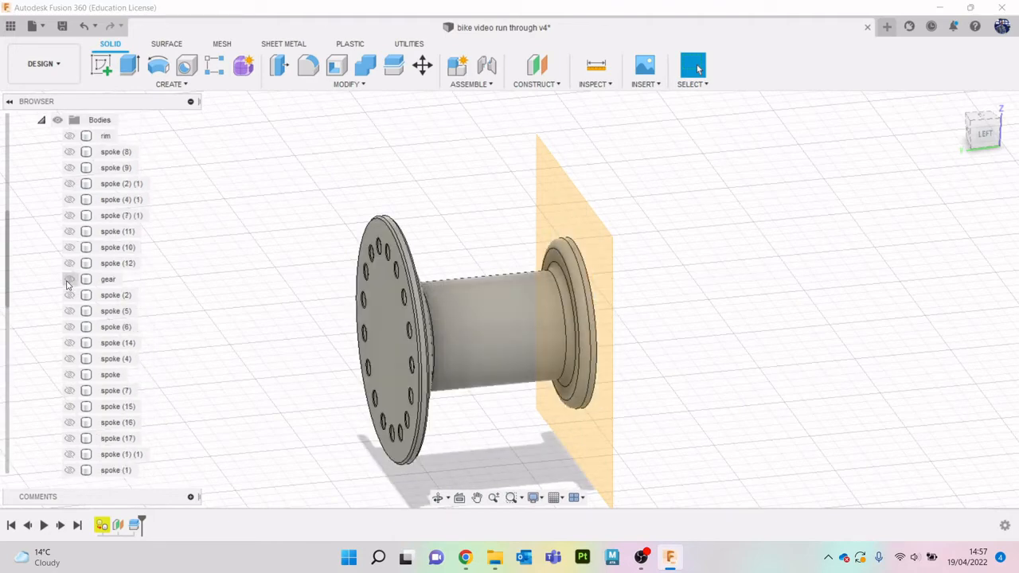
{"action": "right_click", "coordinate": [109, 281]}
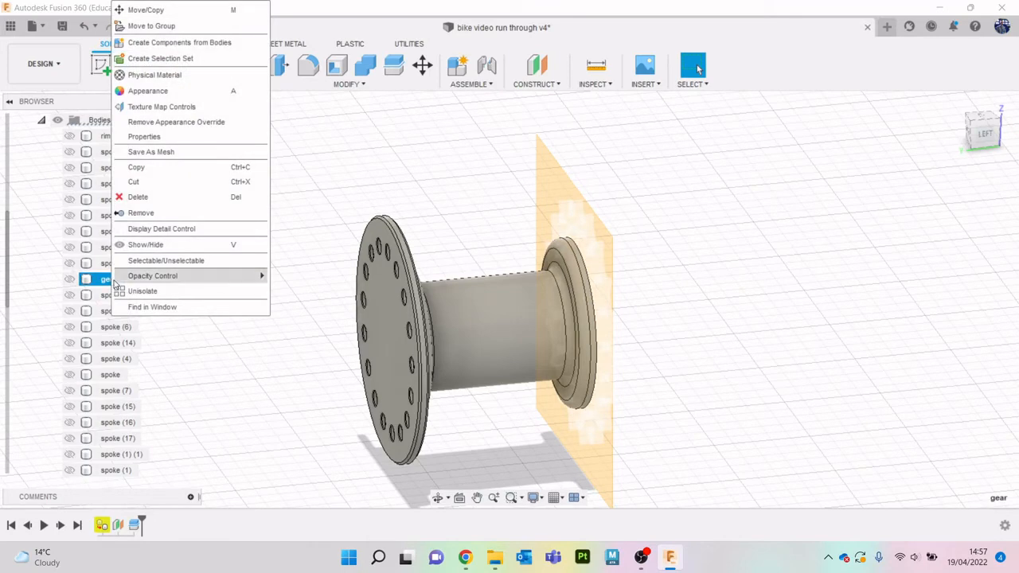
{"action": "left_click", "coordinate": [147, 213]}
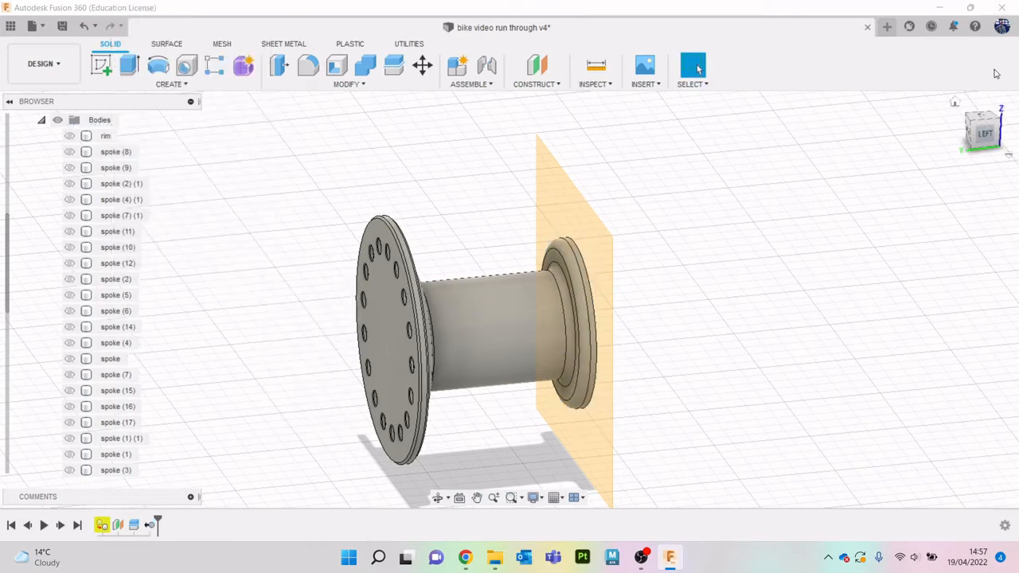
- Hide the splitting construction plane at the hub's plain end and turn its visibility back on
{"action": "left_click", "coordinate": [987, 115]}
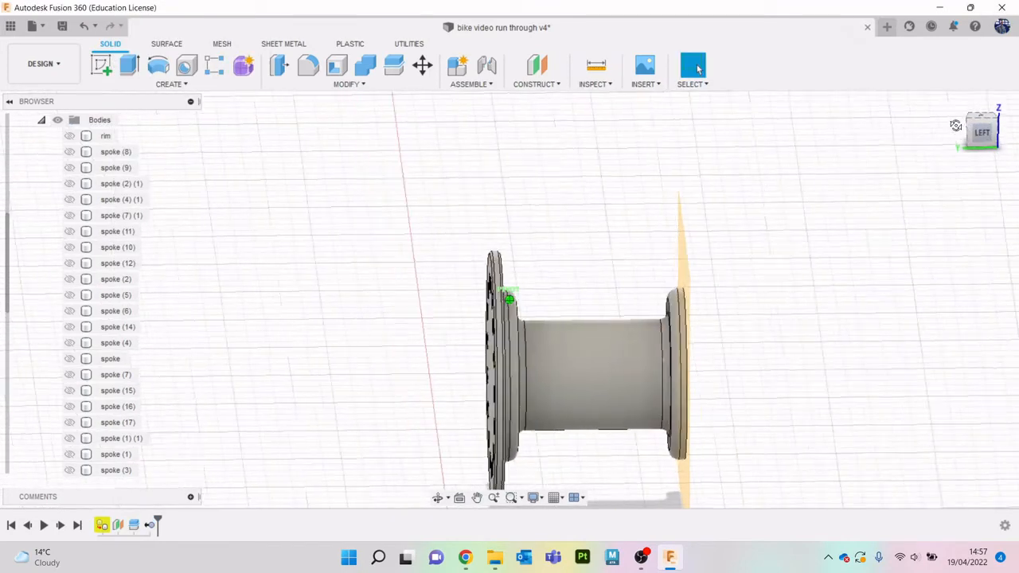
{"action": "middle_click_drag", "start_coordinate": [921, 234], "coordinate": [852, 161]}
{"action": "left_click_drag", "start_coordinate": [987, 127], "coordinate": [958, 143]}
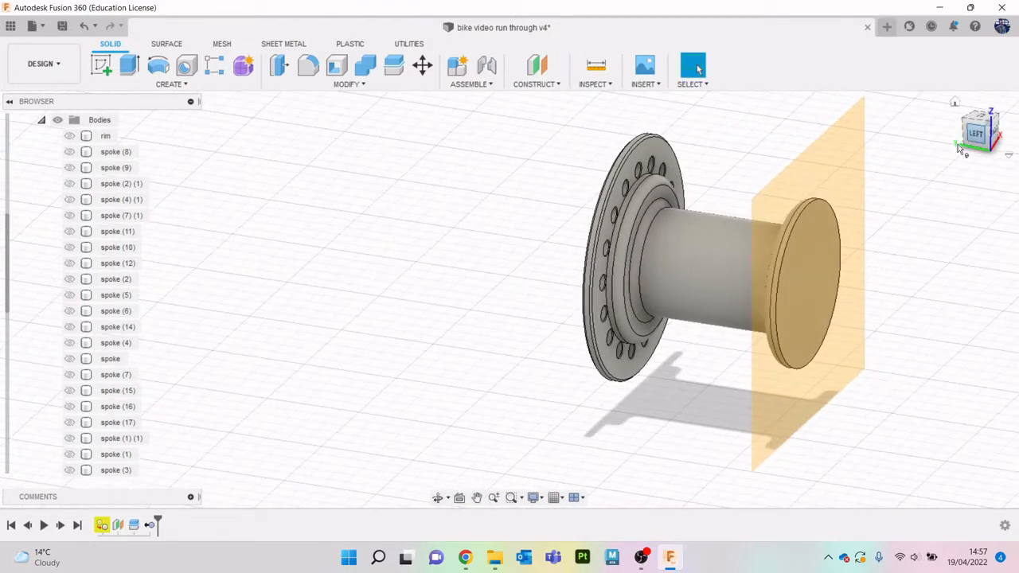
{"action": "left_click", "coordinate": [852, 176]}
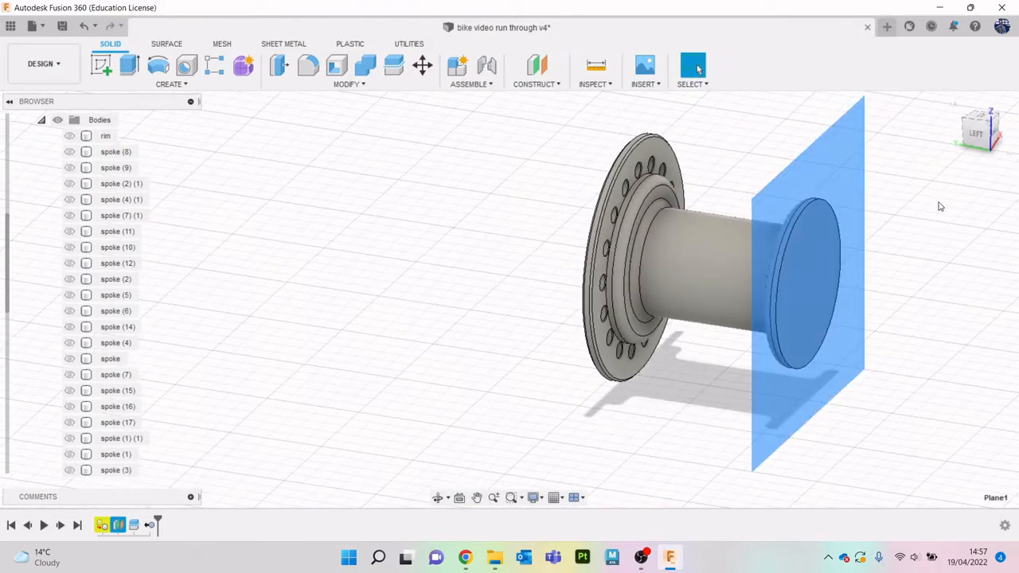
{"action": "key", "text": "v"}
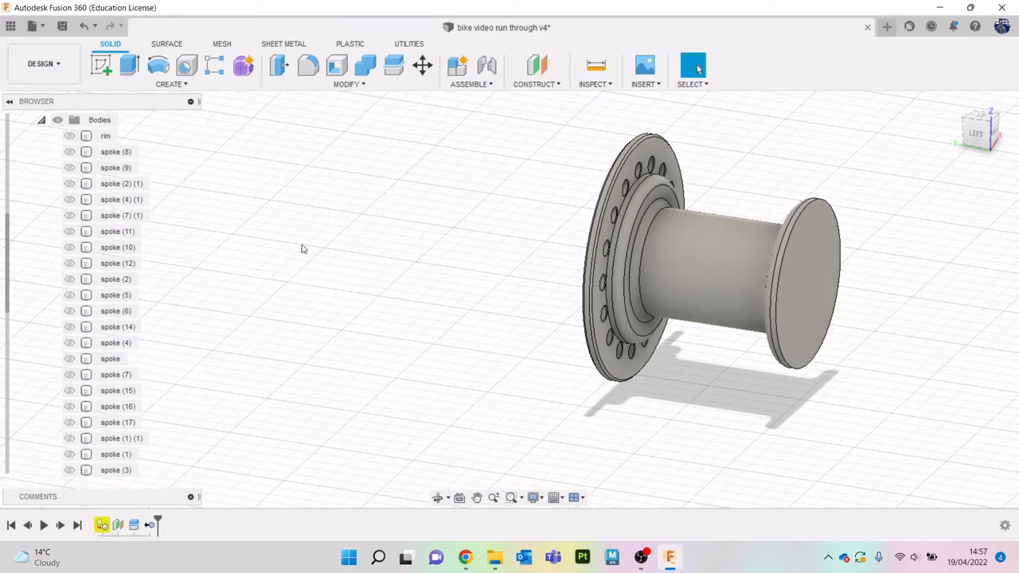
{"action": "scroll", "coordinate": [111, 360], "scroll_direction": "down", "scroll_amount": 5}
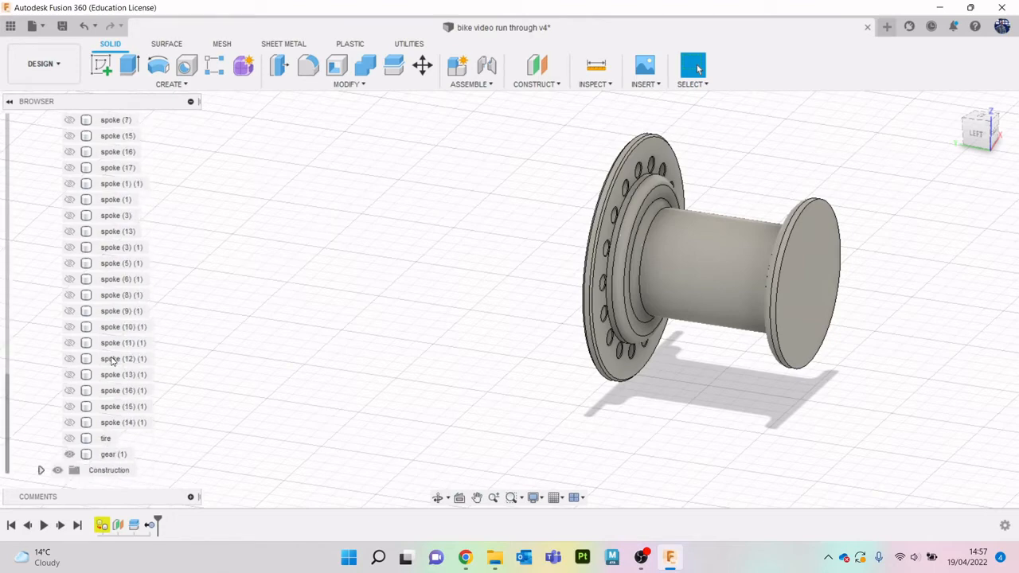
{"action": "left_click", "coordinate": [39, 473]}
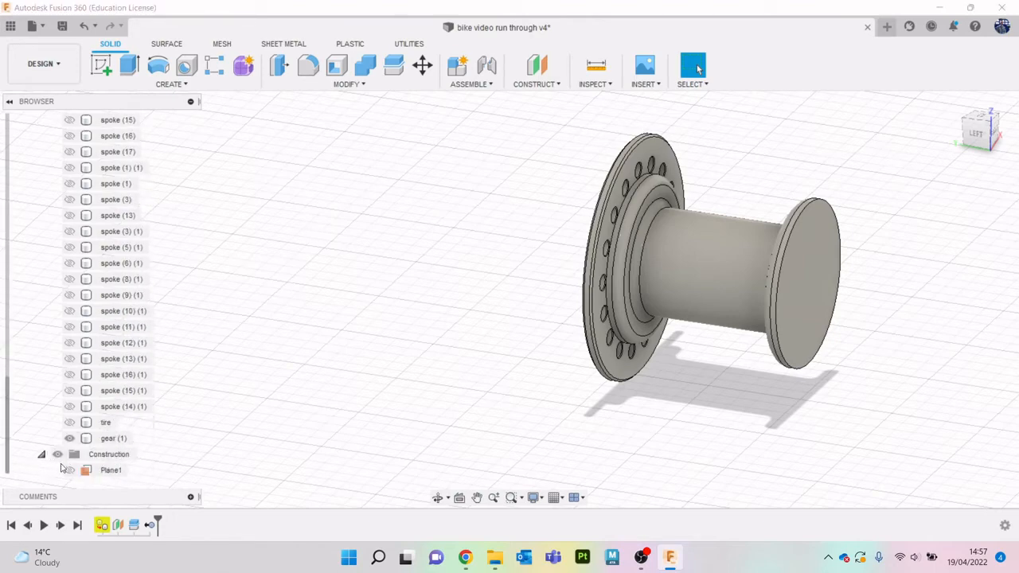
{"action": "left_click", "coordinate": [68, 469]}
- Create an offset construction plane from the inner face of the hub's perforated flange
{"action": "left_click", "coordinate": [527, 86]}
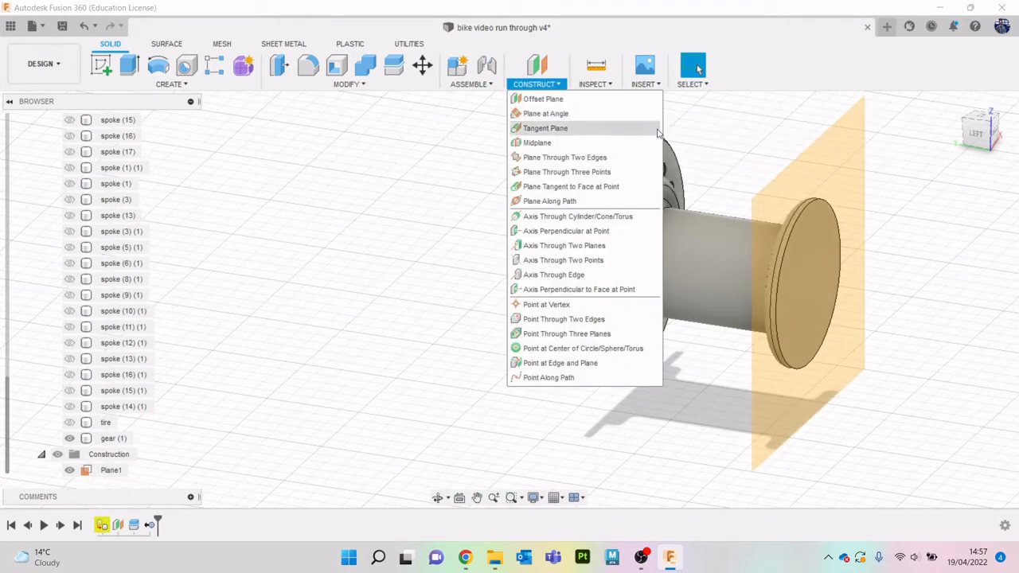
{"action": "left_click", "coordinate": [550, 69]}
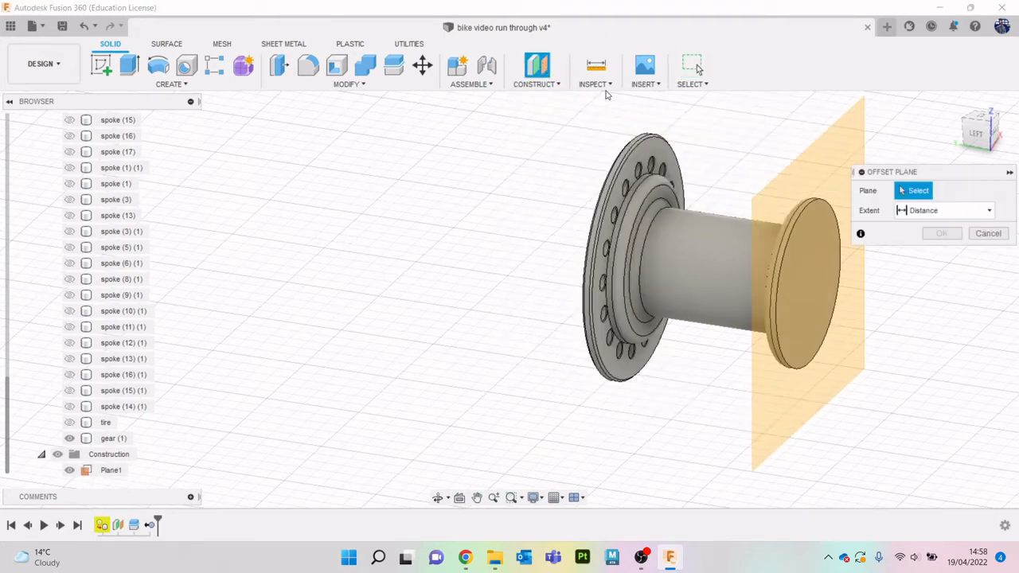
{"action": "left_click", "coordinate": [621, 239]}
{"action": "left_click", "coordinate": [942, 252]}
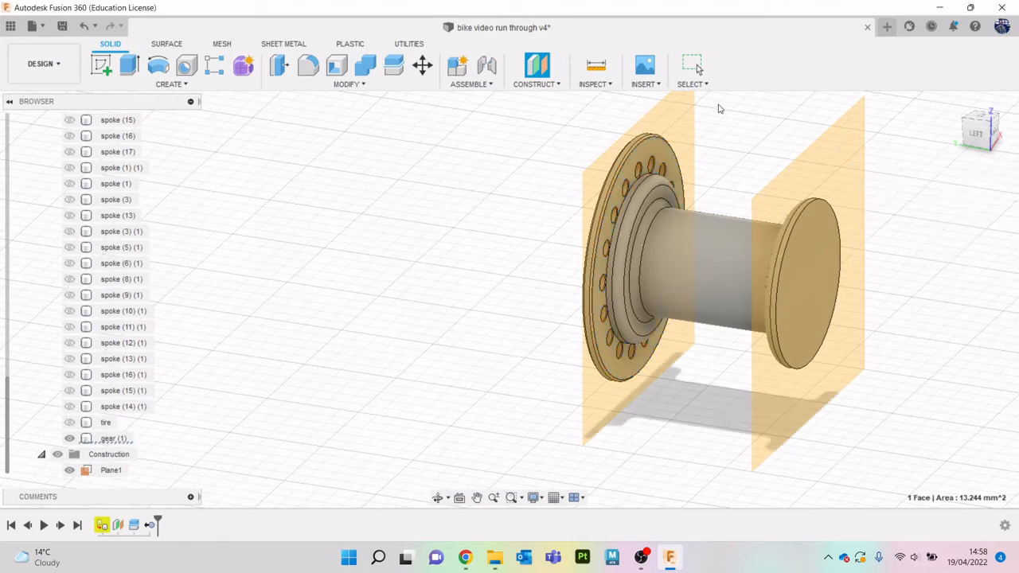
- Create a midplane between the flange plane and the splitting plane at the hub's other end
{"action": "left_click", "coordinate": [557, 86]}
{"action": "left_click", "coordinate": [550, 143]}
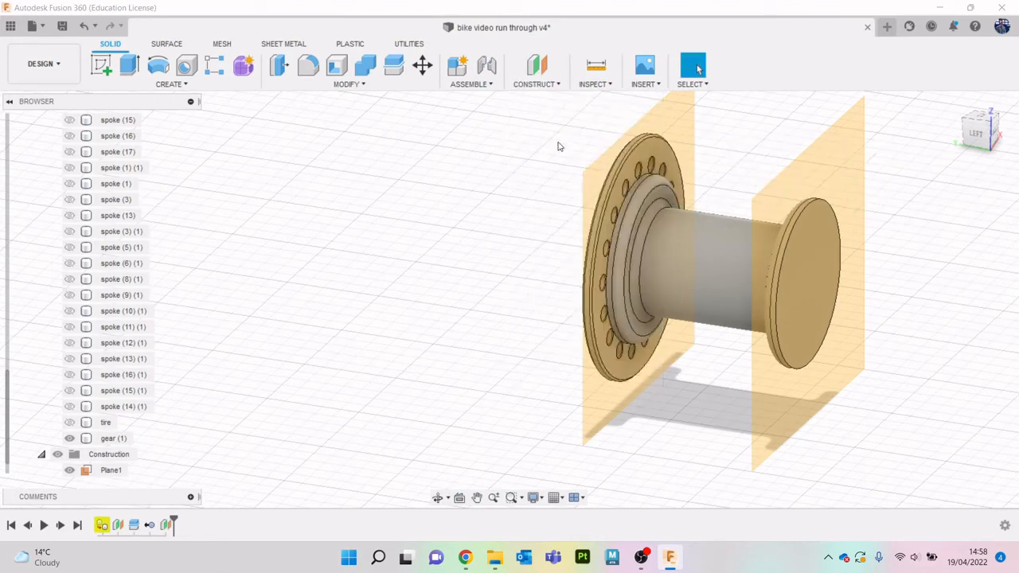
{"action": "left_click", "coordinate": [678, 128]}
{"action": "left_click", "coordinate": [828, 168]}
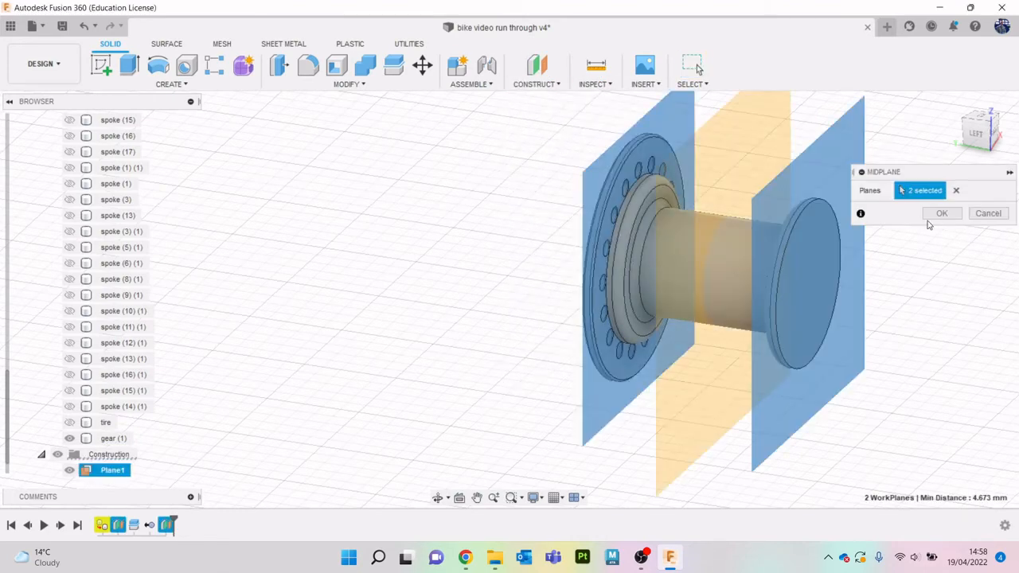
{"action": "left_click", "coordinate": [940, 213]}
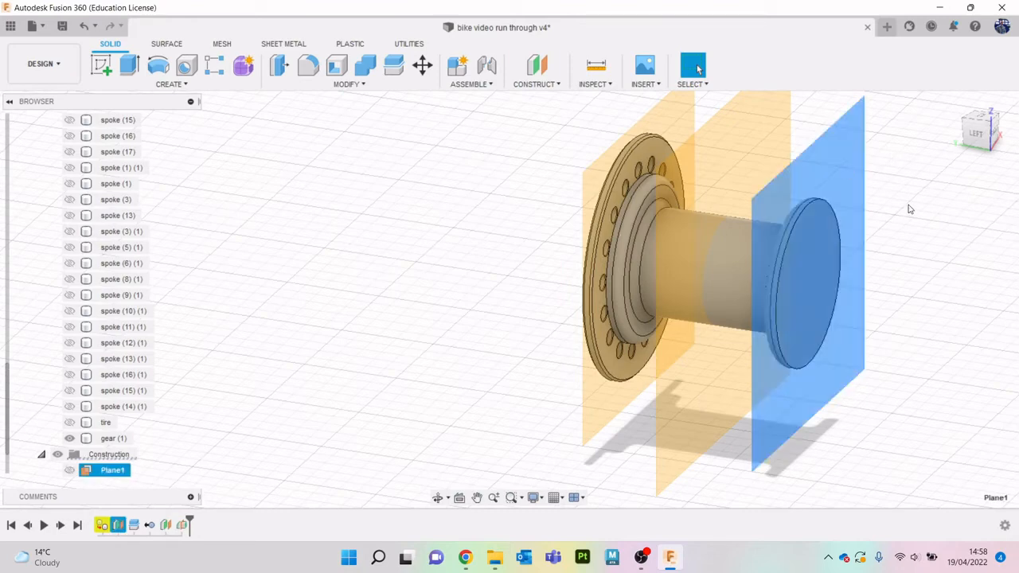
- Hide the two outer construction planes, keeping only the midplane shown
{"action": "key", "text": "v"}
{"action": "left_click", "coordinate": [673, 106]}
{"action": "key", "text": "v"}
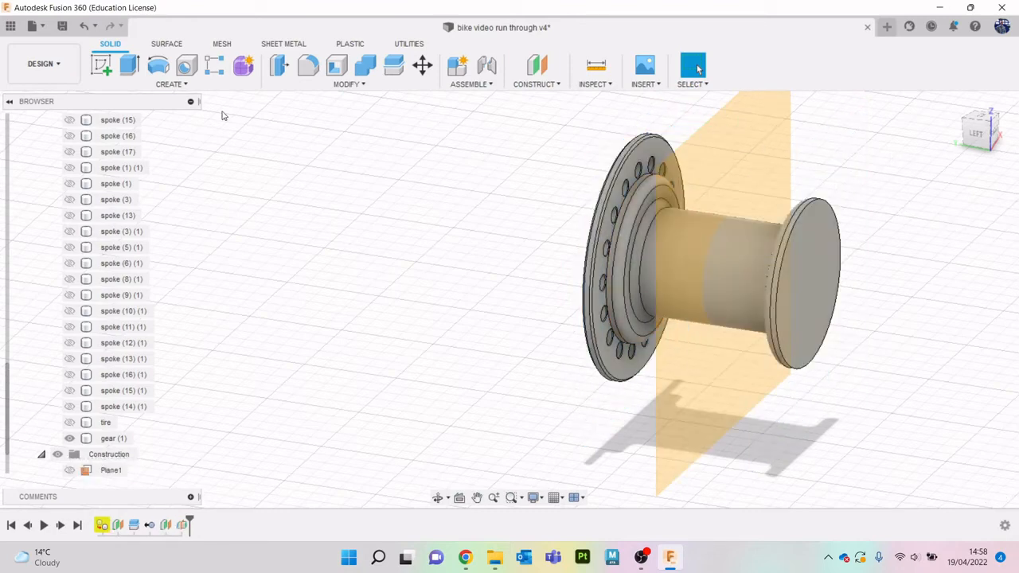
- Mirror the gear (1) body across the midplane using the Join operation
{"action": "left_click", "coordinate": [170, 88]}
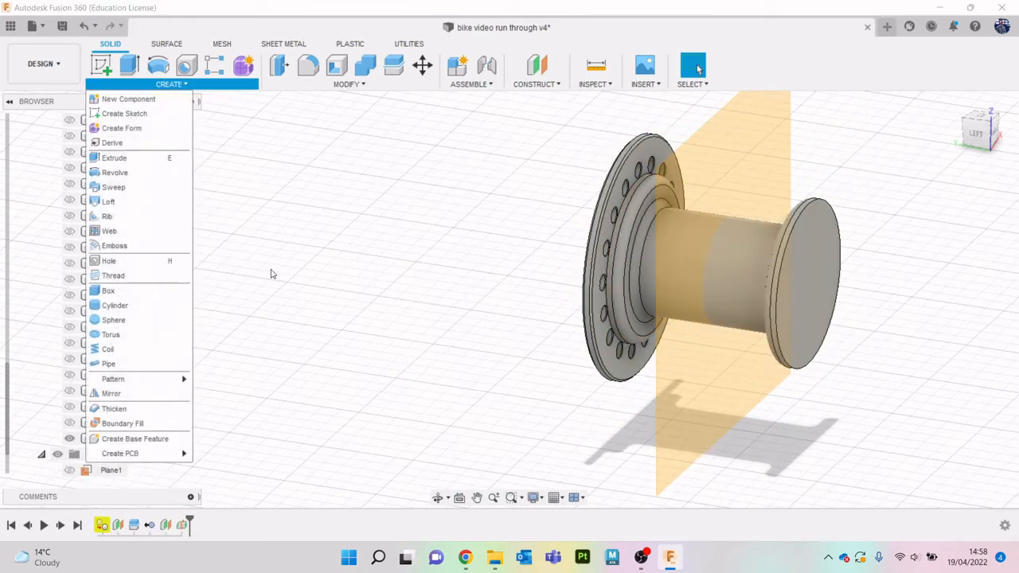
{"action": "left_click", "coordinate": [139, 395]}
{"action": "left_click", "coordinate": [828, 231]}
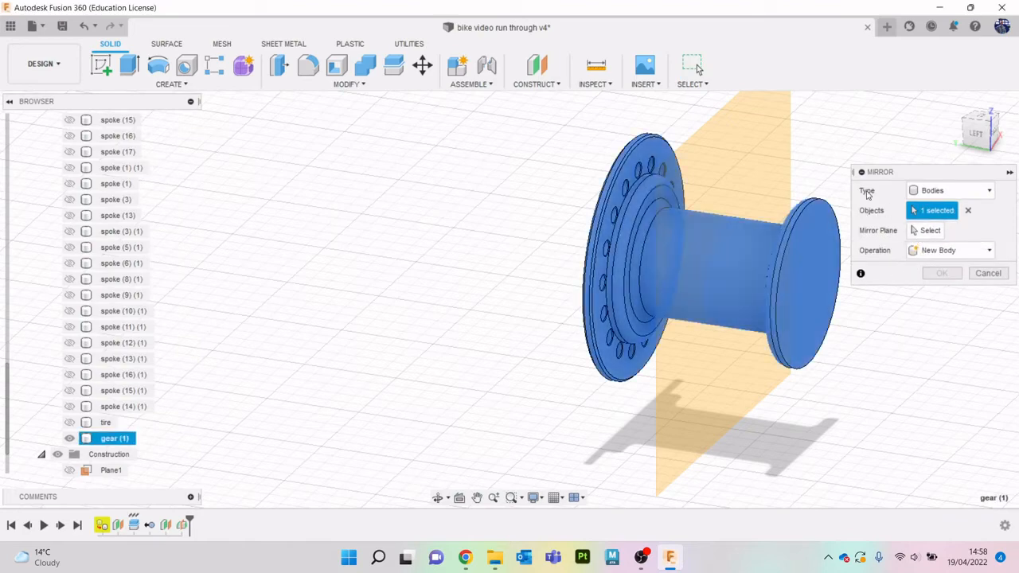
{"action": "left_click", "coordinate": [928, 230]}
{"action": "left_click", "coordinate": [740, 136]}
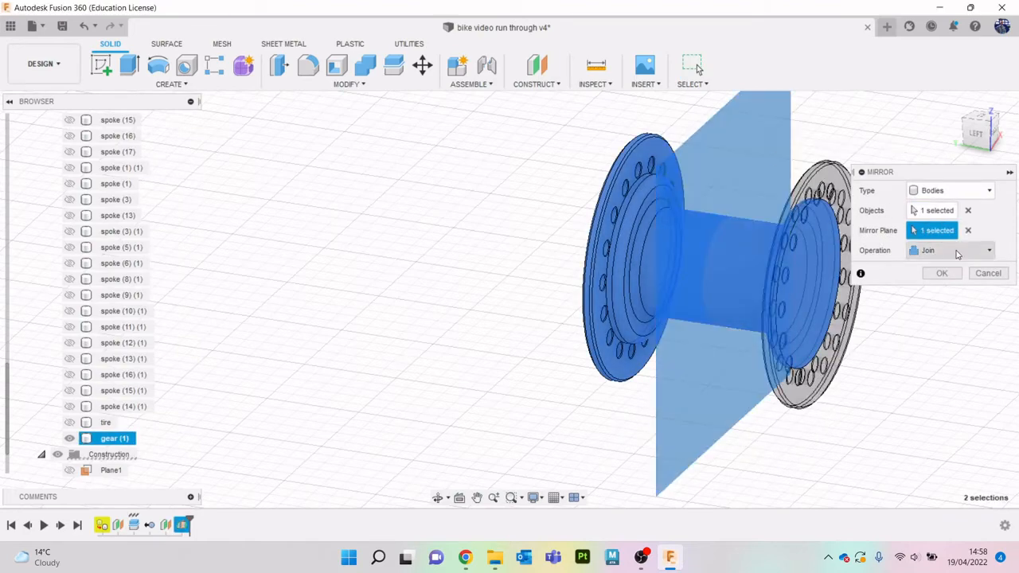
{"action": "left_click", "coordinate": [946, 274]}
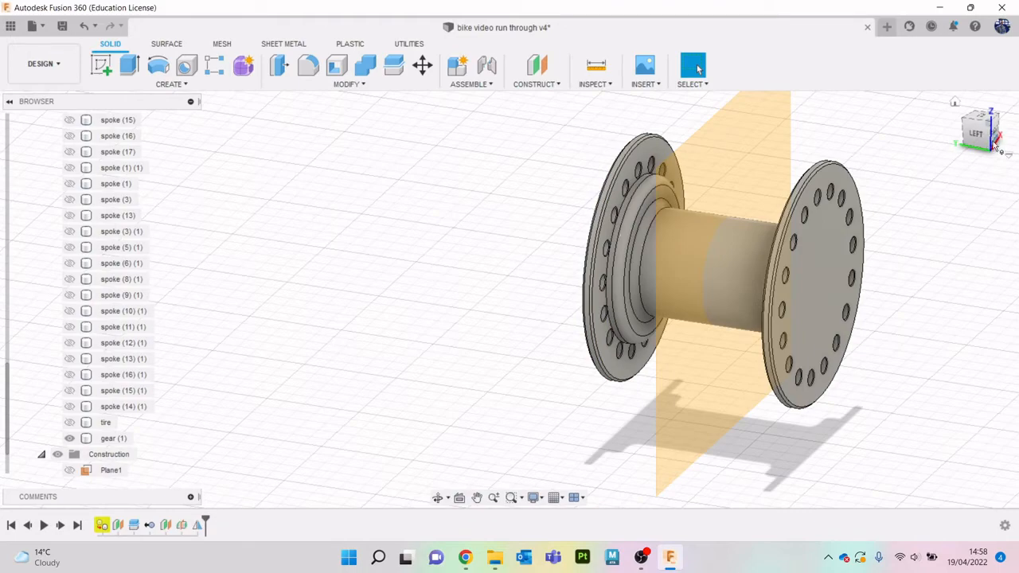
- Hide the midplane running through the centre of the hub
{"action": "left_click_drag", "start_coordinate": [978, 135], "coordinate": [1011, 137]}
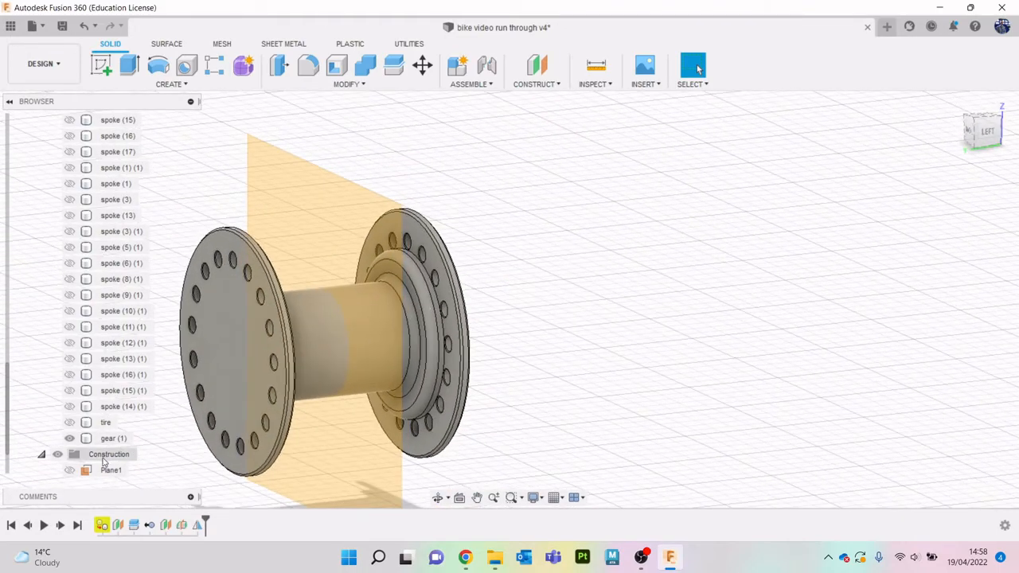
{"action": "scroll", "coordinate": [104, 464], "scroll_direction": "down", "scroll_amount": 2}
{"action": "left_click", "coordinate": [70, 471]}
{"action": "scroll", "coordinate": [446, 297], "scroll_direction": "down", "scroll_amount": 3}
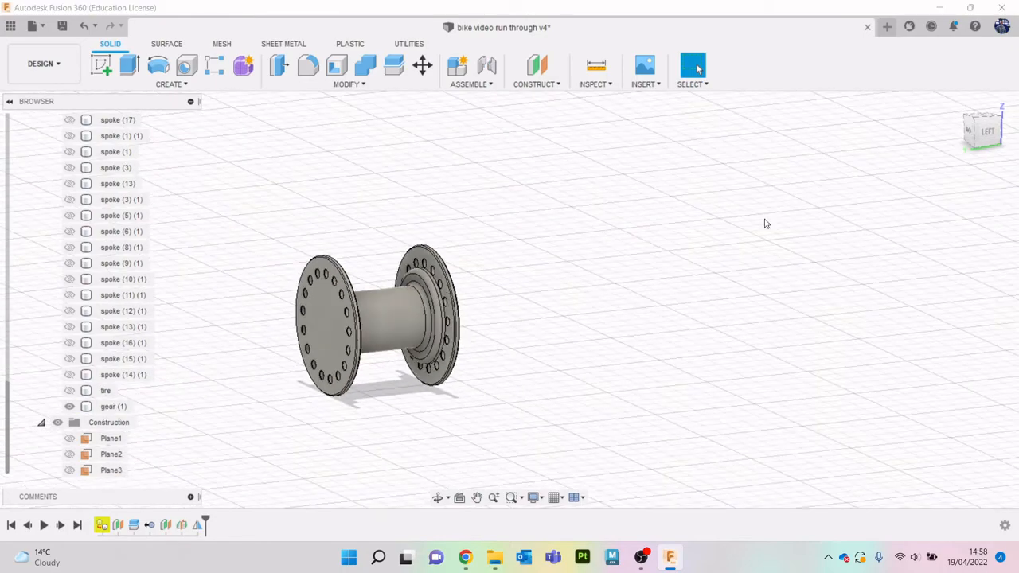
{"action": "left_click_drag", "start_coordinate": [994, 140], "coordinate": [879, 140]}
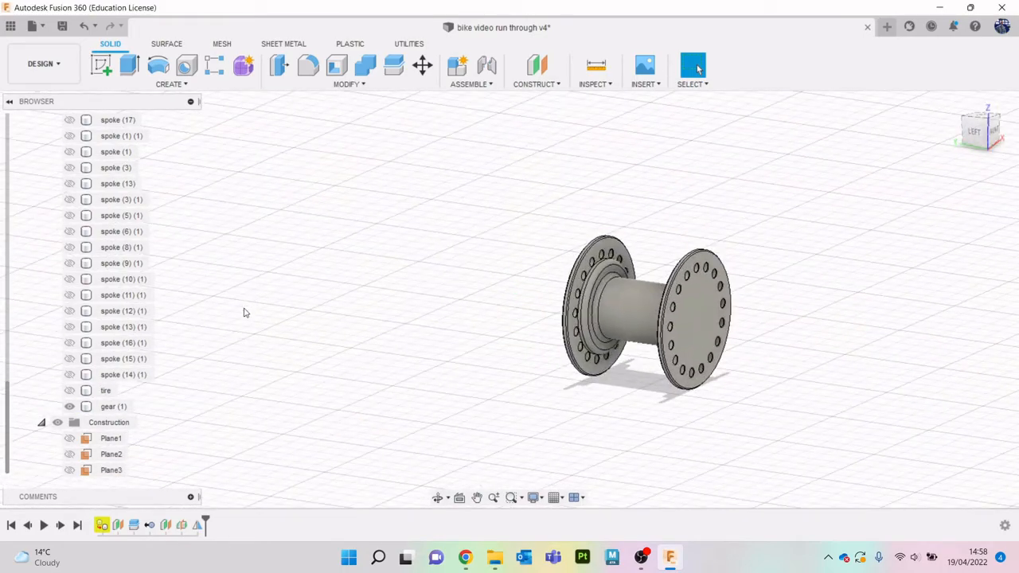
- Show all the front wheel's hidden bodies again, from the rim through the spokes to the tire
{"action": "left_click", "coordinate": [76, 390]}
{"action": "scroll", "coordinate": [96, 343], "scroll_direction": "up", "scroll_amount": 10}
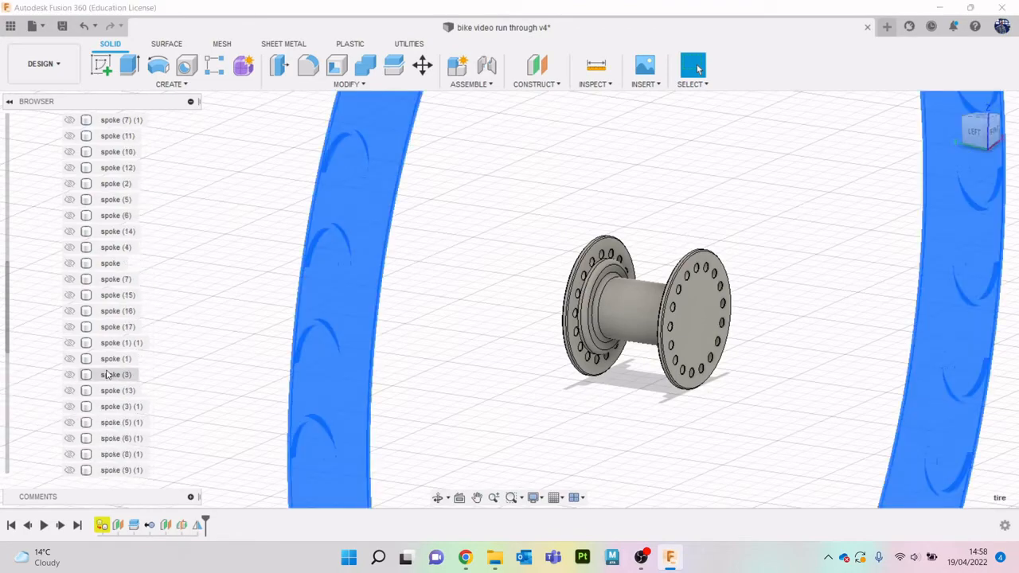
{"action": "left_click", "coordinate": [110, 280], "text": "shift"}
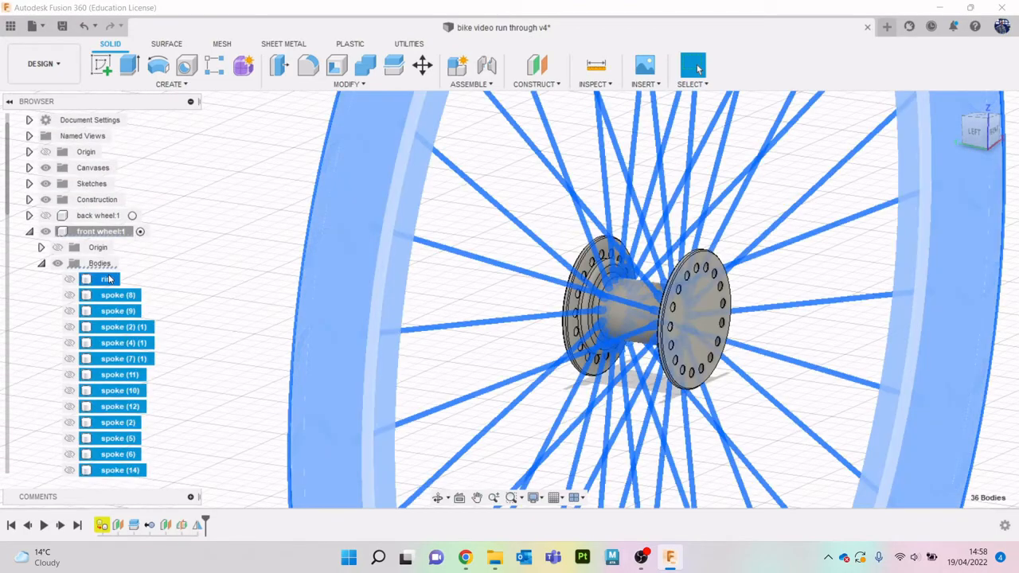
{"action": "key", "text": "v"}
{"action": "left_click", "coordinate": [243, 271]}
{"action": "scroll", "coordinate": [243, 270], "scroll_direction": "down", "scroll_amount": 6}
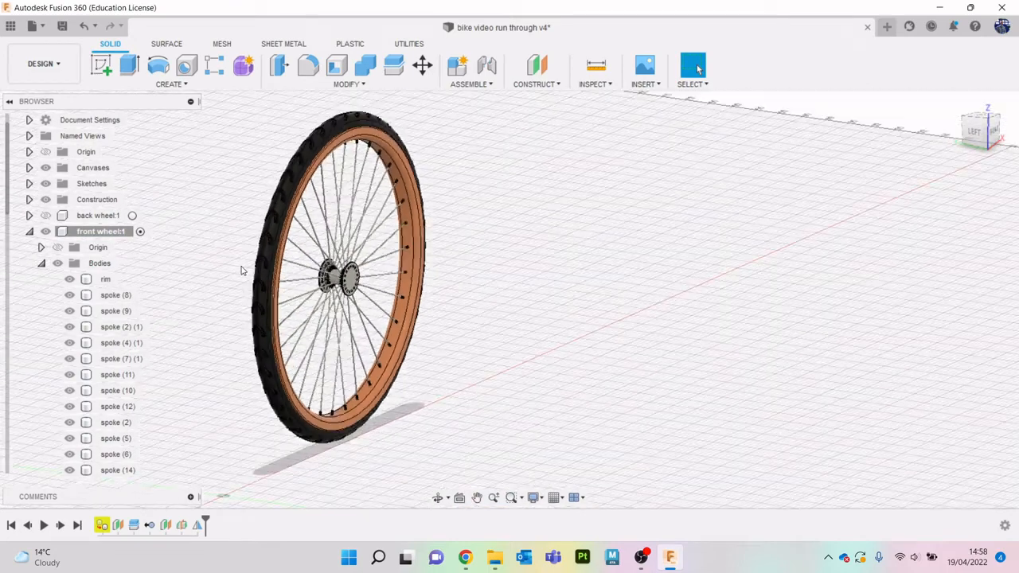
{"action": "scroll", "coordinate": [244, 271], "scroll_direction": "down", "scroll_amount": 1}
{"action": "middle_click_drag", "start_coordinate": [232, 289], "coordinate": [518, 293]}
{"action": "scroll", "coordinate": [518, 295], "scroll_direction": "down", "scroll_amount": 5}
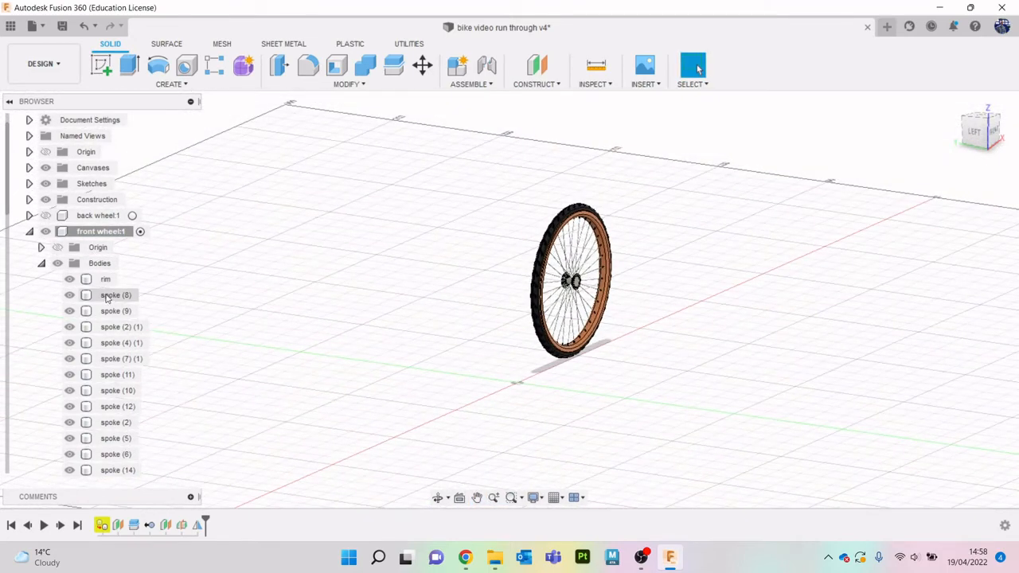
{"action": "left_click", "coordinate": [133, 215]}
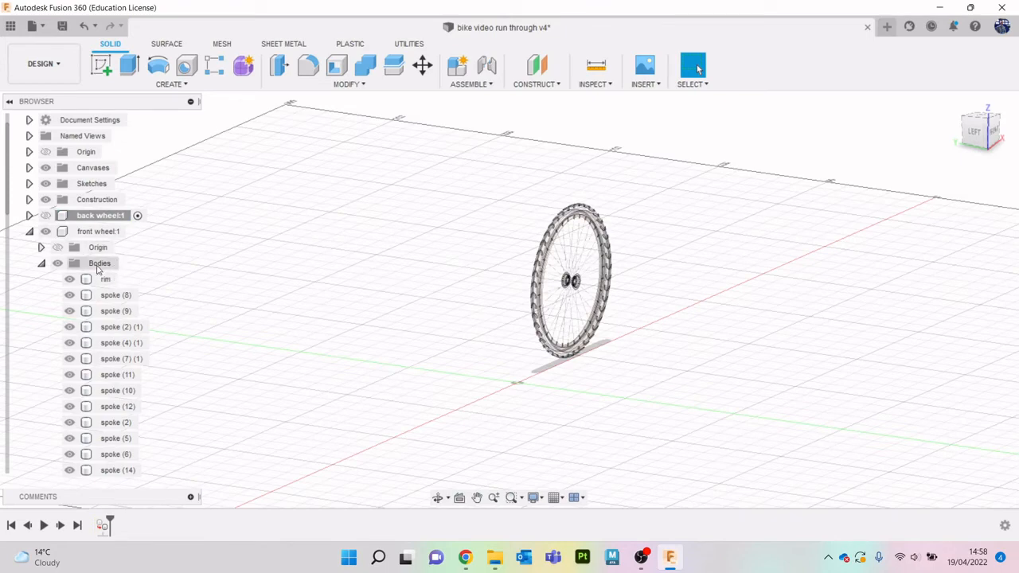
{"action": "right_click", "coordinate": [98, 269]}
{"action": "left_click", "coordinate": [212, 231]}
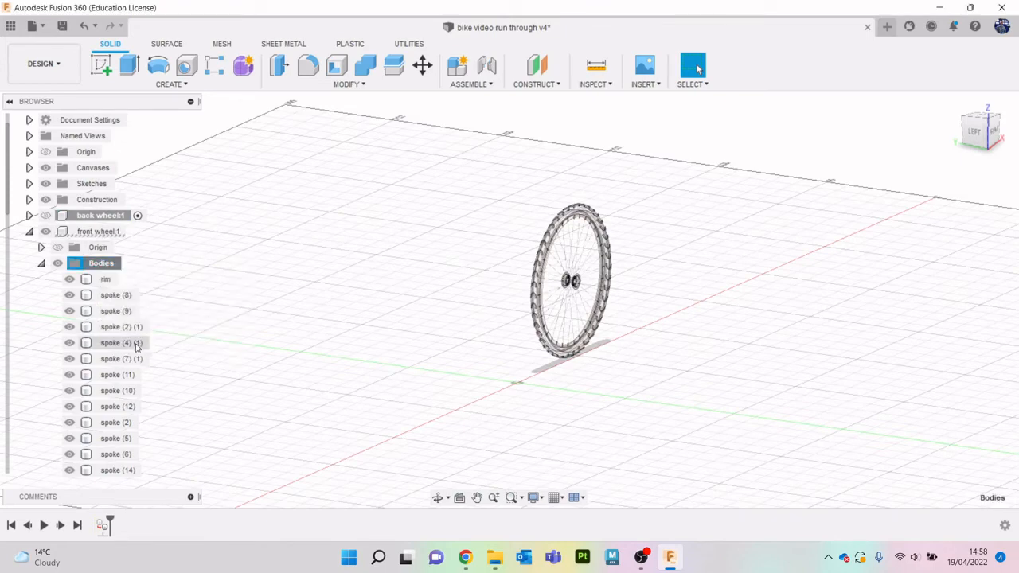
{"action": "scroll", "coordinate": [136, 347], "scroll_direction": "down", "scroll_amount": 4}
{"action": "scroll", "coordinate": [136, 346], "scroll_direction": "down", "scroll_amount": 5}
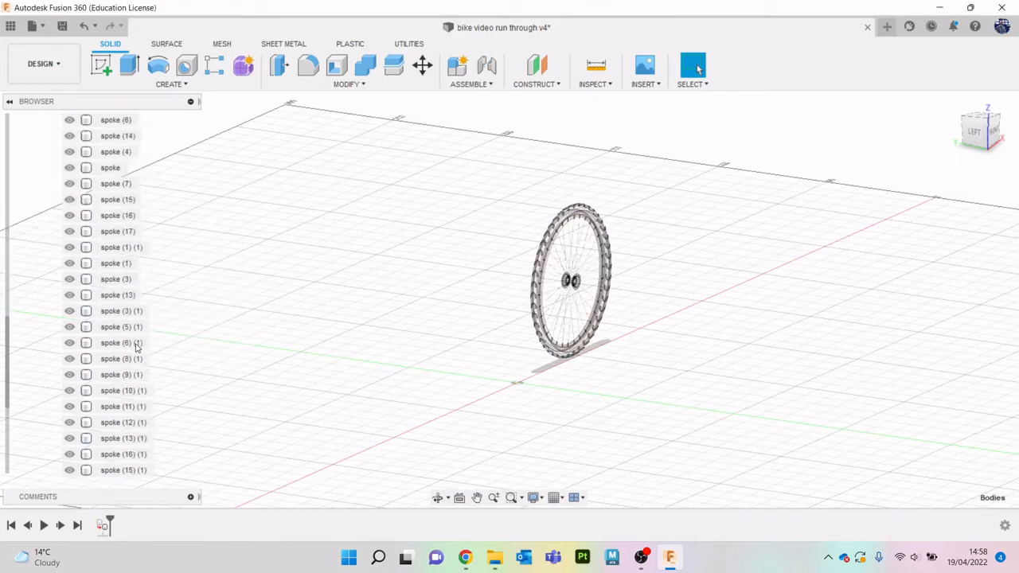
{"action": "scroll", "coordinate": [109, 366], "scroll_direction": "up", "scroll_amount": 9}
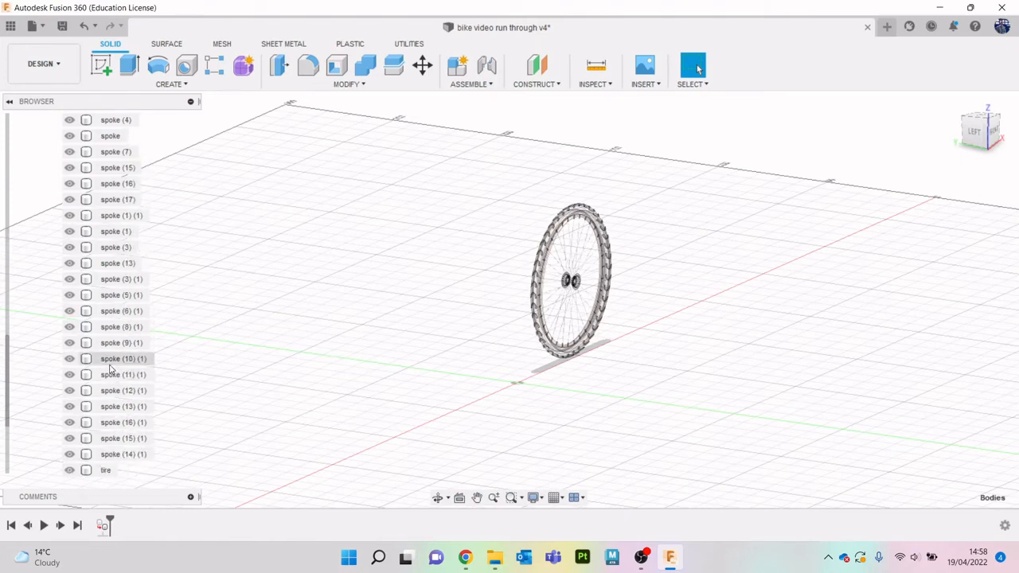
{"action": "scroll", "coordinate": [110, 364], "scroll_direction": "up", "scroll_amount": 3}
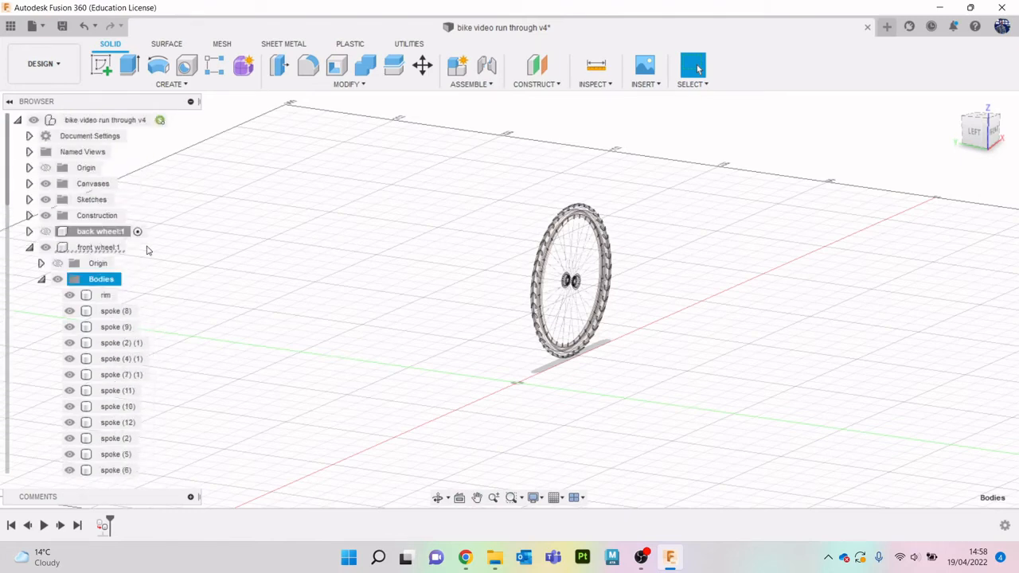
- Activate the top-level bike assembly and unisolate all of its components
{"action": "left_click", "coordinate": [160, 120]}
{"action": "right_click", "coordinate": [134, 123]}
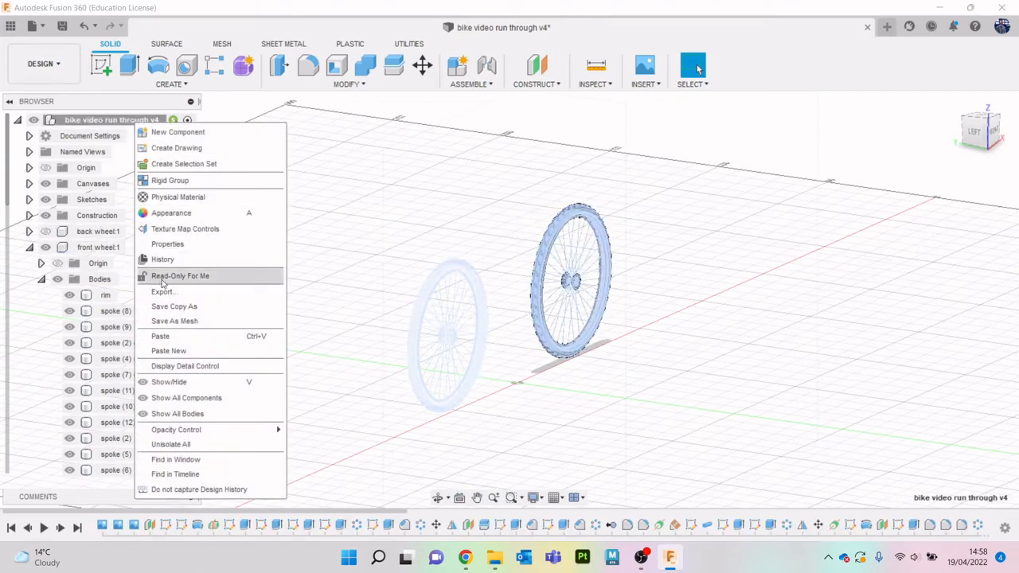
{"action": "left_click", "coordinate": [171, 444]}
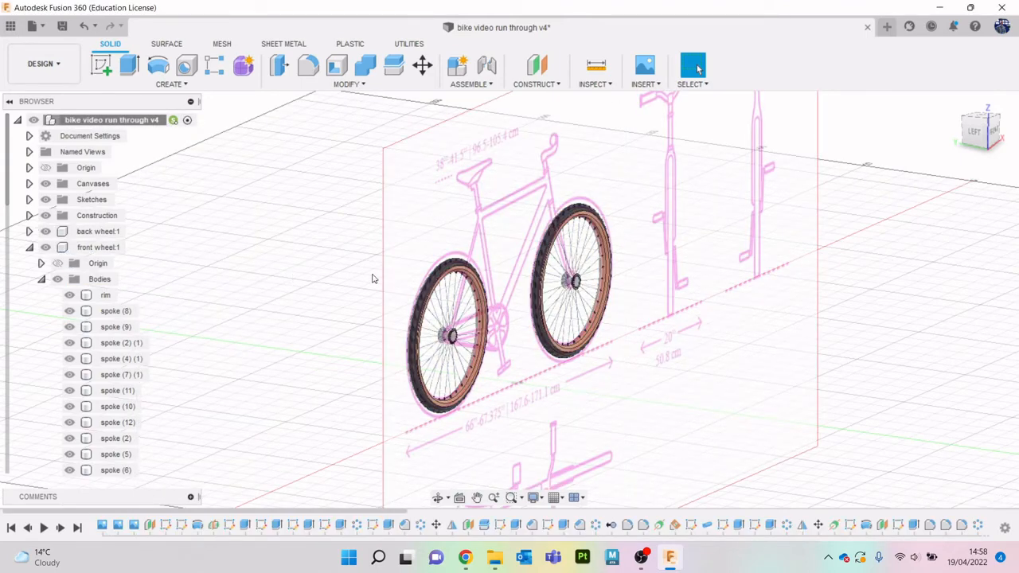
- Collapse both wheel components in the browser tree and hide the bike reference image canvas
{"action": "left_click", "coordinate": [28, 231]}
{"action": "left_click", "coordinate": [30, 279]}
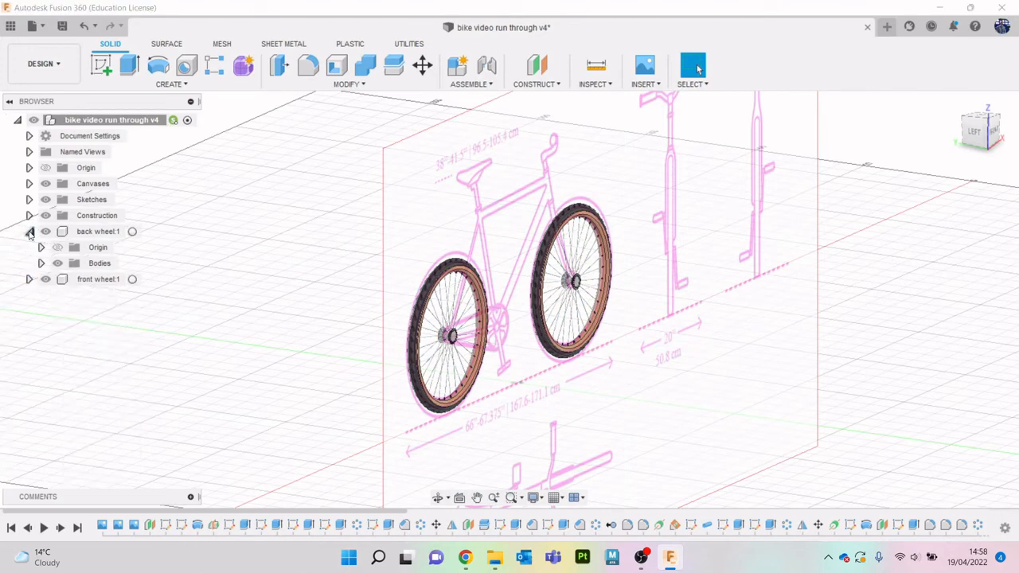
{"action": "left_click", "coordinate": [30, 231]}
{"action": "left_click", "coordinate": [29, 184]}
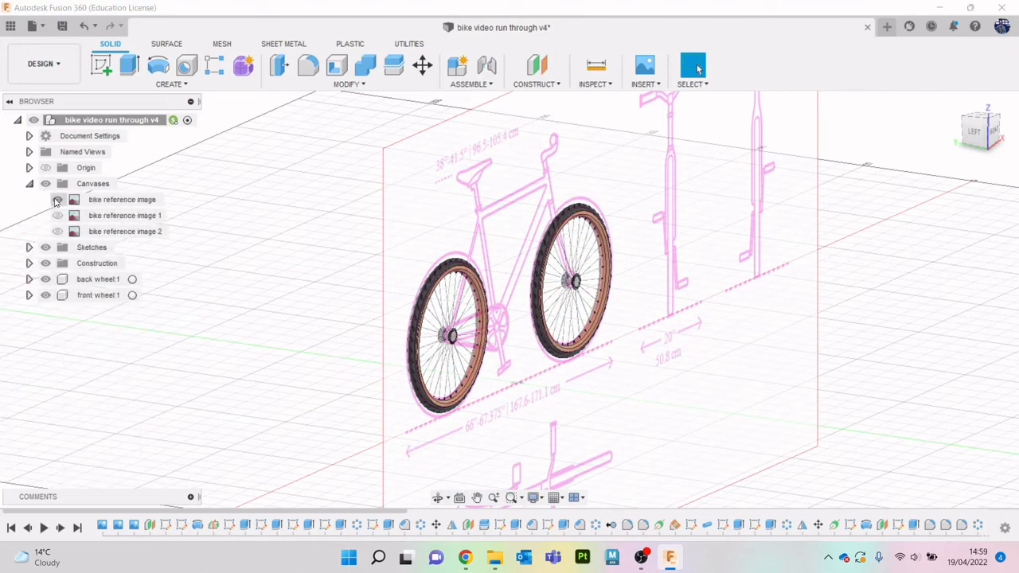
{"action": "left_click", "coordinate": [57, 201]}
{"action": "left_click", "coordinate": [993, 132]}
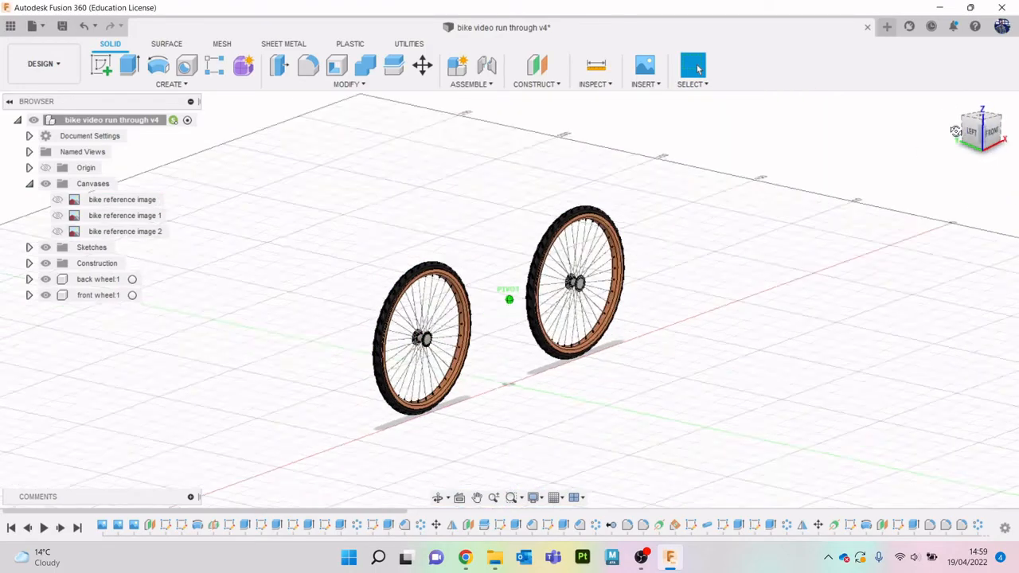
{"action": "middle_click_drag", "start_coordinate": [701, 223], "coordinate": [780, 273], "text": "shift"}
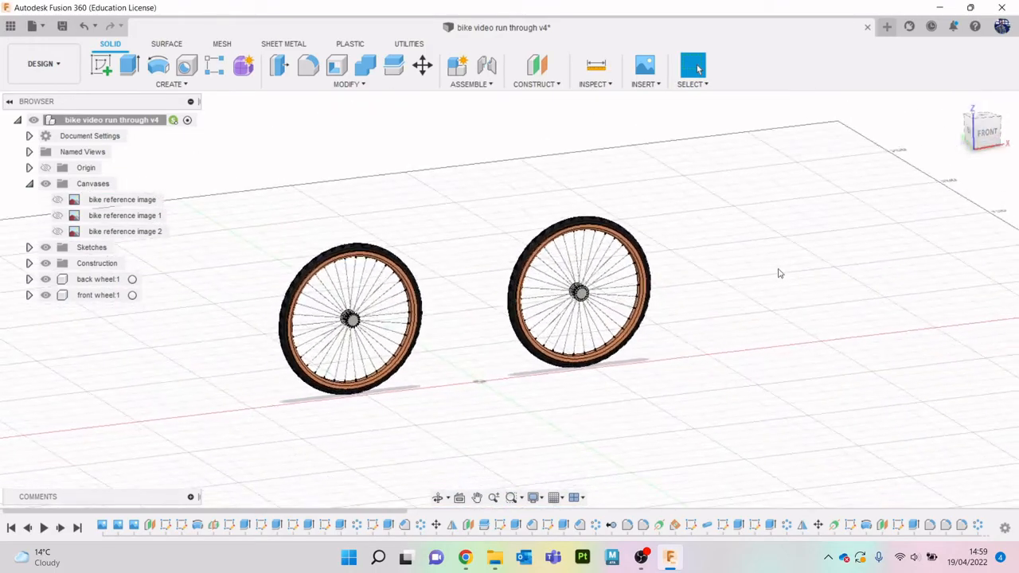
- Switch the bike assembly with both wheels from the Design workspace to the Render workspace
{"action": "scroll", "coordinate": [419, 363], "scroll_direction": "up", "scroll_amount": 5}
{"action": "scroll", "coordinate": [309, 284], "scroll_direction": "up", "scroll_amount": 3}
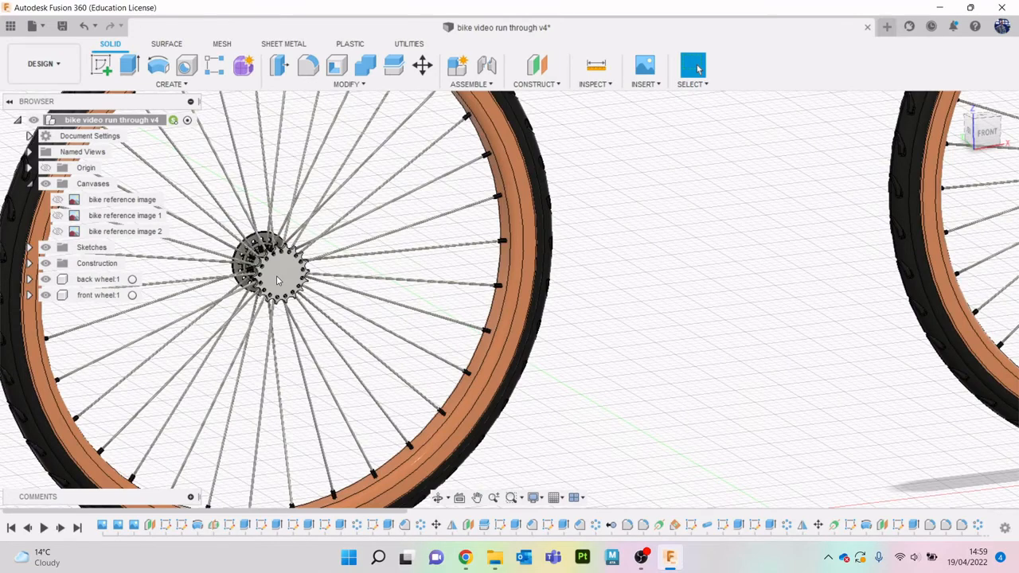
{"action": "scroll", "coordinate": [353, 262], "scroll_direction": "down", "scroll_amount": 5}
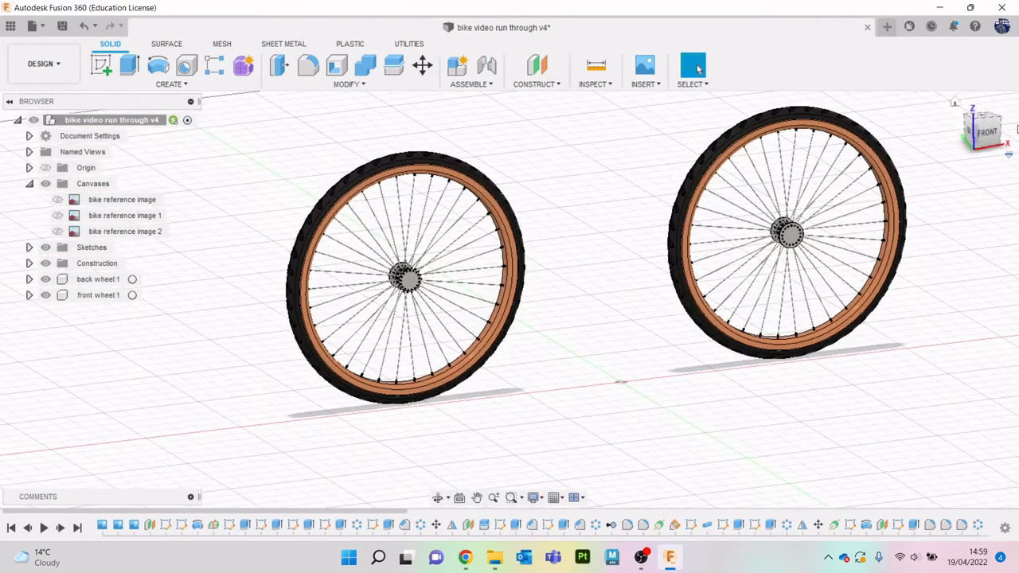
{"action": "scroll", "coordinate": [795, 244], "scroll_direction": "up", "scroll_amount": 2}
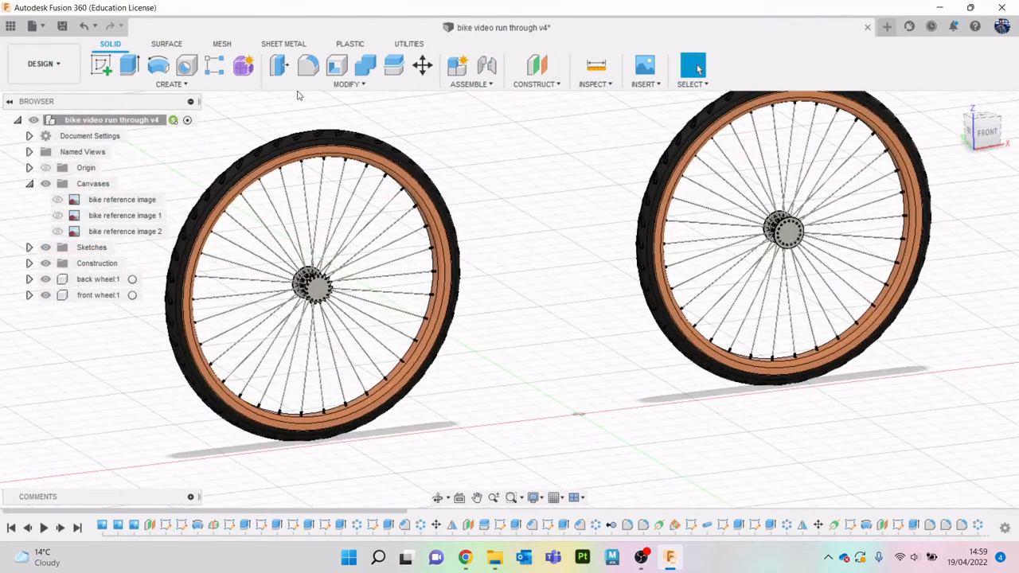
{"action": "left_click", "coordinate": [42, 63]}
{"action": "left_click", "coordinate": [32, 143]}
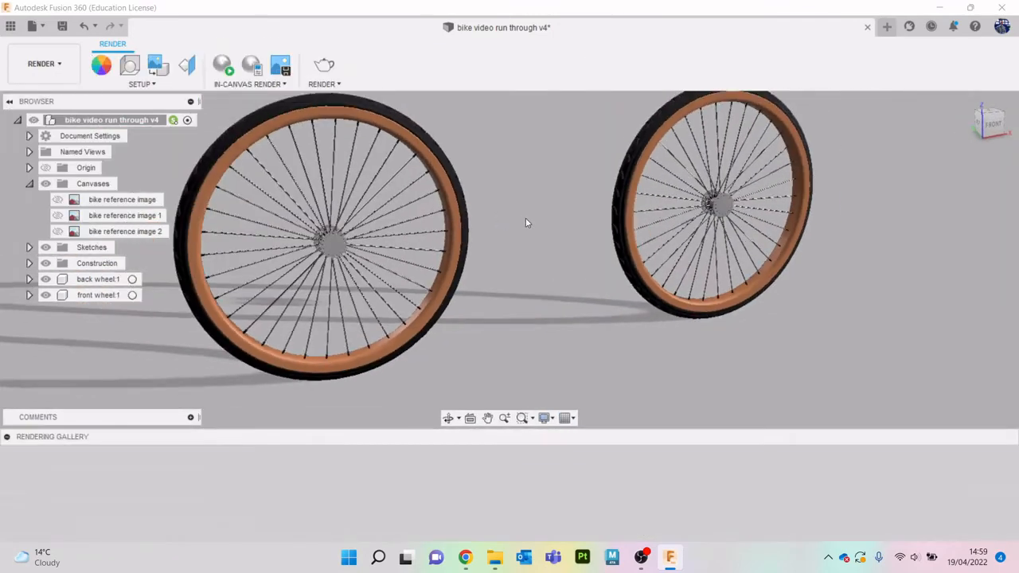
- Render both wheels with the local renderer at Final quality as a 1536 x 509 px PNG and review the image in the rendering gallery
{"action": "scroll", "coordinate": [527, 233], "scroll_direction": "down", "scroll_amount": 3}
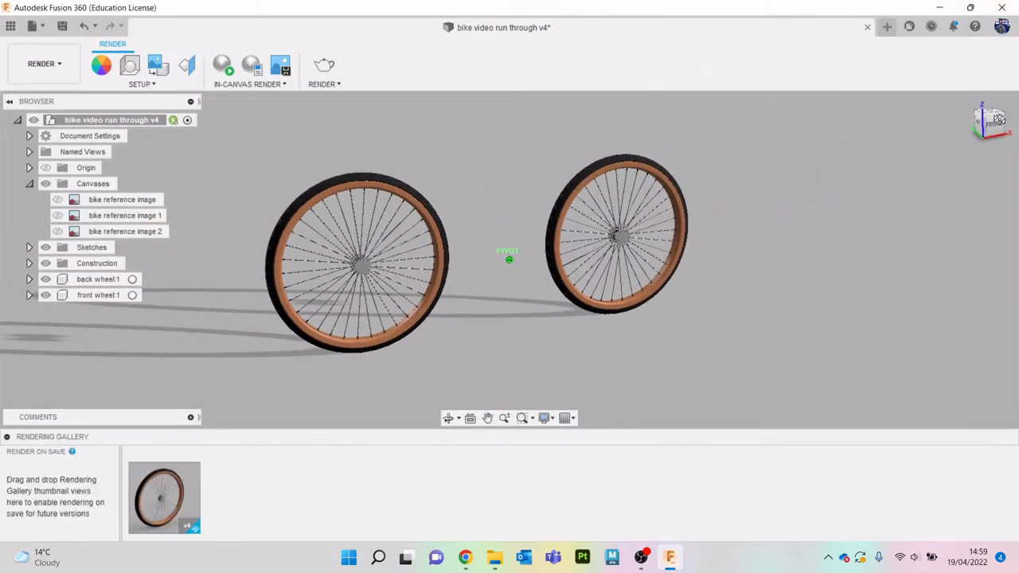
{"action": "middle_click_drag", "start_coordinate": [999, 119], "coordinate": [1005, 118], "text": "shift"}
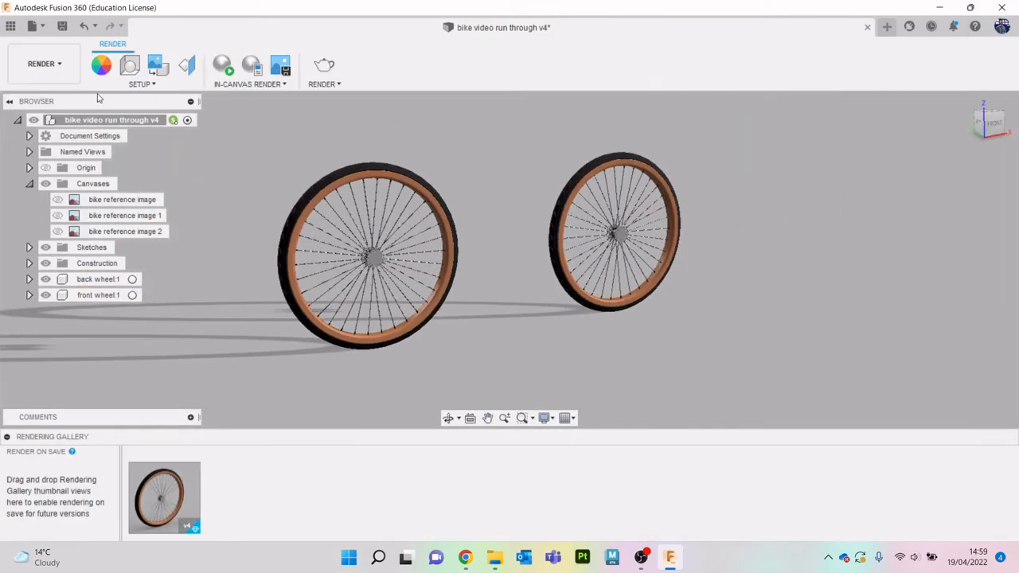
{"action": "left_click", "coordinate": [332, 71]}
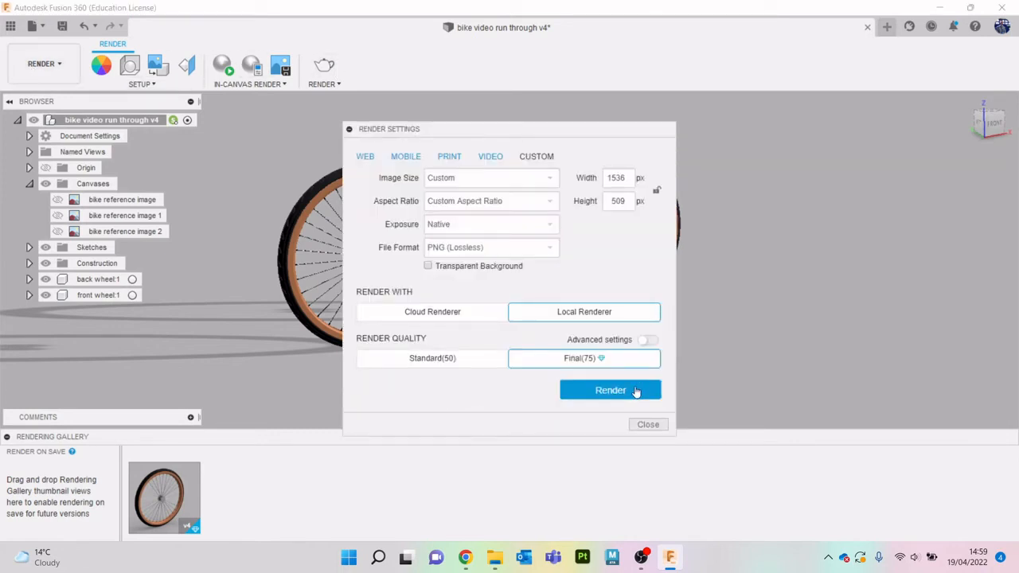
{"action": "left_click", "coordinate": [611, 390]}
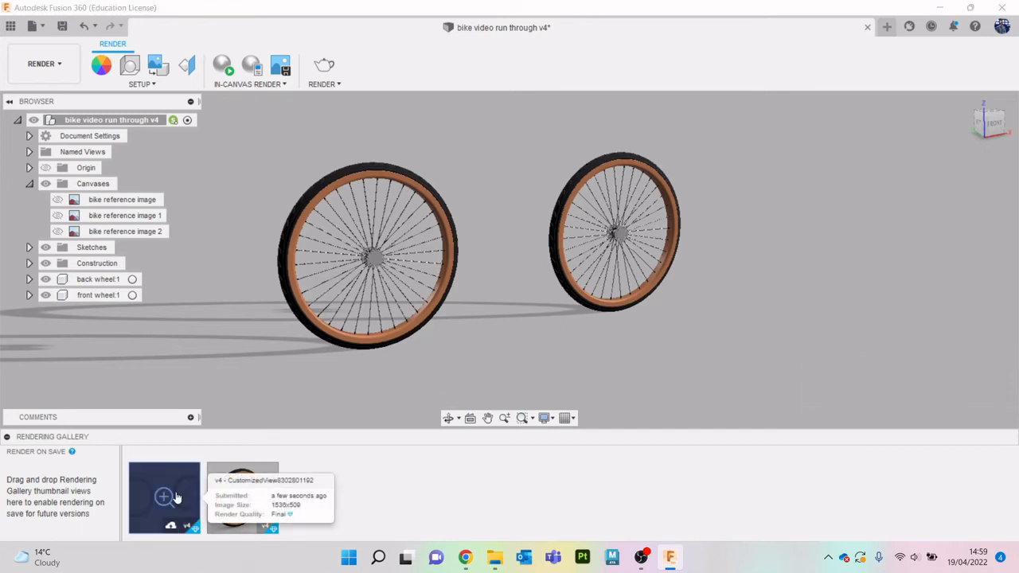
{"action": "left_click", "coordinate": [176, 497]}
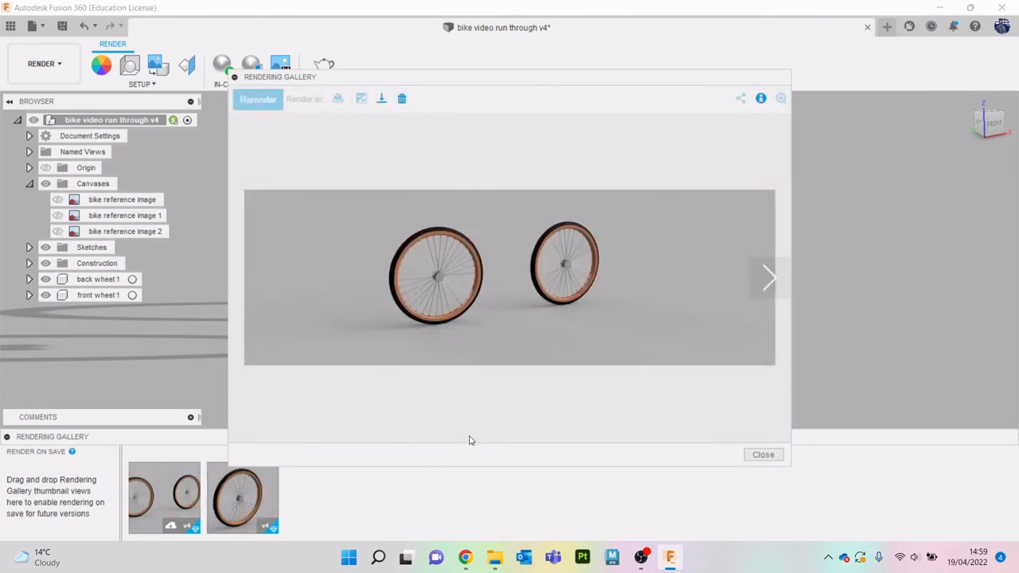
{"action": "left_click", "coordinate": [761, 457]}
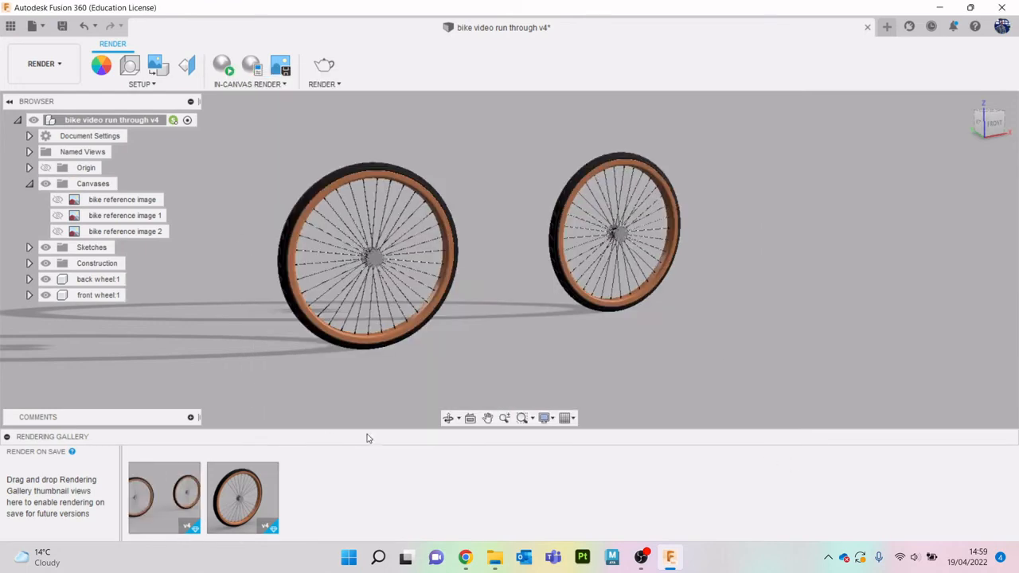